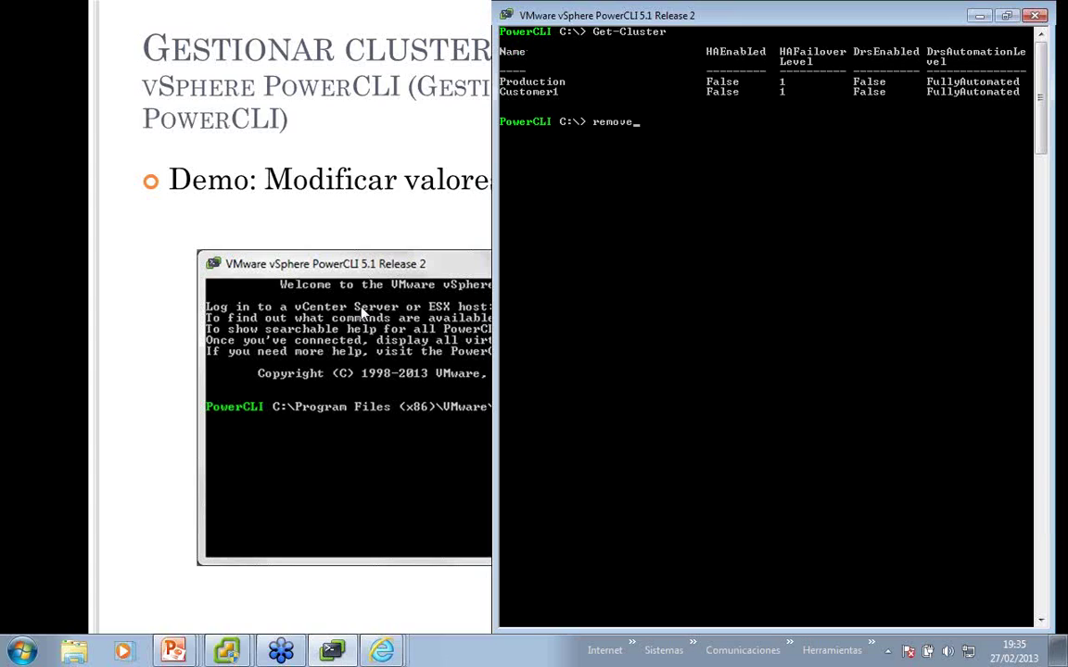
Remove the cluster Customer1 with Remove-Cluster -Cluster and accept the confirmation.
key("Tab")
type("-cl")
key("Tab")
type("Customer1")
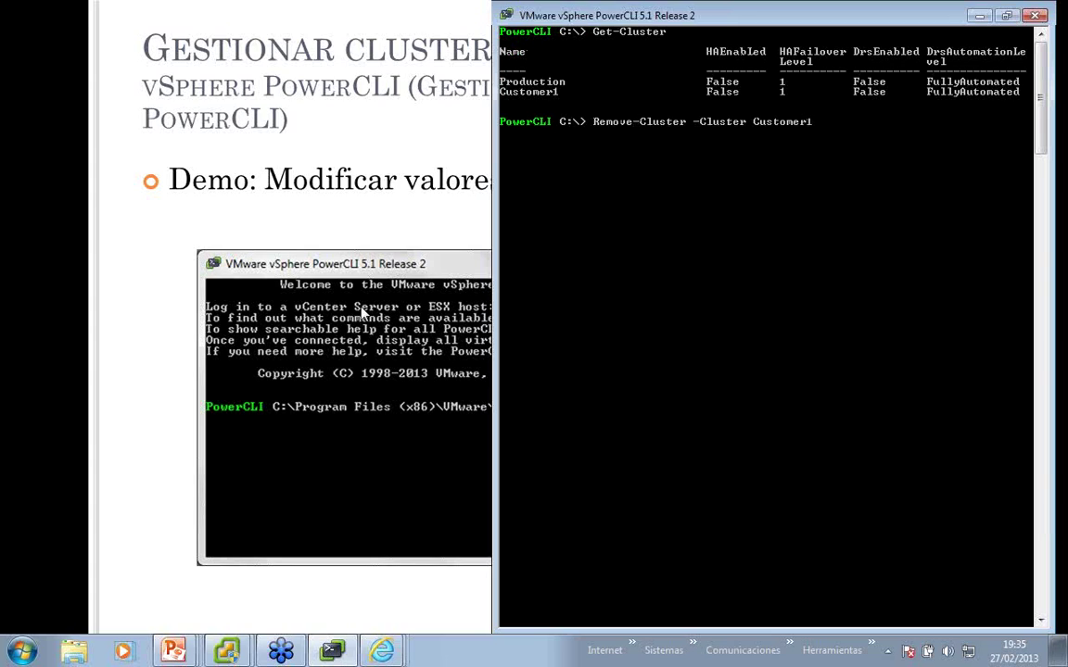
key("Return")
key("Return")
Clear the console and list the remaining clusters with get-cluster.
type("cls")
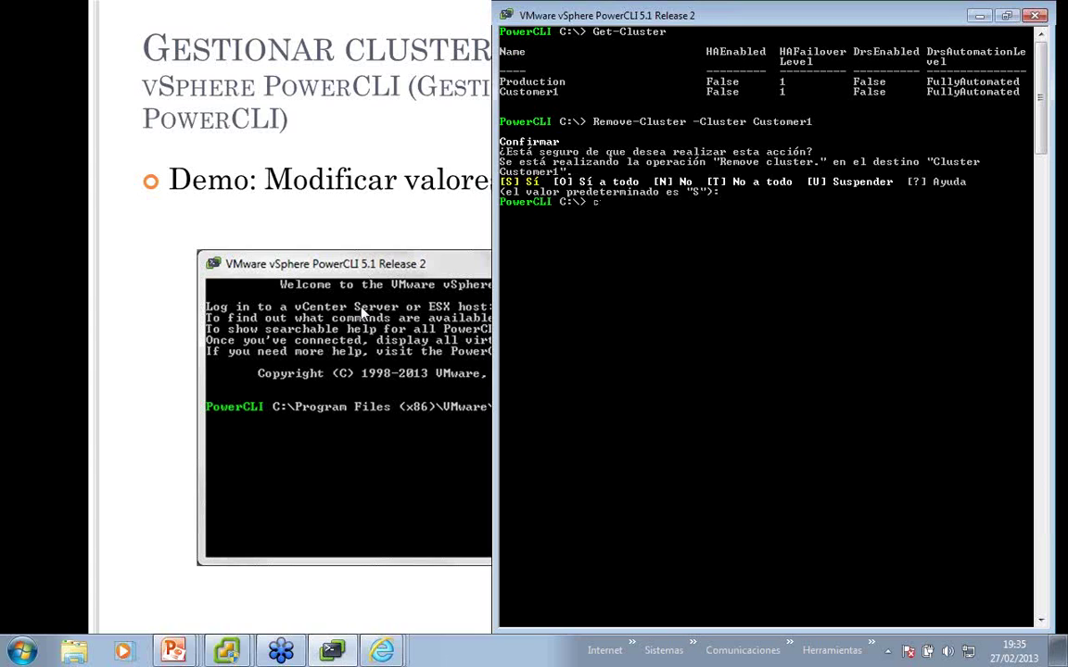
key("Return")
type("get-clust")
key("Return")
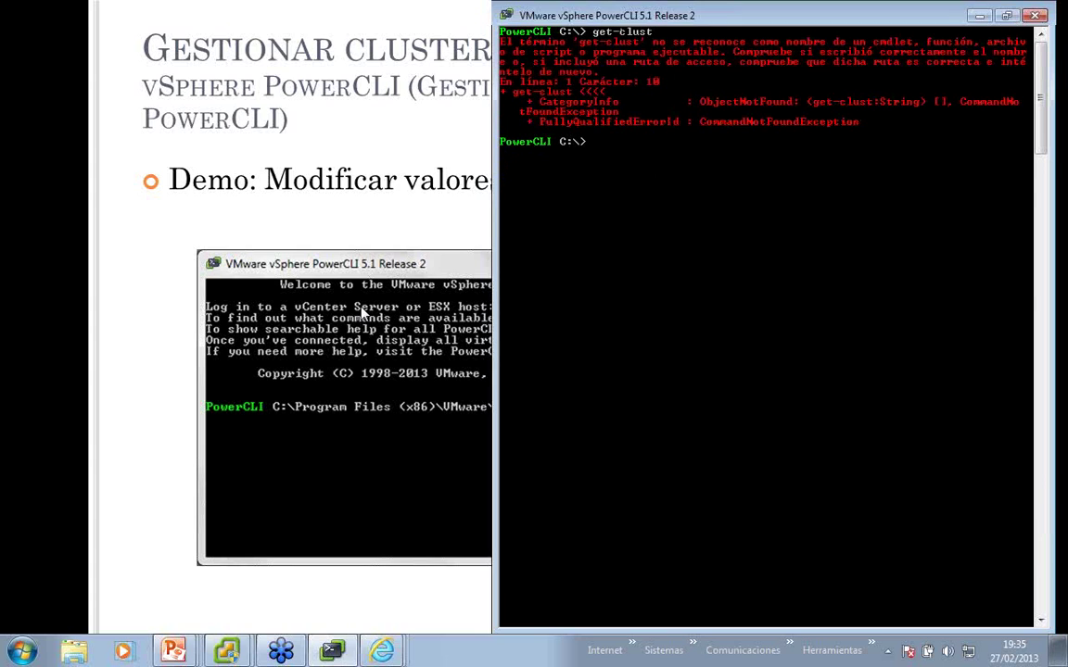
key("Up")
type("er")
key("Return")
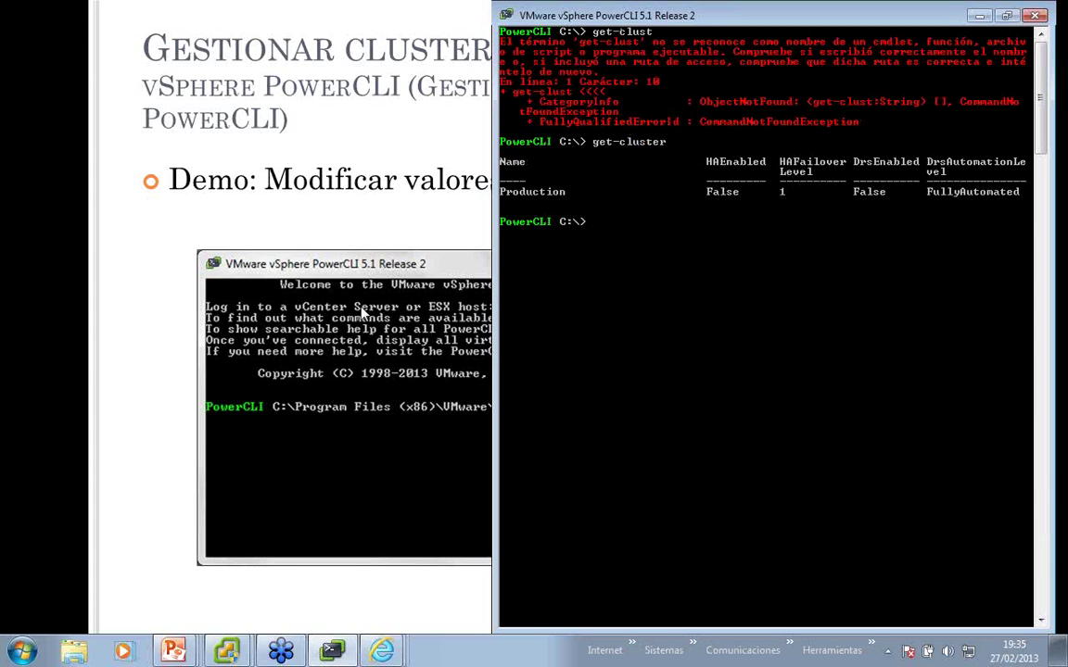
Show all cluster properties as a list by piping get-cluster to FL.
key("Up")
type("| FL")
key("Return")
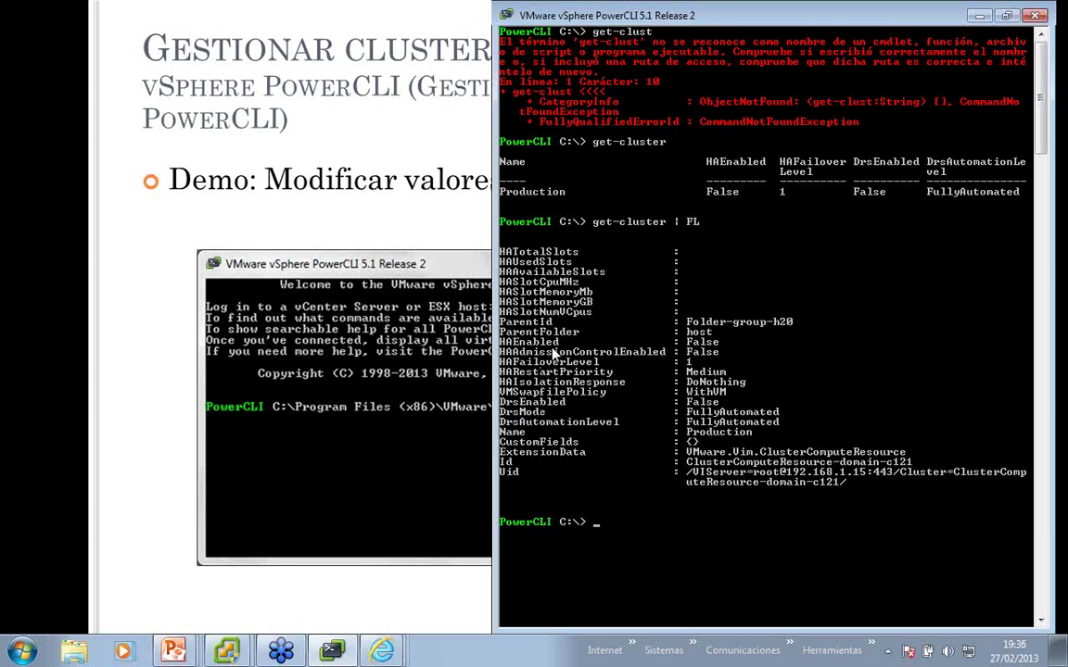
Switch to the localhost vSphere Client, review the Production cluster's feature, VMware EVC and swapfile settings, and close them without changes.
left_click(229, 652)
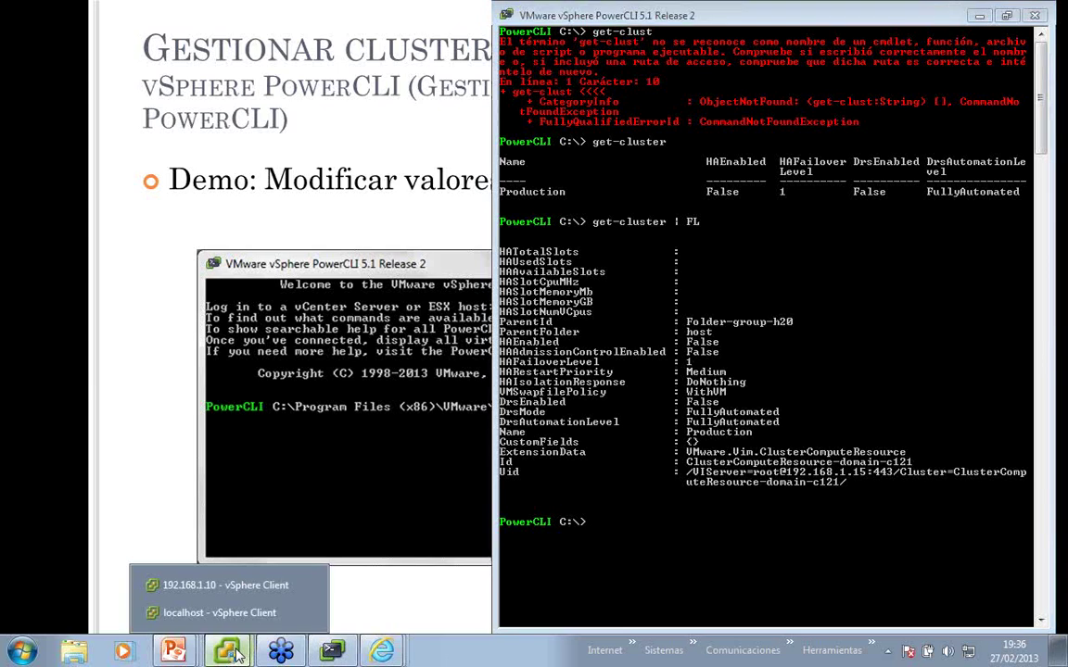
left_click(220, 610)
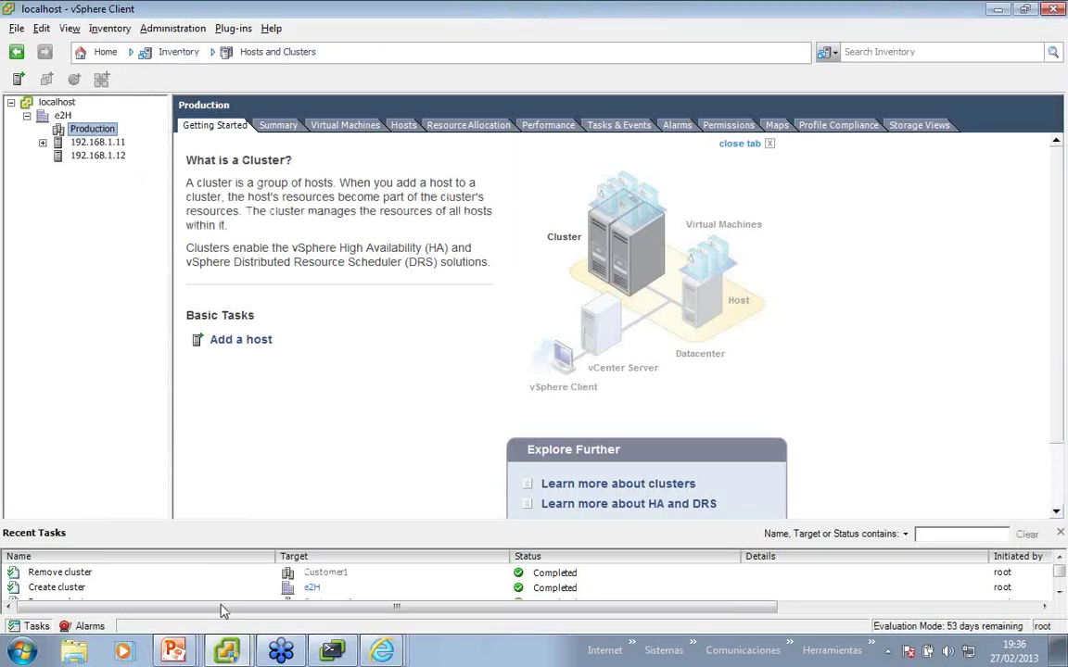
right_click(89, 128)
left_click(147, 292)
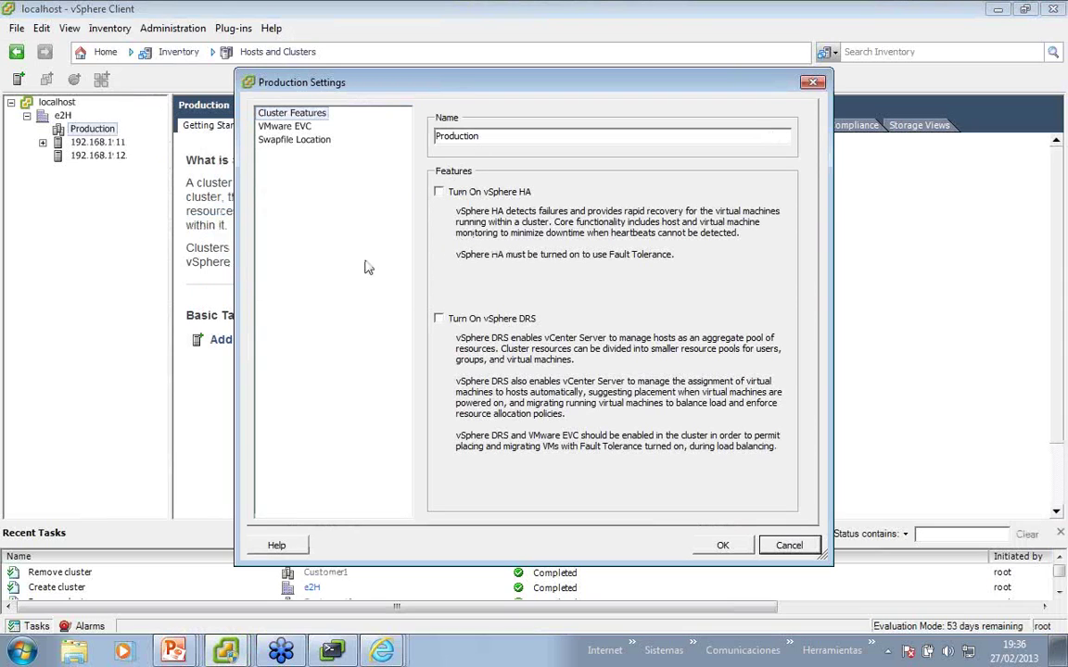
left_click(276, 126)
left_click(297, 140)
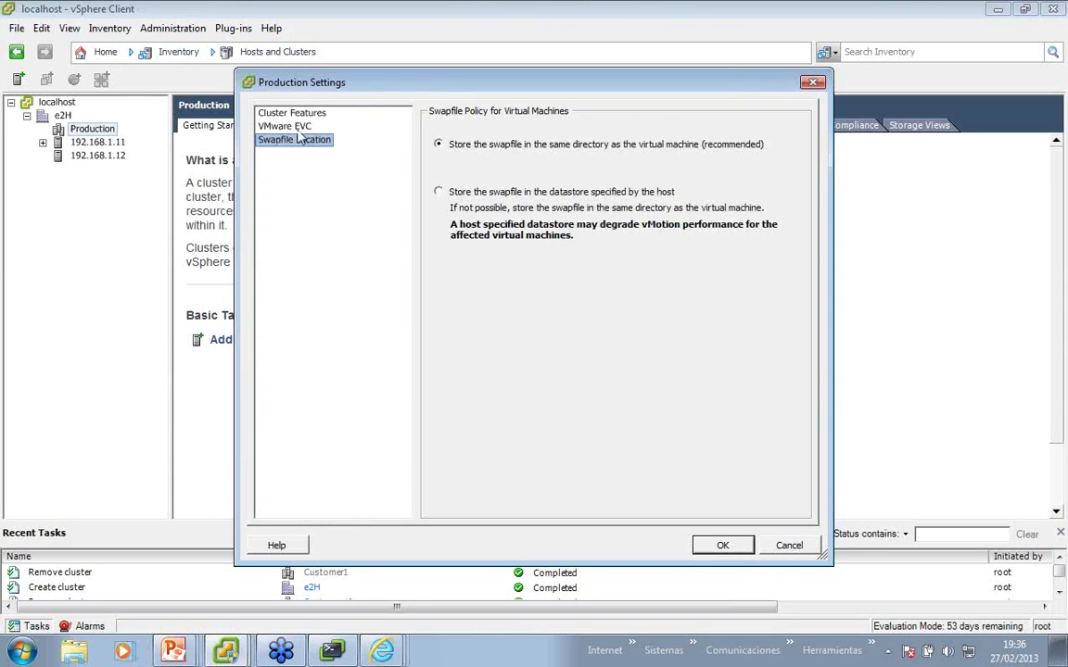
left_click(289, 127)
left_click(277, 112)
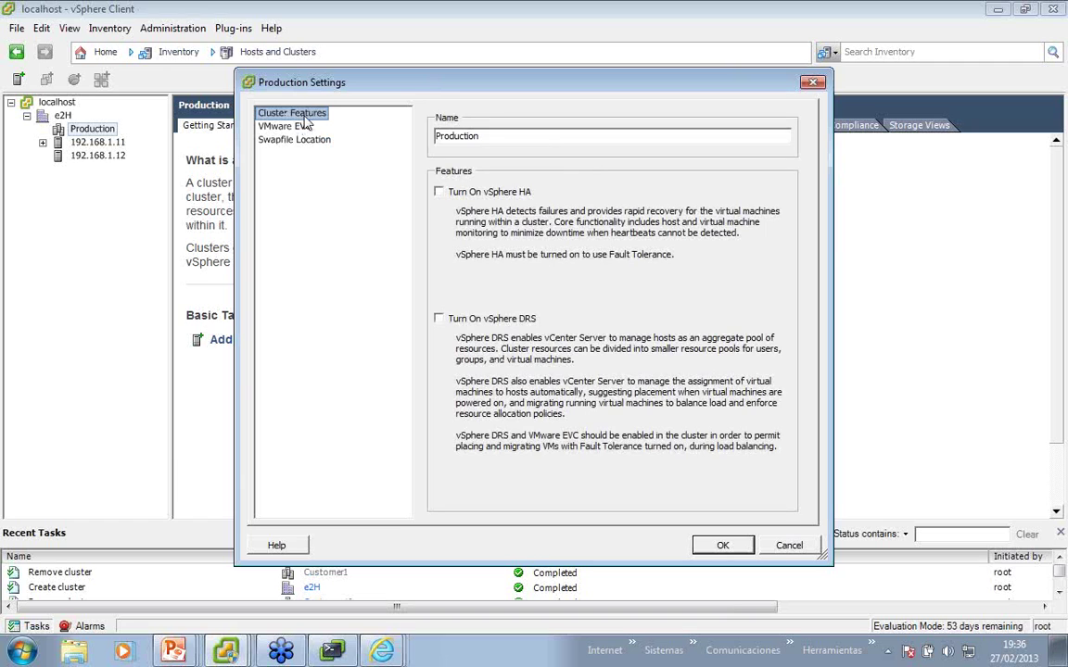
left_click(772, 545)
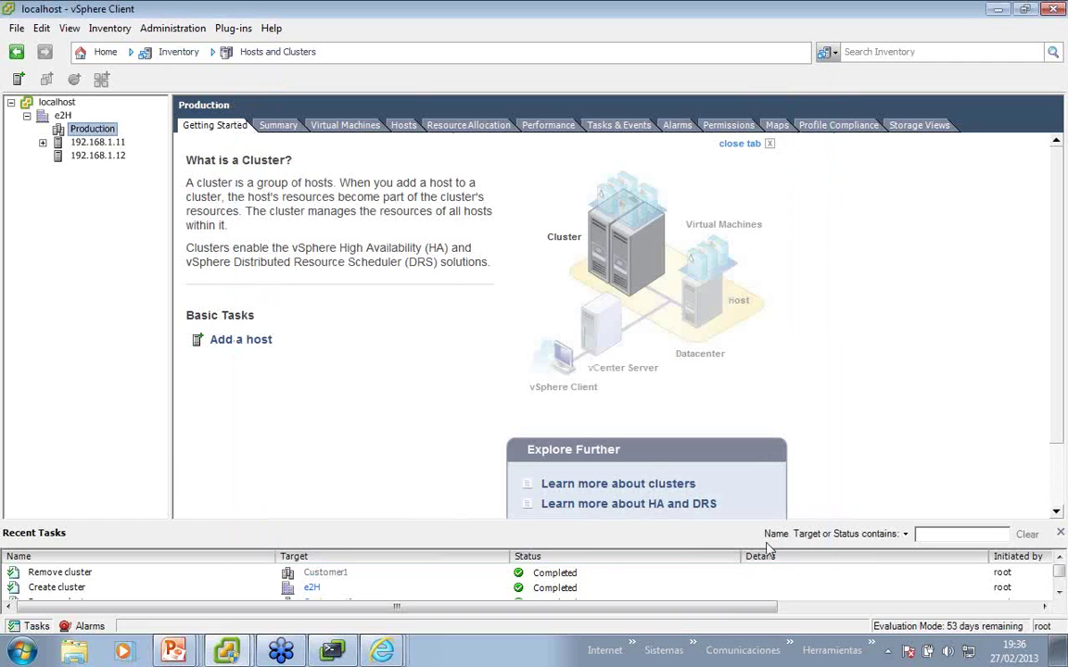
Switch back to PowerCLI, read through the full help for Set-Cluster with man and the -full option, and leave the help.
left_click(332, 652)
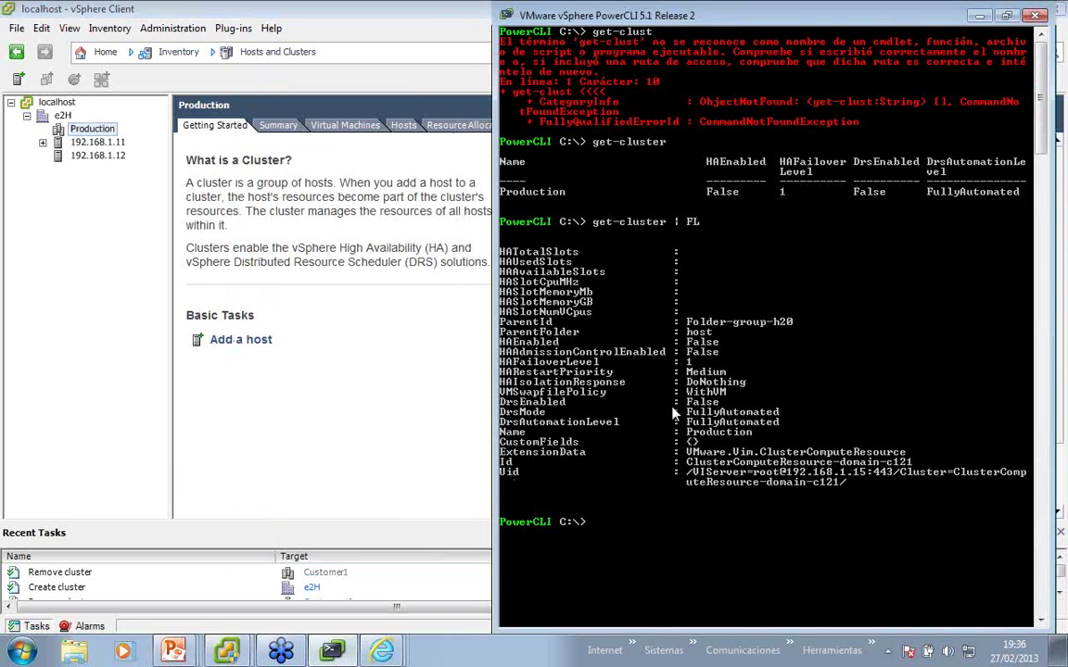
type("man Set-Cluster -full")
key("Return")
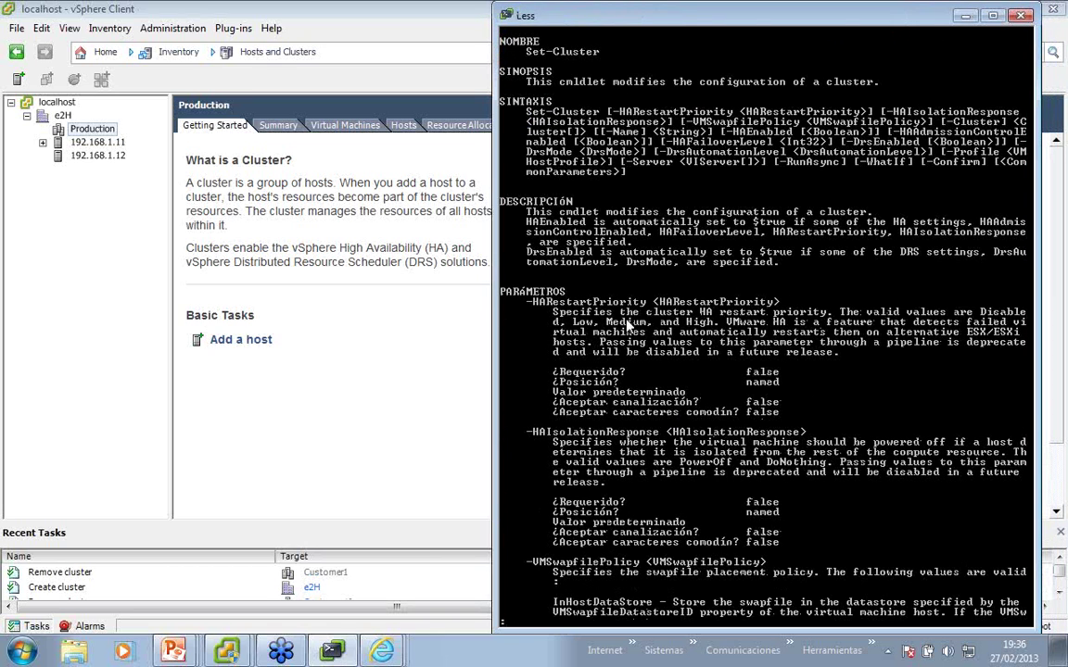
scroll(629, 326, "down", 3)
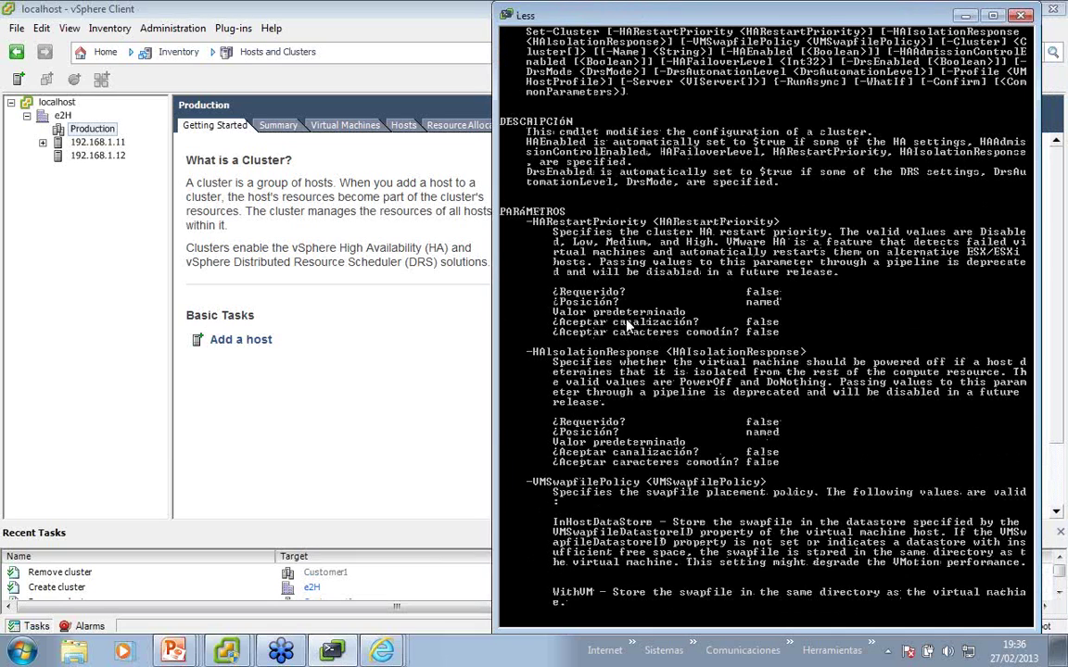
scroll(629, 326, "down", 15)
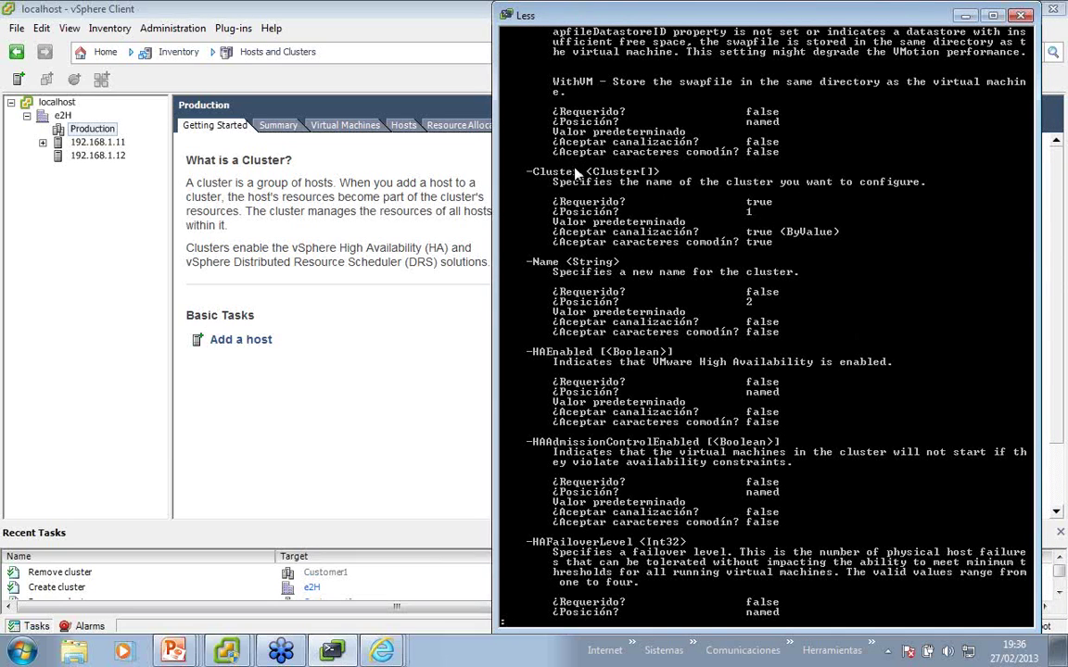
scroll(576, 174, "down", 20)
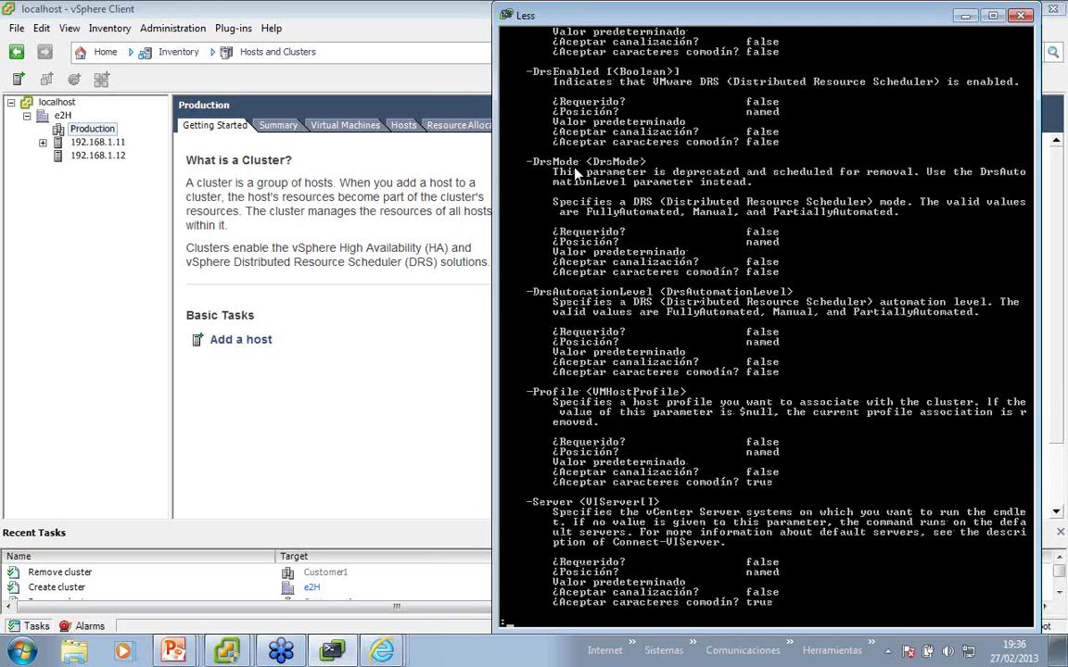
scroll(576, 173, "down", 15)
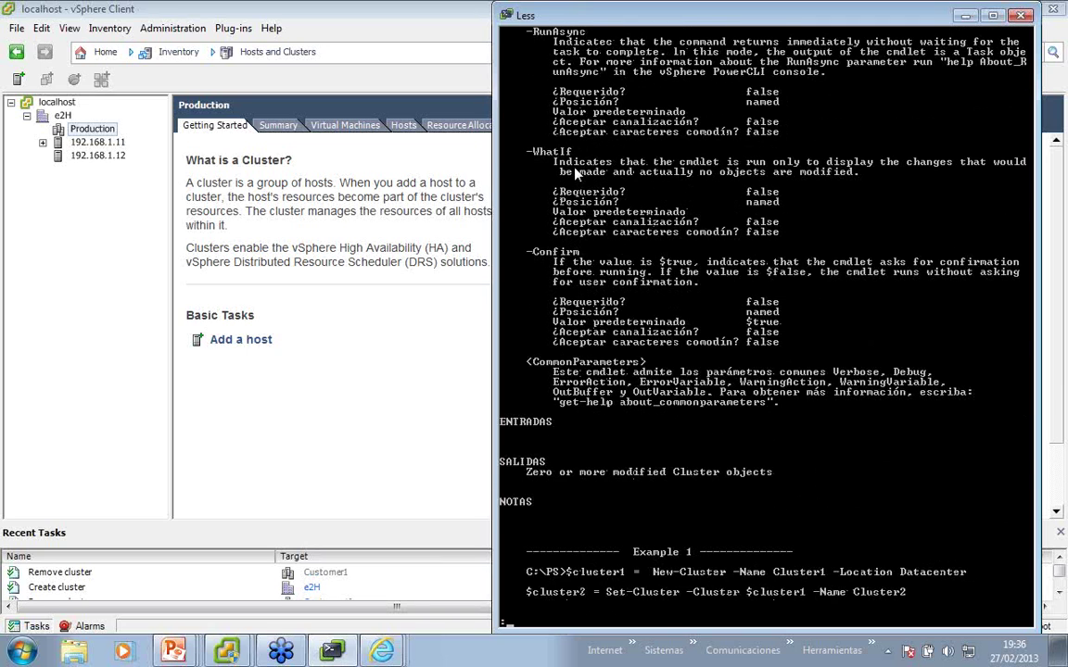
type("q")
Run get-cluster to check the Production cluster's HA and DRS status.
type("g")
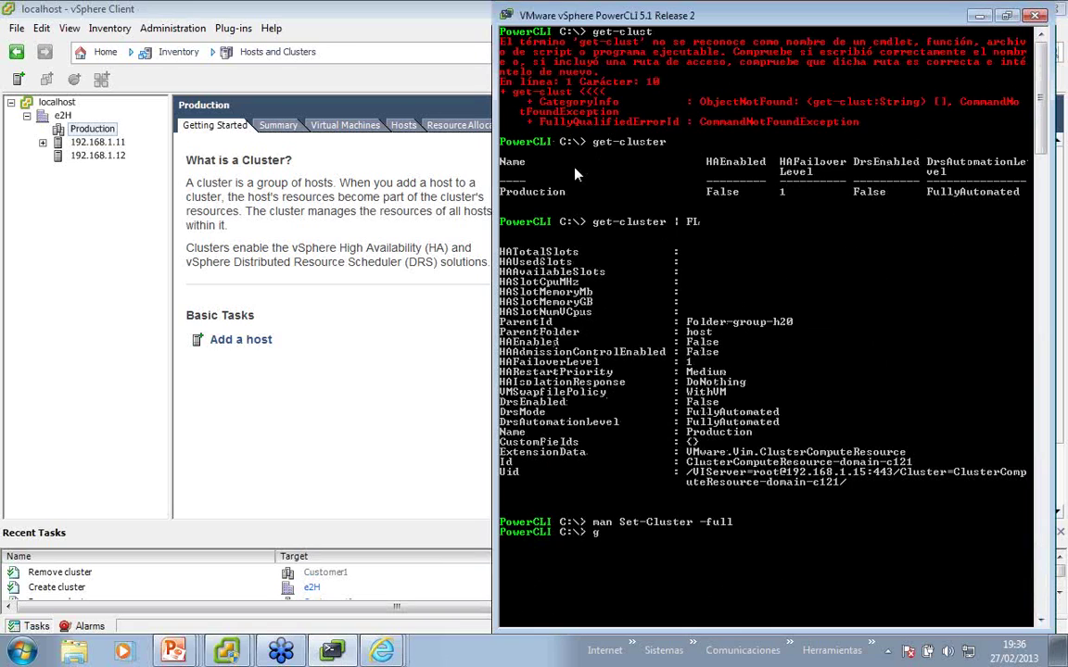
type("et-cluster")
key("Return")
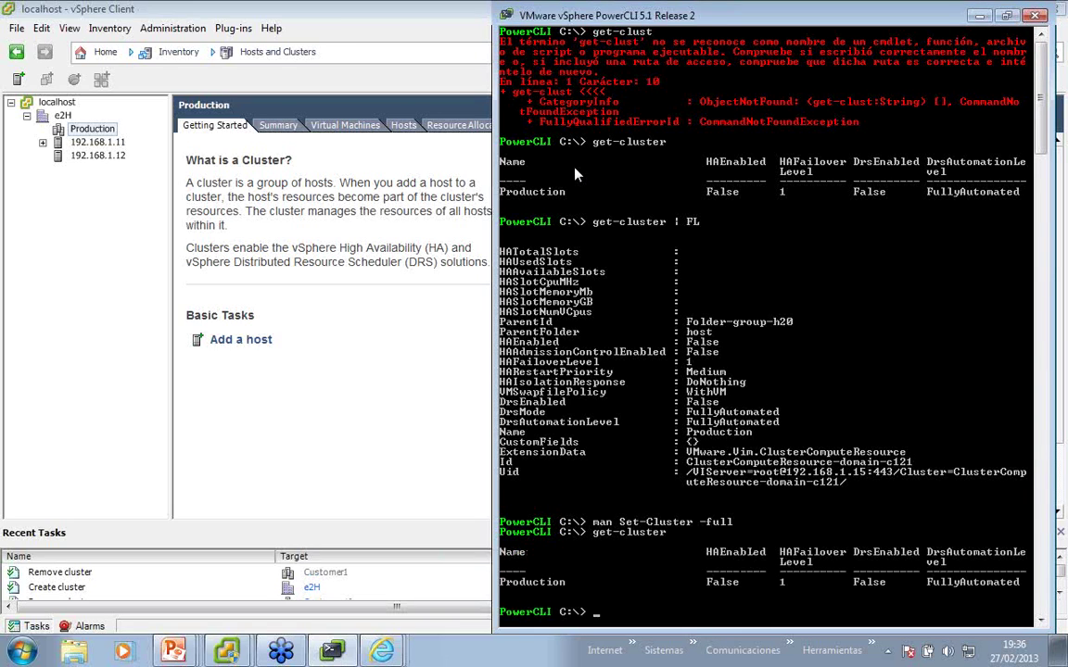
Read the help for only the cluster parameter of Set-Cluster using man with -Parameter cluster, and leave the help.
key("Up")
key("Up")
key("BackSpace")
key("BackSpace")
key("BackSpace")
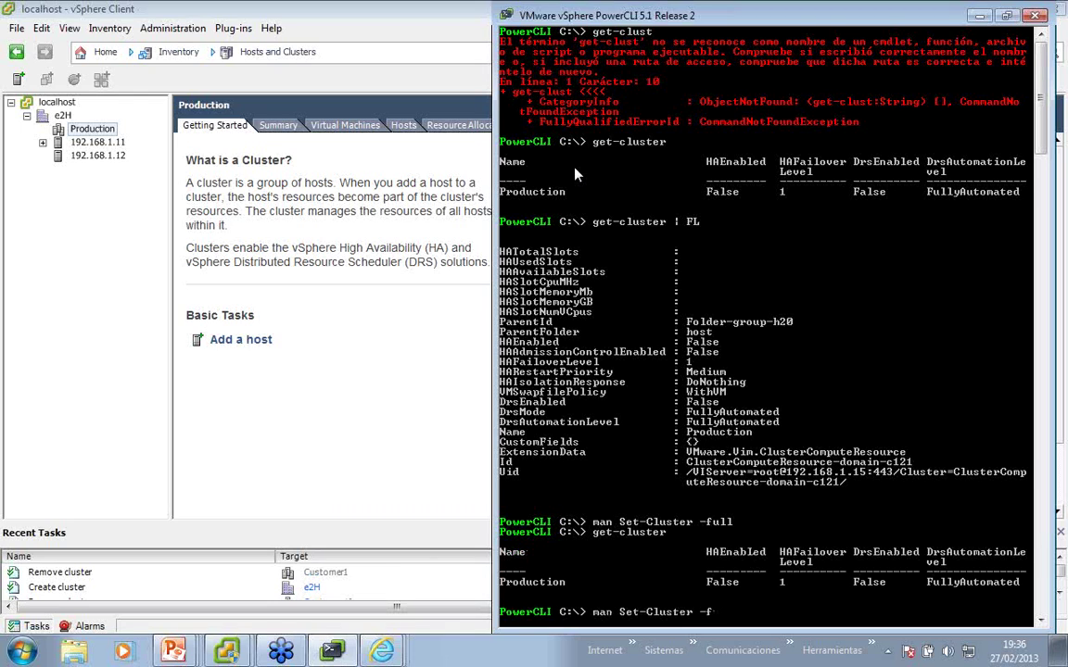
type("pa")
key("Tab")
type("cluster")
key("Return")
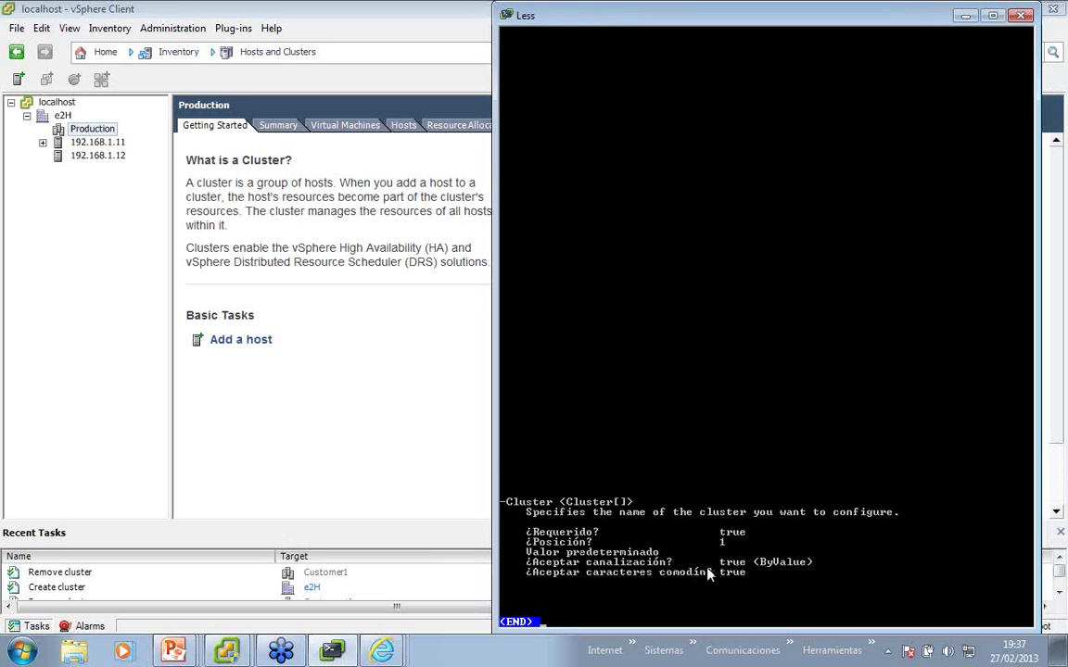
type("q")
type("s")
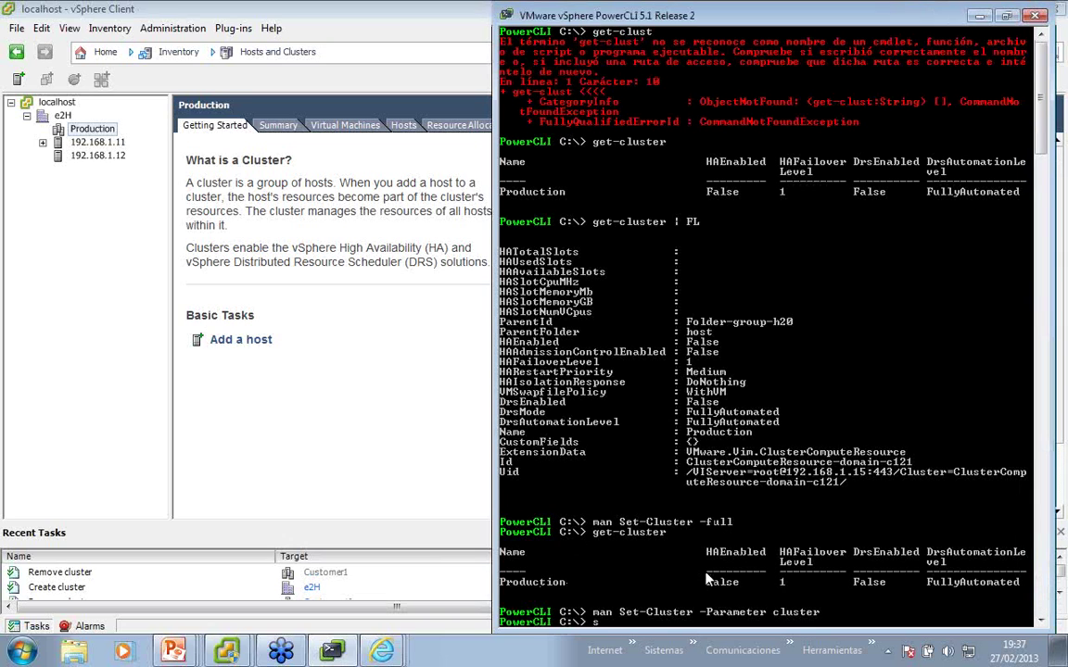
type("et-c")
key("Tab")
key("Tab")
type("P")
key("BackSpace")
type("(get-clust")
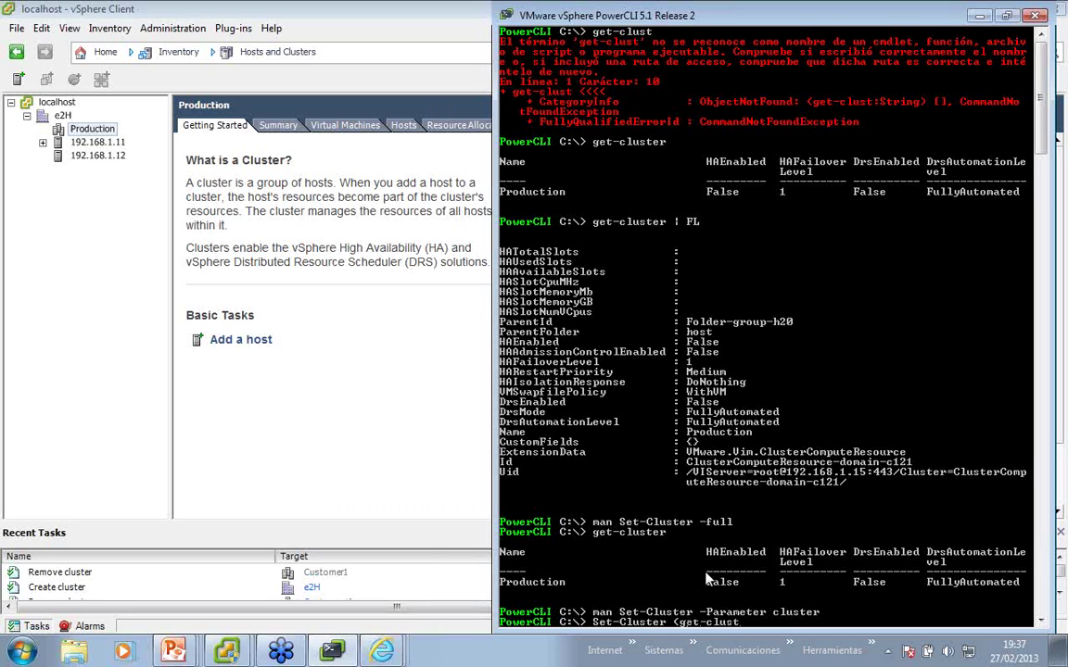
key("BackSpace")
key("BackSpace")
key("BackSpace")
key("BackSpace")
key("BackSpace")
key("BackSpace")
key("BackSpace")
key("BackSpace")
key("BackSpace")
key("BackSpace")
key("BackSpace")
key("BackSpace")
key("BackSpace")
key("BackSpace")
key("BackSpace")
key("BackSpace")
key("BackSpace")
key("BackSpace")
key("BackSpace")
key("BackSpace")
key("BackSpace")
Try to enable HA by piping get-cluster -Name Production into Set-Cluster -HAEnabled without a value.
type("get-c")
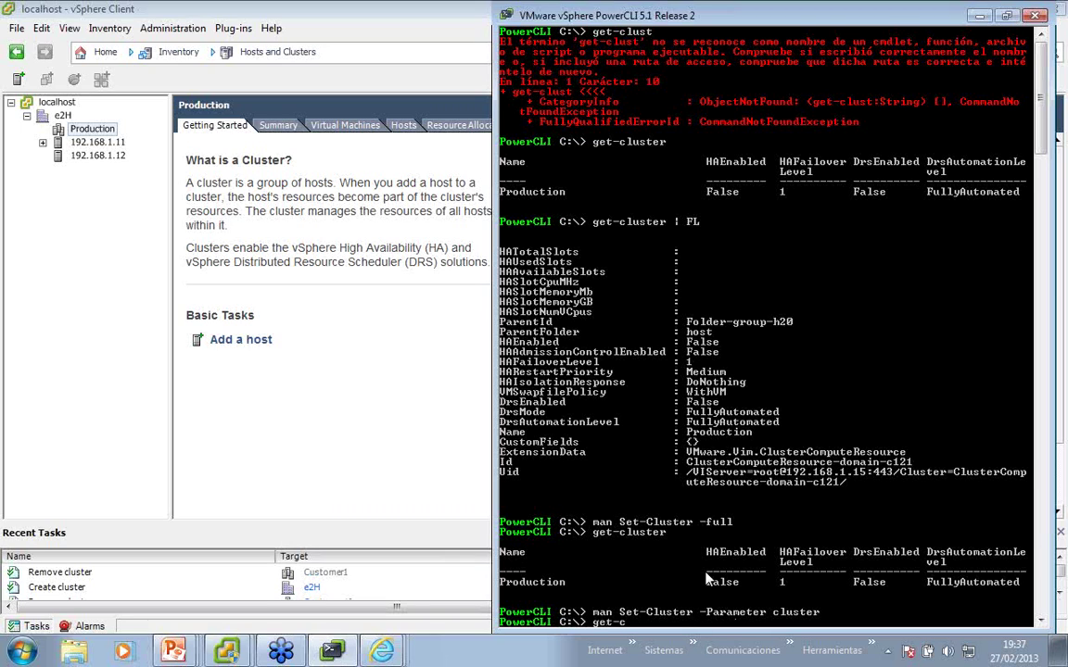
type("luster -n")
key("Tab")
type("Producti")
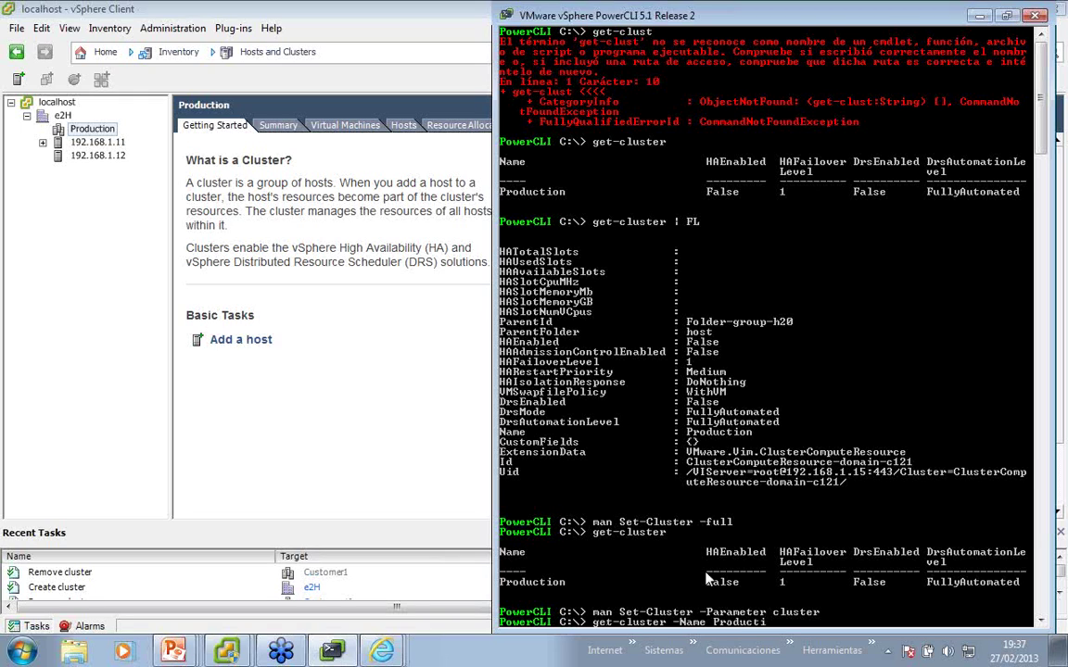
type("on | set-c")
key("Tab")
type("-h")
key("Tab")
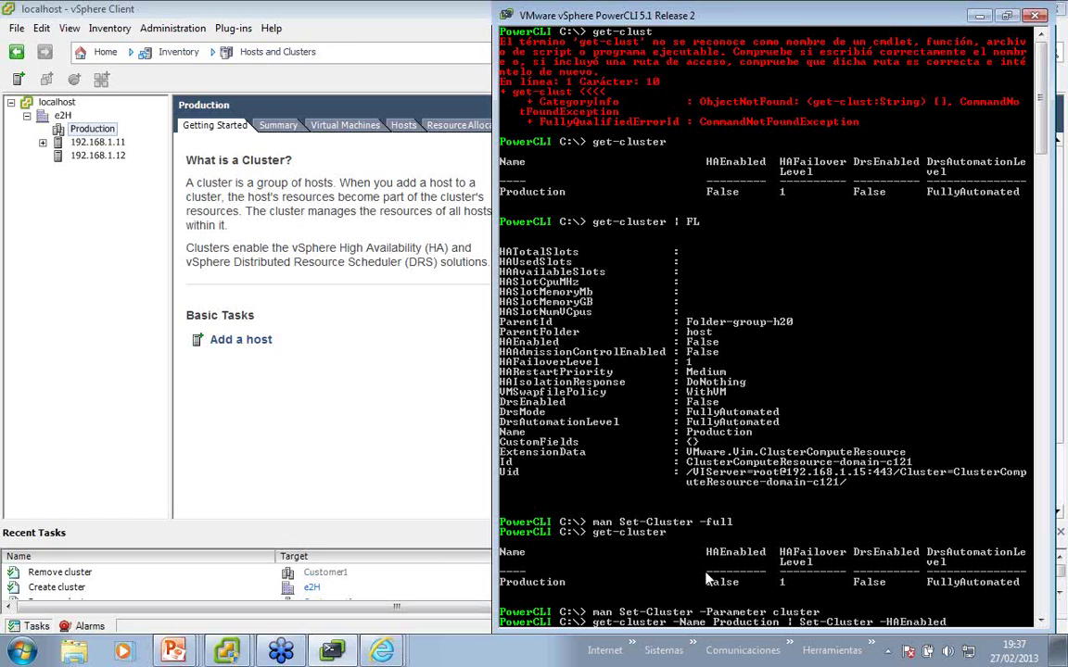
key("Return")
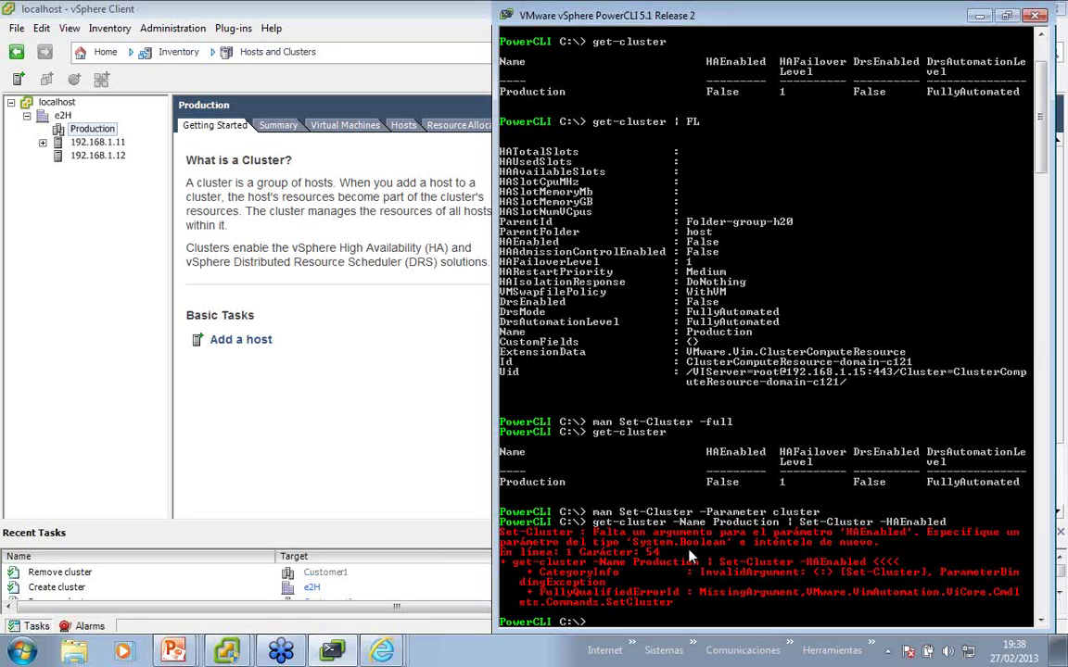
Rerun the piped Set-Cluster command on Production with -HAEnabled:$true and accept the confirmation.
key("Up")
type(":")
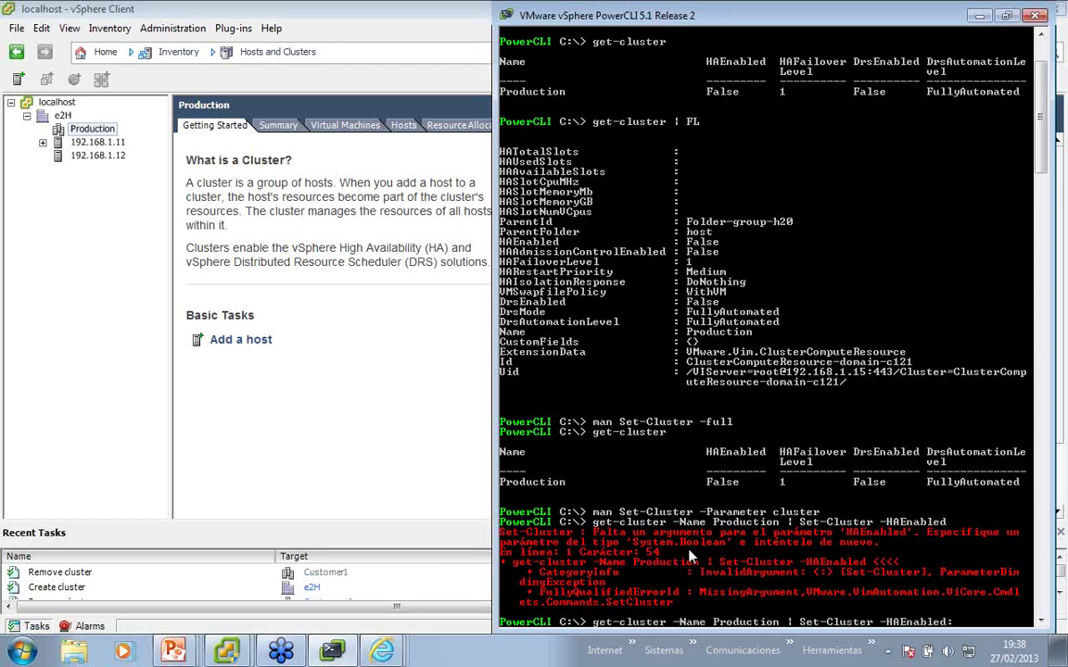
type("$true")
key("Return")
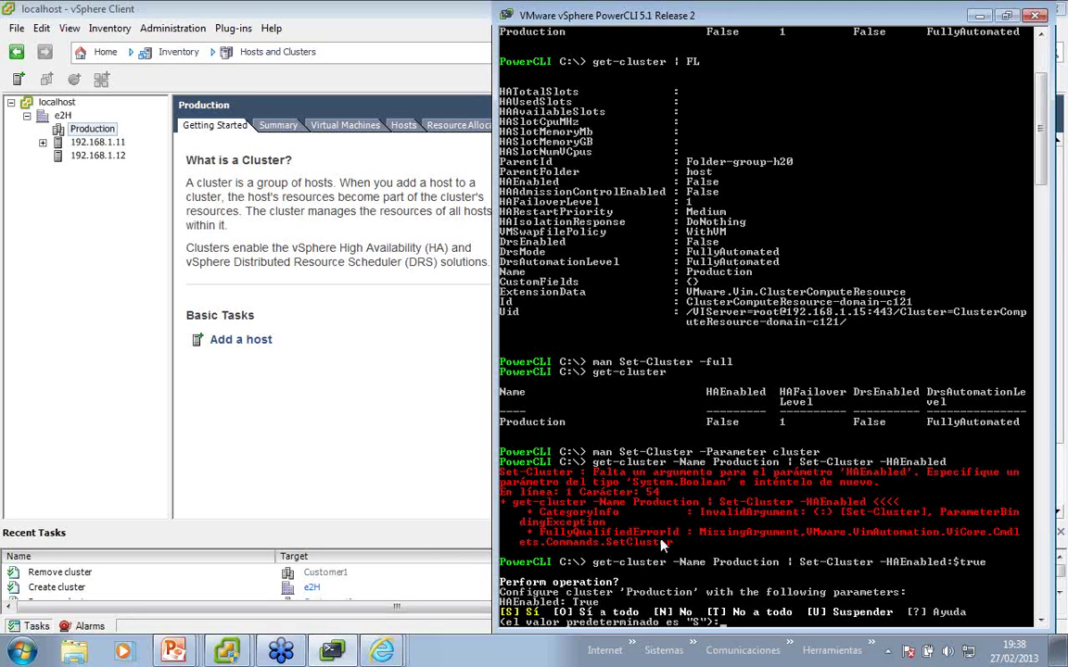
key("Return")
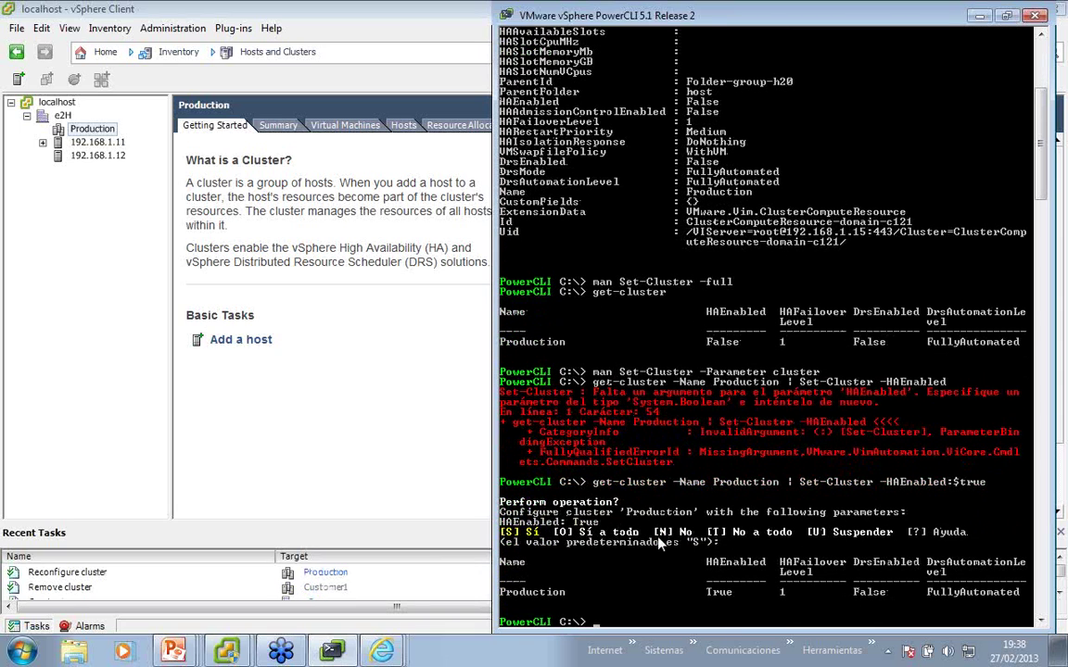
Switch to the vSphere Client and open the Production cluster's settings to check the vSphere HA option.
left_click(98, 575)
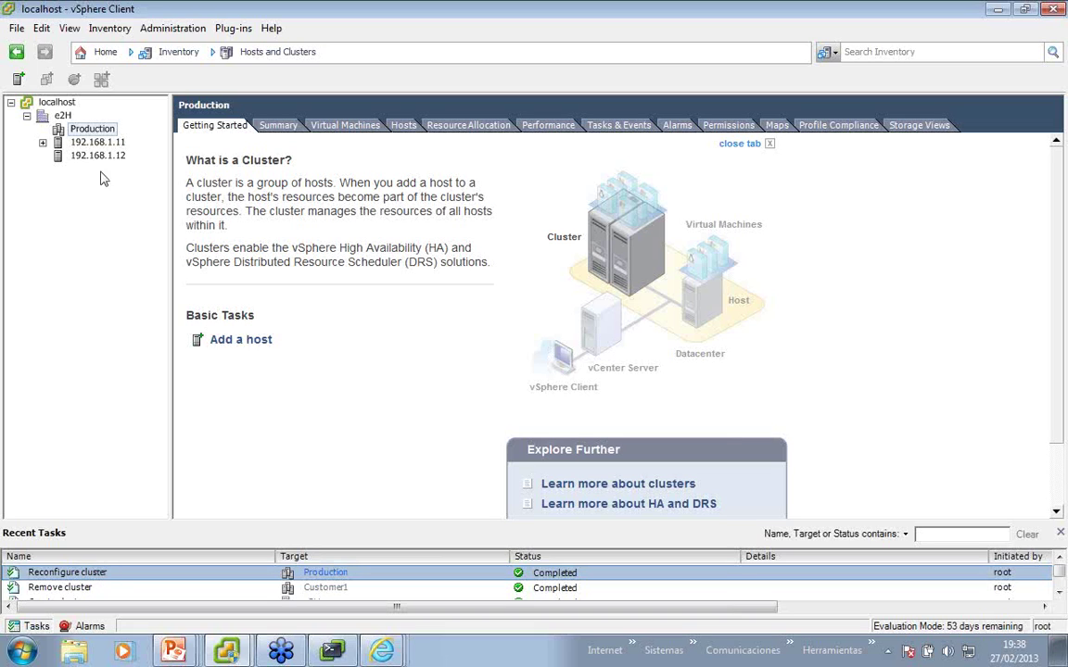
right_click(111, 133)
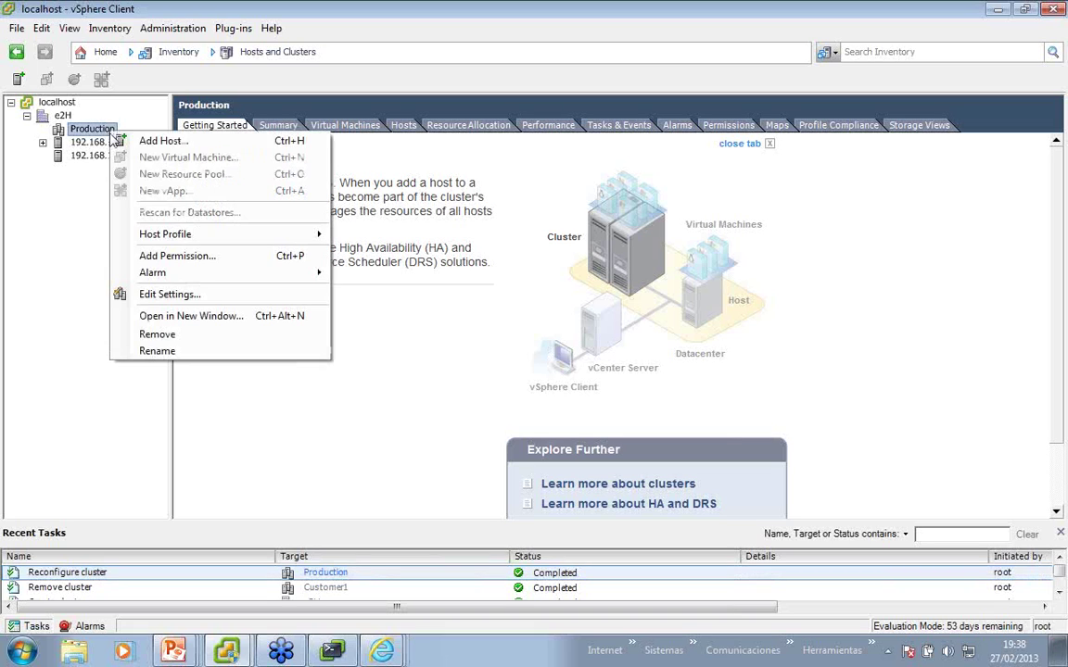
left_click(153, 294)
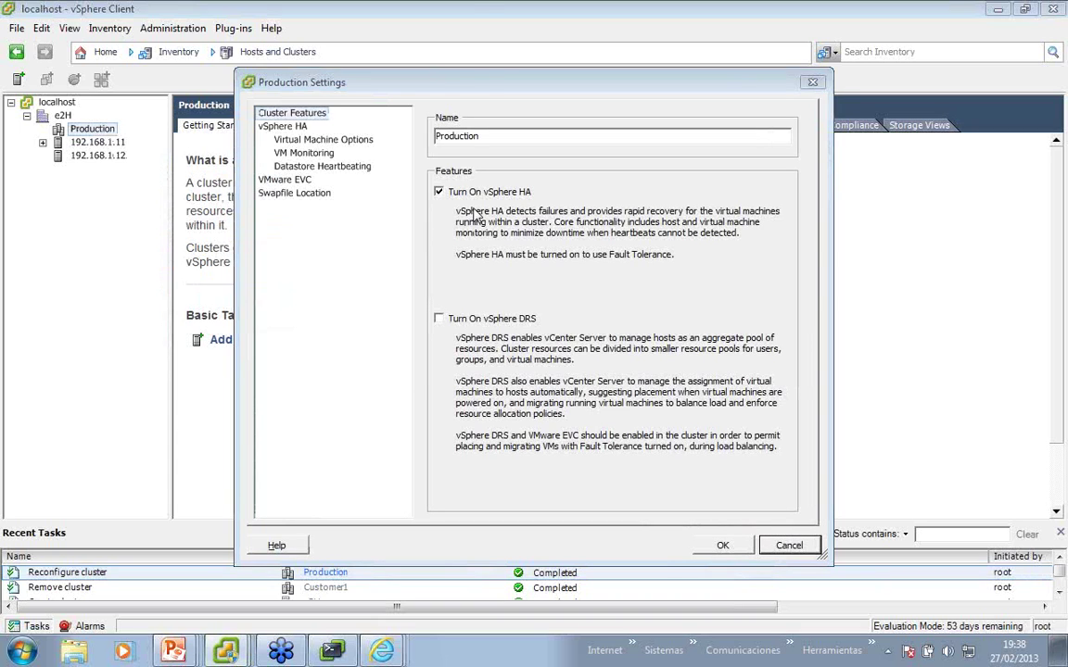
Switch to PowerCLI and list the clusters with Get-Cluster, both in the default table and as a full property list with FL.
key("alt+Tab")
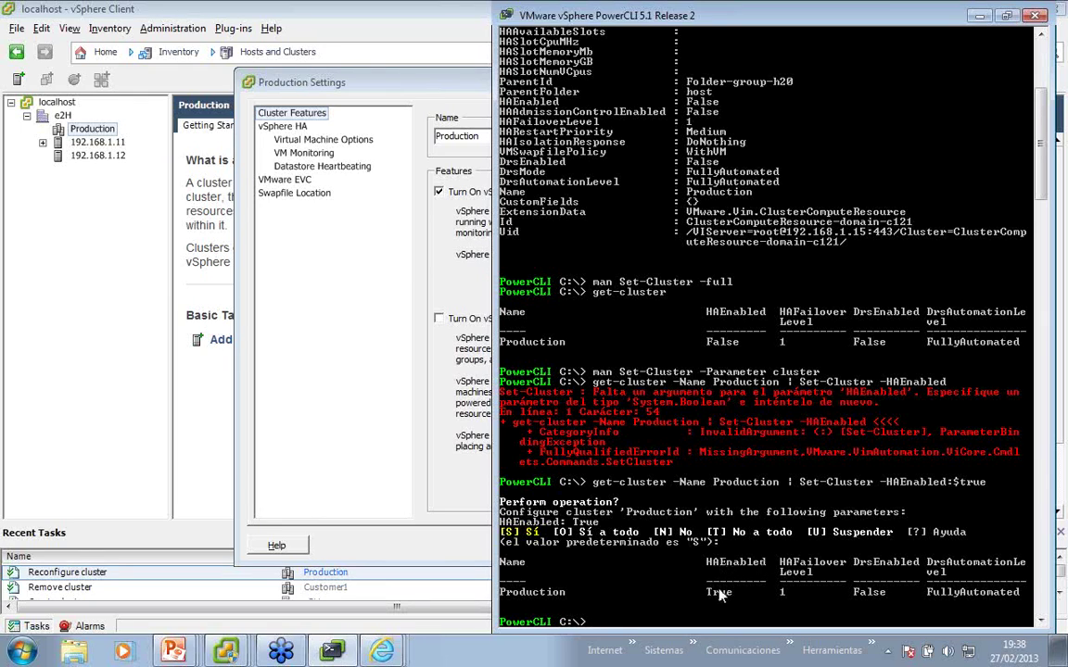
type("Get-Cluster")
key("Return")
key("Up")
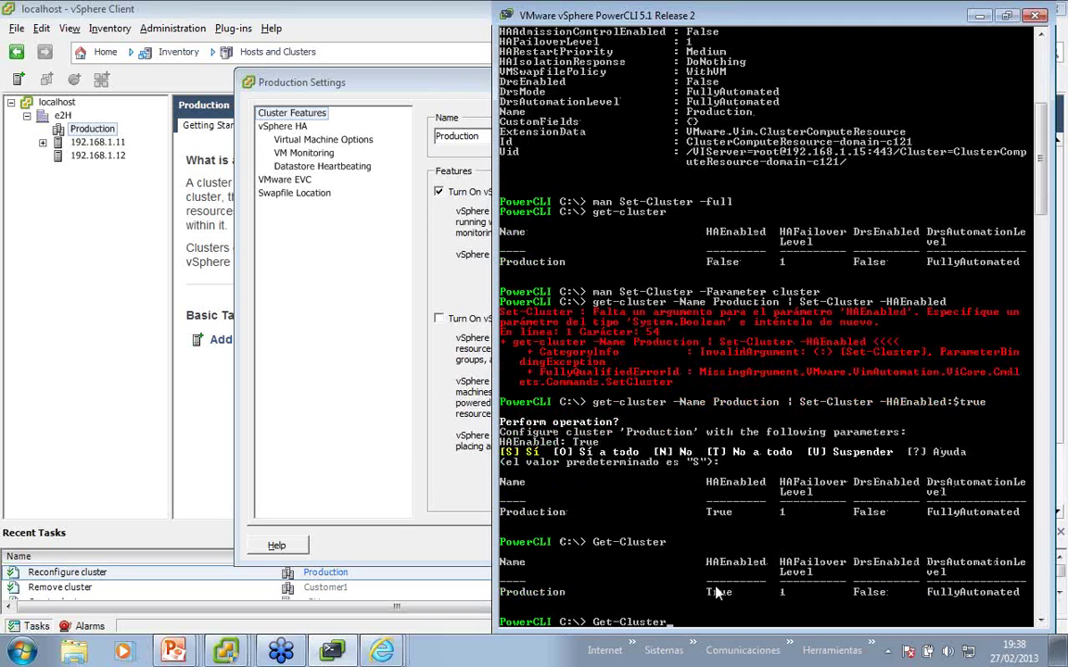
type("| FL")
key("Return")
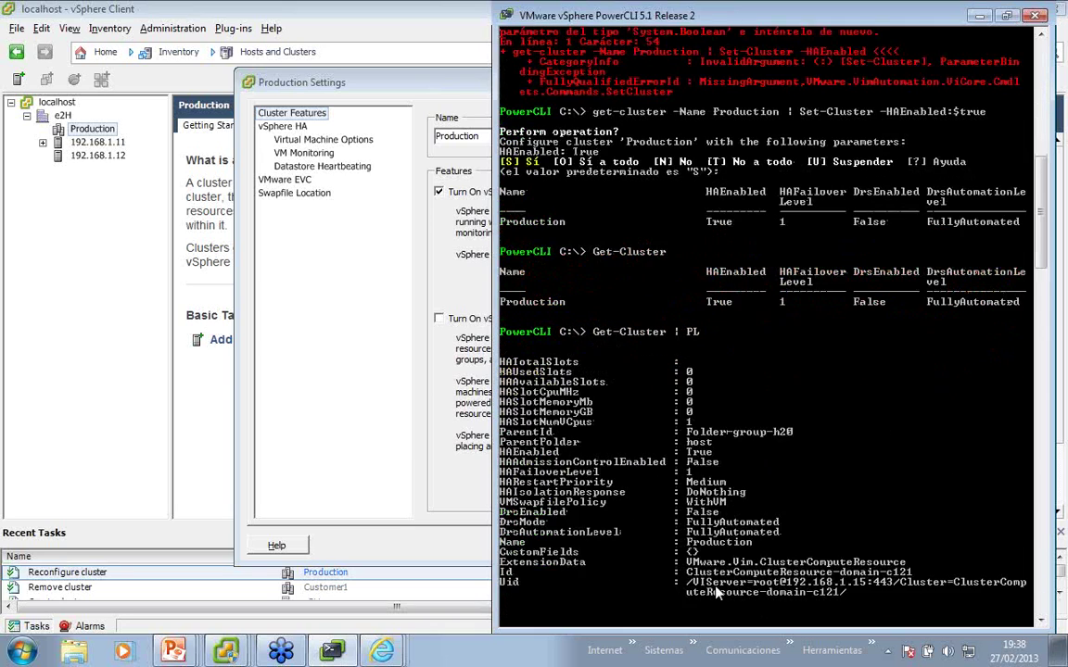
Highlight the HAEnabled line in the cluster's full property list and release the selection.
right_click(538, 436)
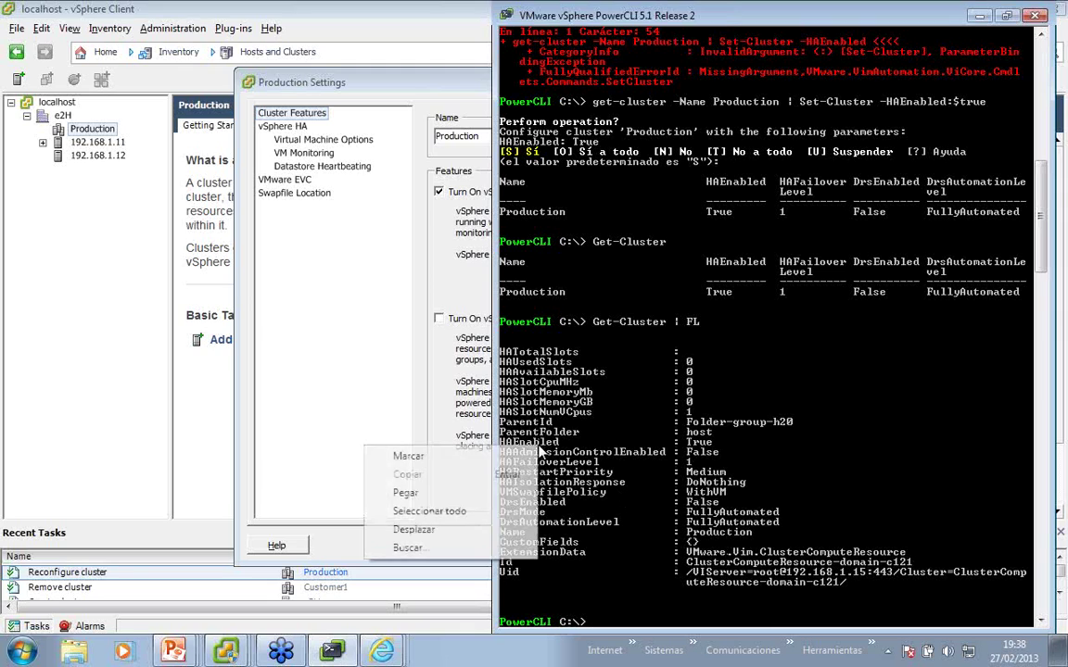
left_click(454, 400)
left_click_drag(501, 443, 712, 449)
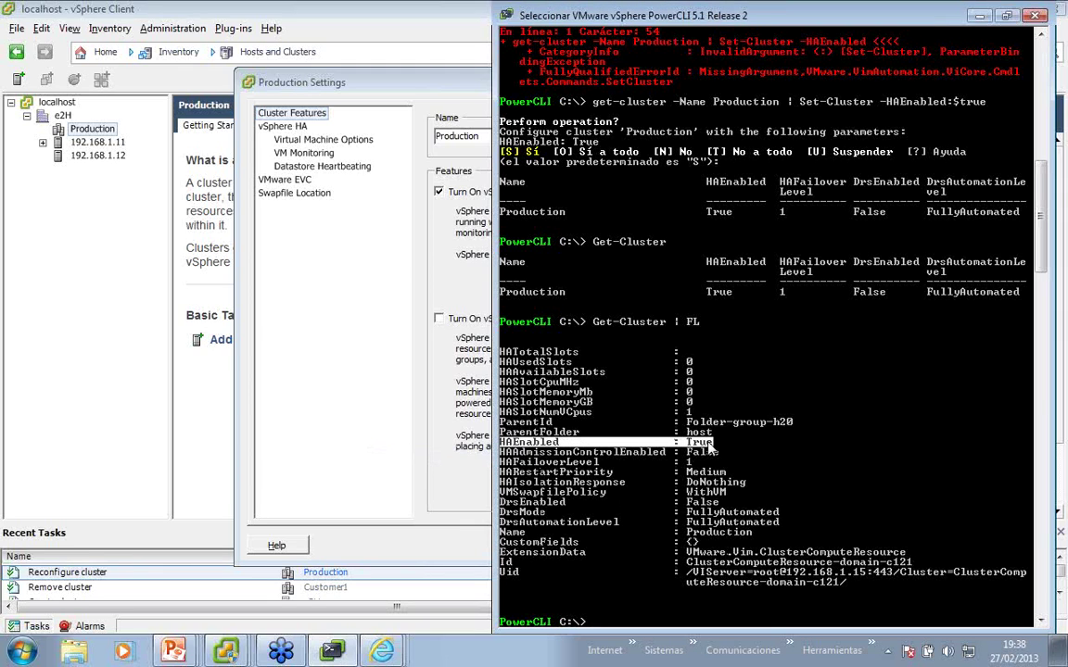
key("Return")
key("Up")
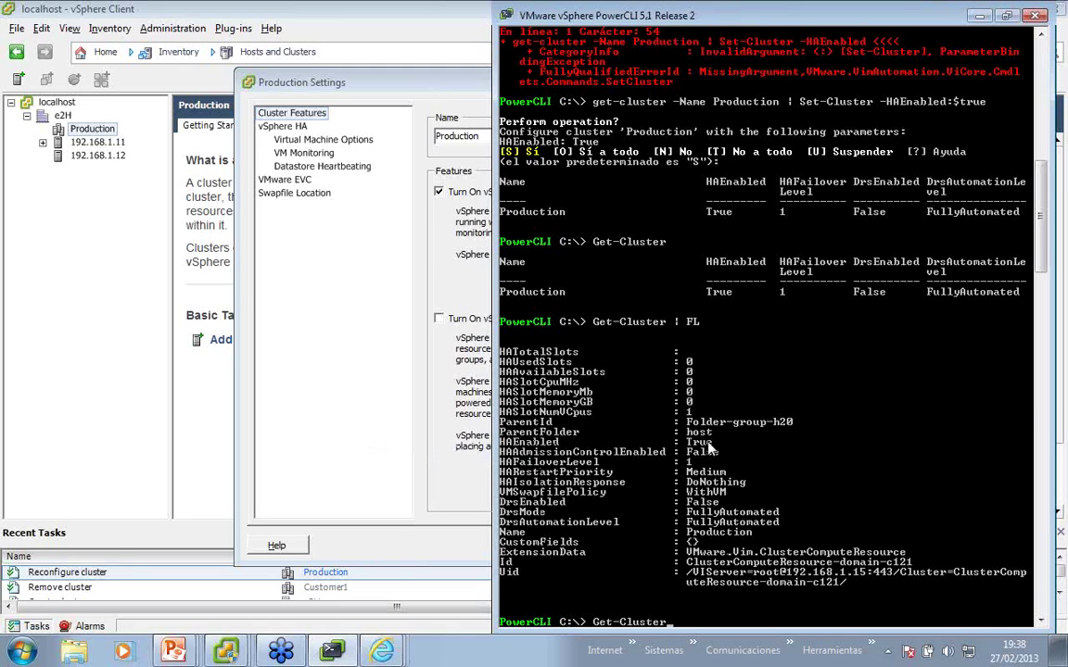
key("Up")
key("Up")
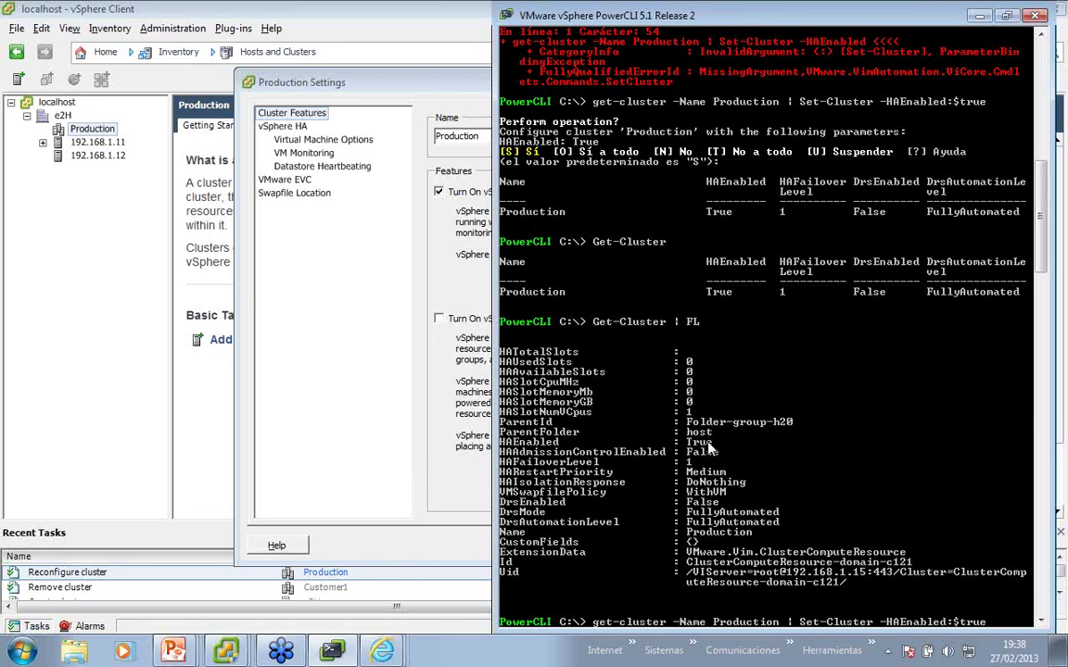
key("Return")
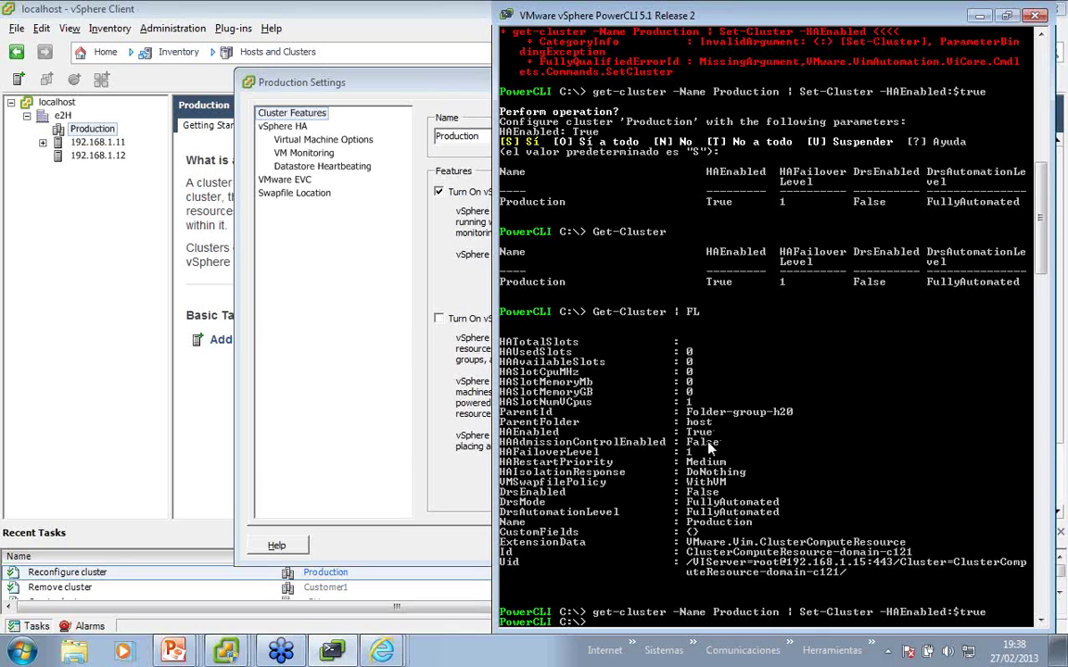
Enable DRS with Set-Cluster -Cluster (get-cluster -Name Production) -DrsEnabled:$true and accept the confirmation.
type("s")
type("et-Cluster")
type("-n")
type("am")
key("BackSpace")
key("BackSpace")
key("BackSpace")
key("Tab")
type("(get-clust")
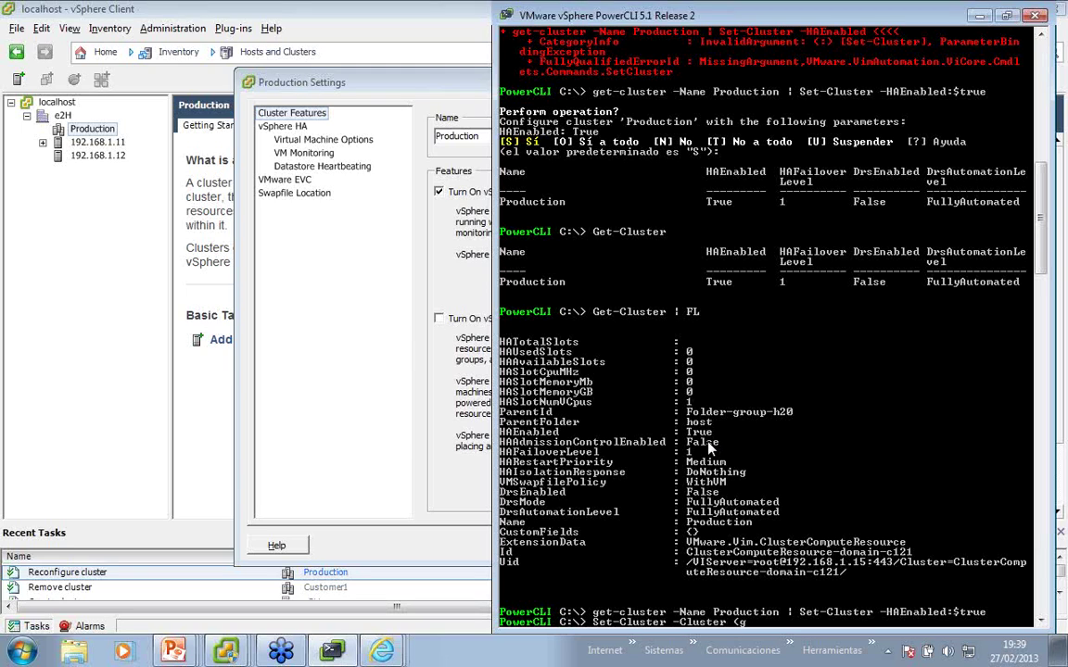
type("er -Name Produ")
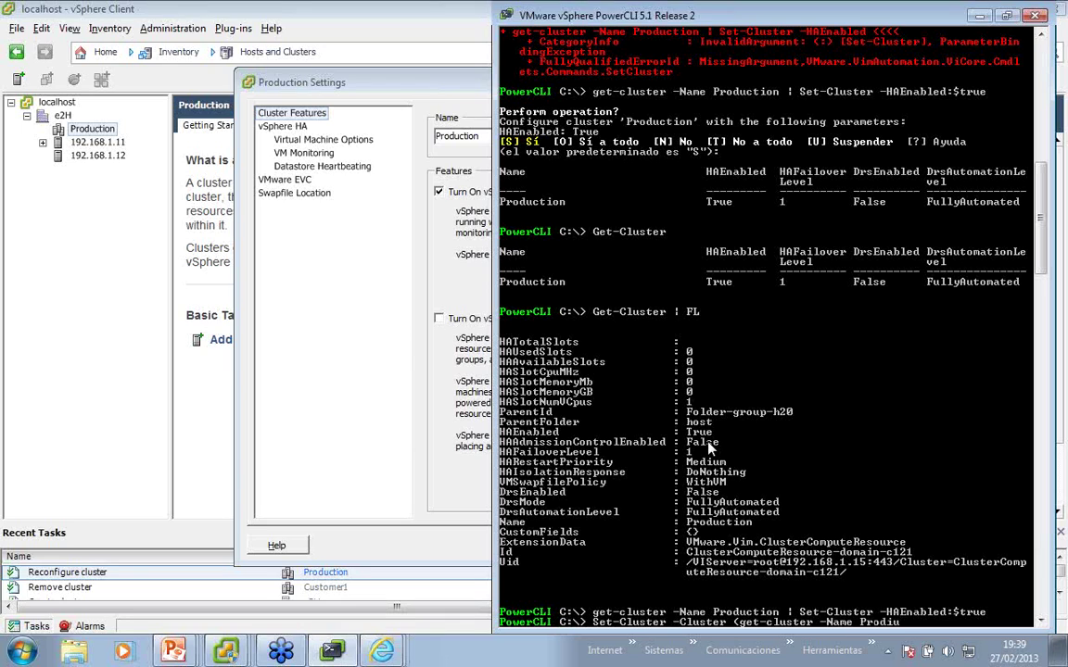
type("ction) -DrsEnabled:")
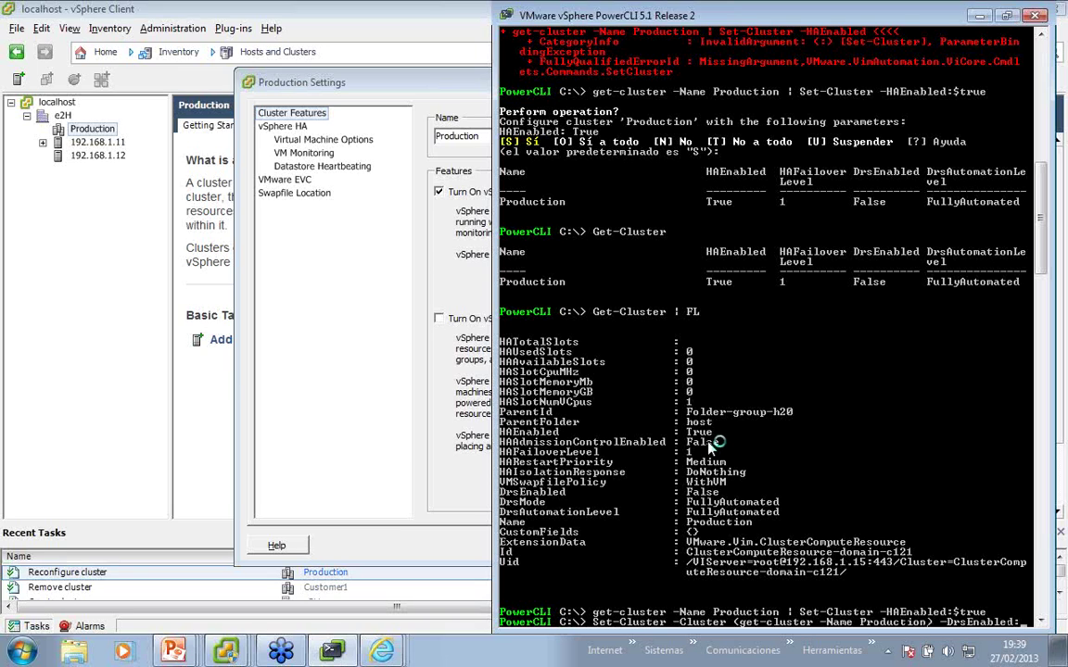
type("$")
type("t")
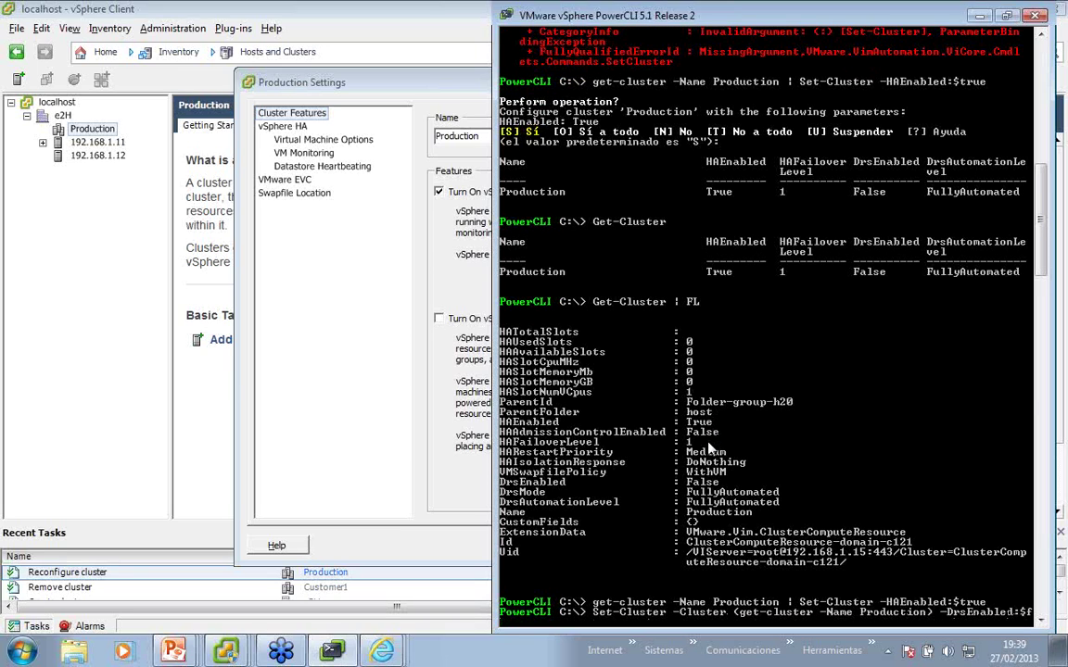
type("rue")
key("Return")
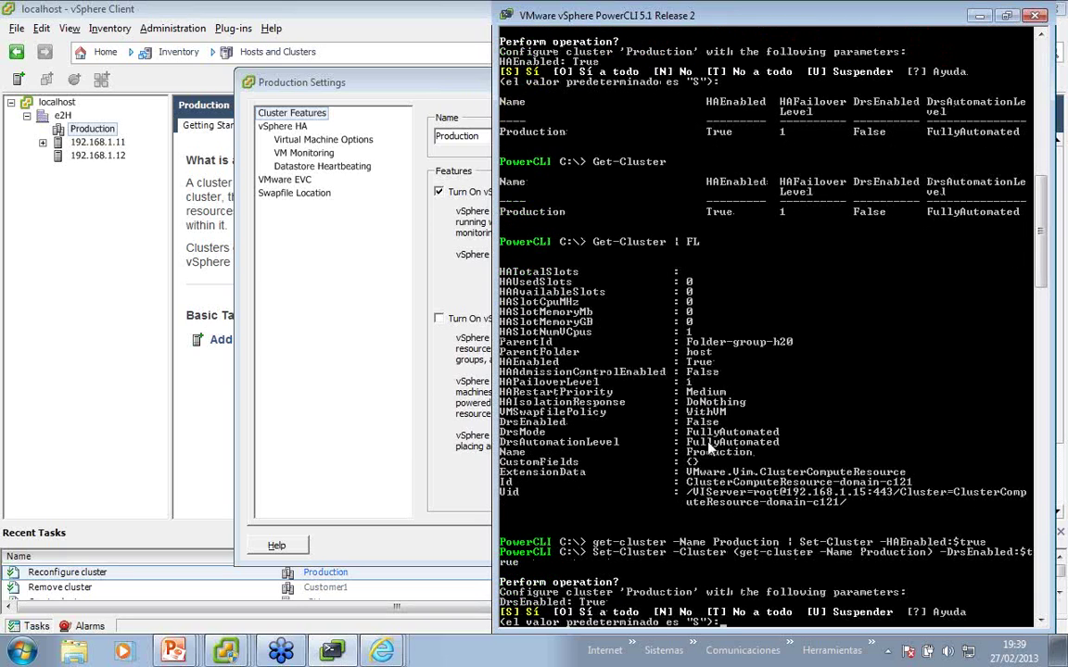
key("Return")
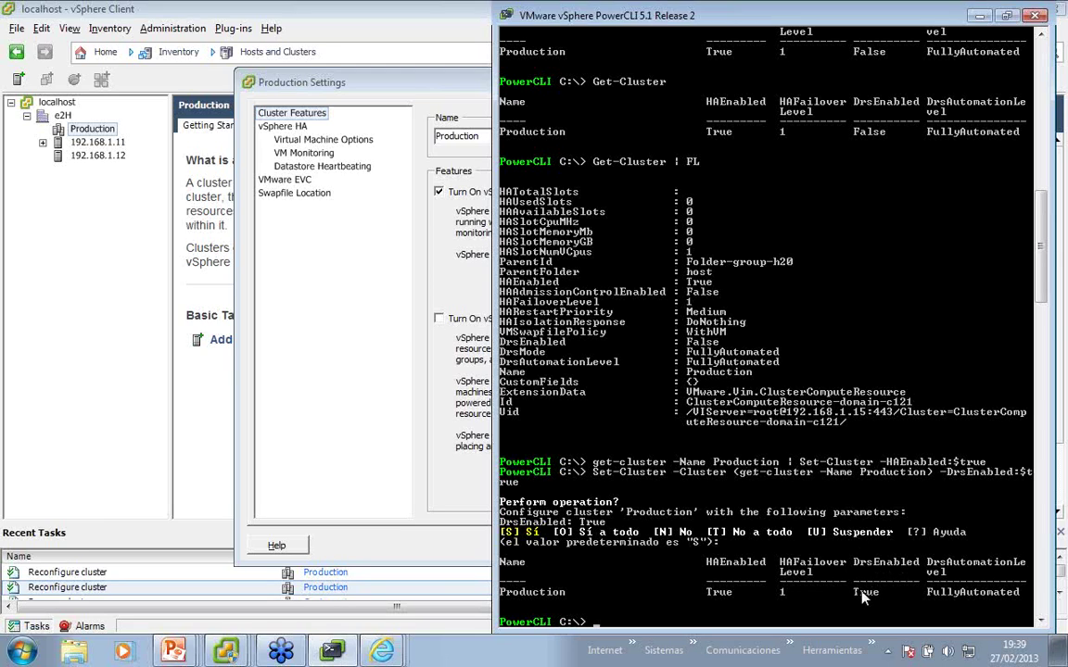
Highlight the DRS columns in the earlier and latest cluster tables to compare them, and highlight the two Set-Cluster command forms.
right_click(777, 137)
left_click(681, 148)
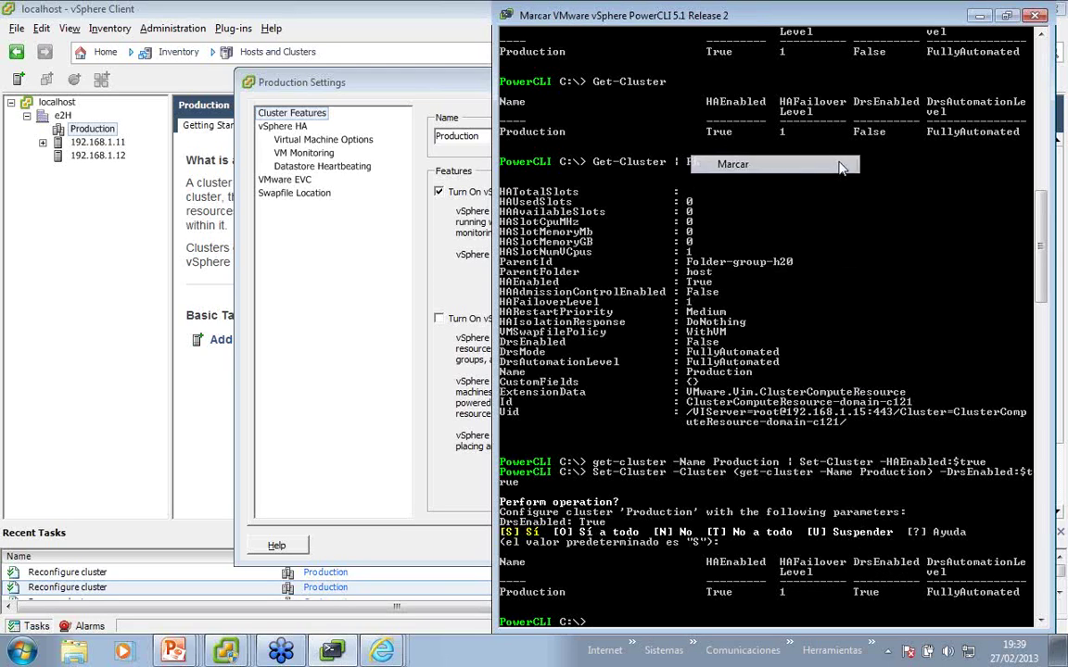
left_click_drag(854, 136, 938, 98)
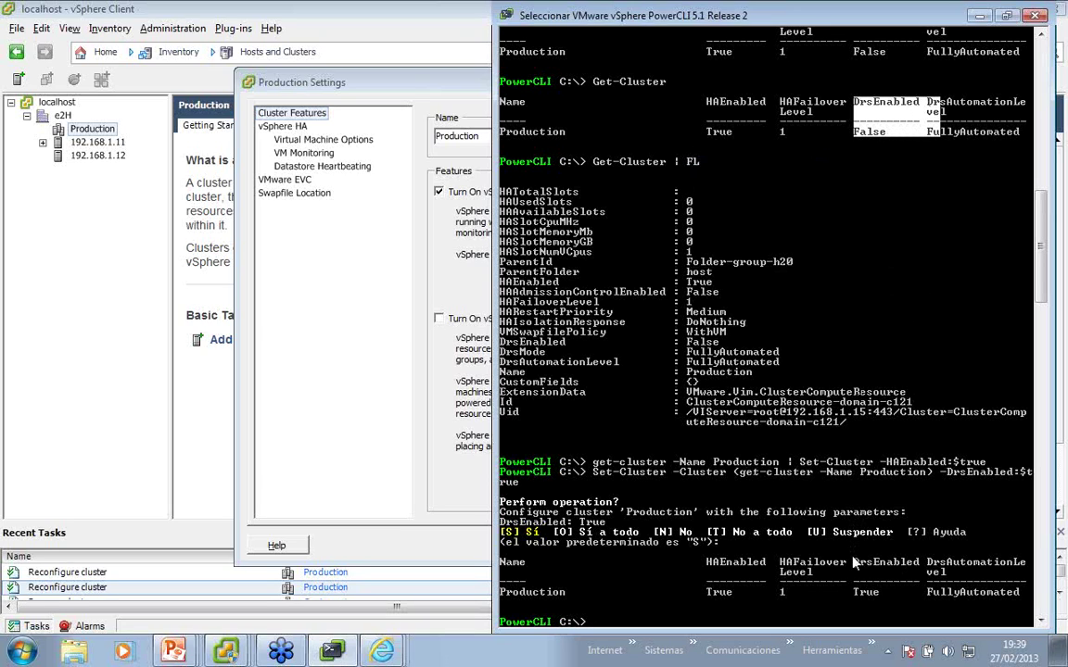
left_click_drag(848, 556, 1011, 580)
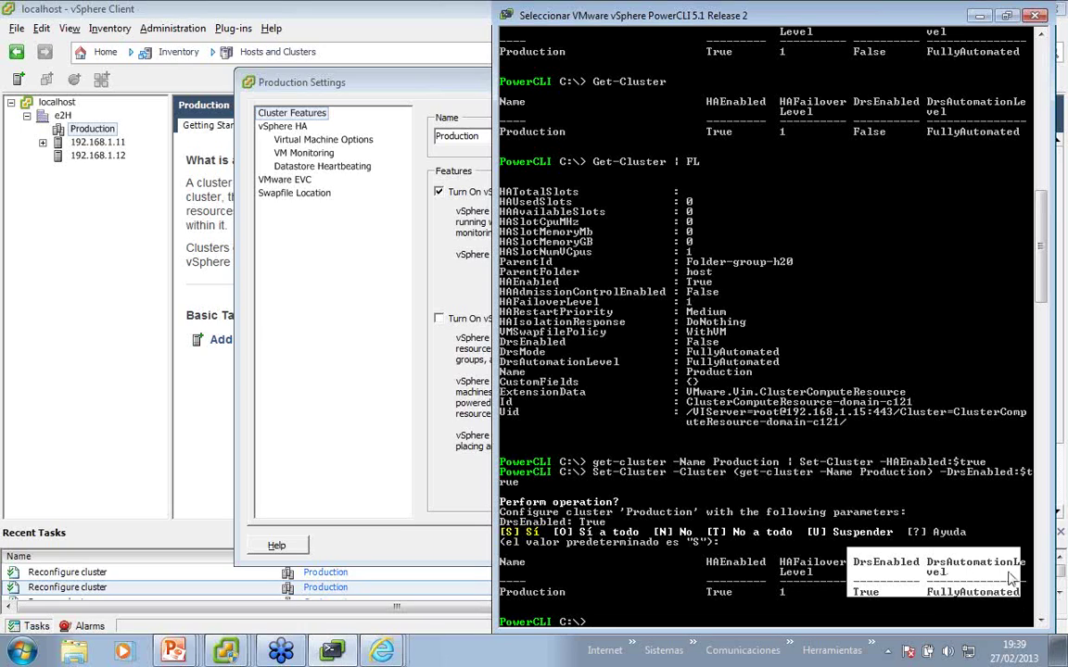
left_click_drag(853, 98, 990, 142)
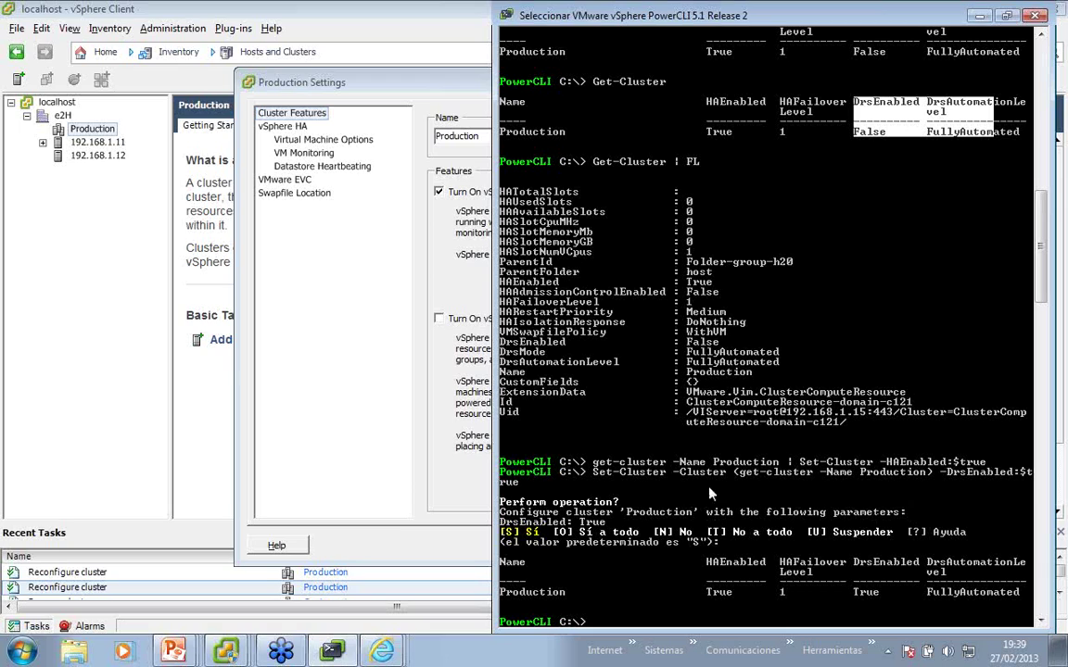
left_click_drag(593, 463, 1027, 476)
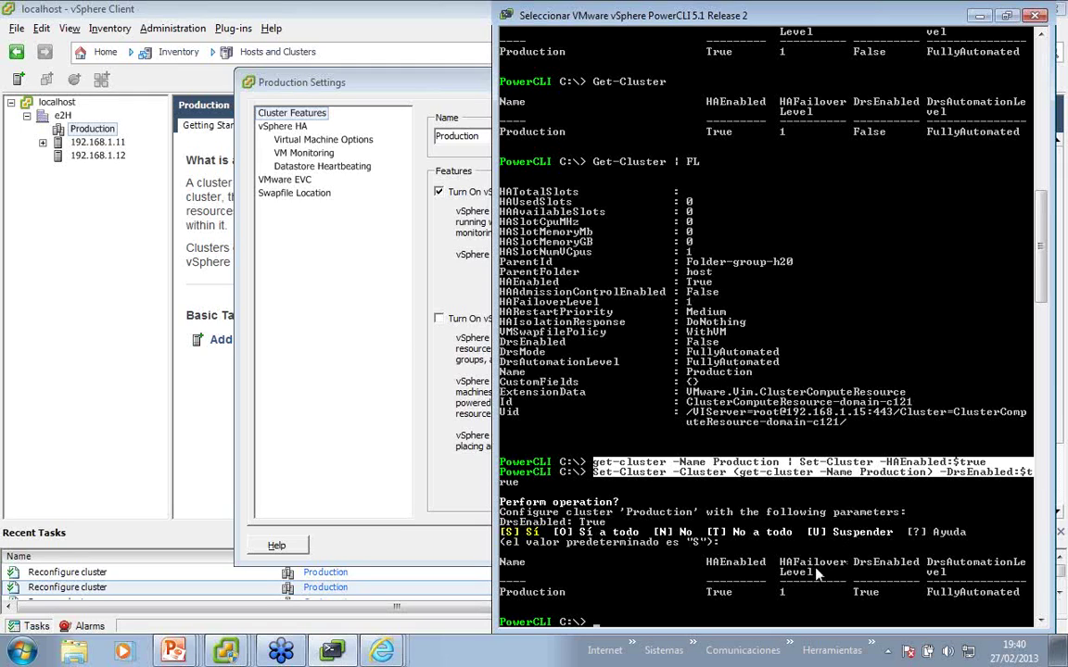
Set the HA failover level to 2 with Set-Cluster -Cluster Prod* -HAFailoverLevel 2 and accept the confirmation.
type("s")
type("et-Cluster -c")
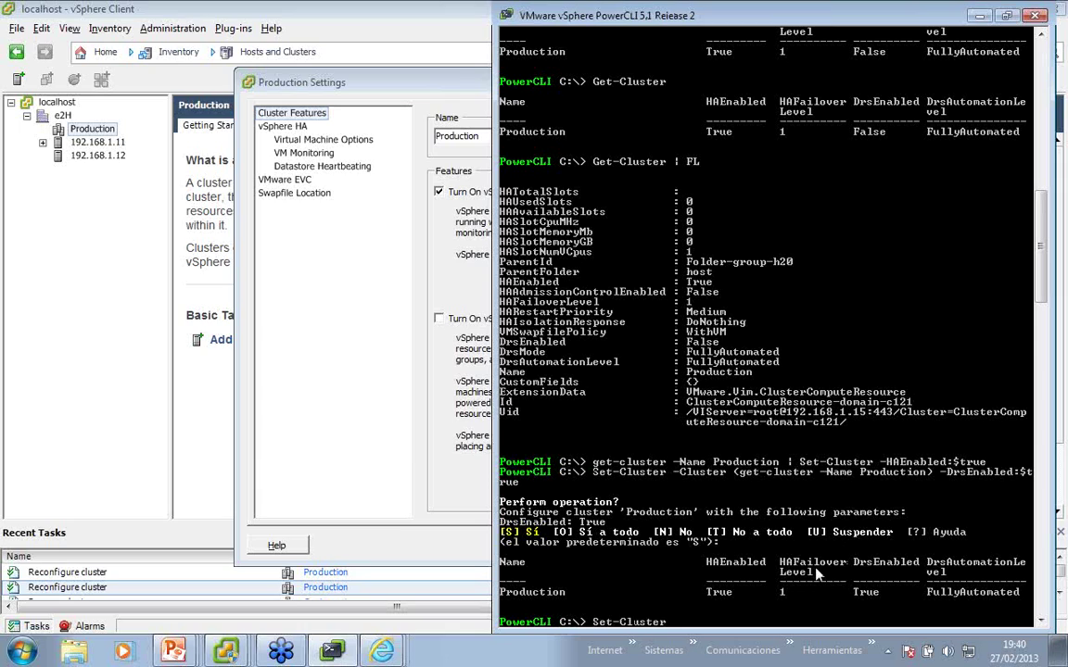
key("Tab")
type("Prod* -h")
key("Tab")
key("Tab")
key("Tab")
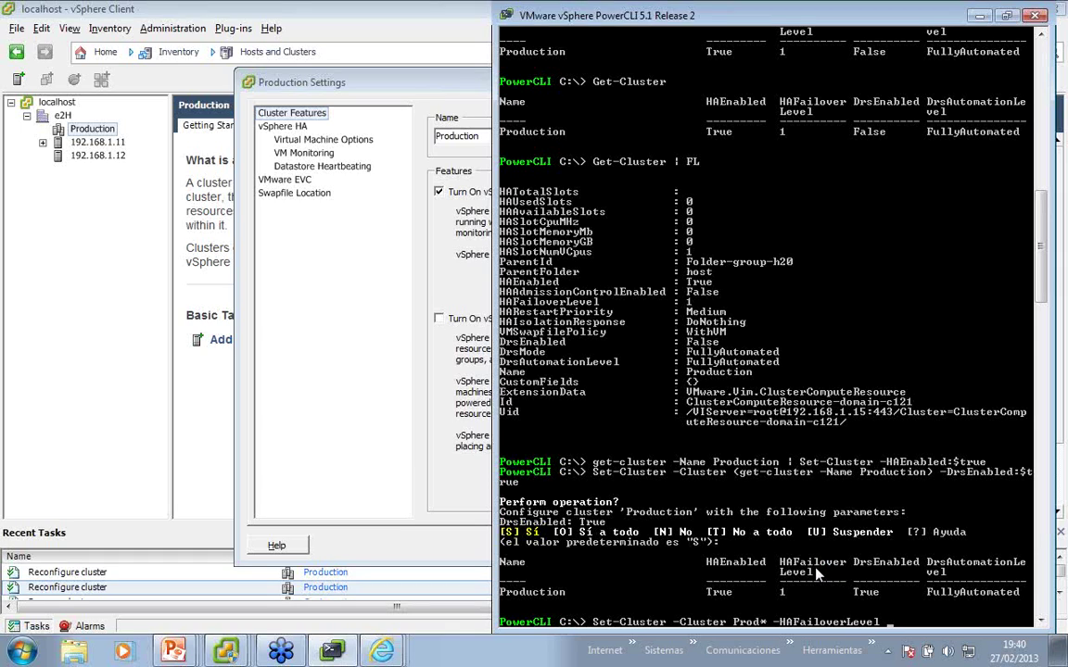
key("Tab")
key("BackSpace")
key("BackSpace")
key("BackSpace")
key("BackSpace")
key("BackSpace")
key("BackSpace")
key("BackSpace")
key("BackSpace")
key("BackSpace")
key("BackSpace")
type("2")
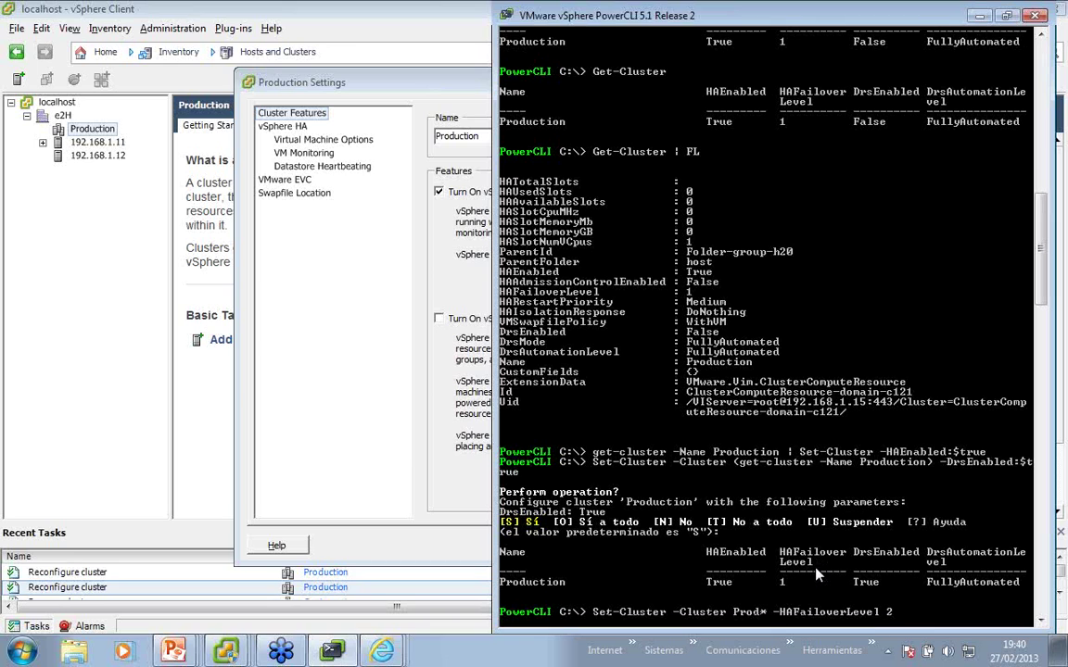
key("Return")
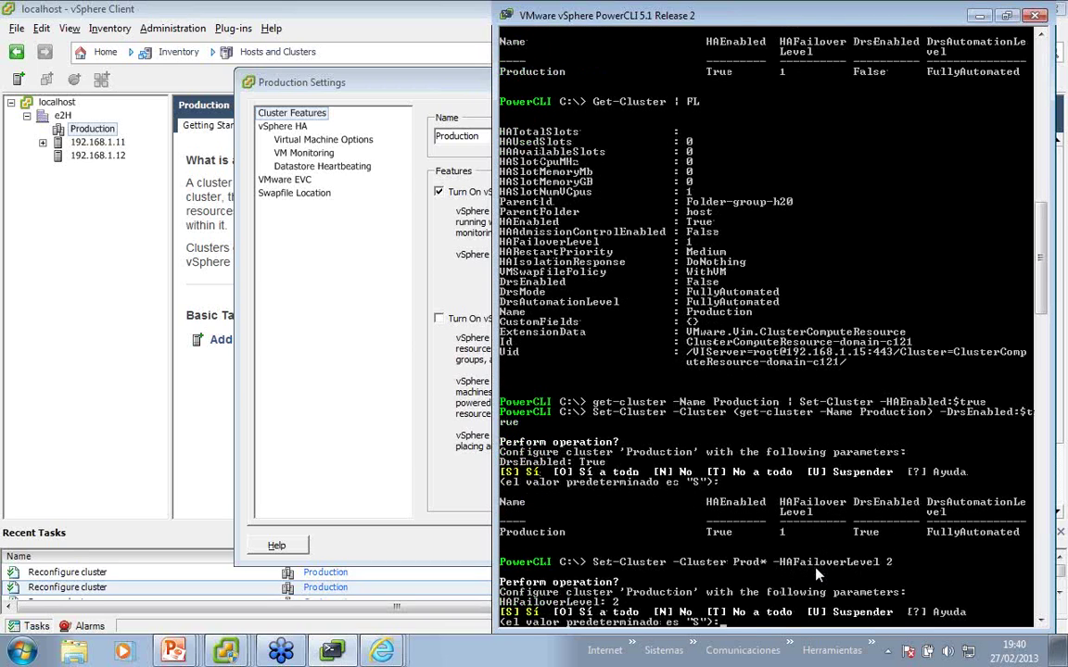
key("Return")
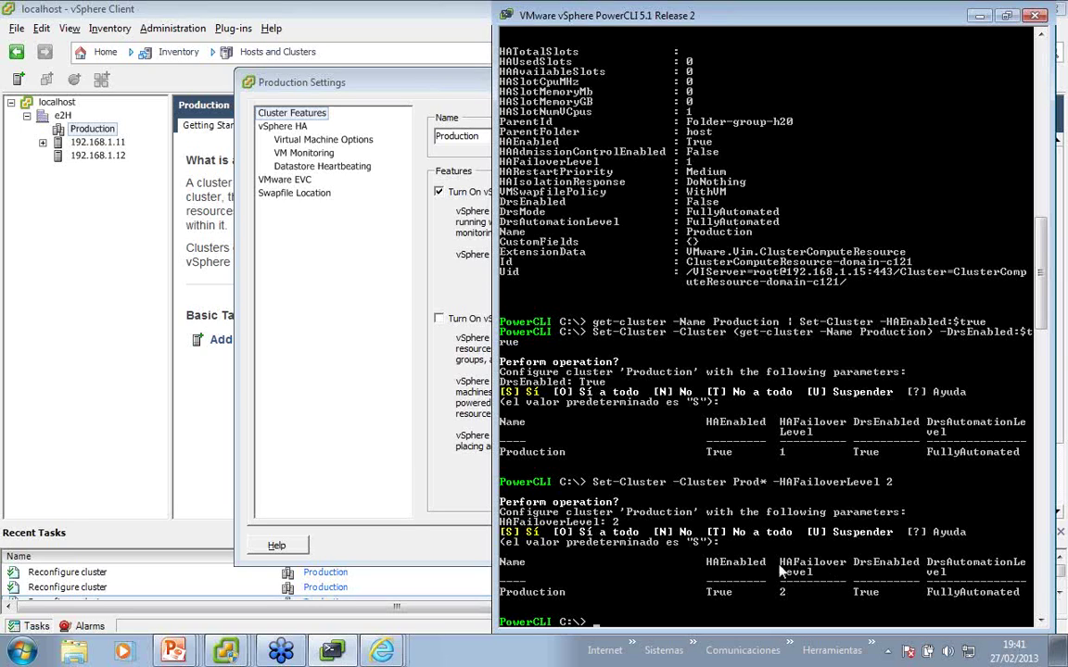
Switch to the vSphere Client, reopen the Production cluster's settings to check the DRS option and vSphere HA host failures tolerated, and cancel the dialog.
key("alt+Tab")
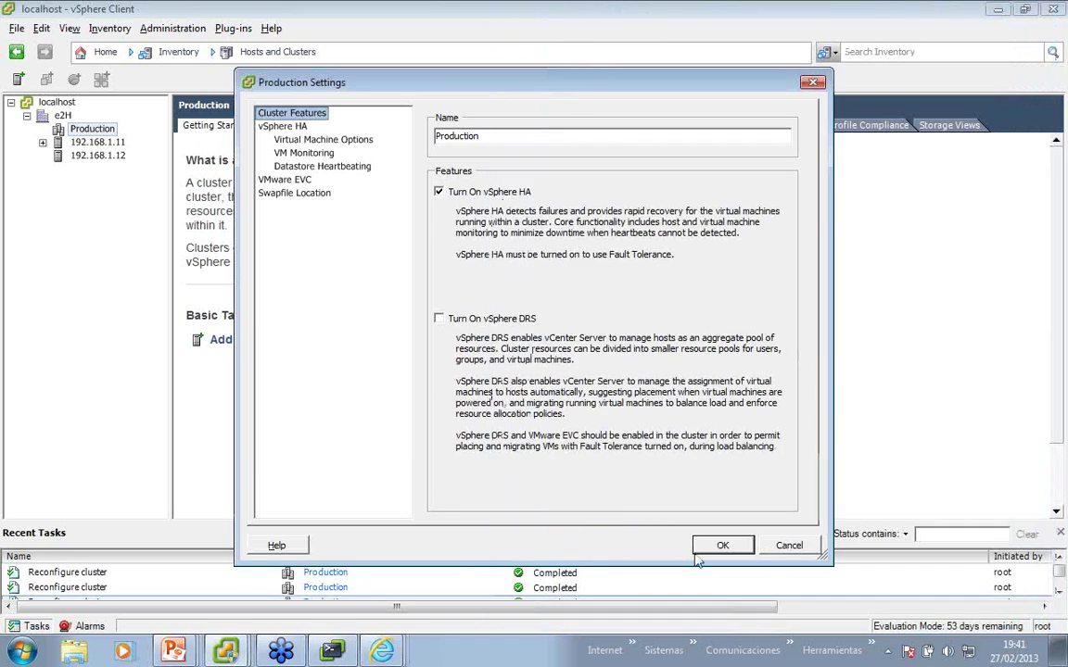
left_click(785, 549)
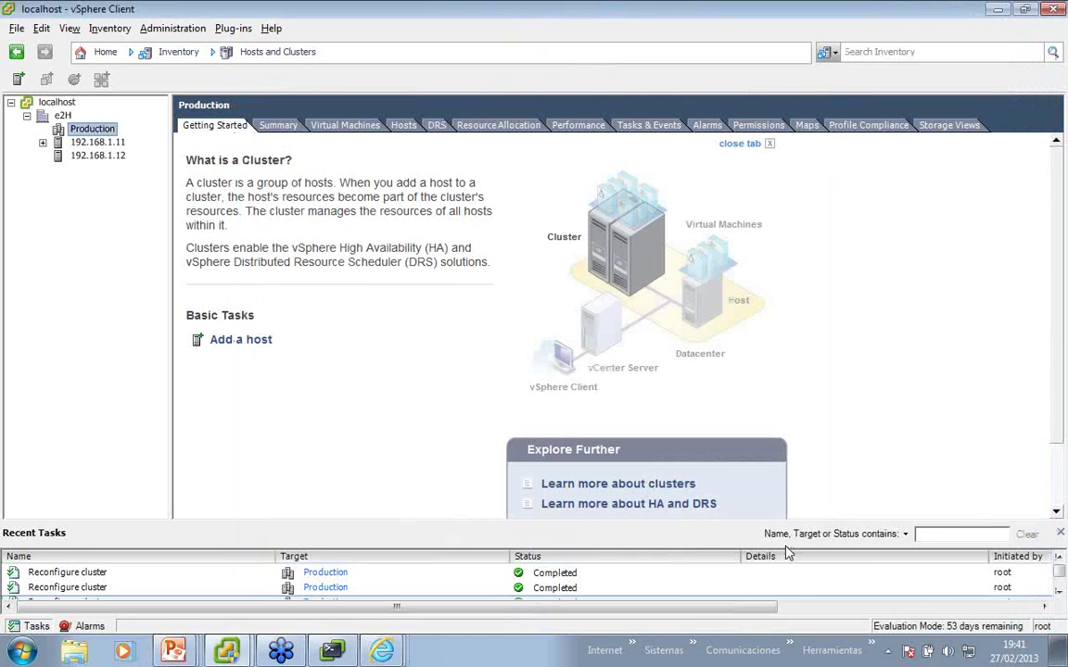
right_click(104, 132)
left_click(139, 290)
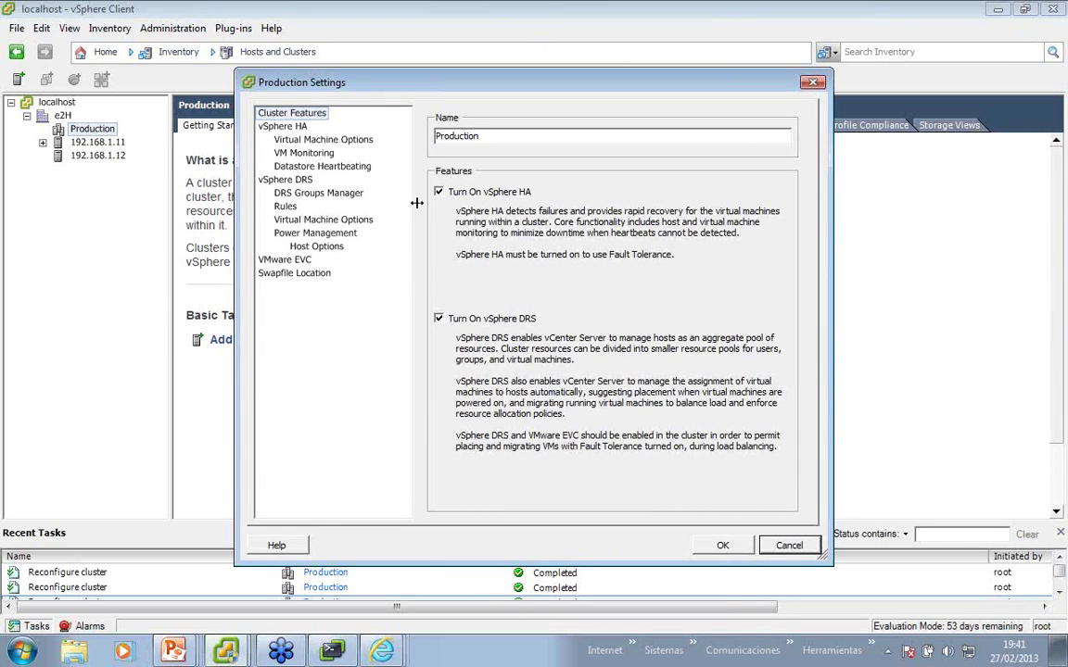
left_click(298, 129)
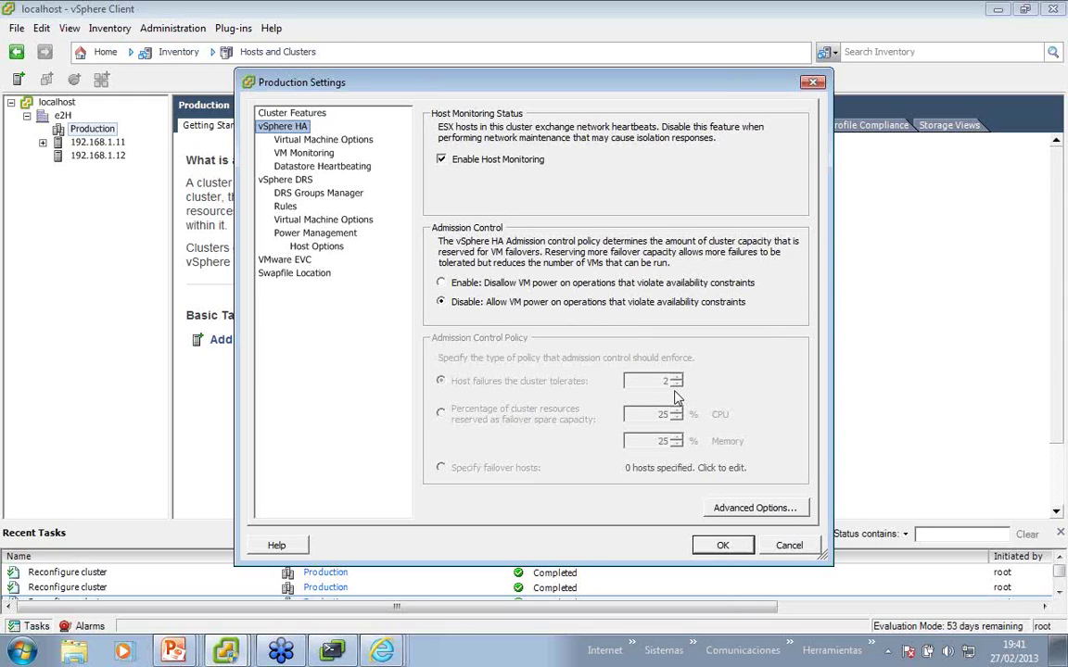
left_click(786, 546)
Switch to PowerCLI and rerun Set-Cluster on Prod* with -HAFailoverLevel 1, accepting the confirmation.
key("alt+Tab")
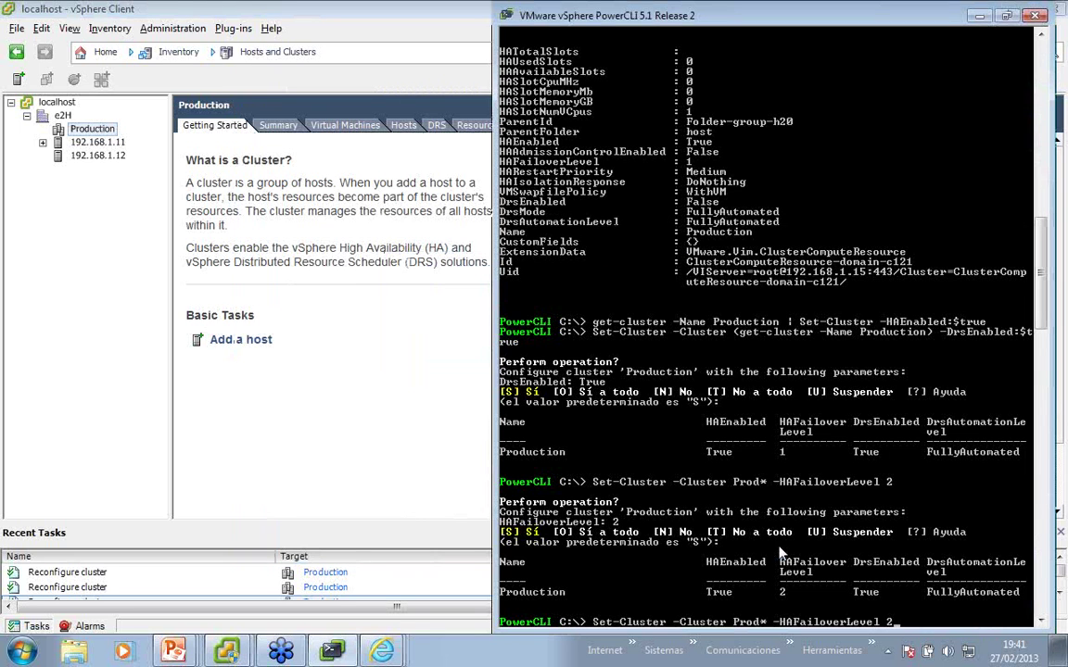
key("Return")
key("Up")
key("BackSpace")
type("1")
key("Return")
key("Return")
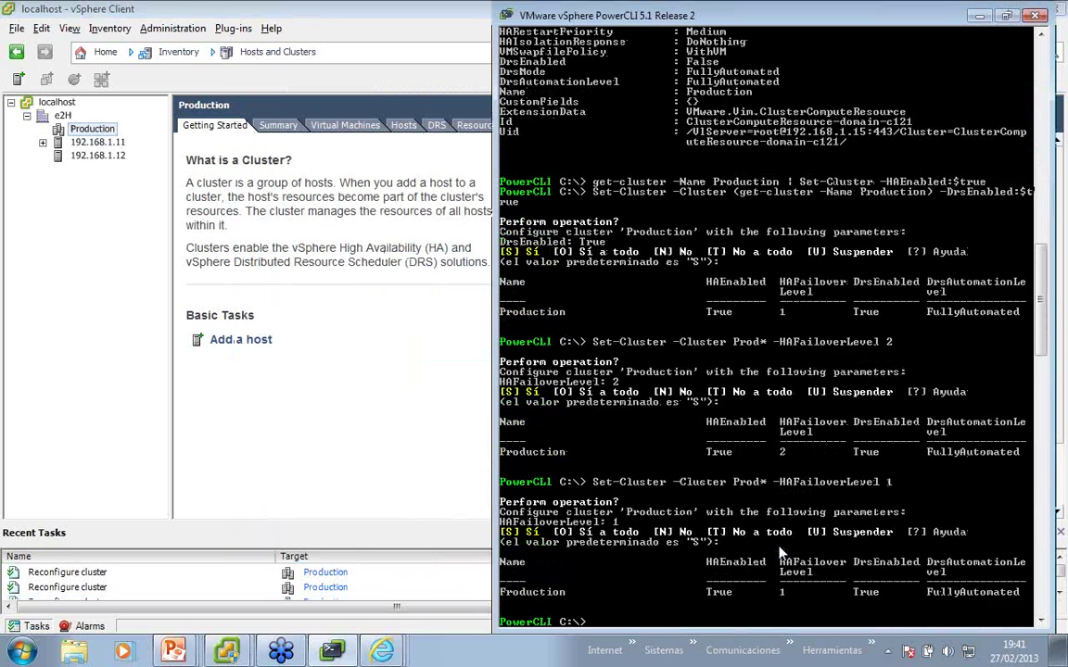
Check the host failures tolerated in the Production cluster's vSphere HA settings in the vSphere Client, and close the dialog.
right_click(96, 128)
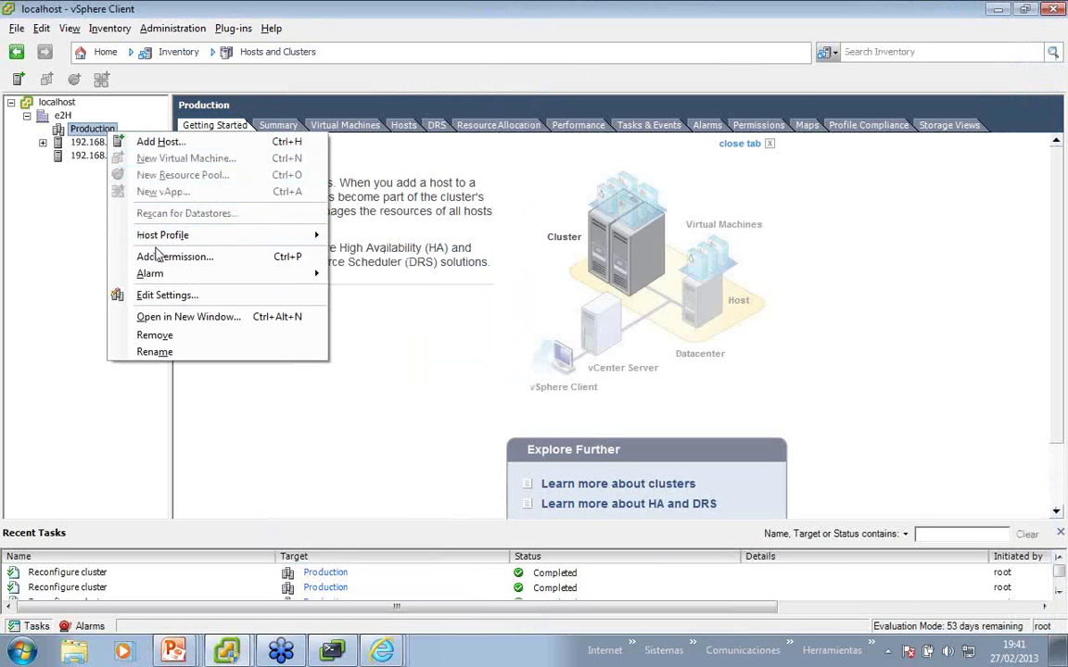
left_click(170, 299)
left_click(288, 127)
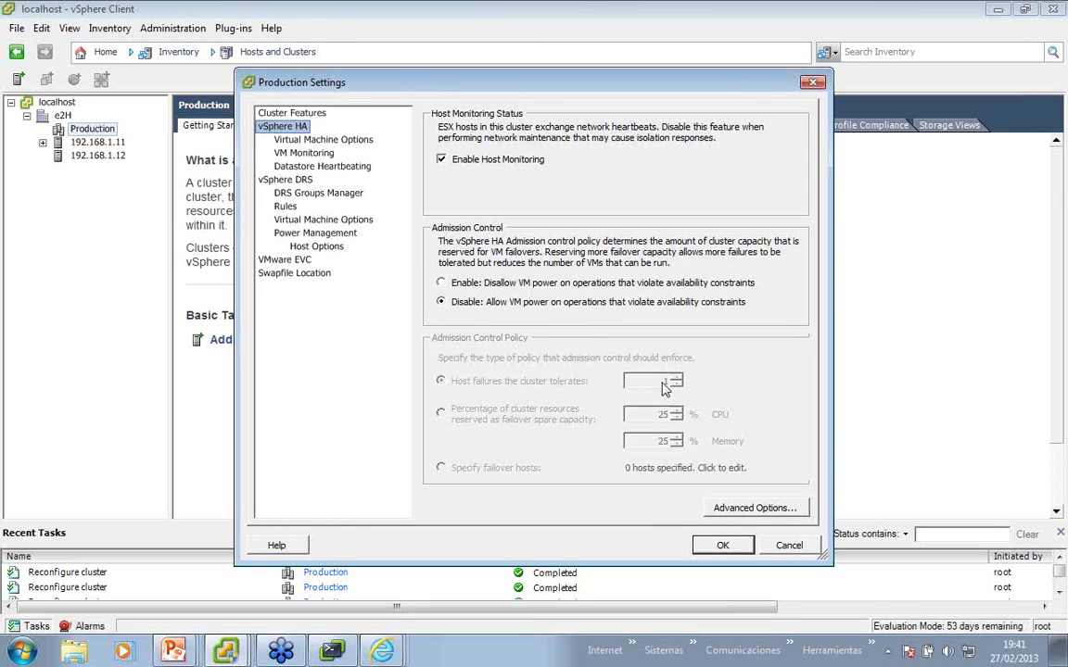
key("alt+Tab")
key("alt+Tab")
key("Escape")
Switch to PowerCLI and rework the previous Set-Cluster command on Prod* to use -HAAdmissionControlEnabled:$true and -DrsMode Manual, without running it.
key("alt+Tab")
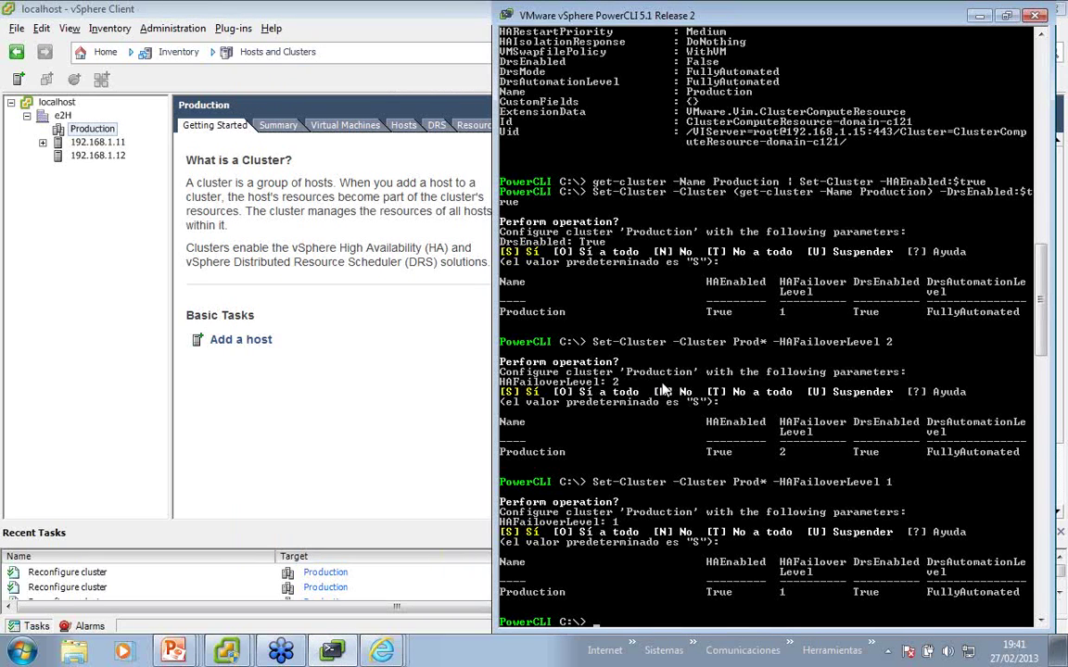
key("Up")
key("BackSpace")
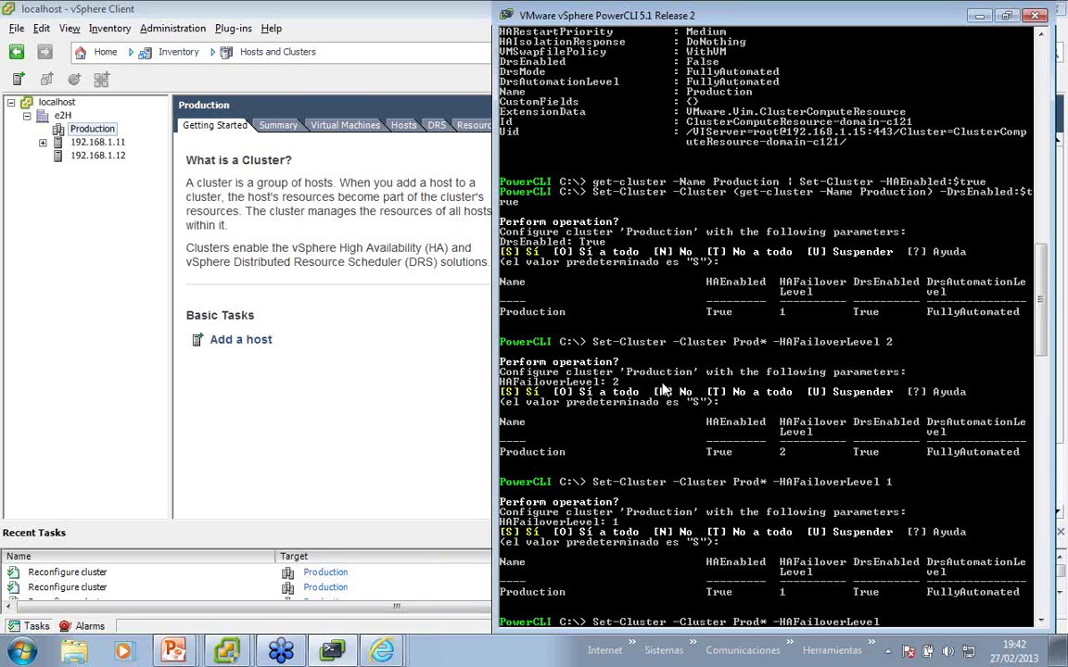
key("BackSpace")
key("BackSpace")
key("BackSpace")
key("BackSpace")
key("BackSpace")
key("BackSpace")
key("BackSpace")
key("BackSpace")
key("BackSpace")
key("BackSpace")
key("BackSpace")
key("BackSpace")
key("BackSpace")
type("AdmissionControlEnabled")
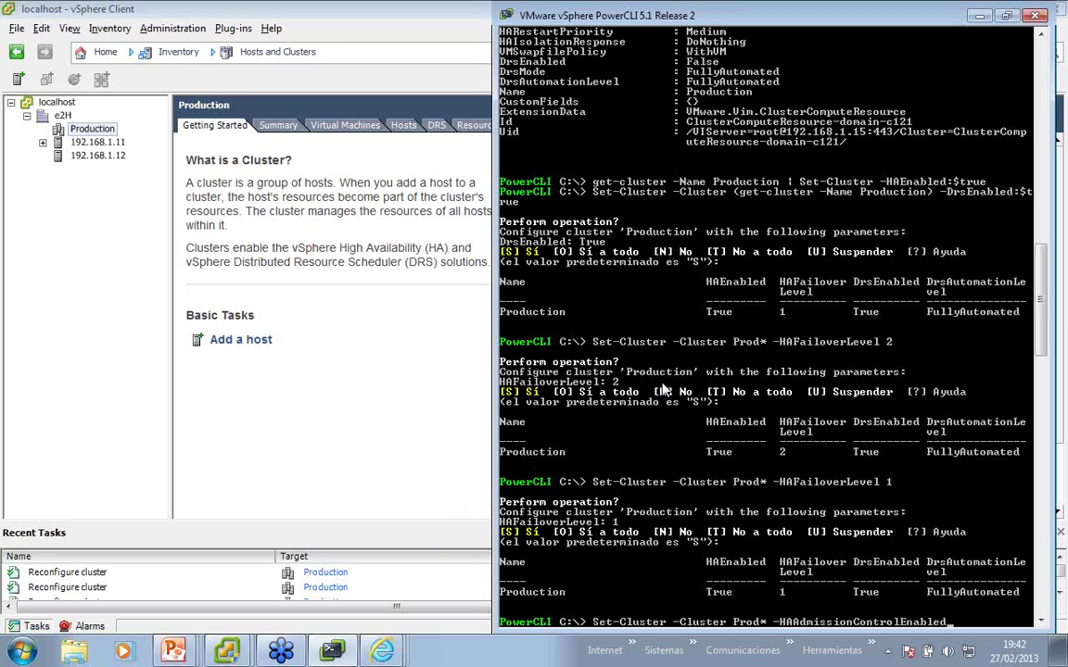
type(":$true -drsm")
key("Tab")
type("Manual")
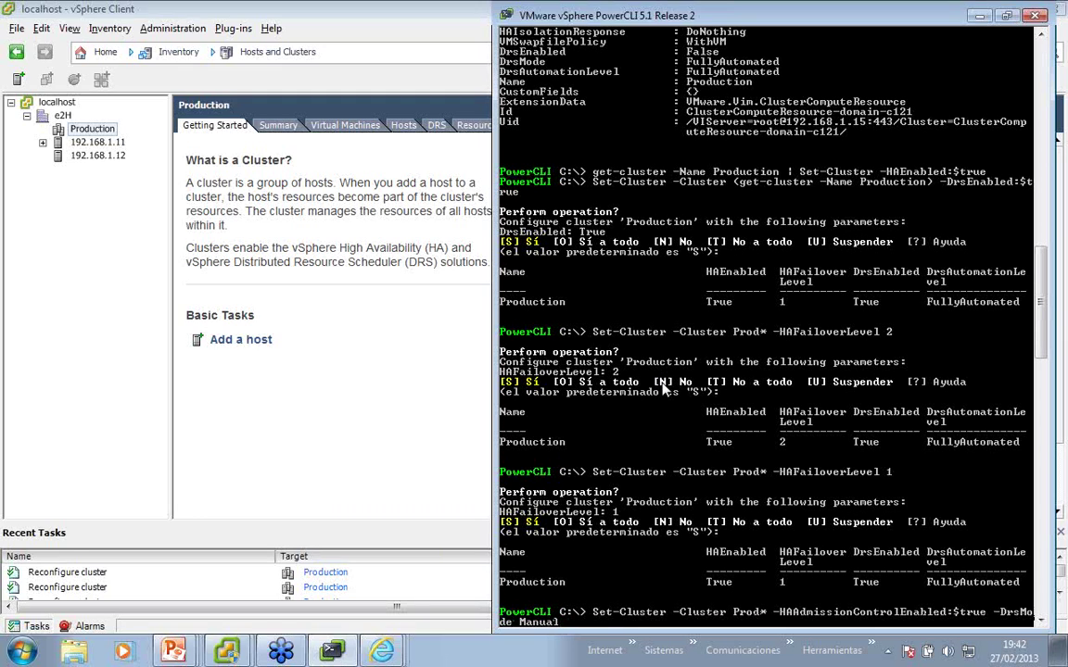
Append the -HAIsolationResponse parameter with the value AsSpecifiedByCluster to the Set-Cluster command.
type(" -har")
key("Tab")
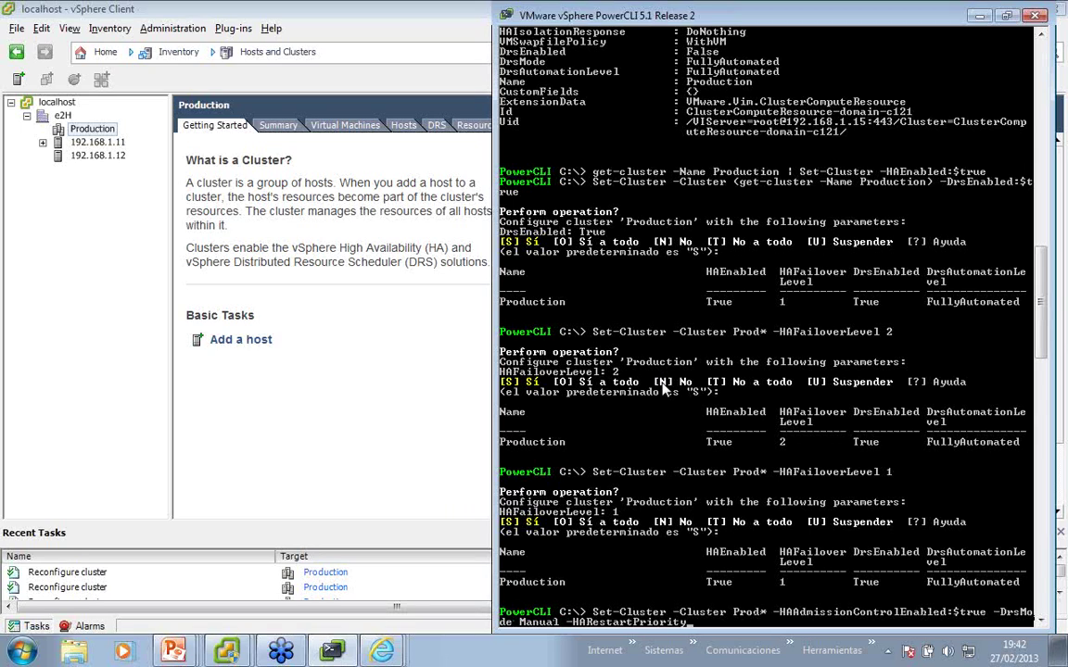
key("Tab")
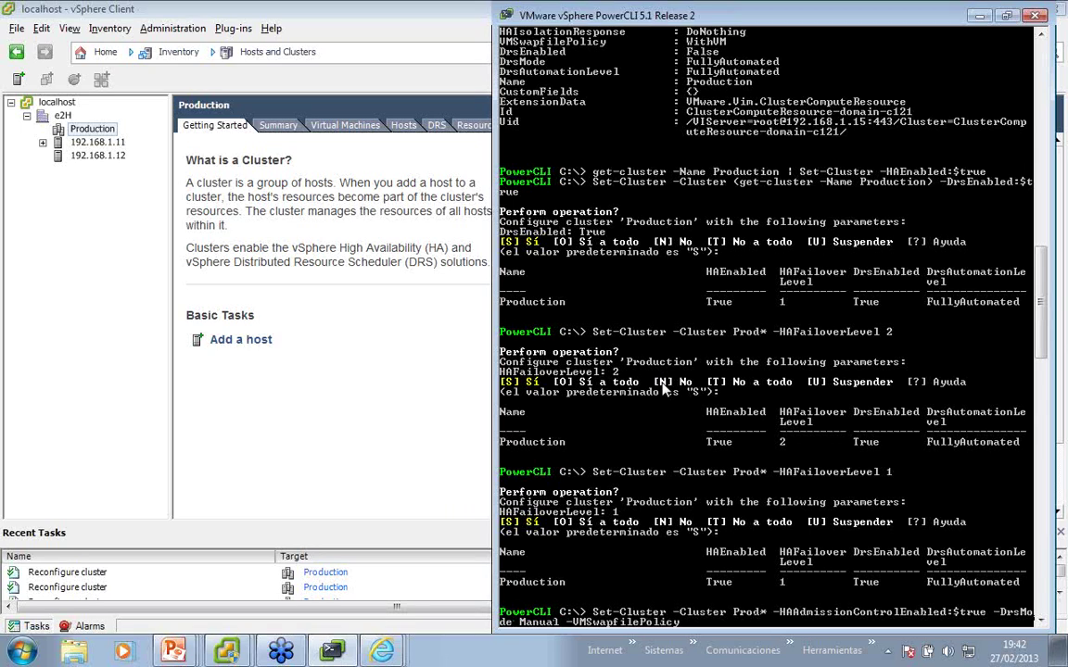
key("Tab")
key("BackSpace")
key("BackSpace")
key("BackSpace")
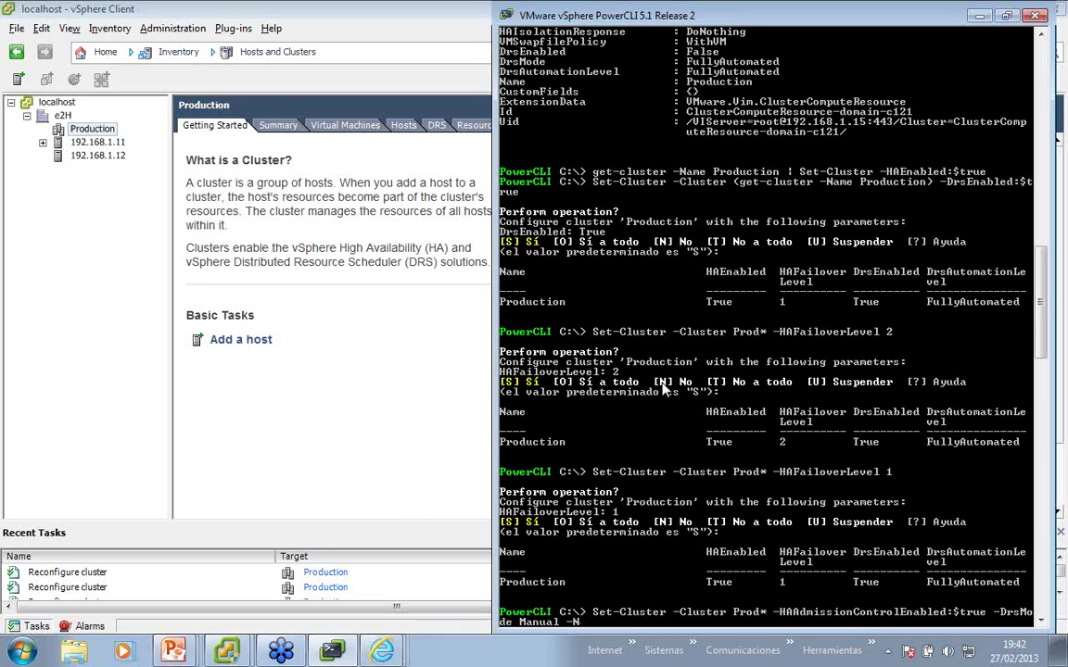
type("HAIsolationResponse AsSpecifiedByCluster")
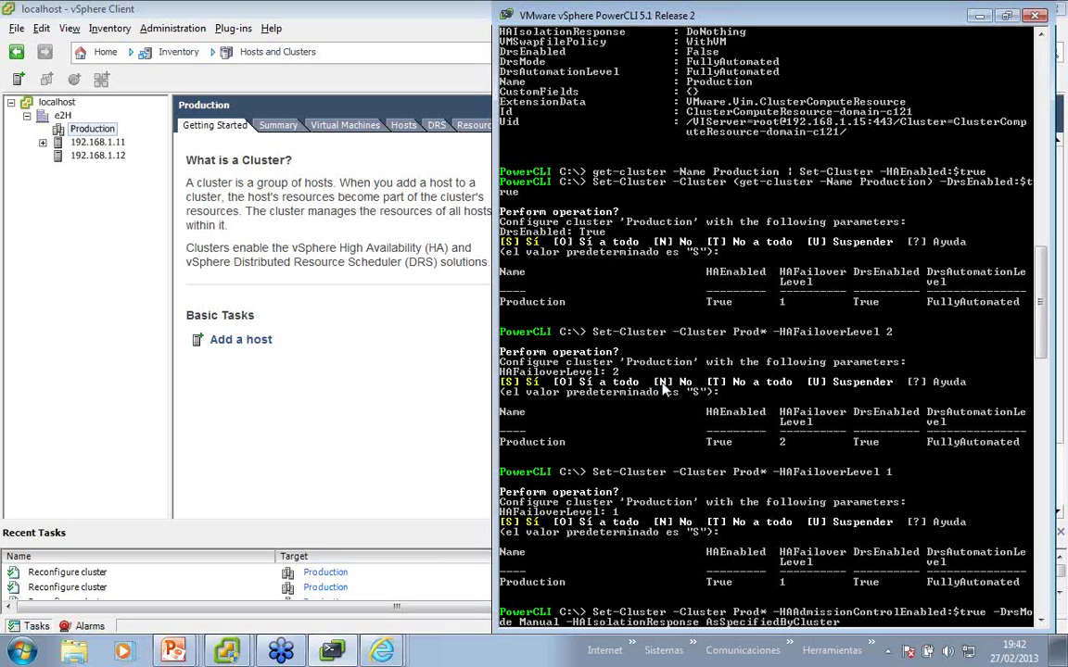
Change the -HAIsolationResponse value in the unfinished command to DoNothing.
key("BackSpace")
key("BackSpace")
key("BackSpace")
key("BackSpace")
key("BackSpace")
key("BackSpace")
key("BackSpace")
key("BackSpace")
key("BackSpace")
key("BackSpace")
key("BackSpace")
key("BackSpace")
key("BackSpace")
key("BackSpace")
key("BackSpace")
key("BackSpace")
key("BackSpace")
key("BackSpace")
key("BackSpace")
key("BackSpace")
type("PowerOff")
key("Tab")
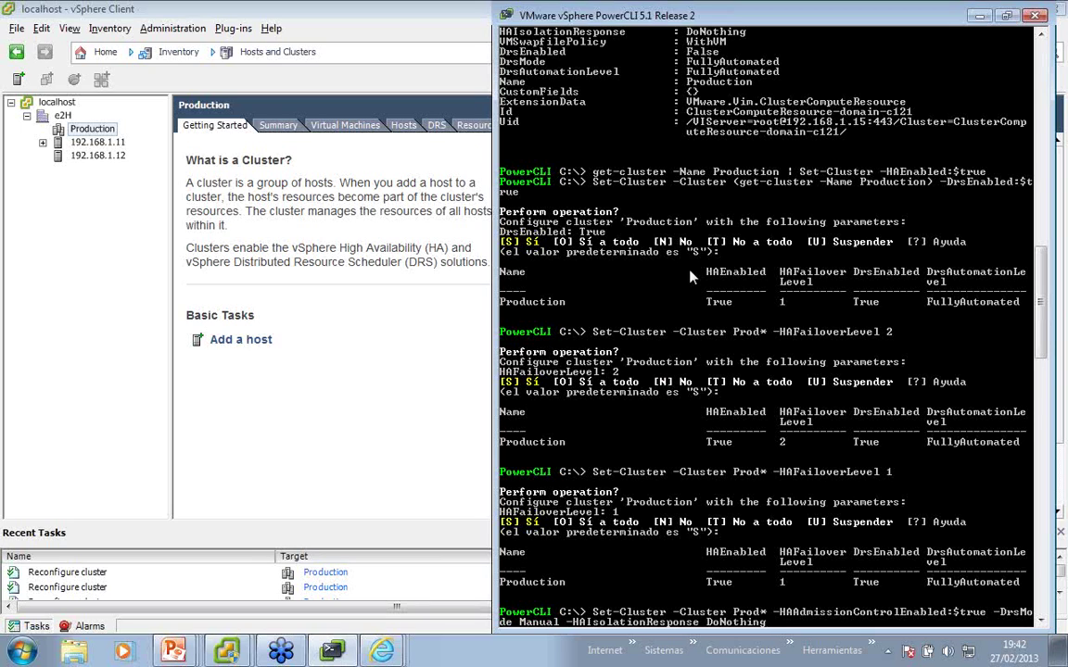
Mark the HAIsolationResponse line in the earlier cluster output to examine its value.
right_click(563, 71)
left_click(588, 82)
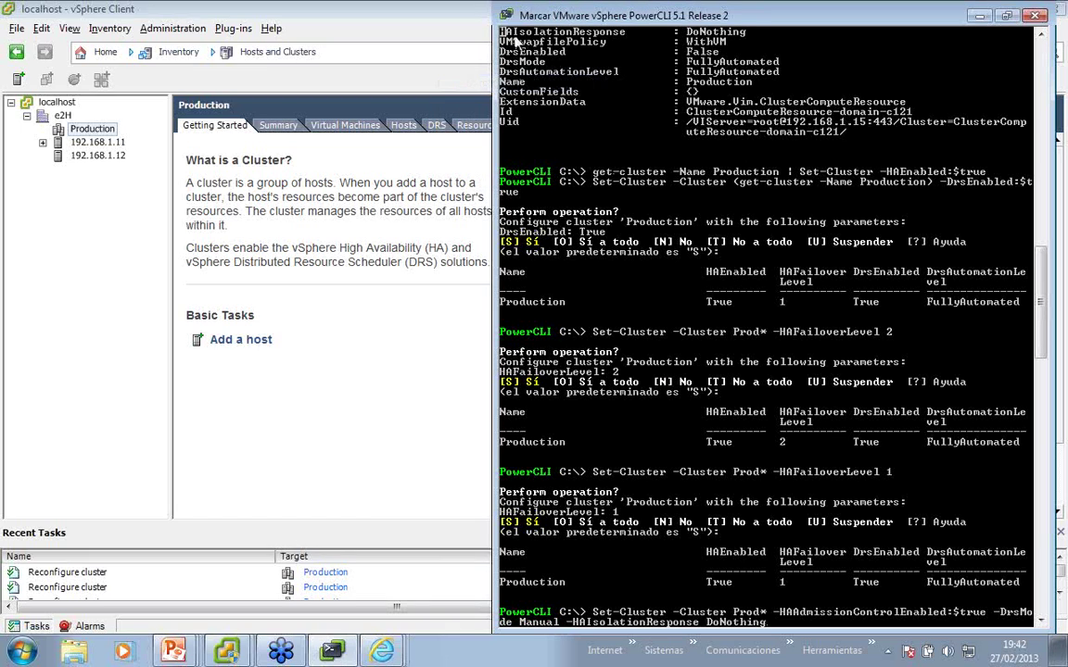
left_click_drag(498, 33, 745, 34)
key("Return")
Set the -HAIsolationResponse value to Shutdown, run the Set-Cluster command and accept the confirmation.
key("BackSpace")
key("BackSpace")
key("BackSpace")
key("BackSpace")
key("BackSpace")
key("BackSpace")
key("BackSpace")
key("BackSpace")
key("BackSpace")
type("Shutdown")
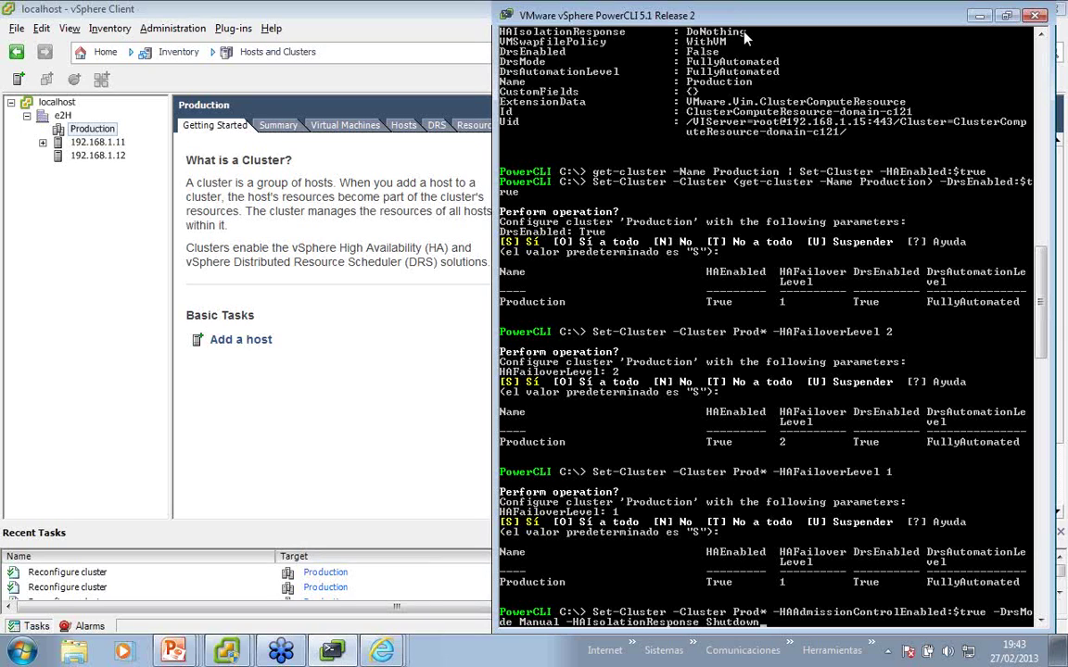
key("Return")
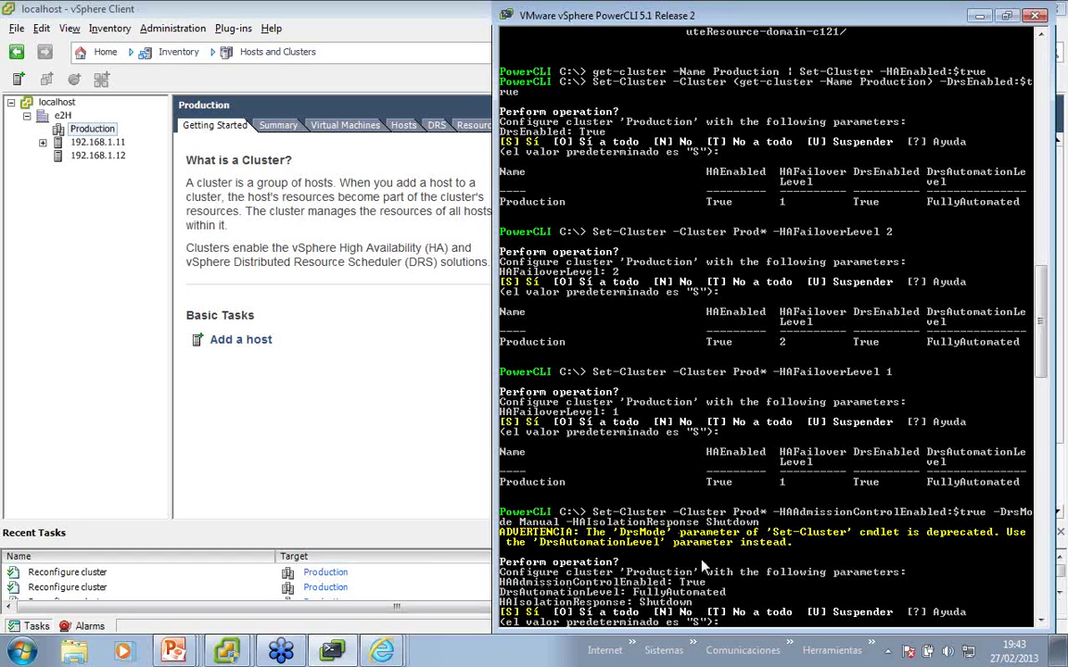
scroll(703, 566, "down", 1)
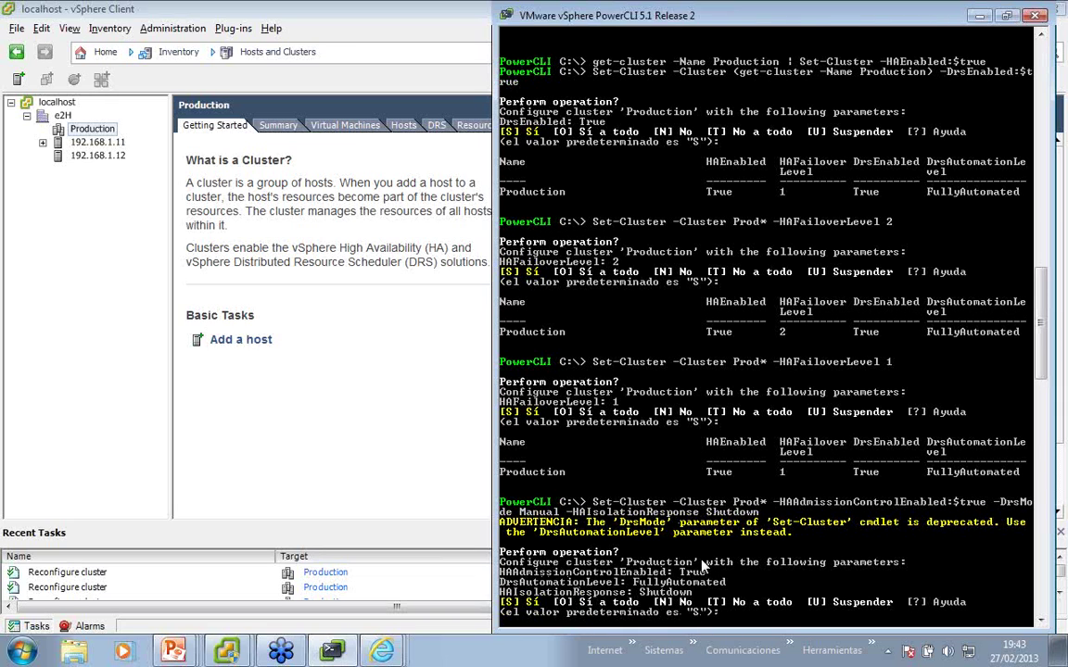
key("Return")
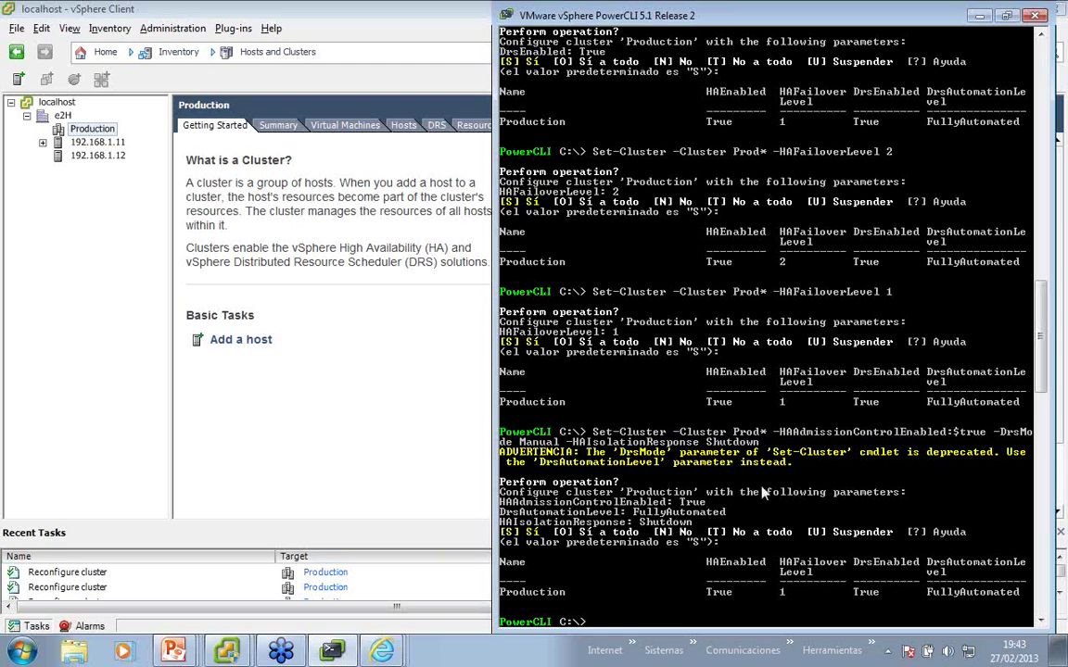
Check the Production cluster's admission control, host isolation response and DRS automation level in the vSphere Client settings, and cancel the dialog.
right_click(98, 130)
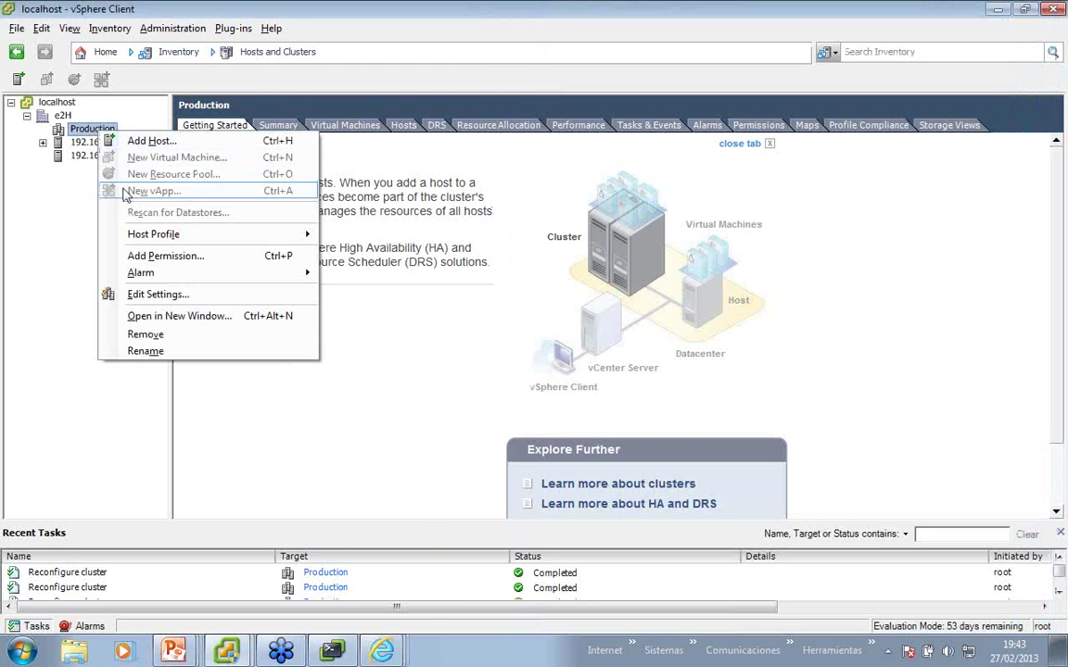
left_click(149, 293)
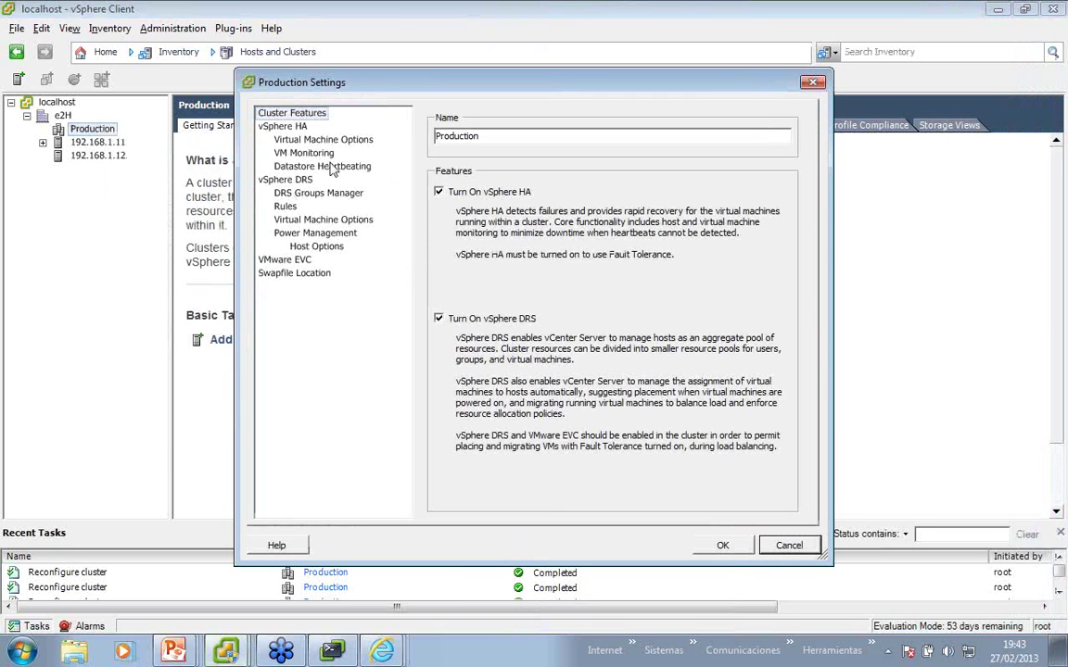
left_click(295, 129)
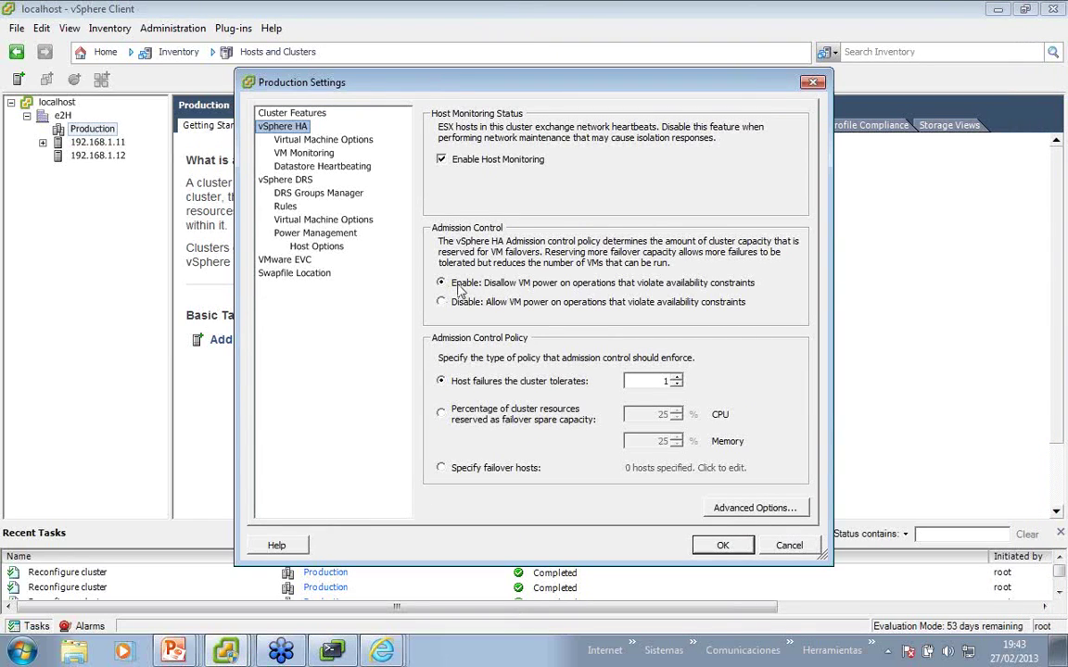
left_click(299, 139)
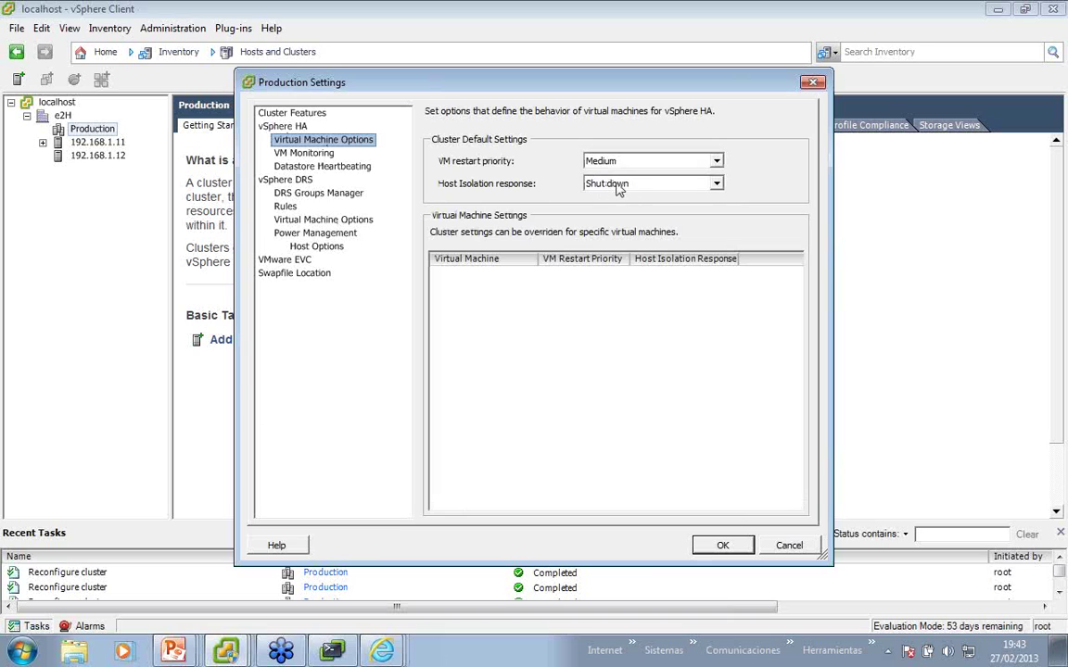
left_click(286, 182)
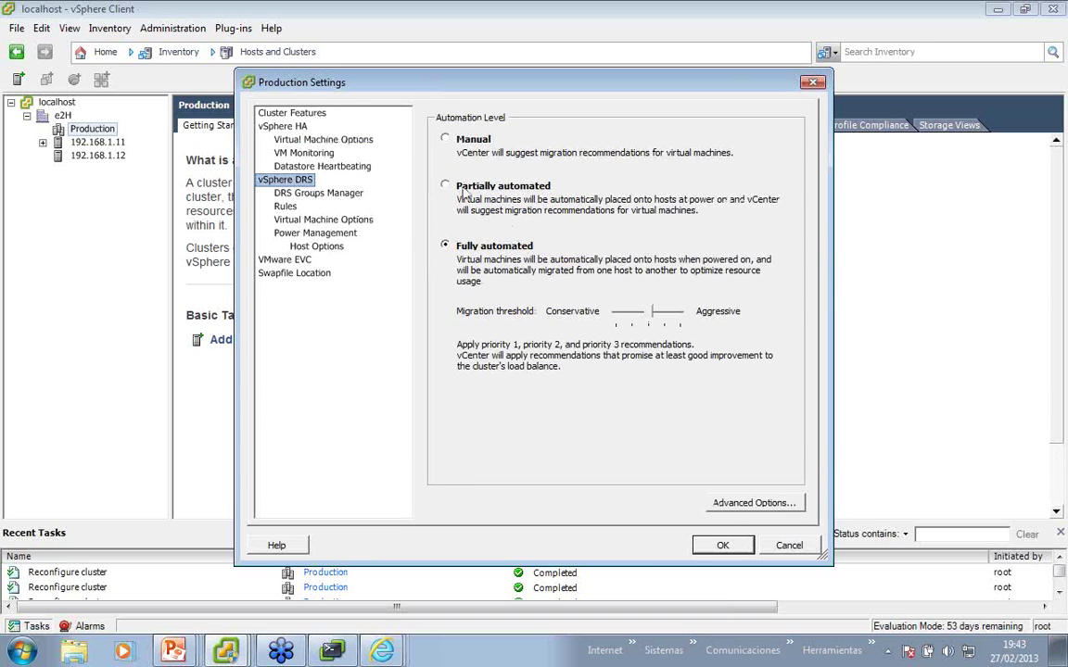
left_click(789, 546)
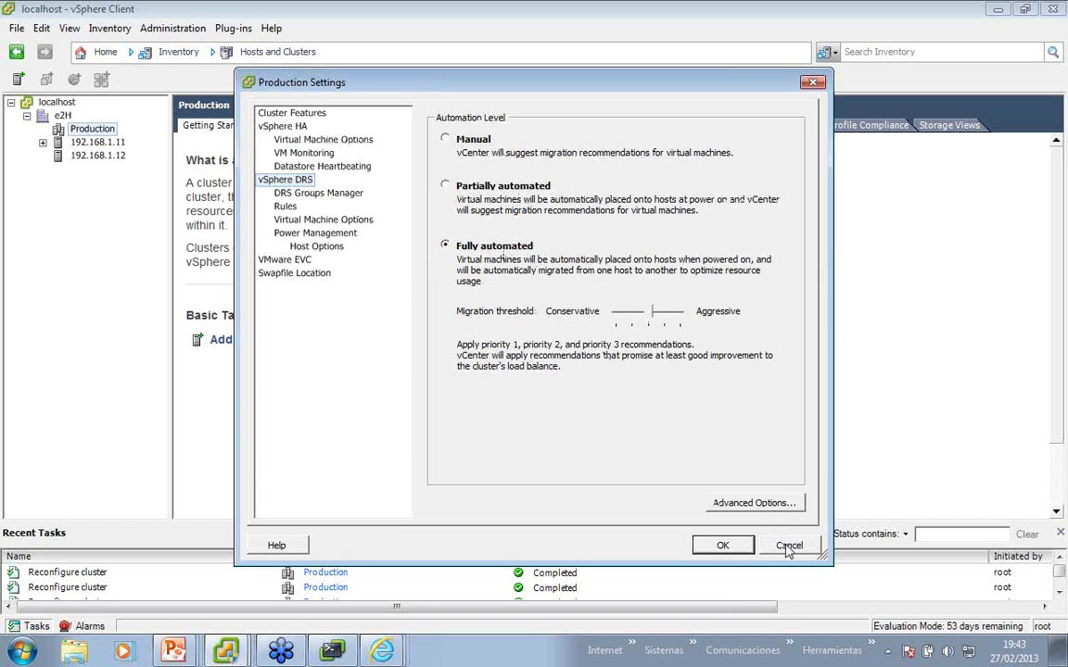
left_click(789, 547)
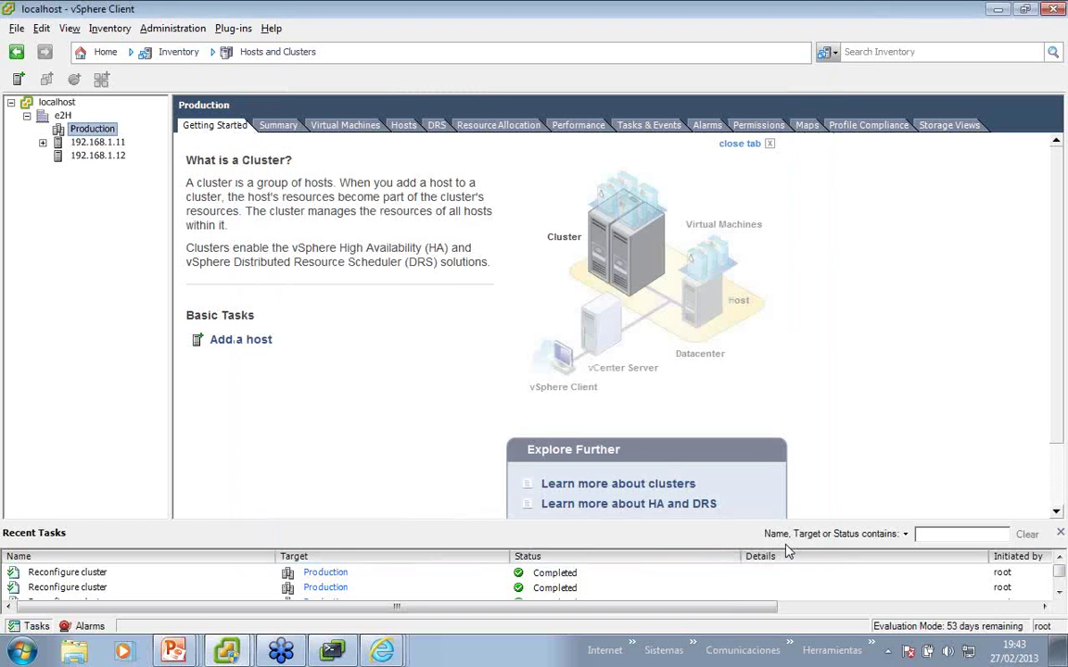
Switch to PowerCLI, discard the recalled command, run Set-Cluster -Cluster p* -DrsAutomationLevel Manual and accept the confirmation.
key("alt+Tab")
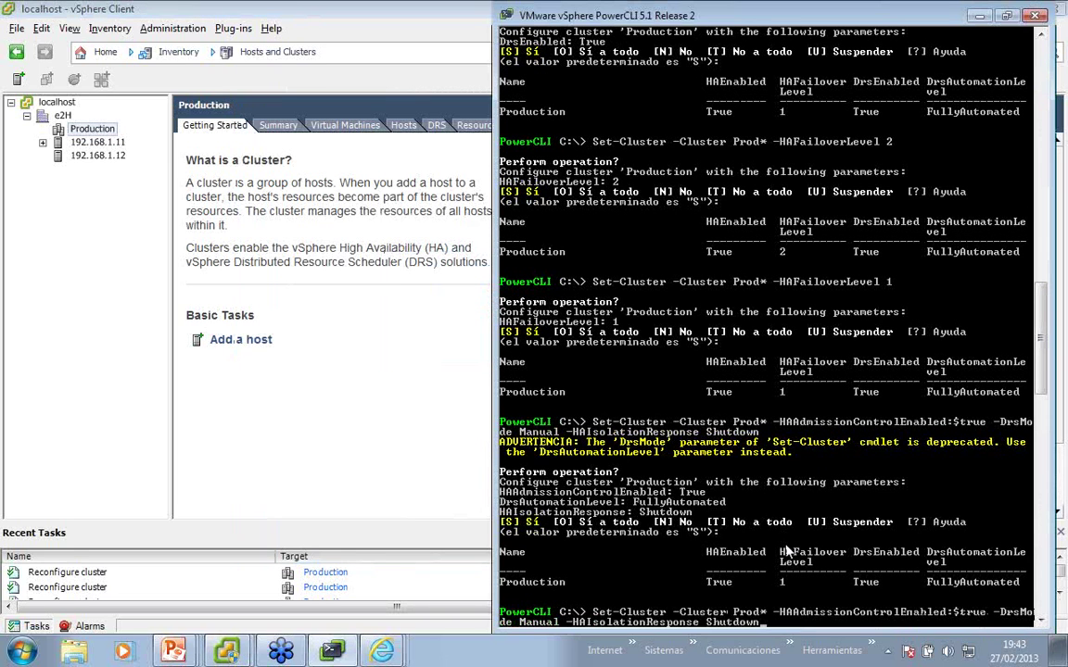
key("ctrl+c")
type("set-c")
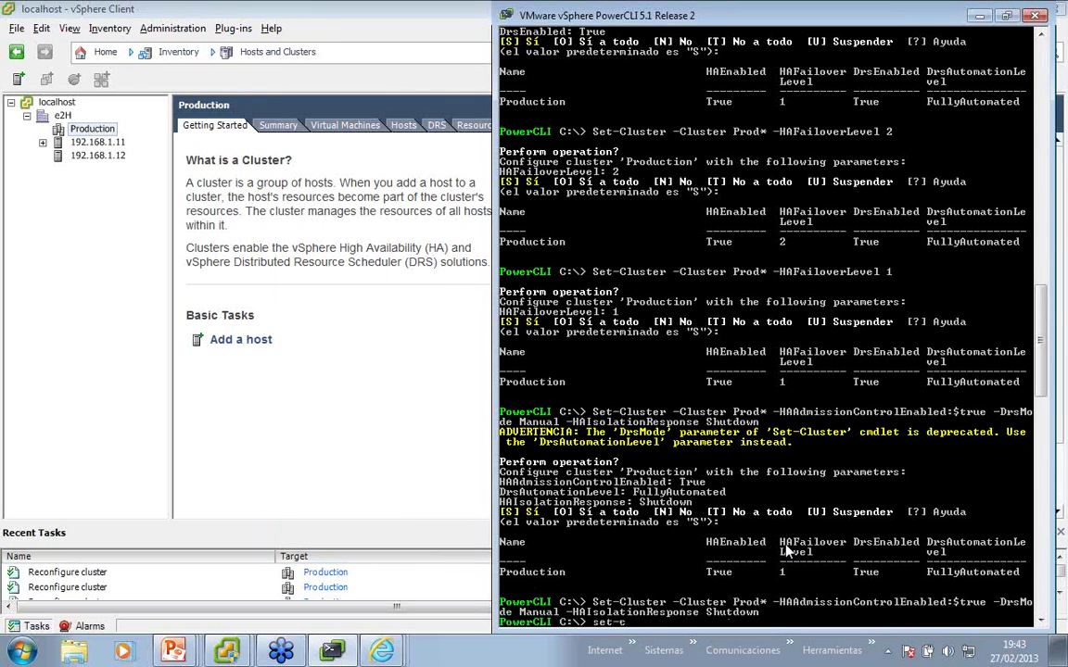
key("Tab")
type("-Cluster p")
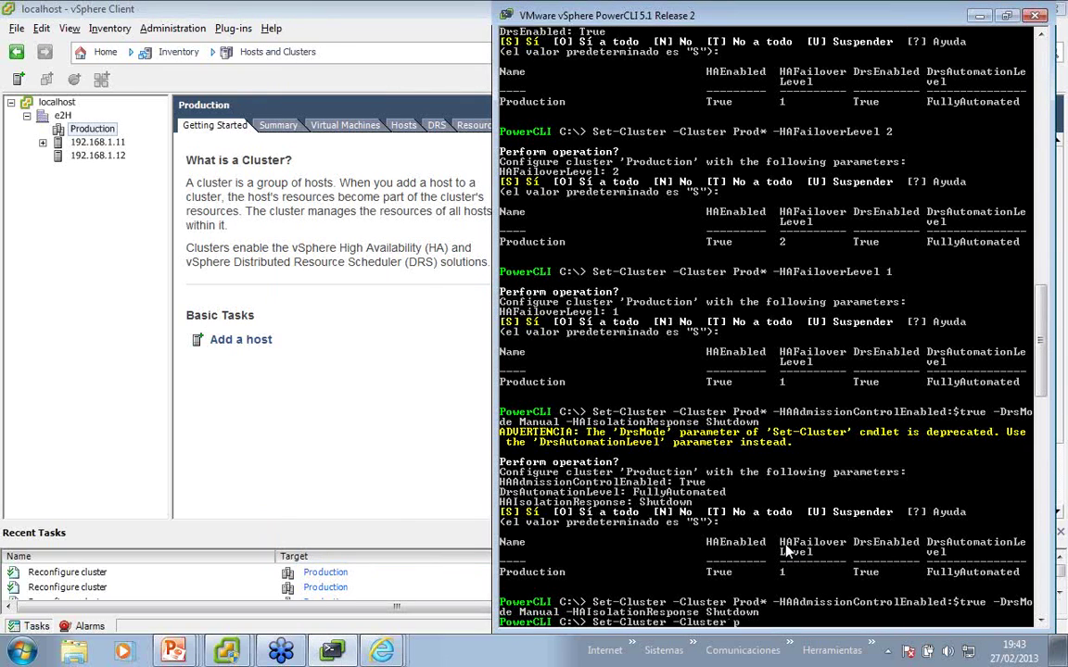
type("* -DrsEnabled")
key("Tab")
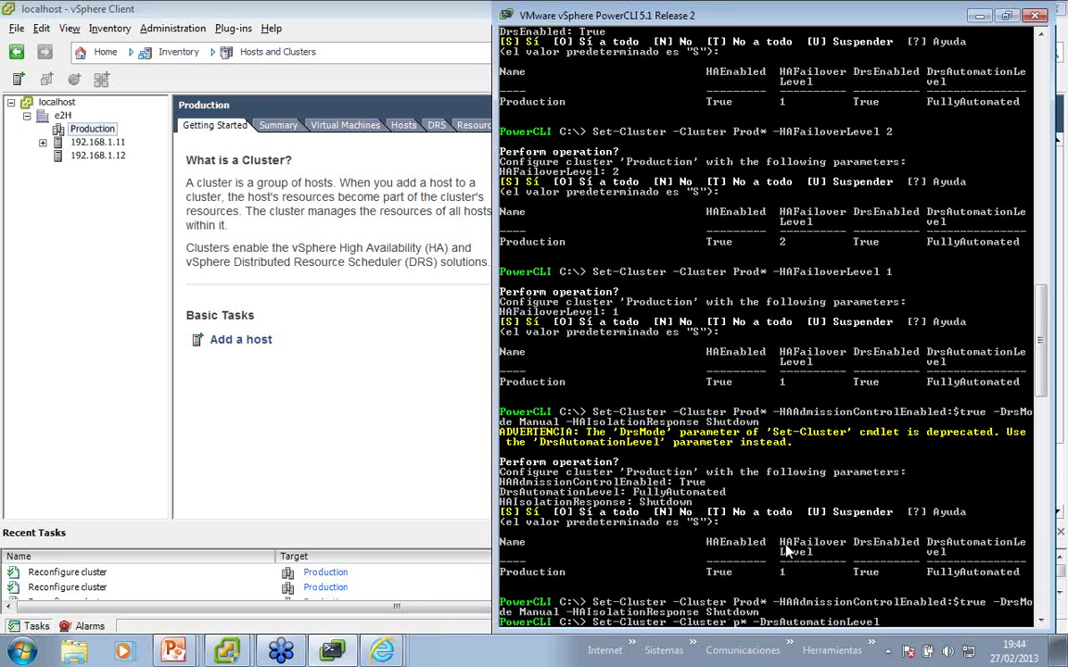
key("Tab")
key("shift+Tab")
type("Manual")
key("Return")
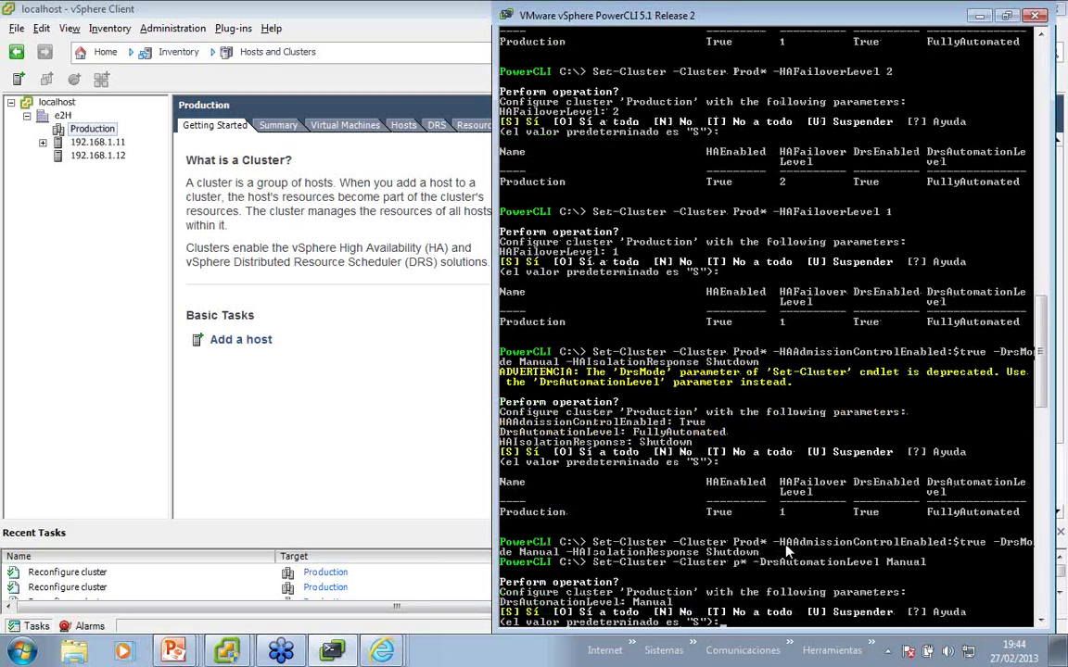
key("Return")
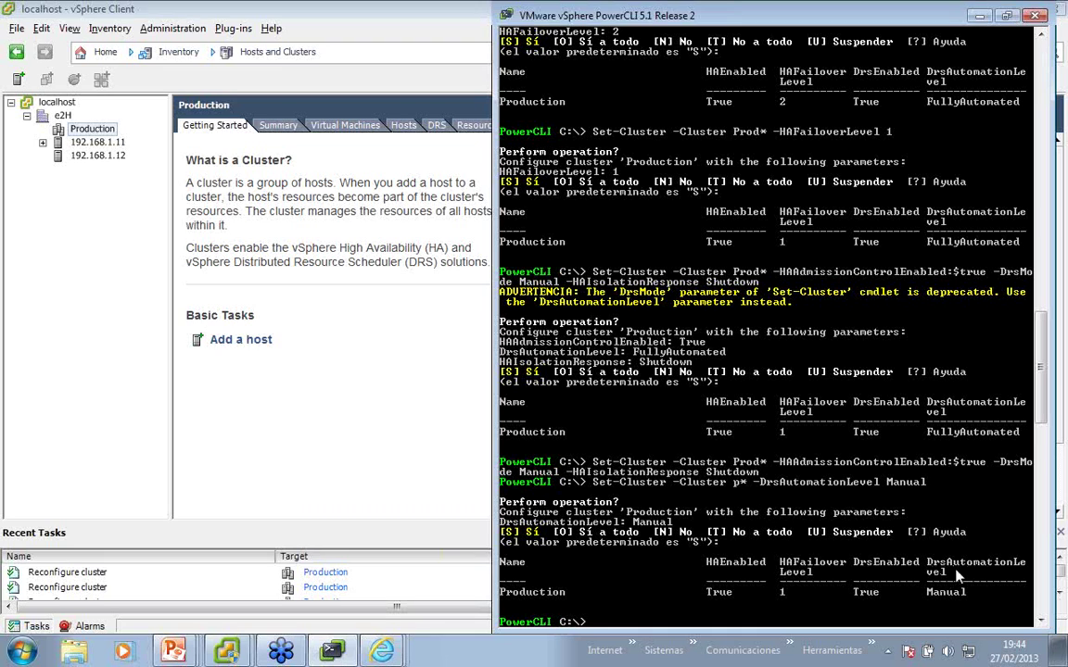
Switch to the vSphere Client and open the Production cluster's settings to check the vSphere DRS automation level.
right_click(108, 131)
key("Escape")
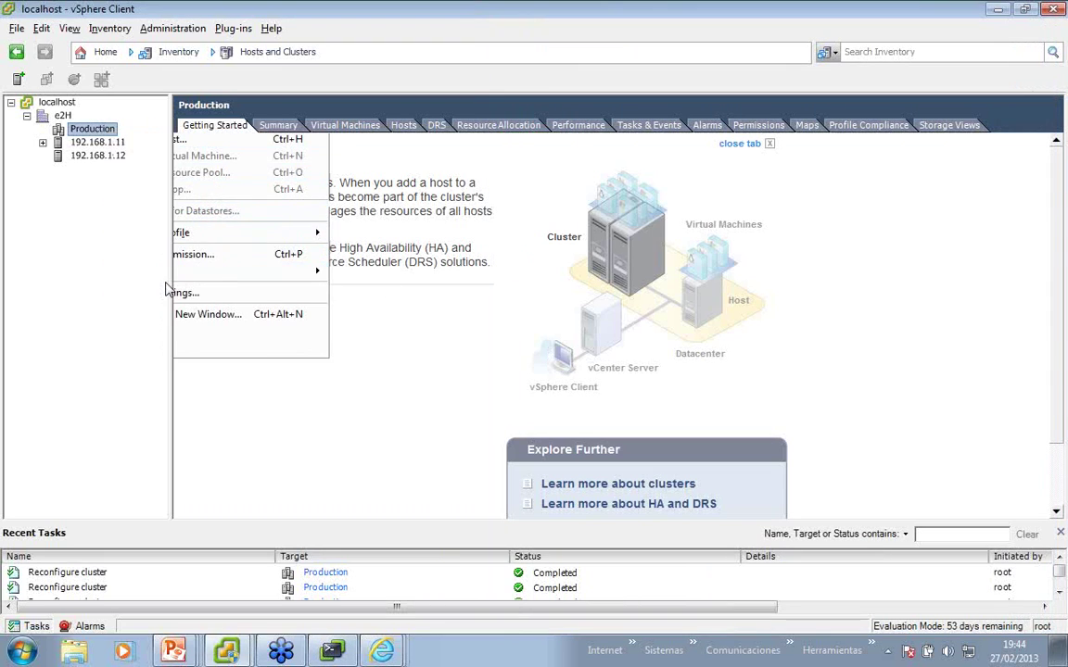
right_click(114, 136)
left_click(150, 293)
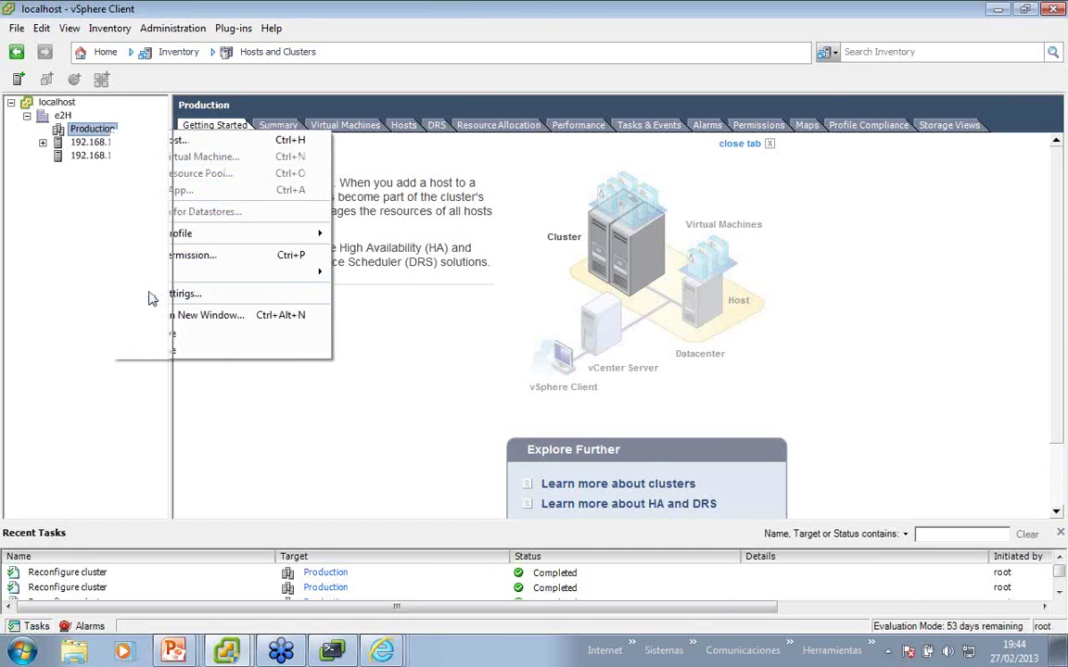
left_click(263, 176)
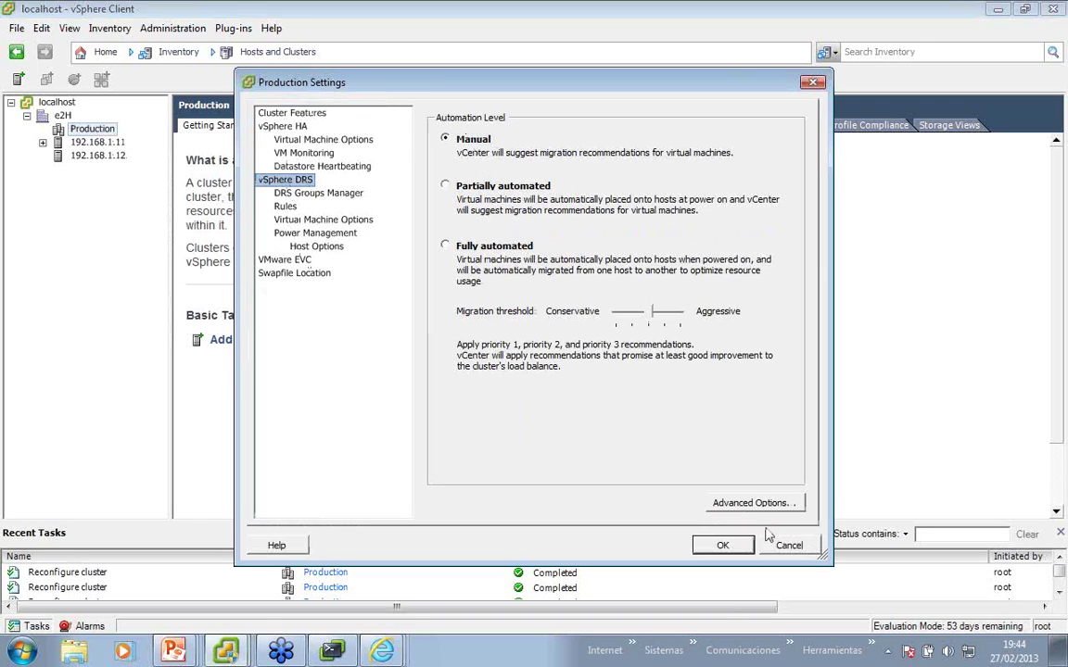
Switch to PowerCLI, open the Set-Cluster help with man, quit it and reopen the full version with man Set-Cluster -f.
left_click(350, 646)
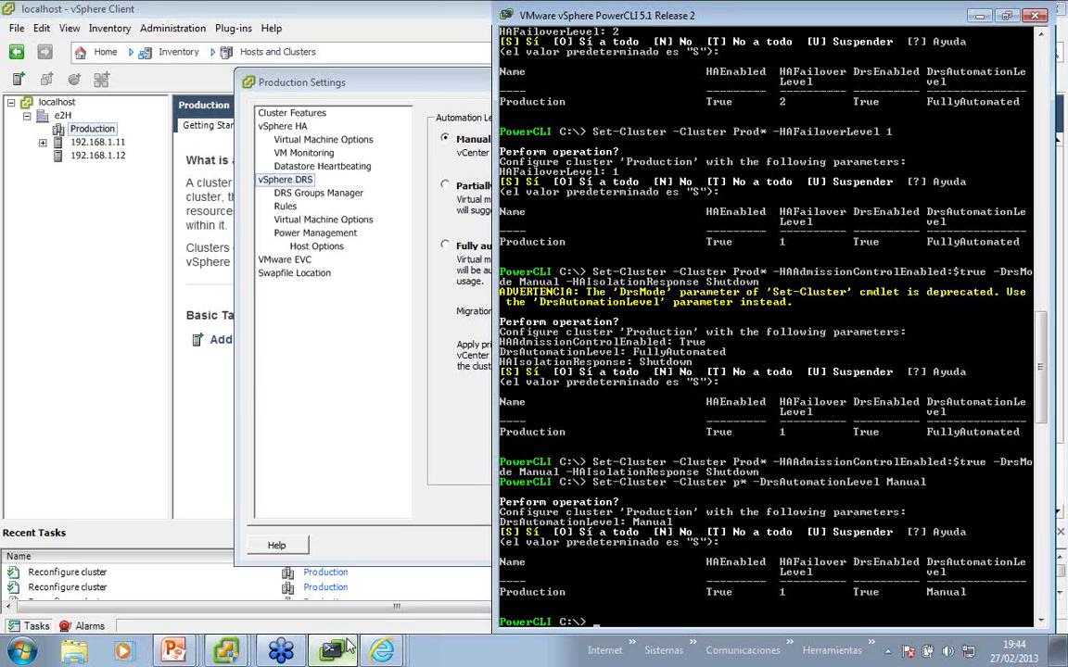
type("man set-clu")
key("Tab")
key("Return")
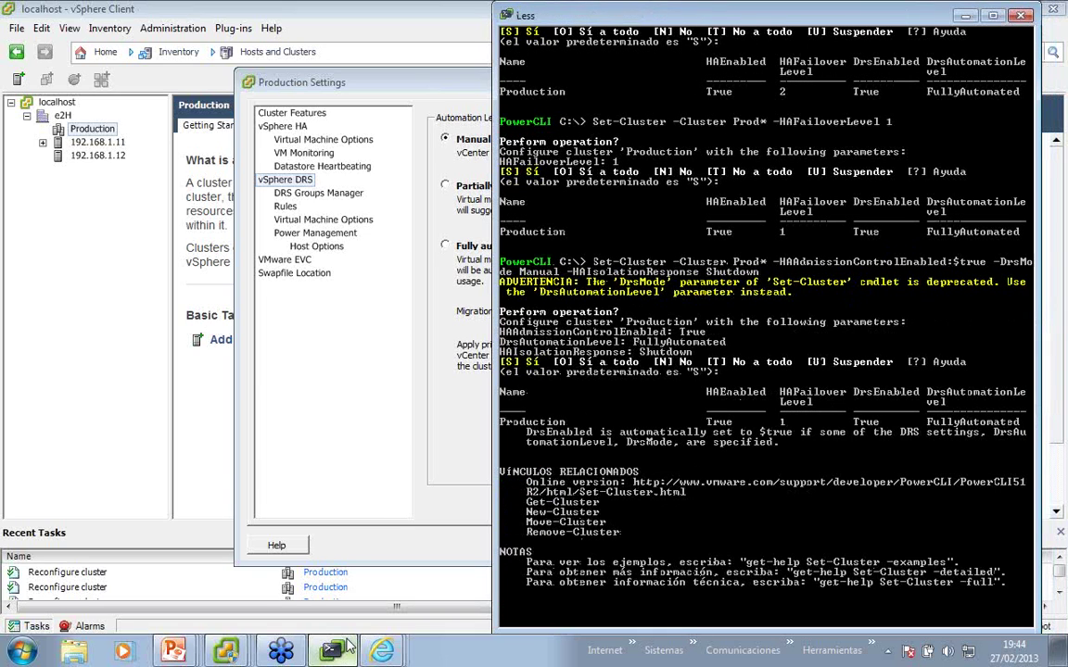
key("q")
key("Up")
type("-f")
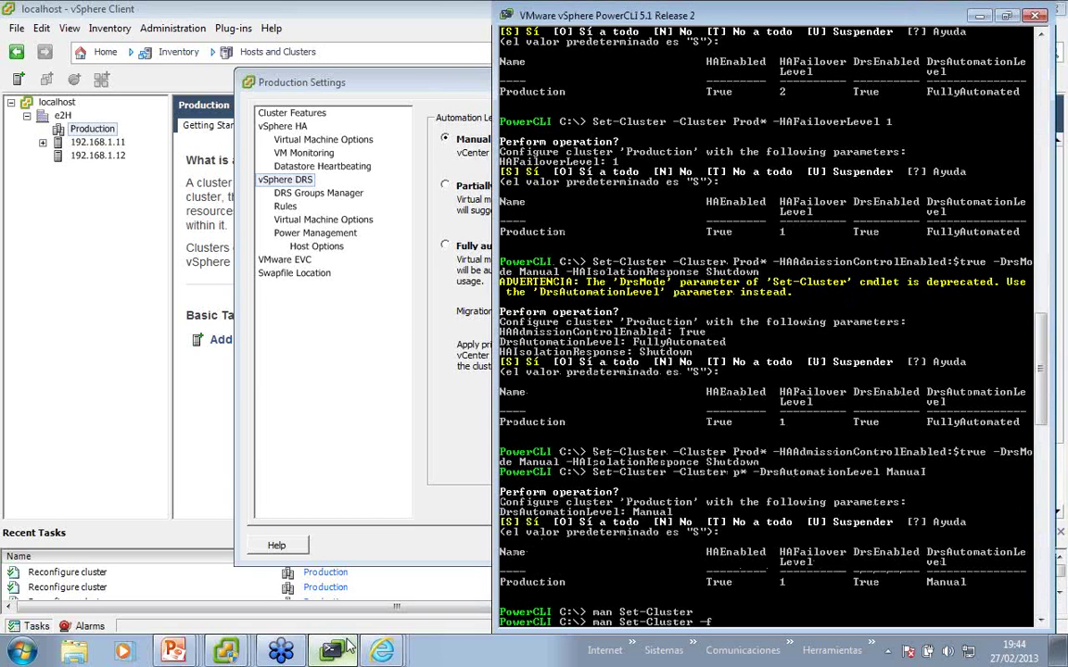
key("Return")
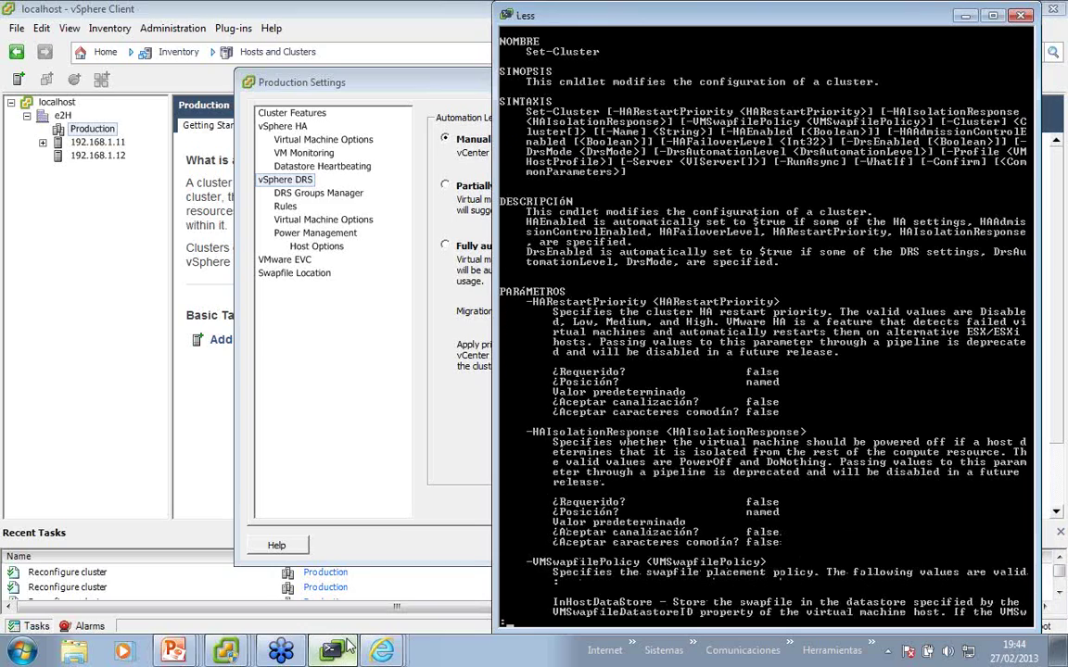
Read through the parameter descriptions in the full Set-Cluster help, from HARestartPriority to Cluster and Name, and quit the help.
key("Return")
key("Return")
key("Return")
key("Return")
key("Return")
key("Return")
key("Return")
key("Return")
key("Return")
key("Return")
key("Return")
key("Return")
key("Return")
key("Return")
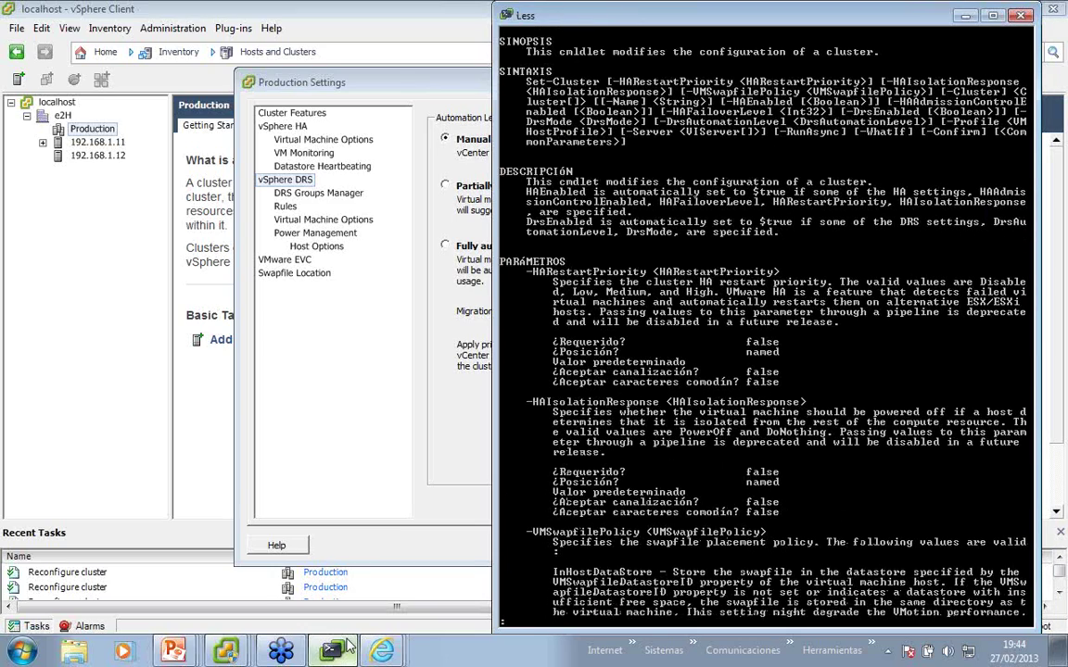
key("Return")
key("Return")
key("Return")
key("Return")
key("Return")
key("Return")
key("Return")
key("Return")
key("Return")
key("Return")
key("Return")
key("Return")
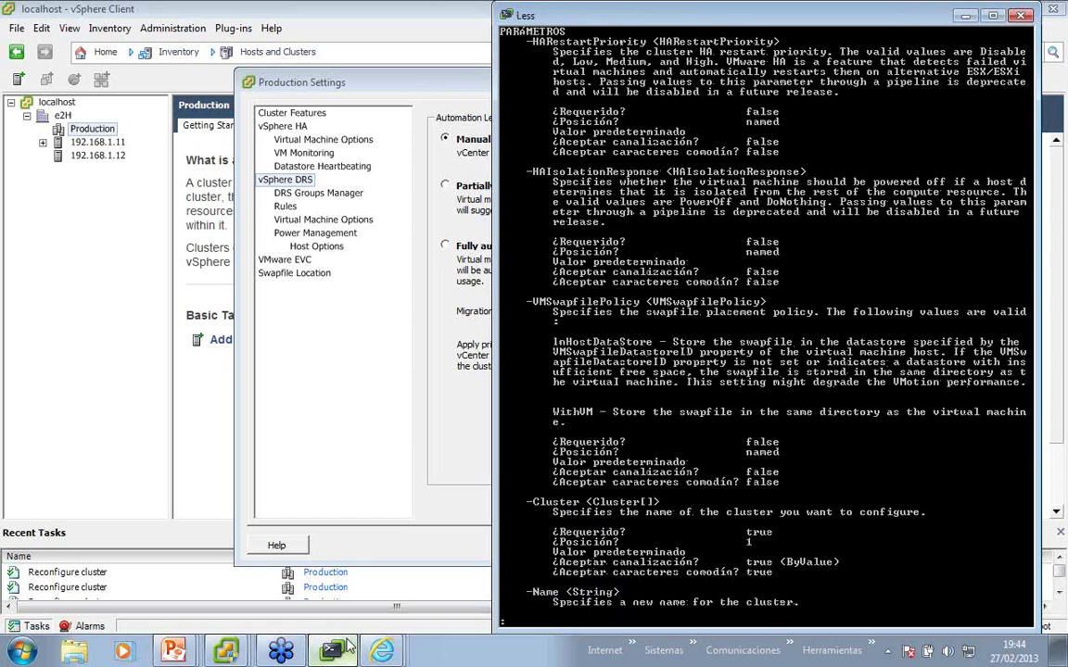
key("q")
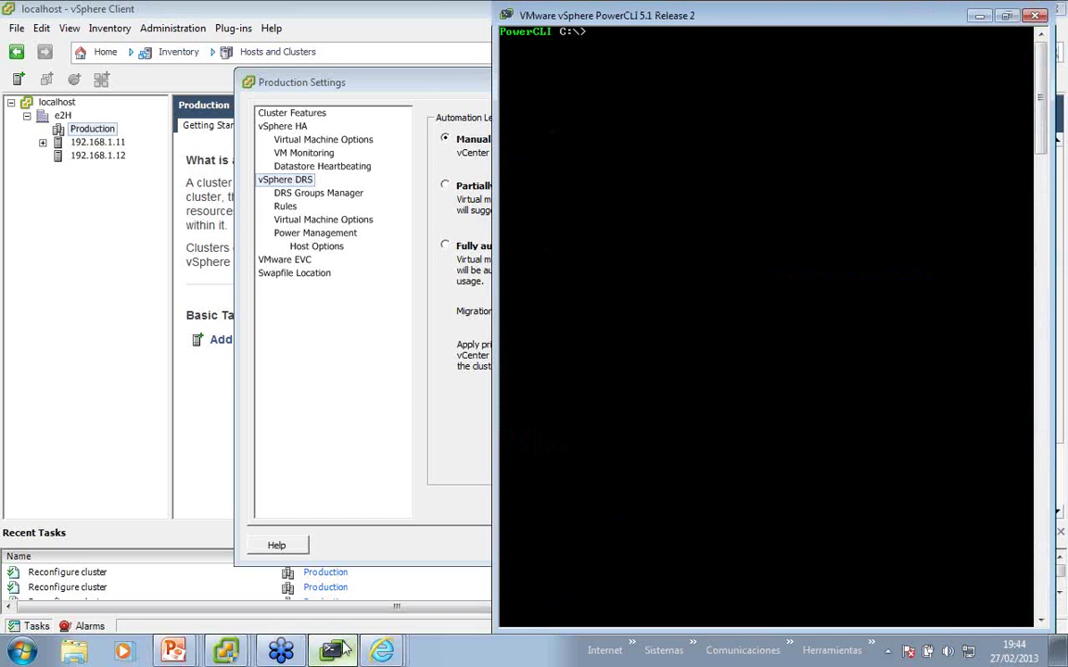
Switch to the PowerPoint slide show and advance through the Move-VMHost slide to the demo slide on moving a host to a cluster.
key("alt+Tab")
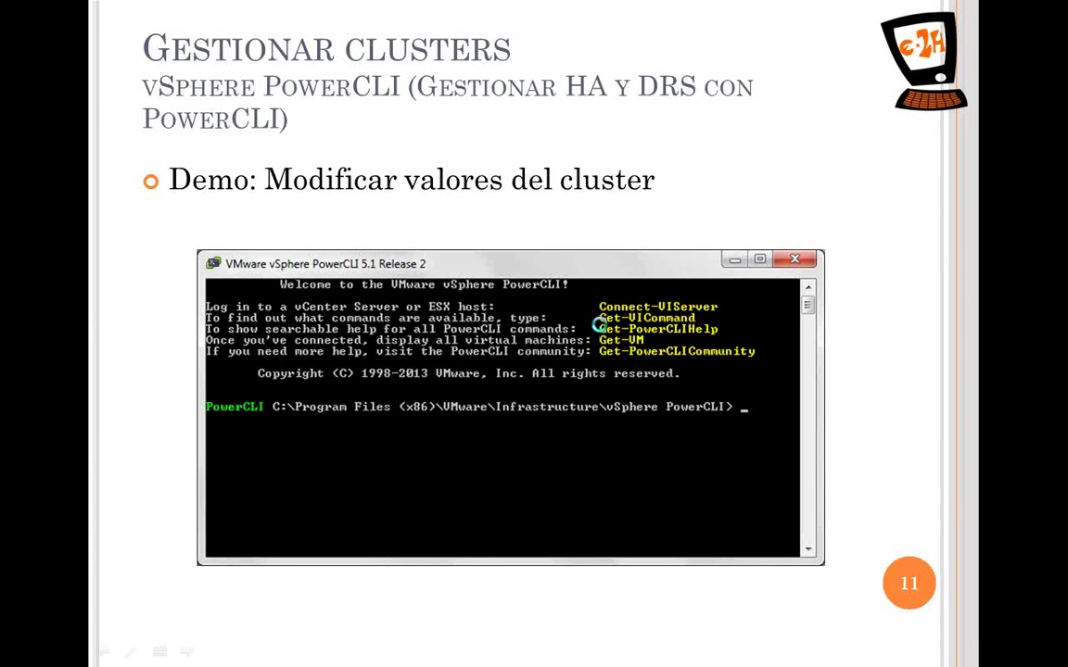
left_click(601, 326)
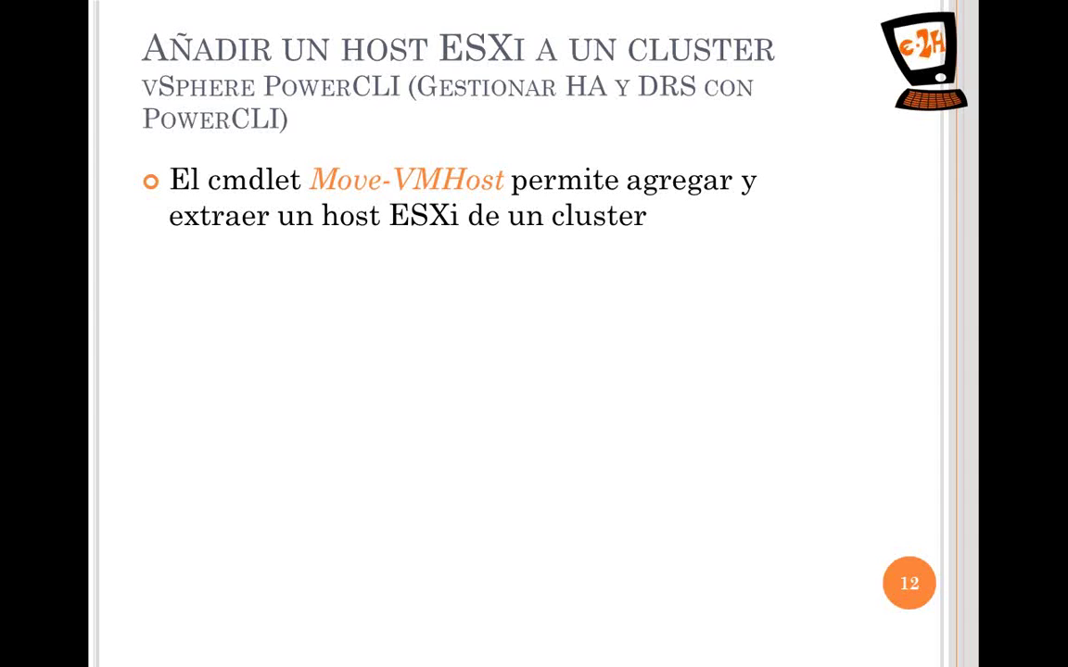
key("Right")
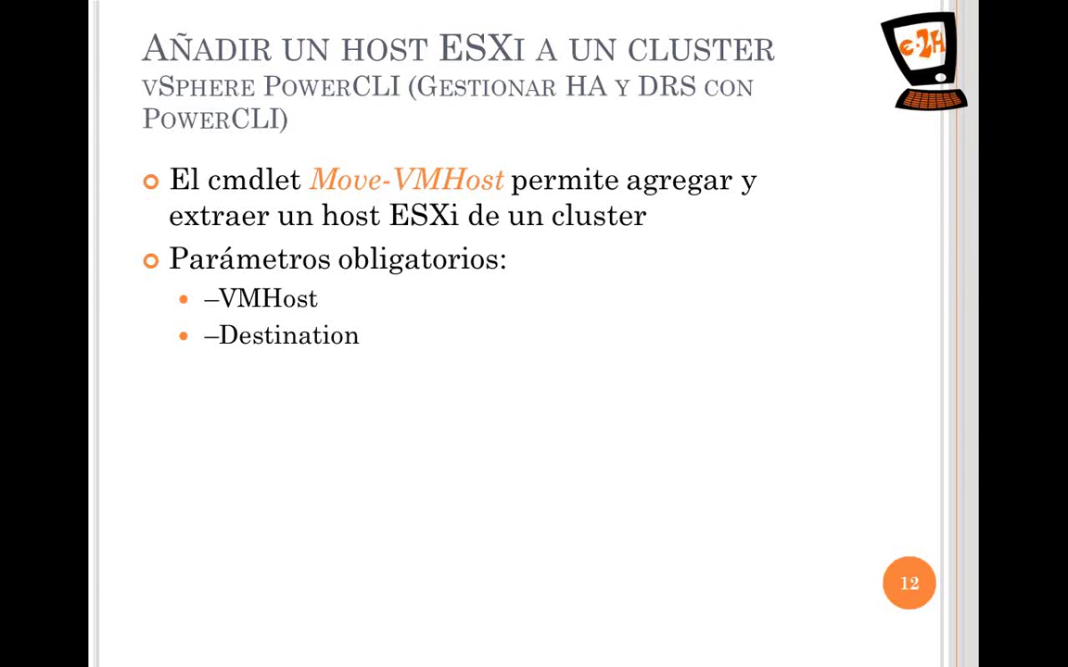
key("Right")
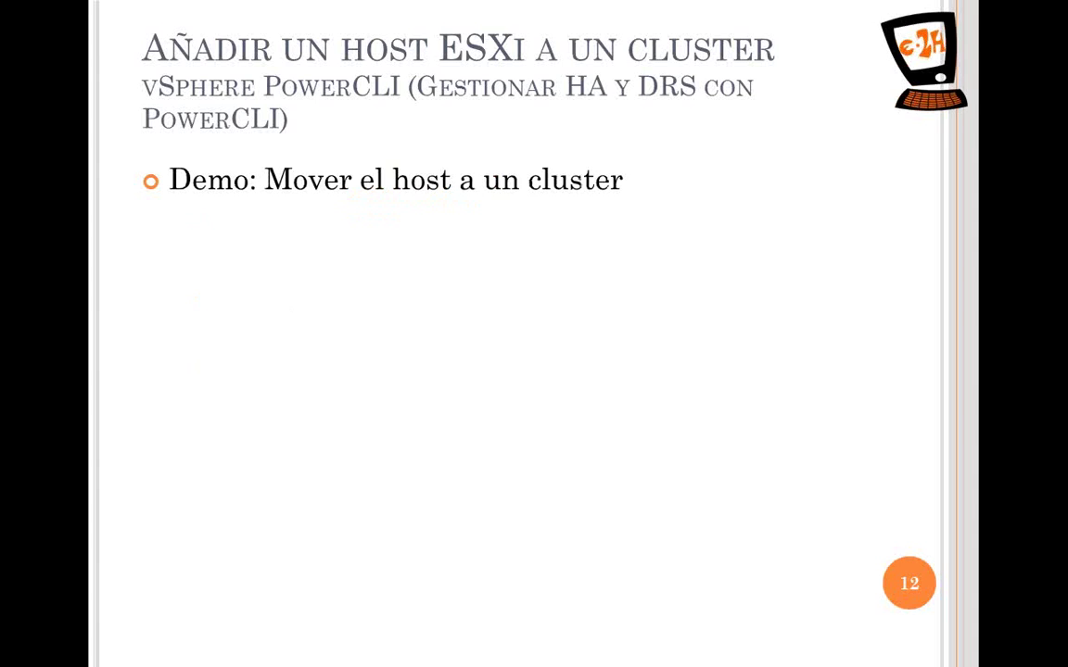
key("Right")
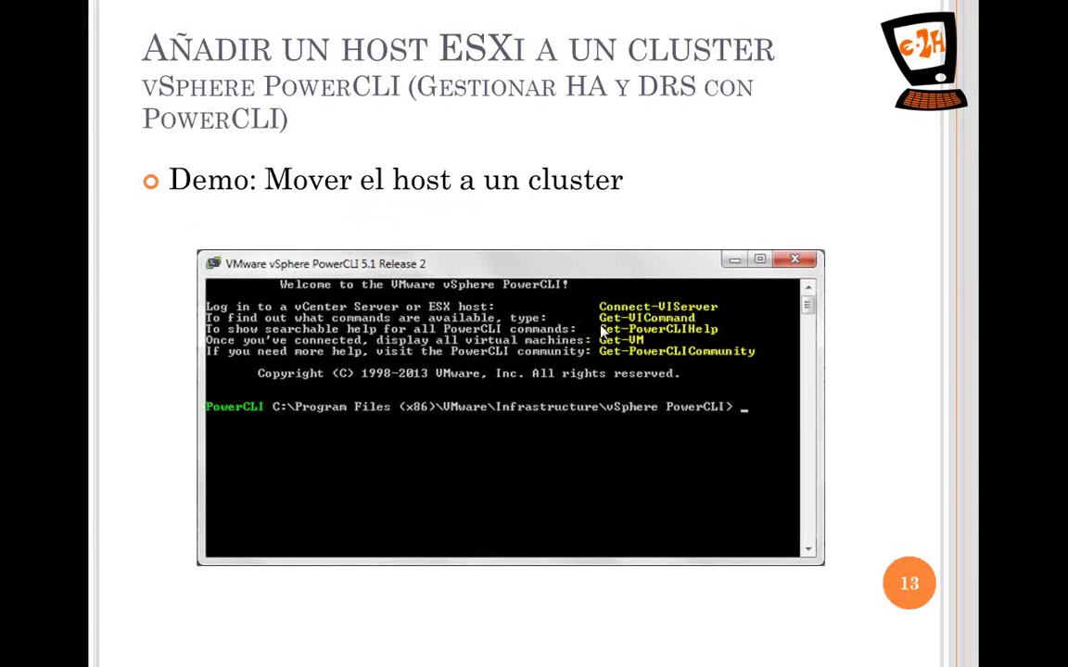
Switch to the vSphere Client and close the Production cluster's settings dialog.
key("alt+Tab")
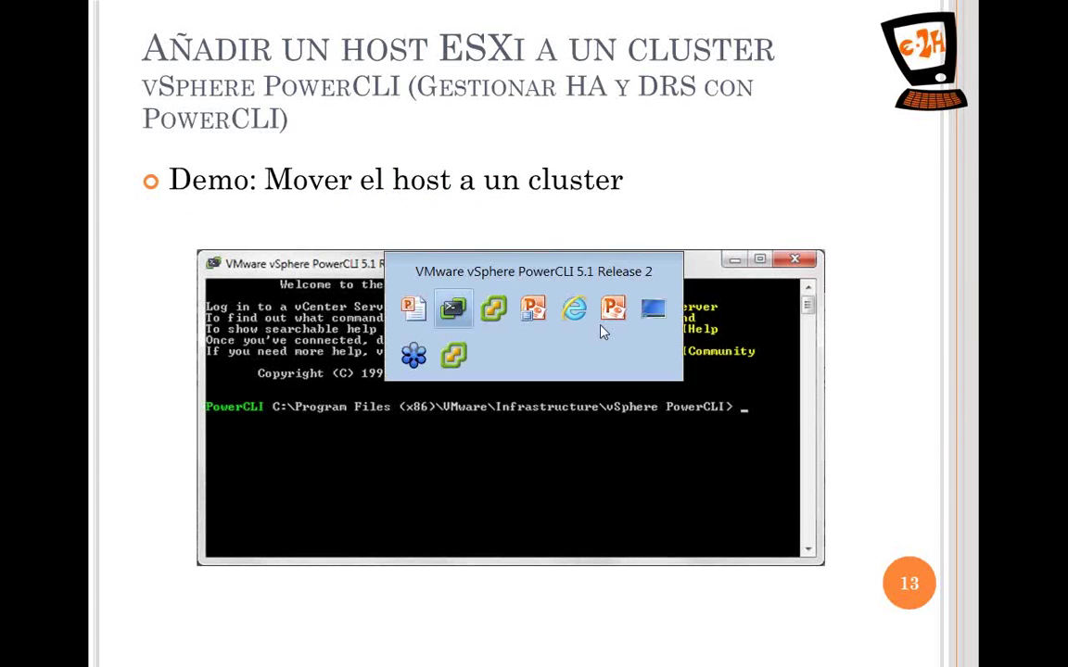
key("alt+Tab")
key("alt+Tab")
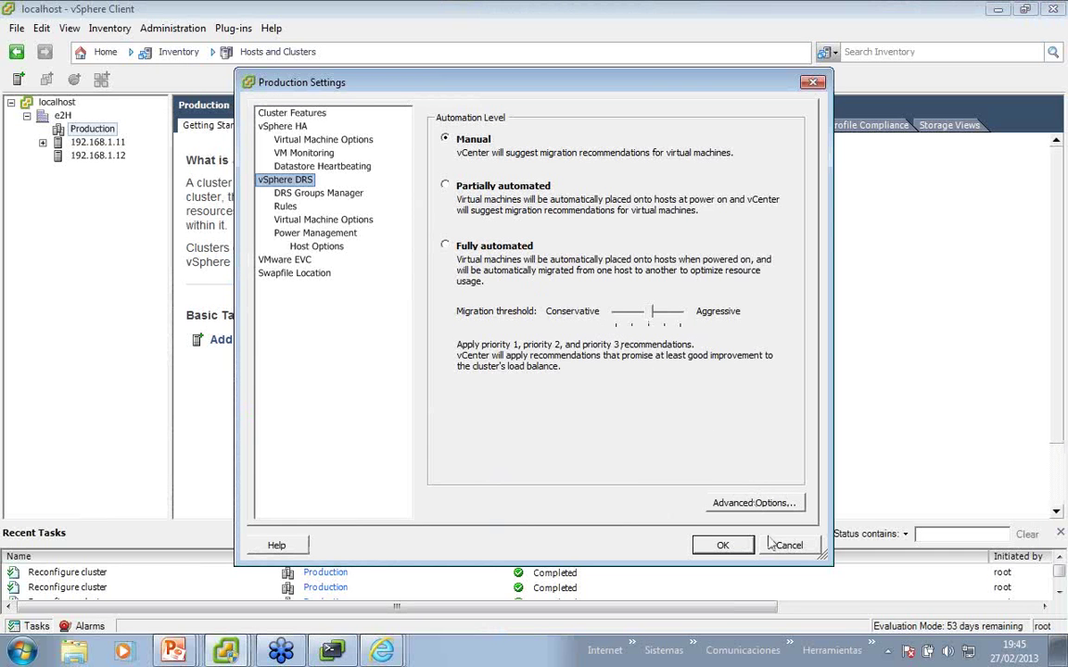
left_click(737, 545)
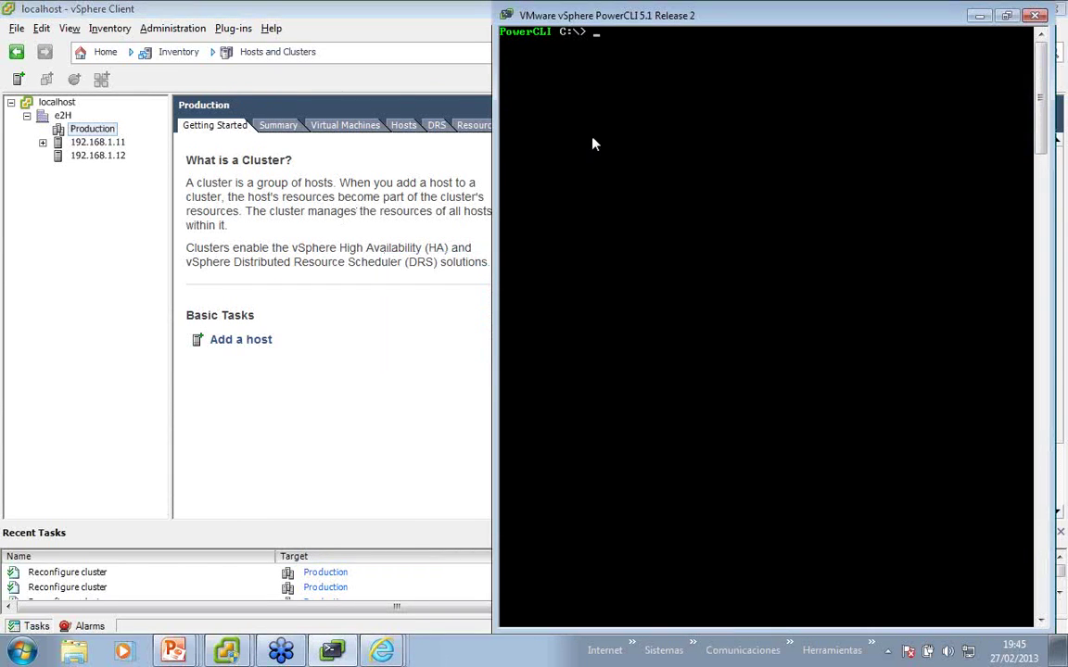
In PowerCLI, open the cmdlet help with man Move-VMHost -Full, examine the VMHost and Destination parameters, and quit it.
type("an")
key("BackSpace")
key("BackSpace")
key("BackSpace")
type("man move-vmho")
key("Tab")
type("-f")
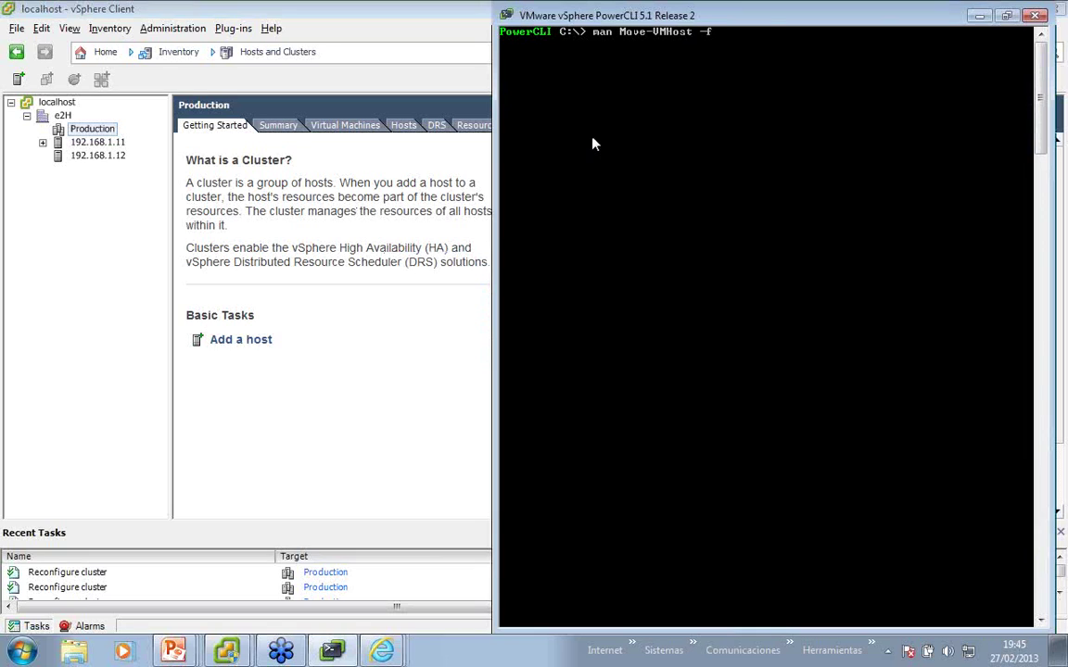
type("ull")
key("Return")
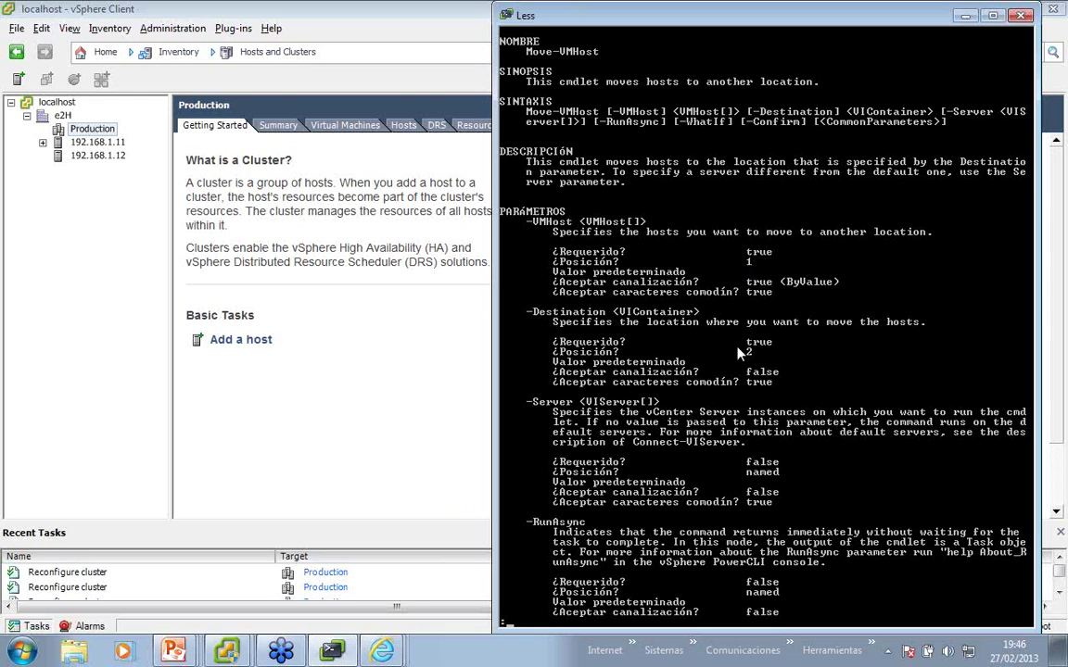
key("q")
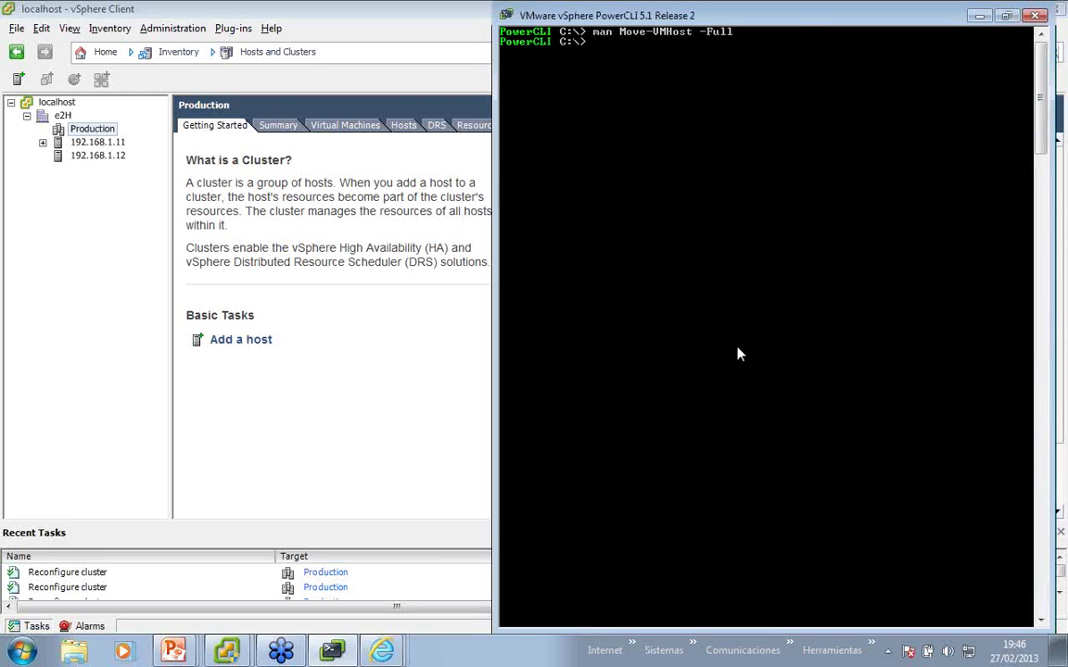
Discard the started move-vmhost command, reopen the full Move-VMHost help to recheck its required parameters, and quit it.
type("move-vmhost")
key("Up")
key("Return")
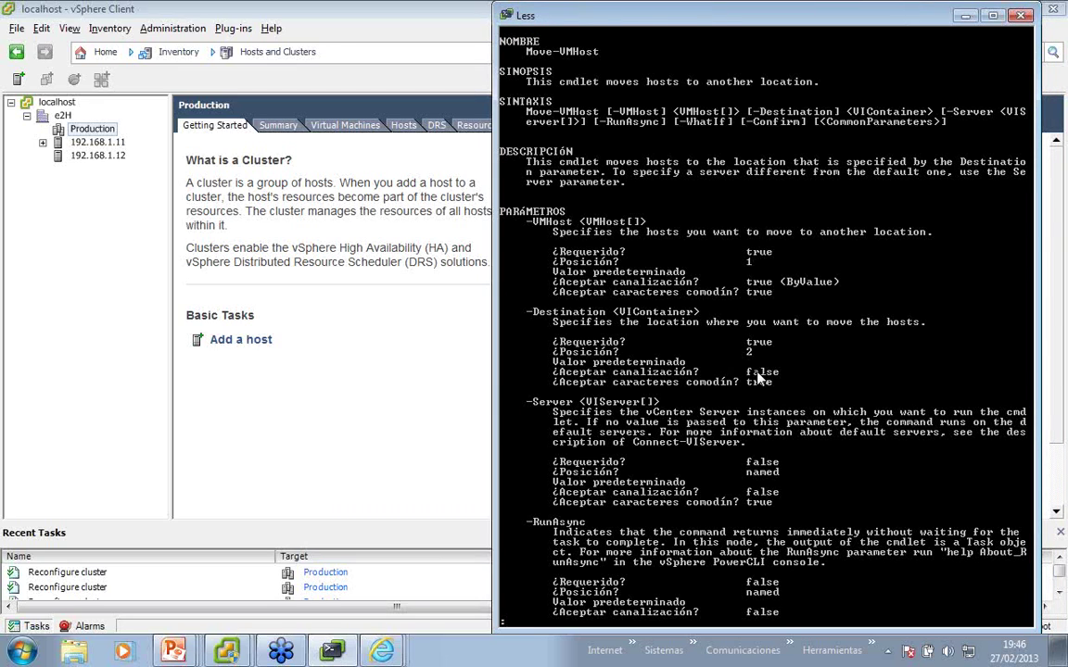
key("q")
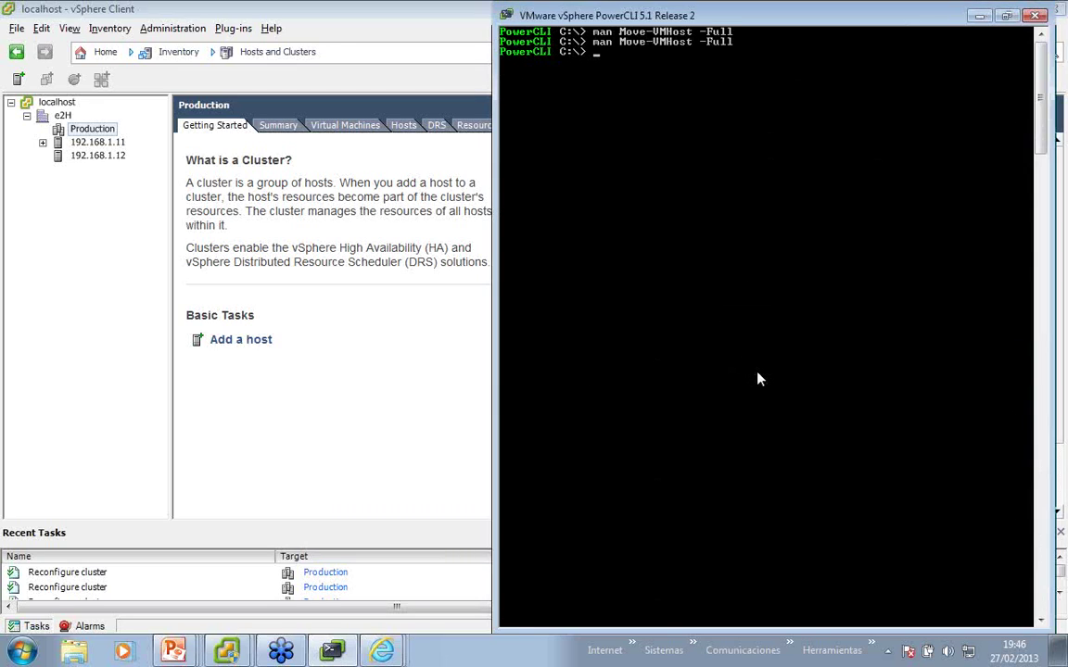
Move host 192.168.1.11 into the cluster by running move-vmhost -VMHost 192.168.1.11 -Destination Production.
type("move-vmhost -v")
key("Tab")
type("192.16")
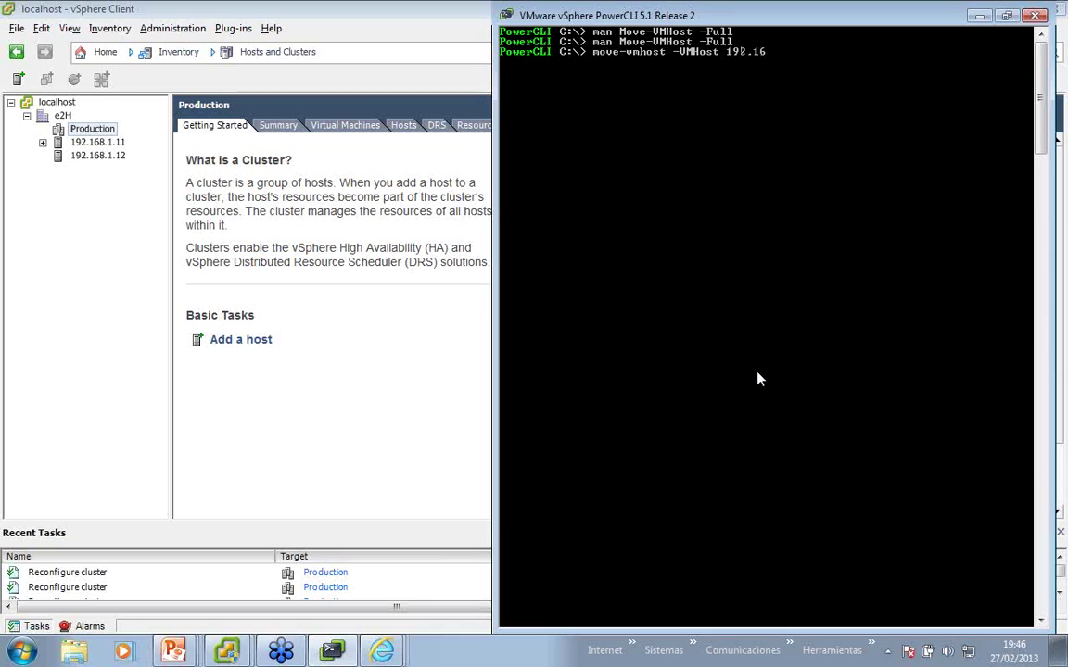
type("8.1.11 -des")
key("Tab")
type("P")
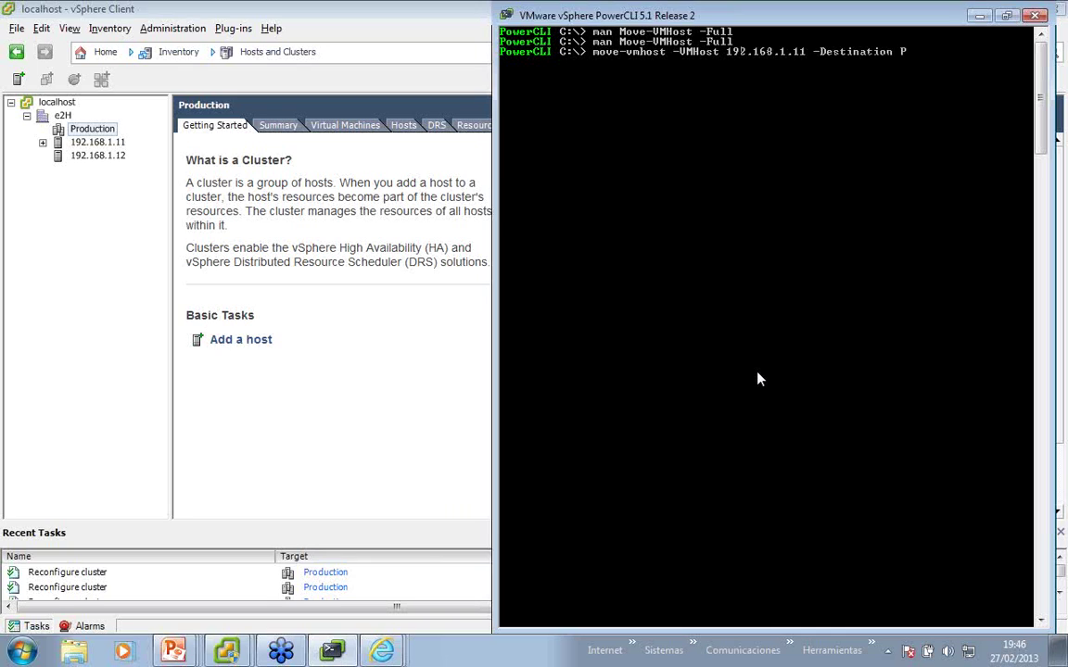
type("roduction")
key("Return")
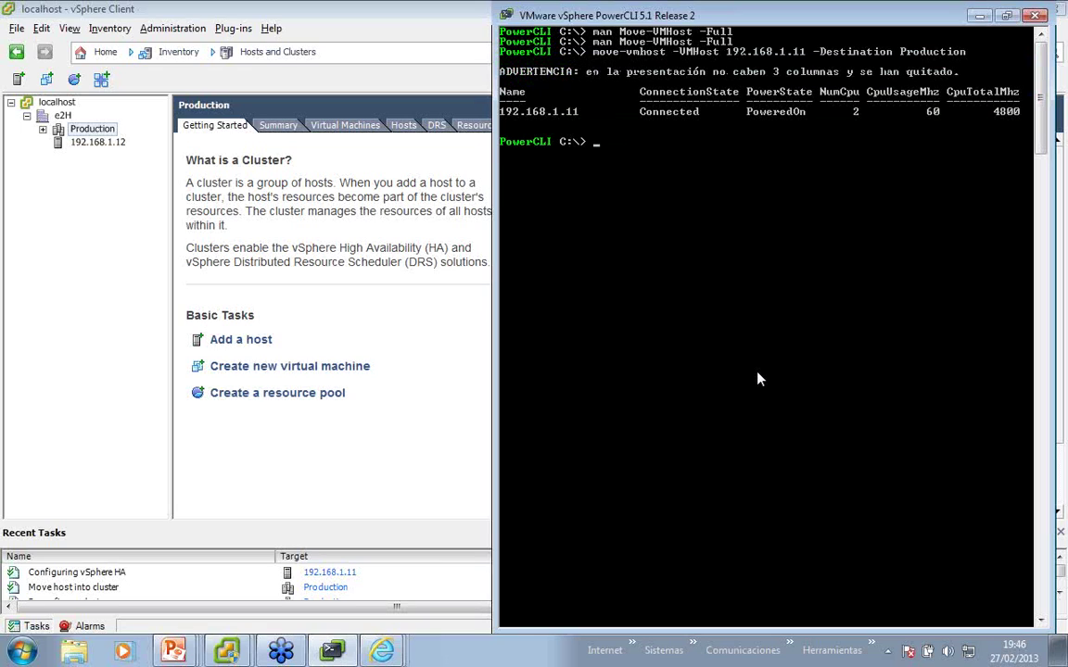
Display the Production cluster's configuration with Get-Cluster -Name Production.
type("get-clu")
key("Tab")
type("-Name P")
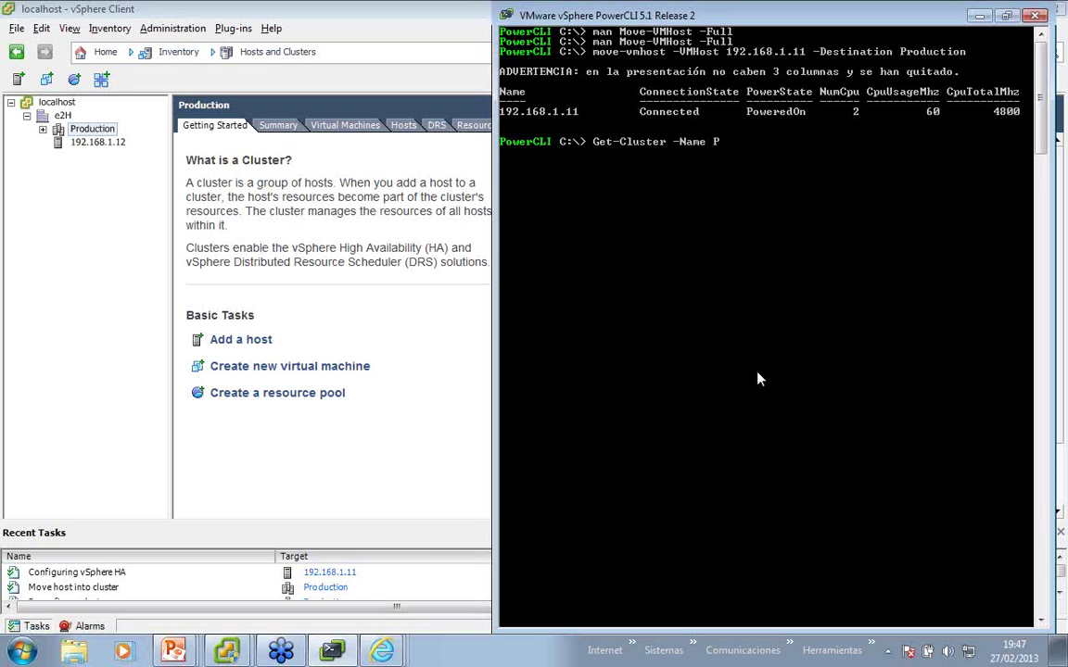
type("roduction")
key("Return")
Store the cluster object in a variable by running $c = Get-Cluster -Name Production.
key("Up")
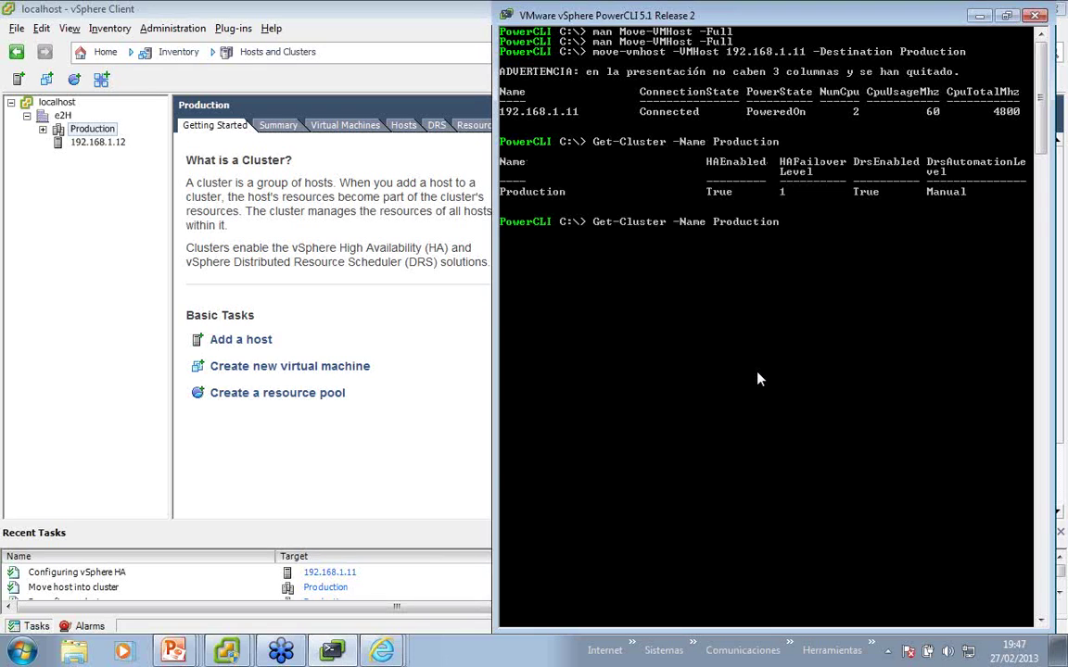
key("Home")
type("$c =")
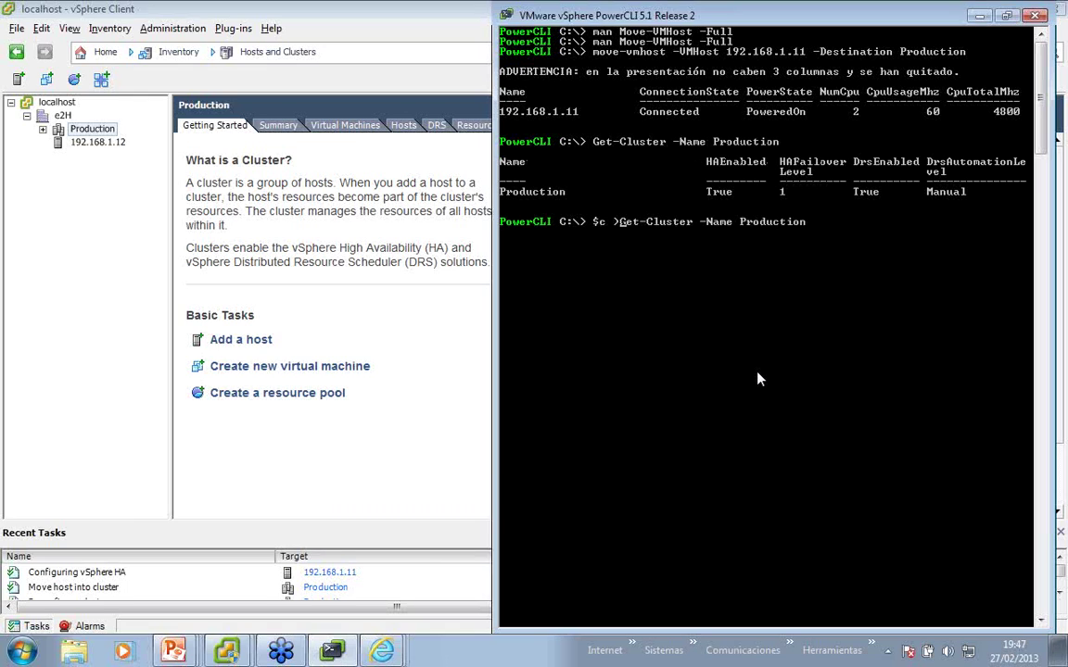
key("Return")
Rerun the host move with the variable as target: move-vmhost -VMHost 192.168.1.11 -Destination $c.
key("Up")
key("Up")
key("Up")
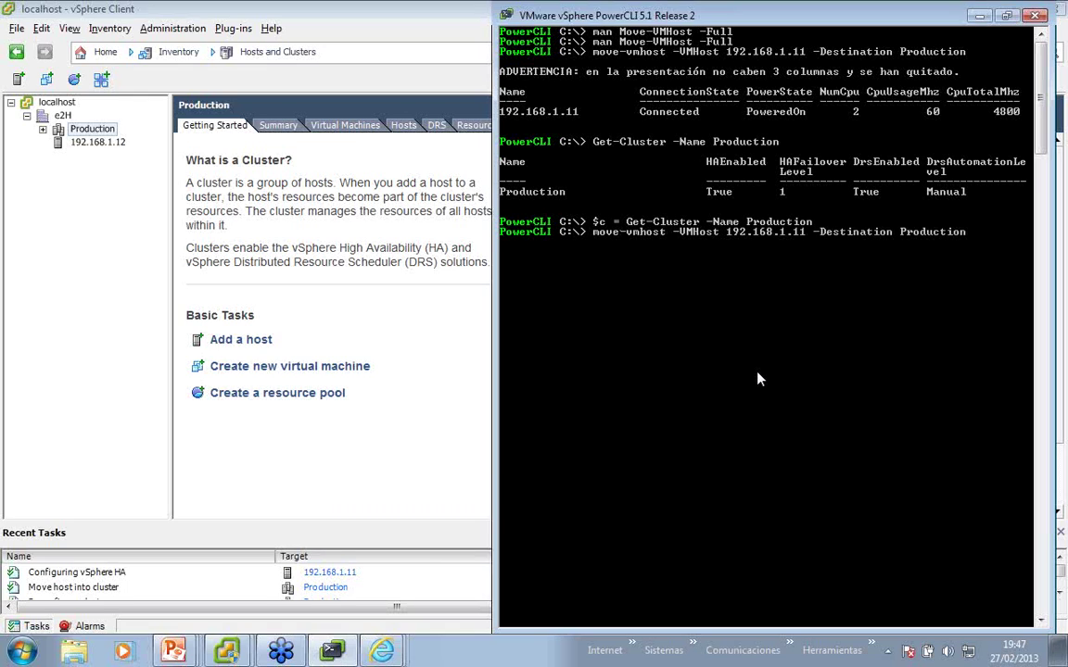
key("BackSpace")
key("BackSpace")
key("BackSpace")
key("BackSpace")
key("BackSpace")
key("BackSpace")
key("BackSpace")
key("BackSpace")
key("BackSpace")
key("BackSpace")
type("$c")
key("Return")
Move the second host into the cluster by running move-vmhost -VMHost 192.168.1.12 -Destination $c.
key("Up")
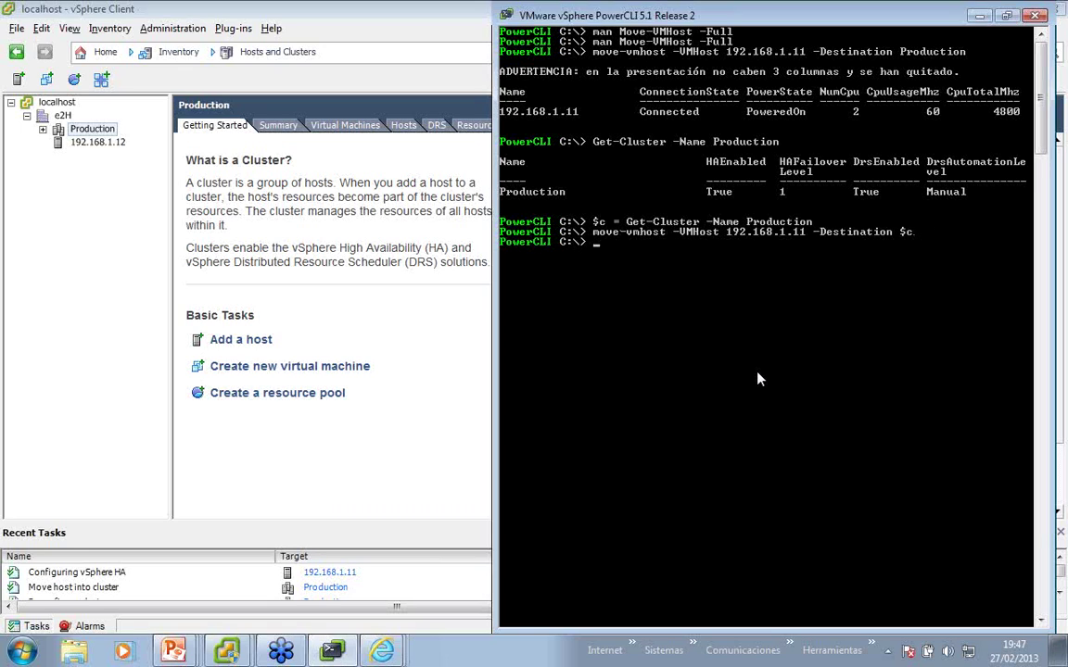
key("Left")
key("Left")
key("Left")
key("Left")
key("Left")
key("Left")
key("Left")
key("Left")
key("Left")
key("Left")
key("Left")
key("Left")
key("Left")
key("Left")
key("Left")
key("Left")
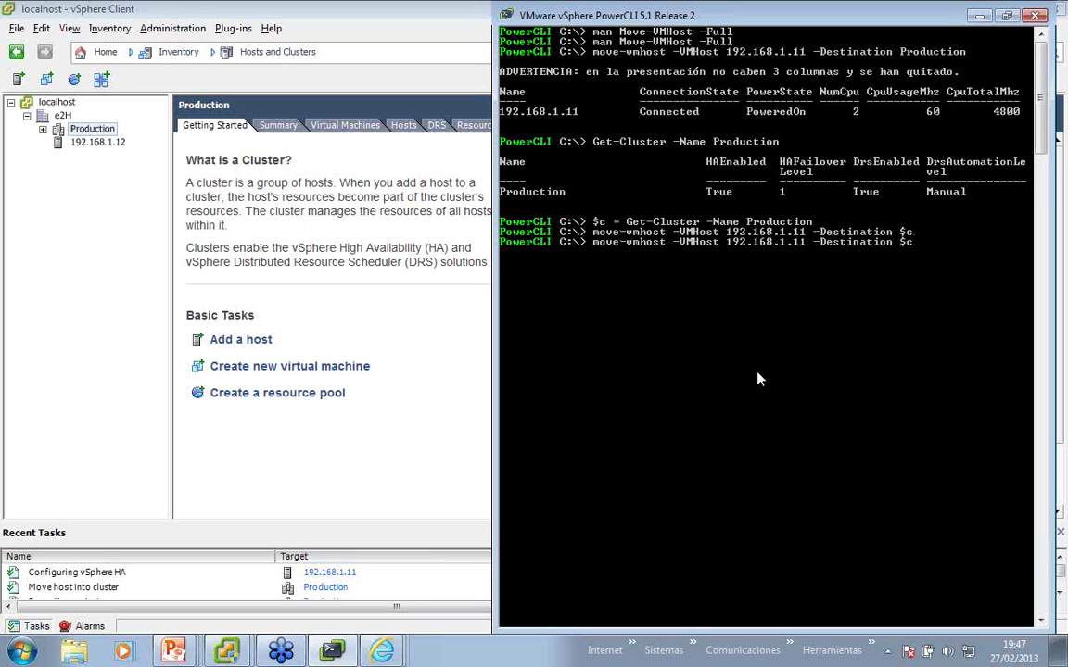
key("BackSpace")
type("2")
key("Return")
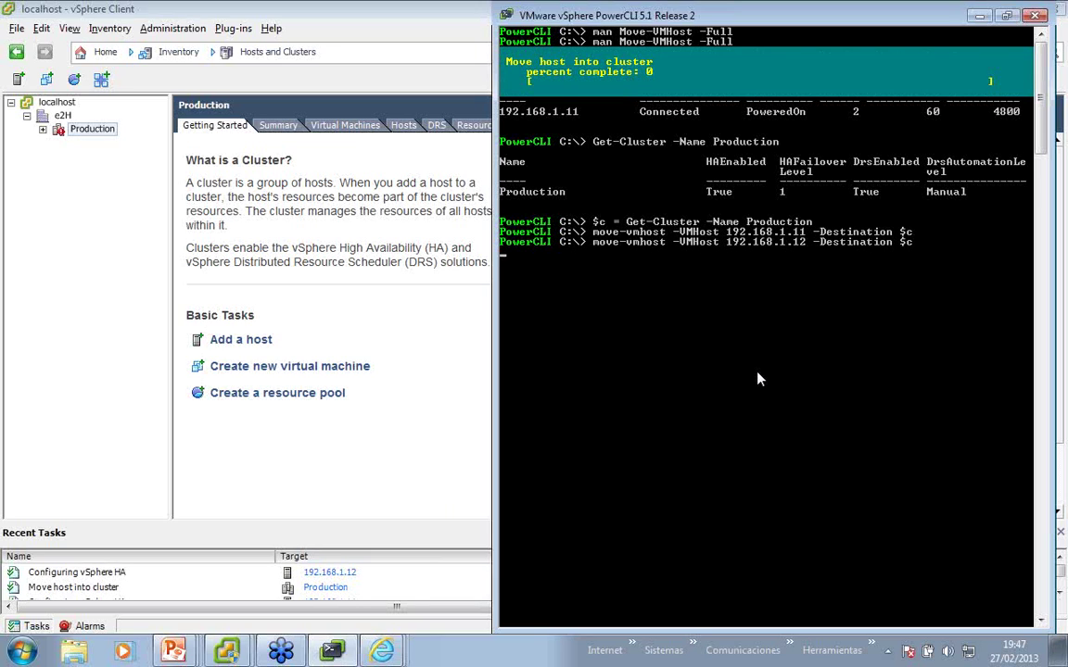
Recall the last move-vmhost command and remove $c from its -Destination parameter.
key("Up")
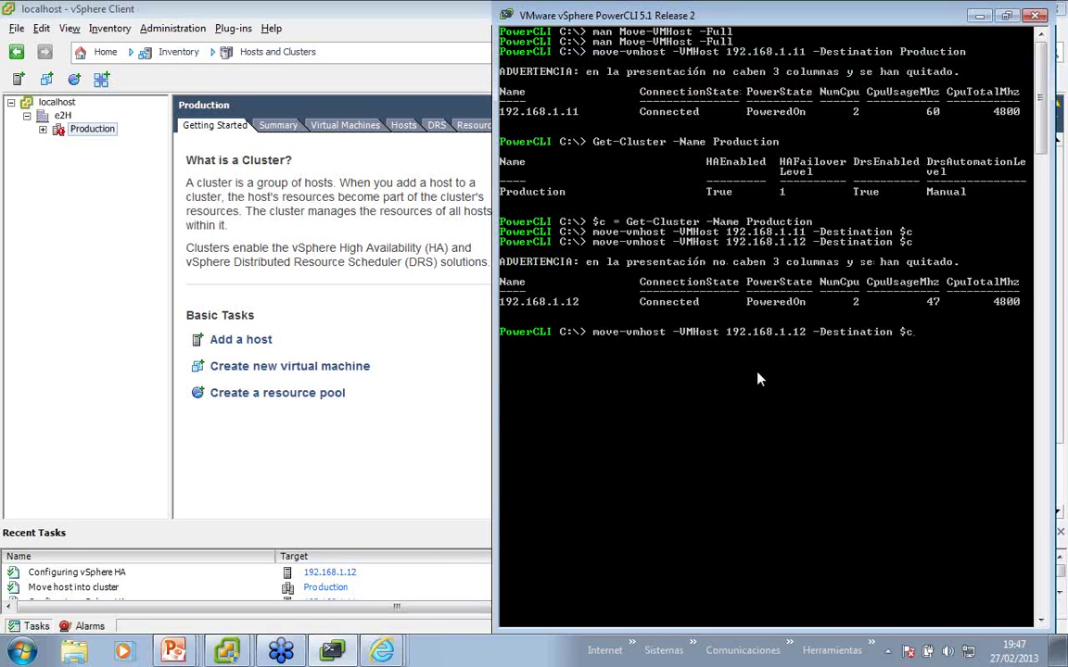
key("BackSpace")
key("BackSpace")
key("BackSpace")
key("Home")
type("get-cluster")
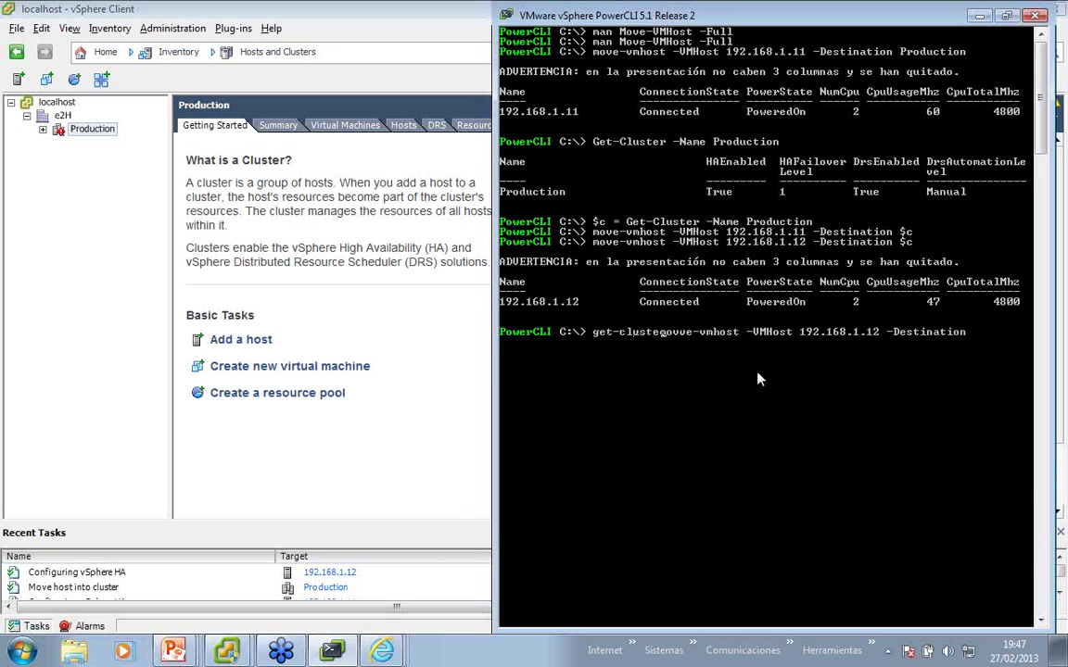
key("BackSpace")
key("BackSpace")
key("BackSpace")
key("BackSpace")
key("BackSpace")
key("BackSpace")
key("BackSpace")
key("BackSpace")
key("BackSpace")
key("BackSpace")
key("BackSpace")
key("BackSpace")
key("BackSpace")
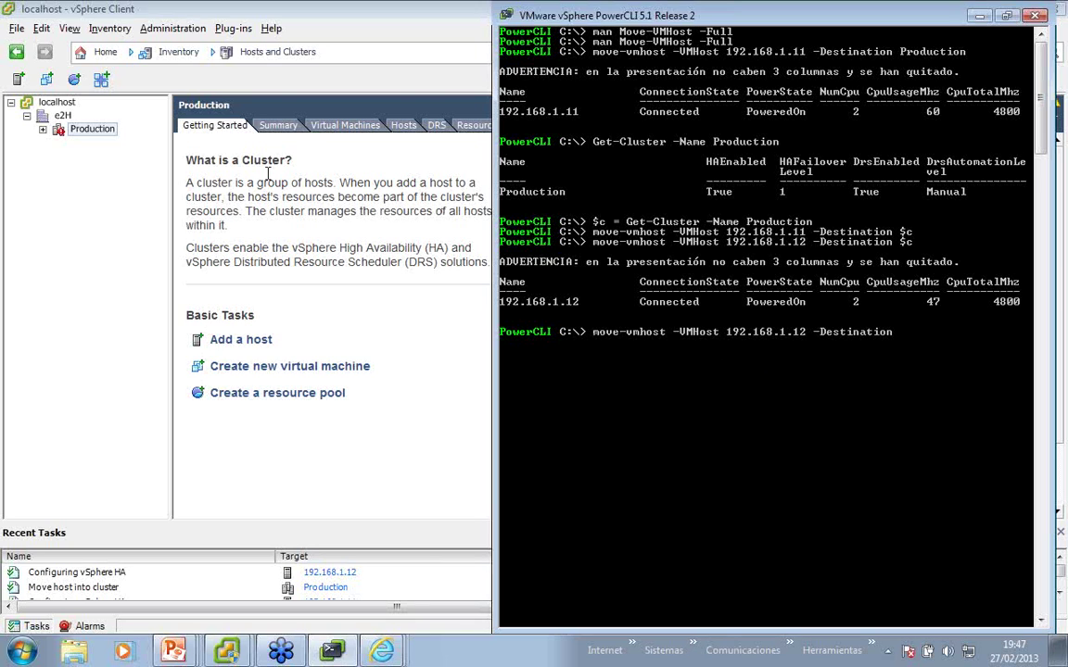
In the vSphere Client, expand the Production cluster, try to move host 192.168.1.12 into the e2H datacenter, and close the error dialog.
left_click(43, 130)
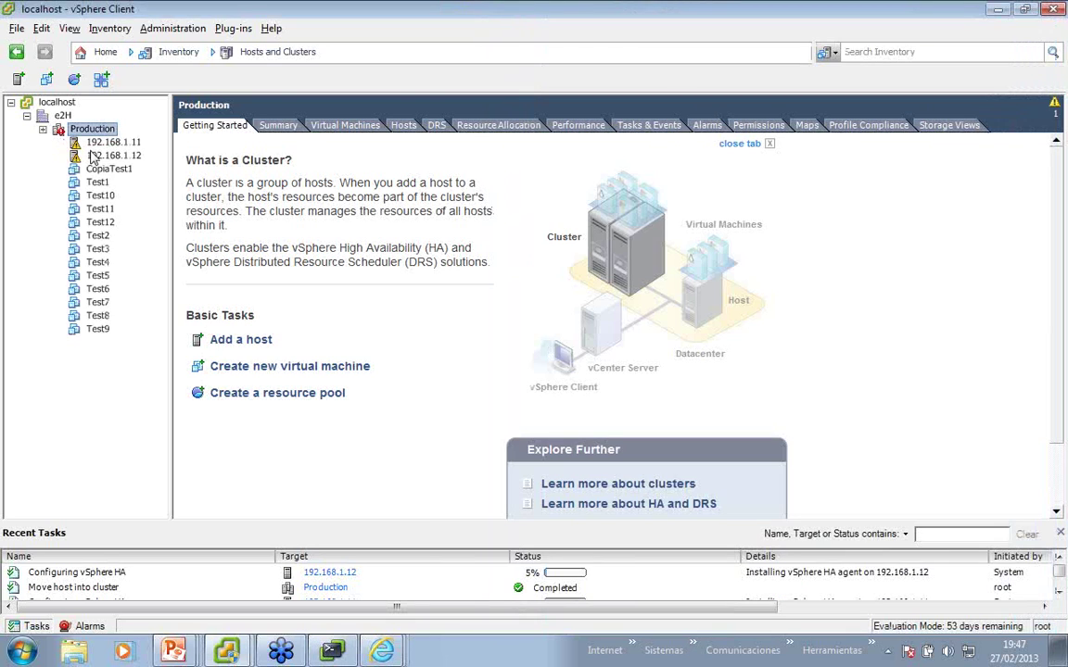
left_click_drag(102, 159, 62, 115)
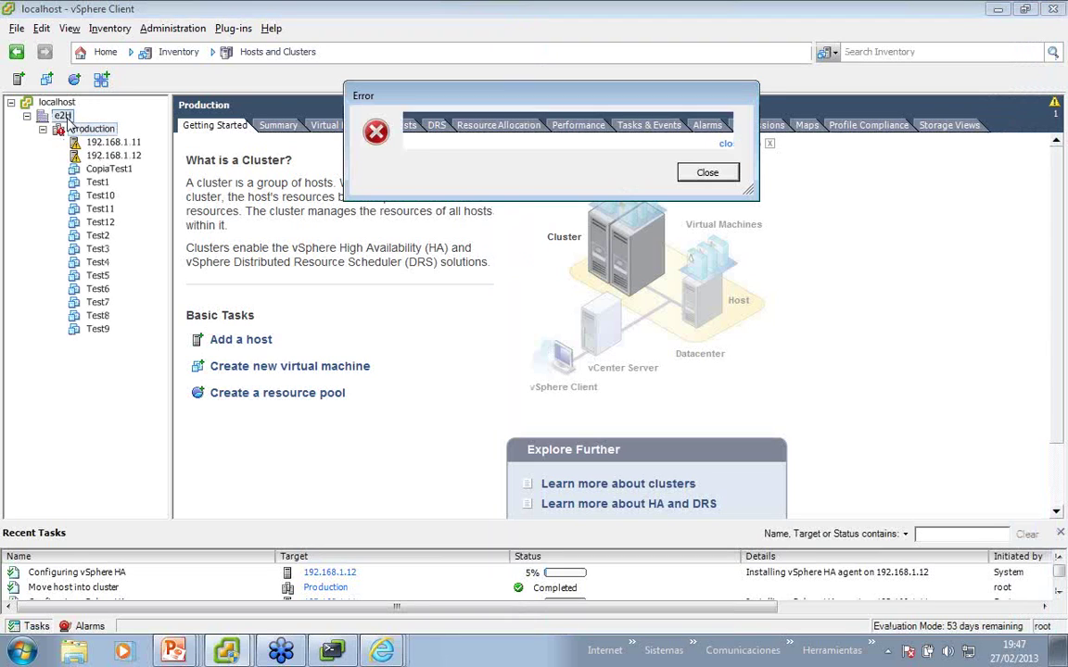
left_click(707, 173)
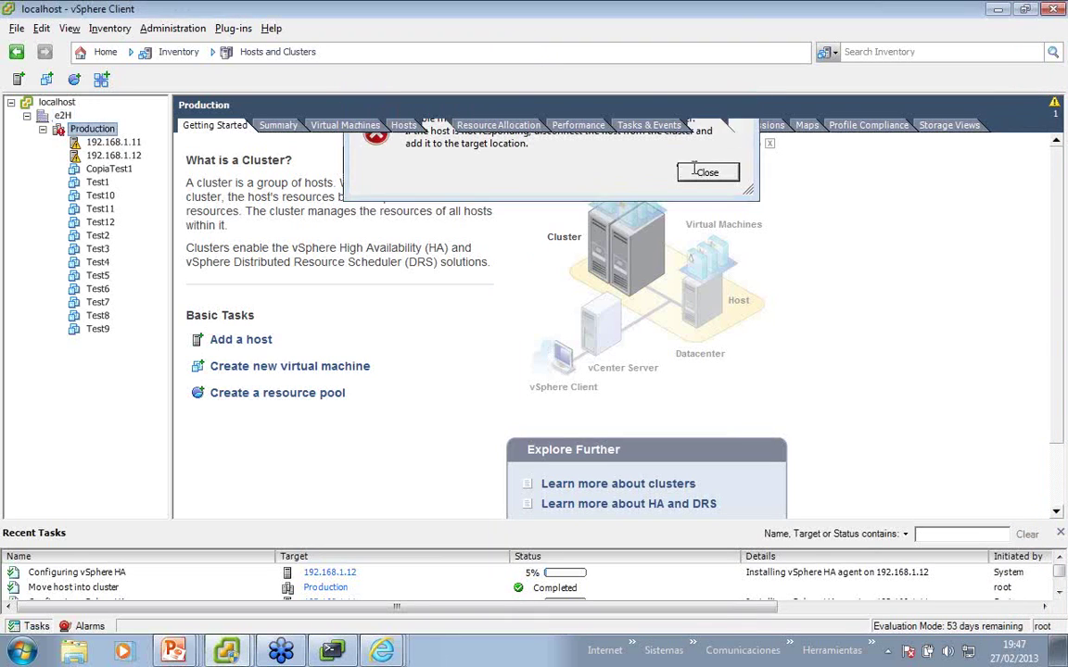
Check the commands available for host 192.168.1.12, dismiss them, and enlarge the Recent Tasks area to view more tasks.
right_click(113, 155)
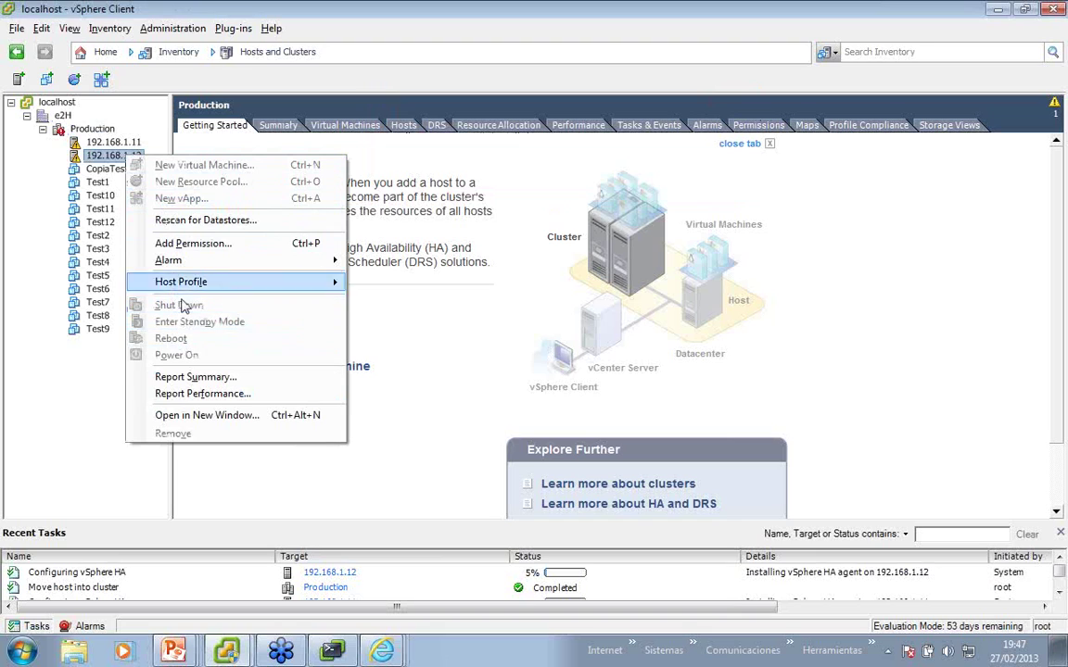
left_click(467, 524)
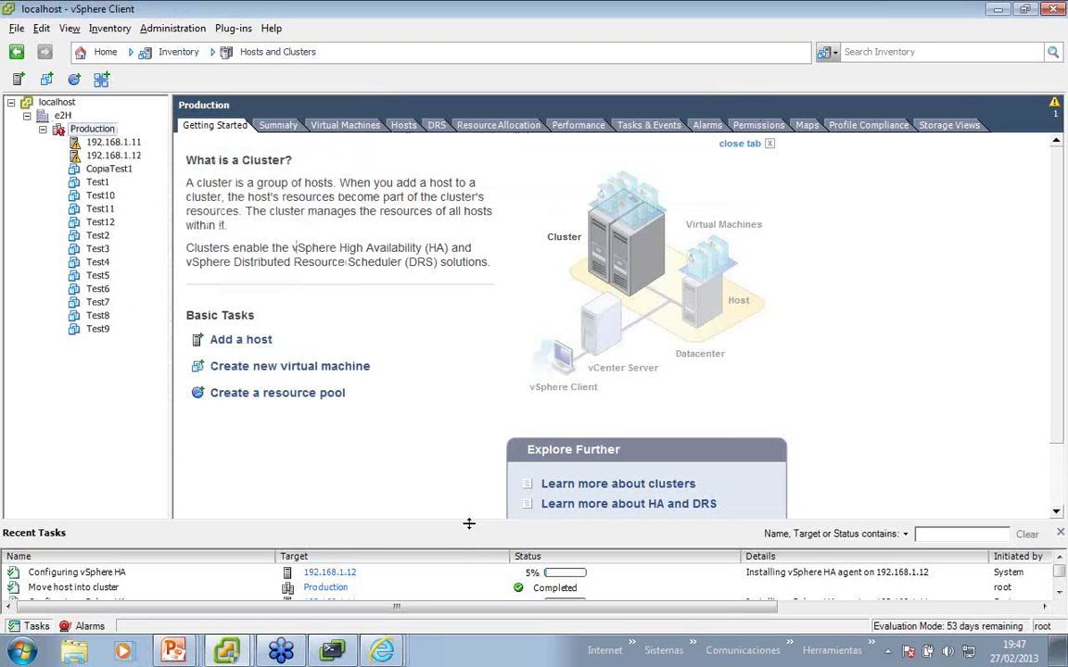
left_click_drag(469, 520, 469, 484)
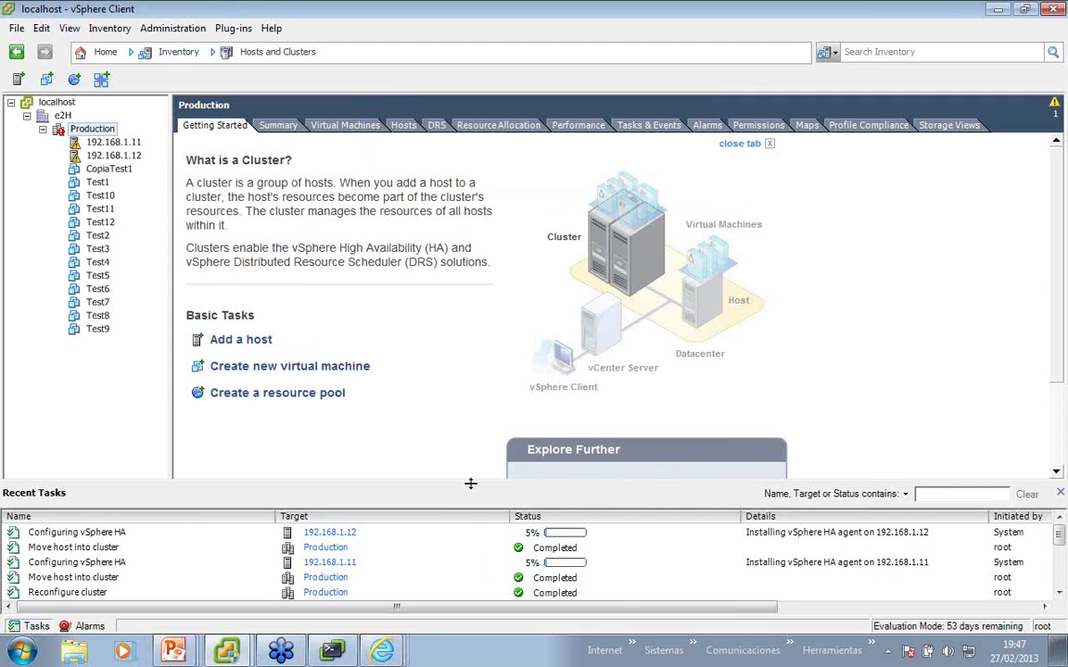
Switch to the PowerCLI console and clear it with cls.
key("alt+Tab")
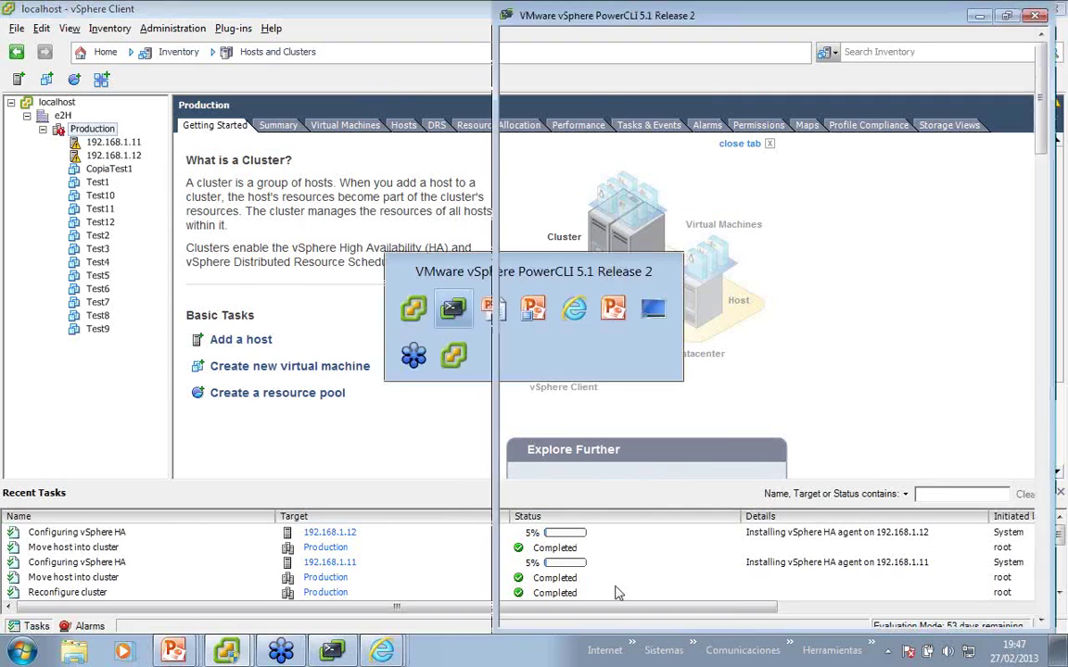
key("Escape")
type("cls")
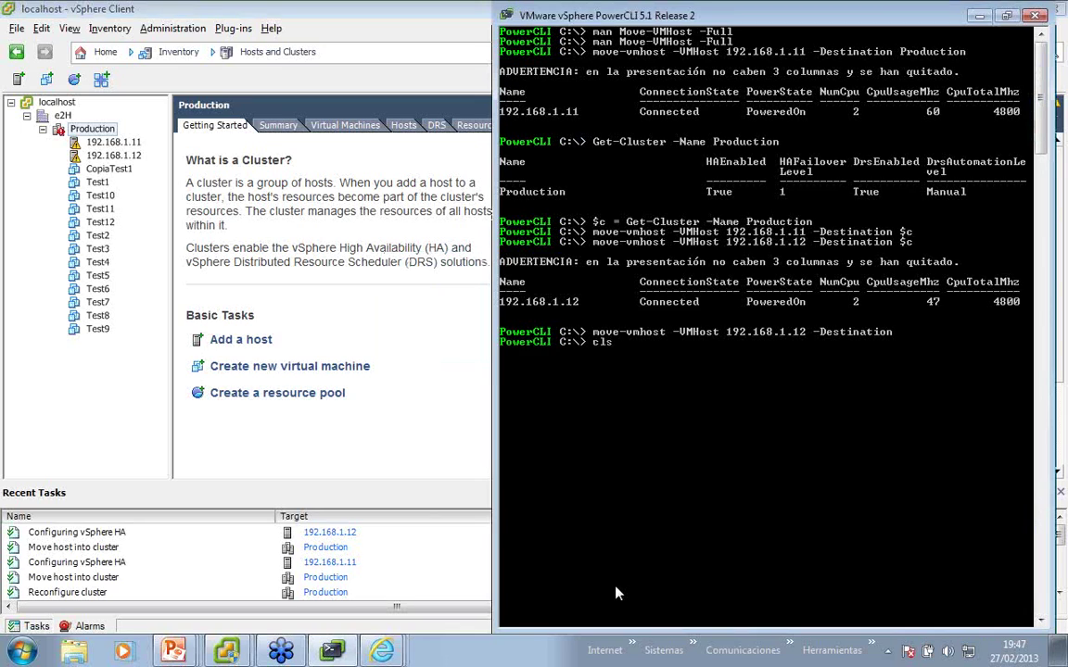
key("Return")
Recall the earlier move-vmhost command for host 192.168.1.11 with -Destination $c.
type("move-vmhost")
key("F8")
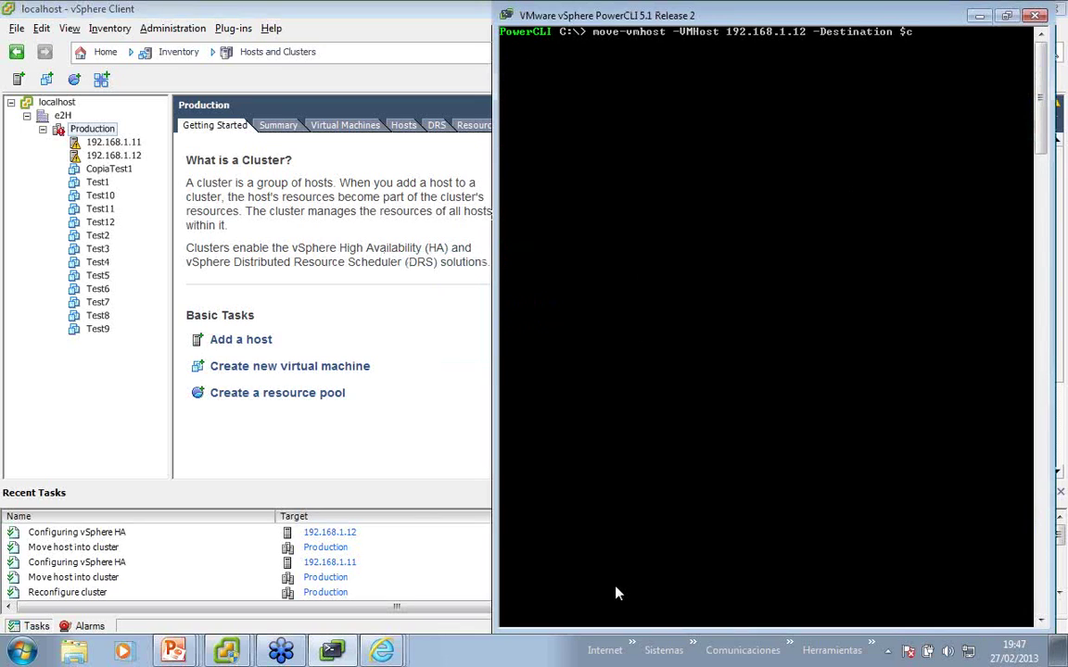
key("Up")
key("Up")
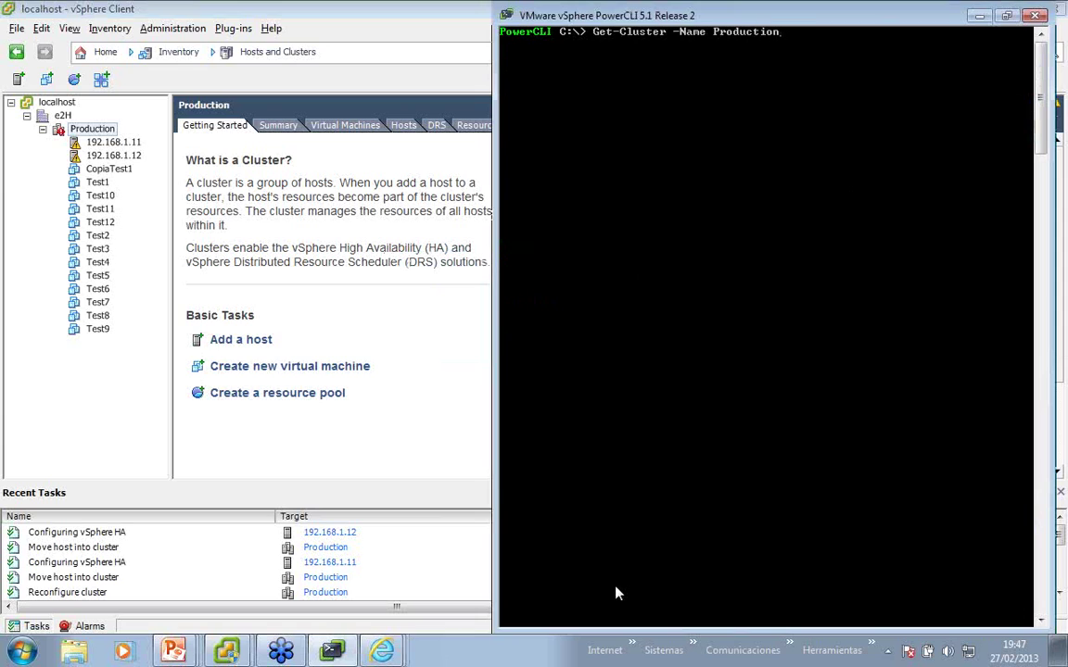
key("Down")
key("Down")
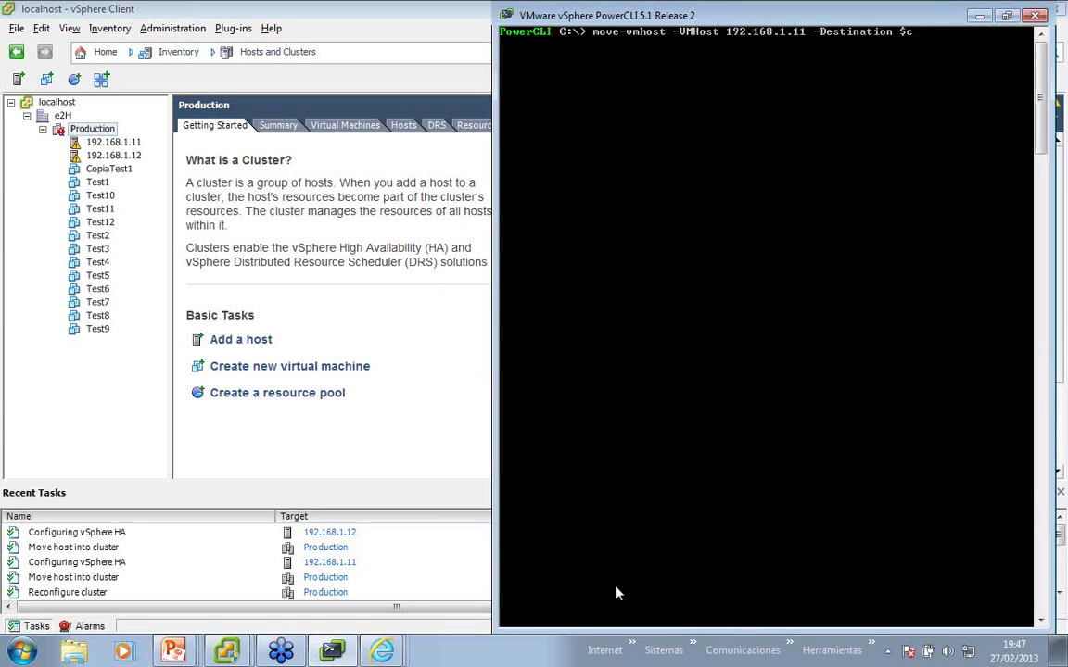
Try Production as the -Destination value of the move-vmhost command and put $c back.
key("BackSpace")
key("BackSpace")
type("Production")
key("BackSpace")
key("BackSpace")
key("BackSpace")
key("BackSpace")
key("BackSpace")
key("BackSpace")
key("BackSpace")
key("BackSpace")
key("BackSpace")
key("BackSpace")
type("$c")
In the vSphere Client, check the progress of the Configuring vSphere HA tasks for hosts 192.168.1.11 and 192.168.1.12.
left_click(254, 449)
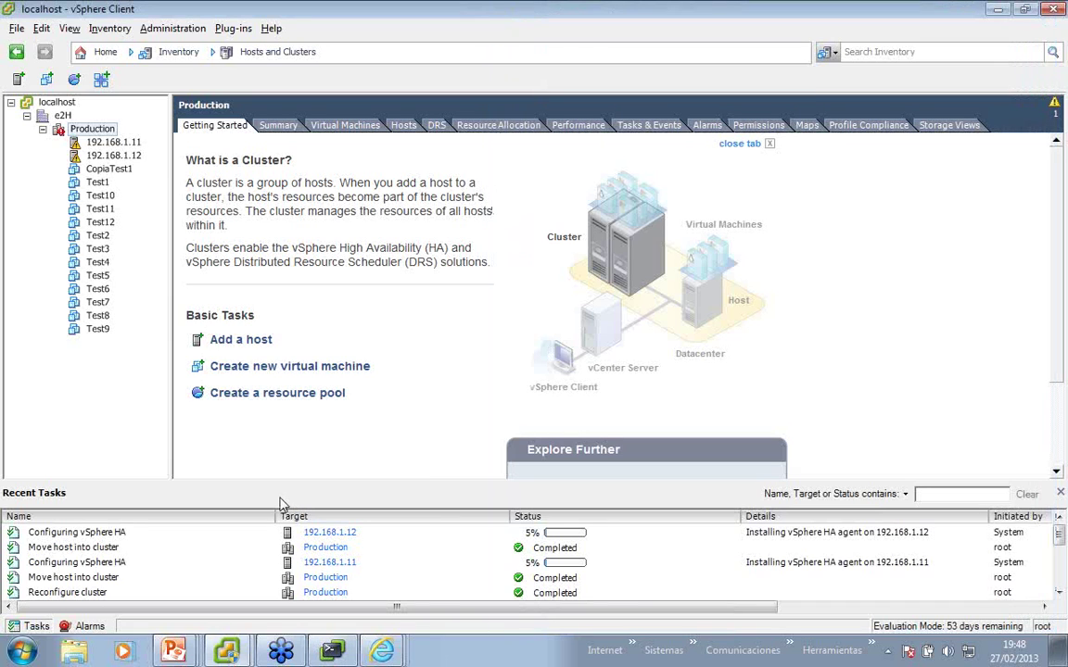
left_click(575, 567)
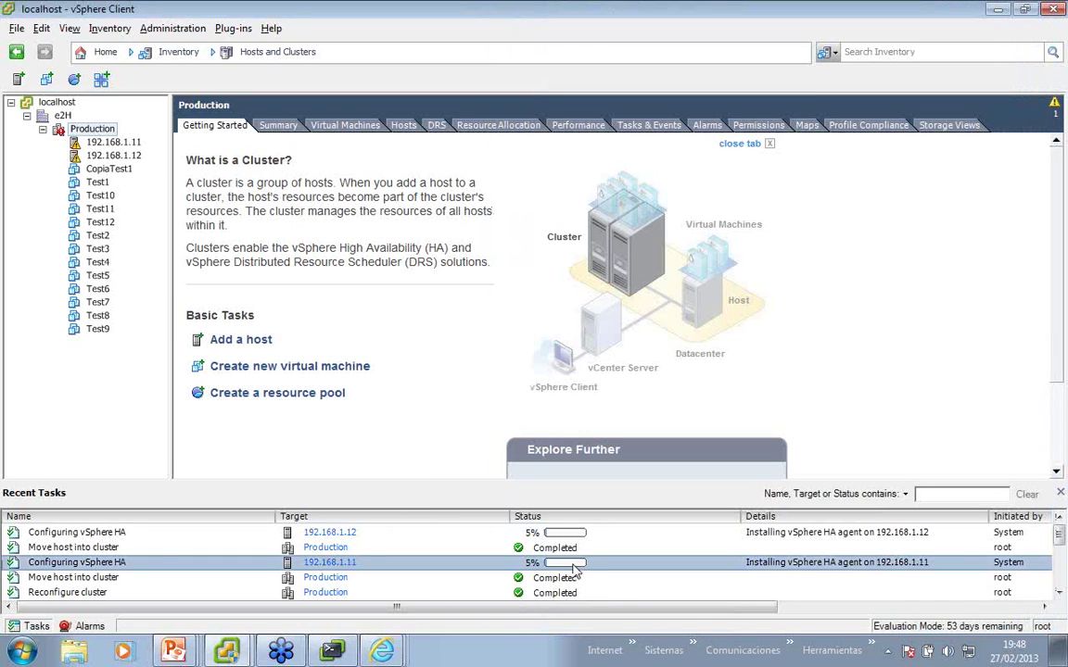
left_click(457, 536)
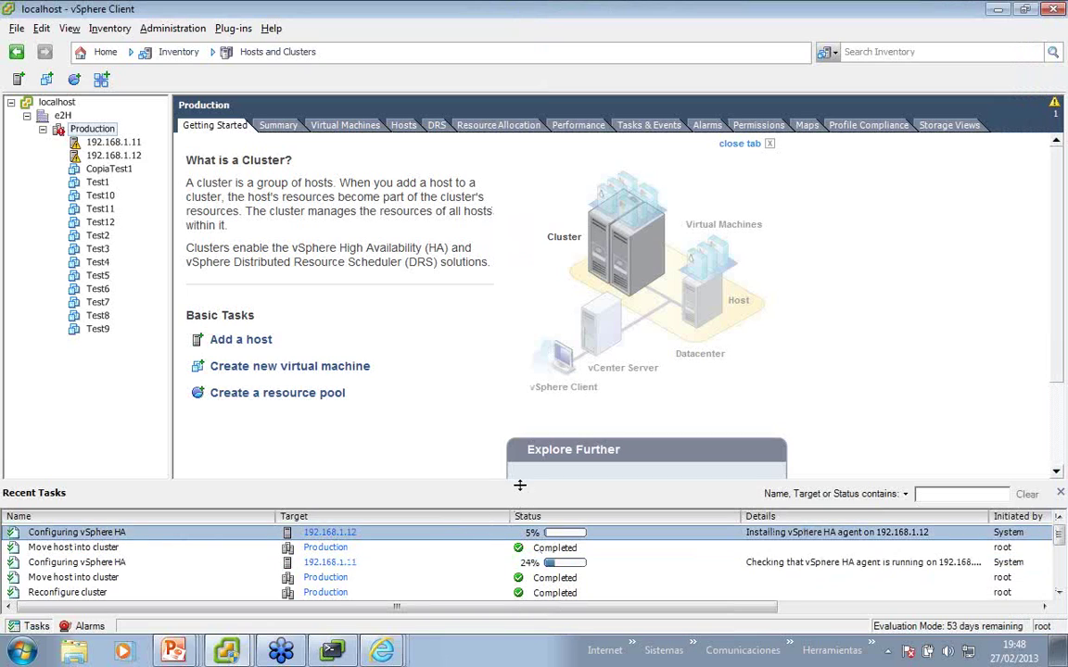
left_click_drag(521, 482, 521, 470)
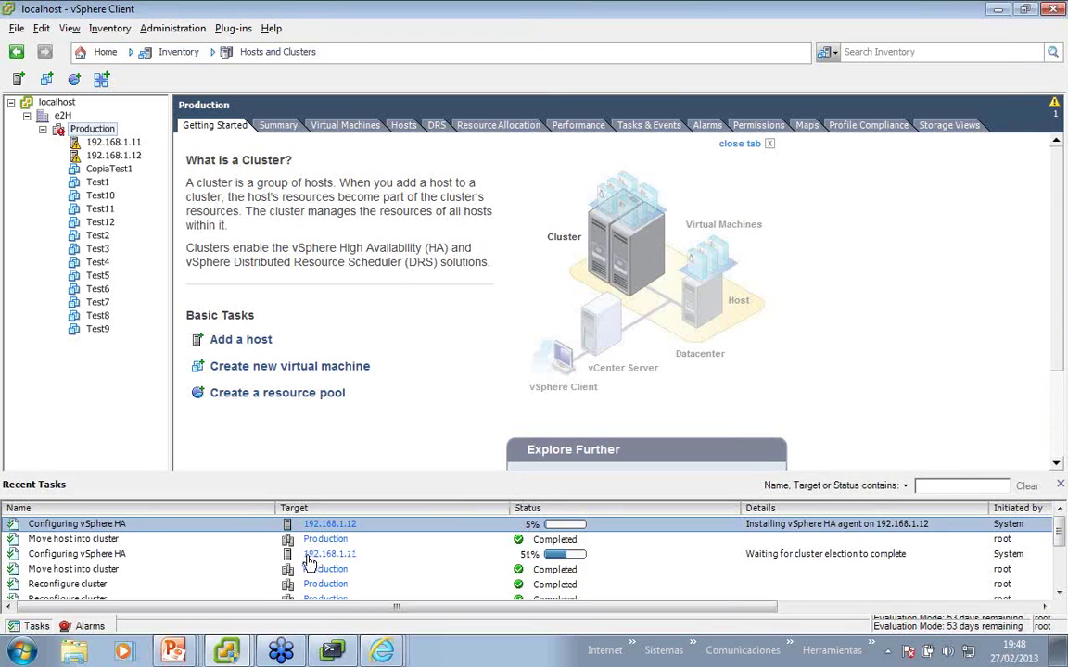
left_click(115, 554)
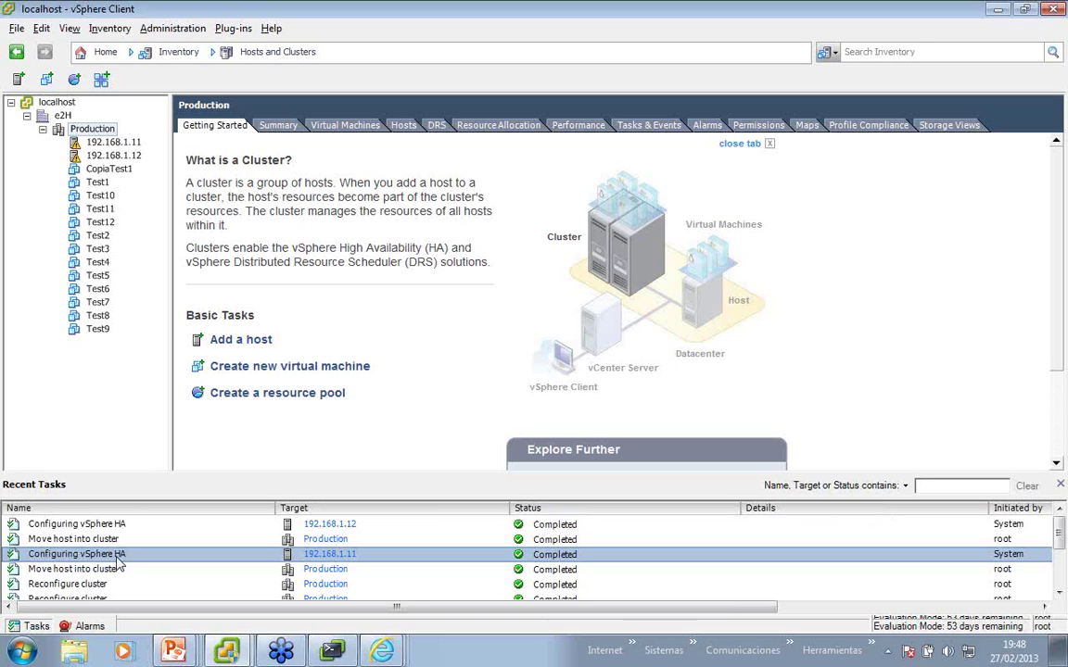
Try to remove the Production cluster from the inventory and close the error dialog.
right_click(88, 129)
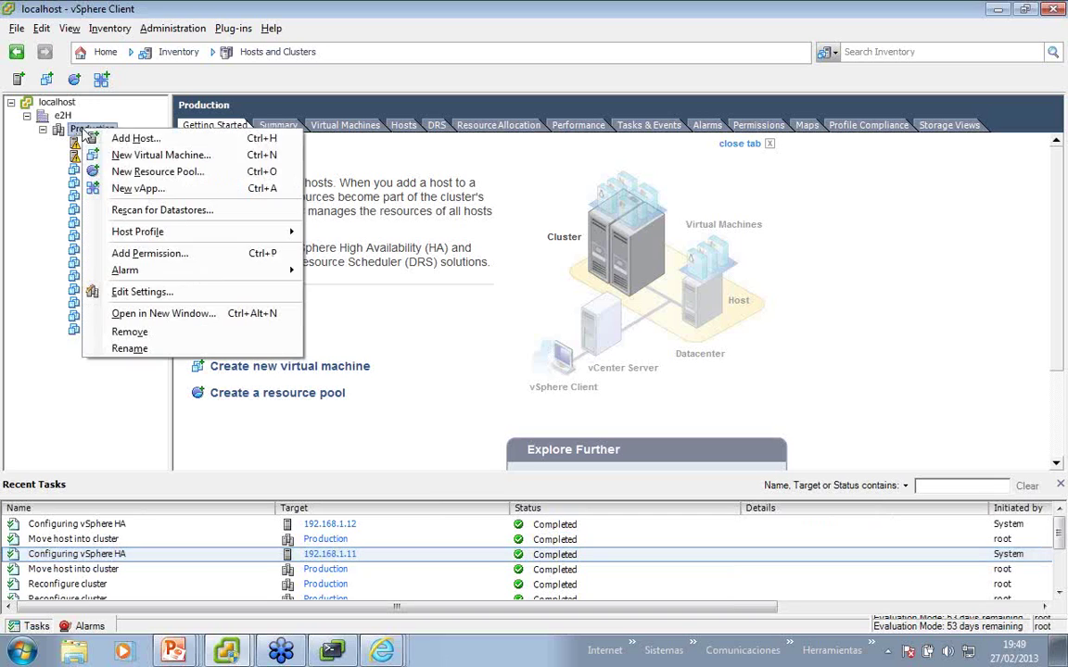
left_click(130, 331)
left_click(598, 383)
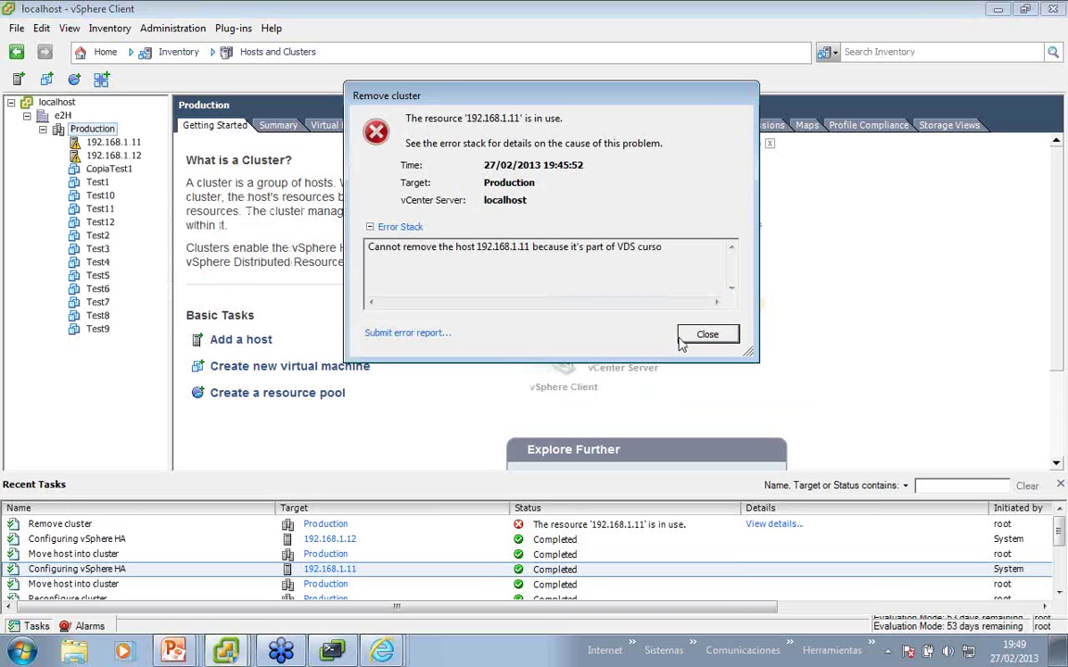
left_click(707, 335)
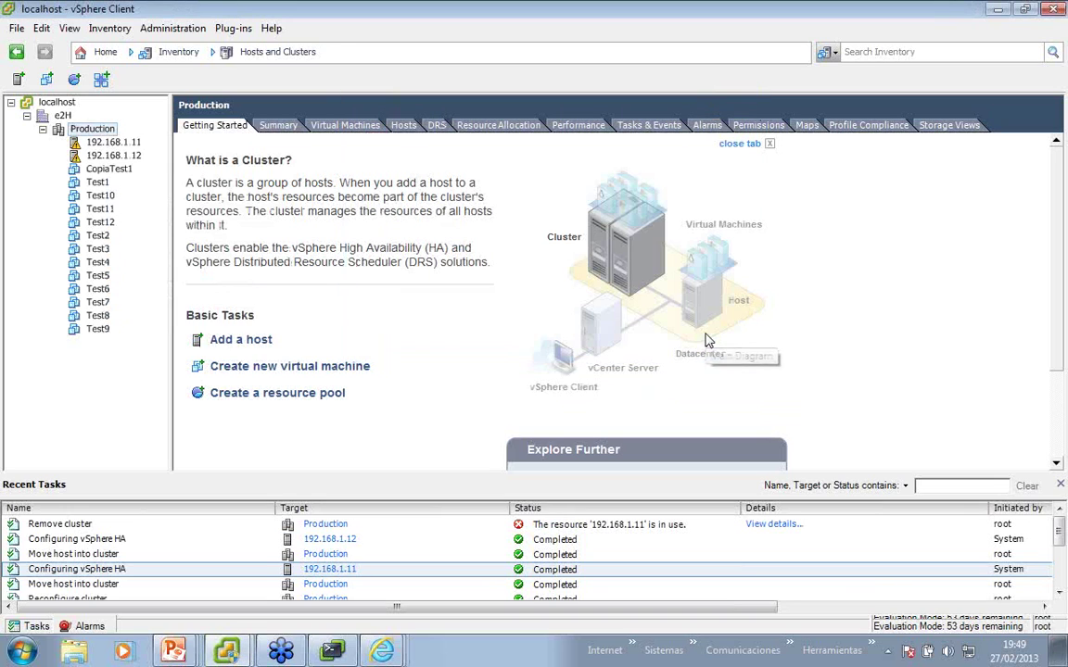
Put host 192.168.1.11 into maintenance mode without moving its powered-off and suspended virtual machines, and acknowledge the DRS warning.
right_click(125, 143)
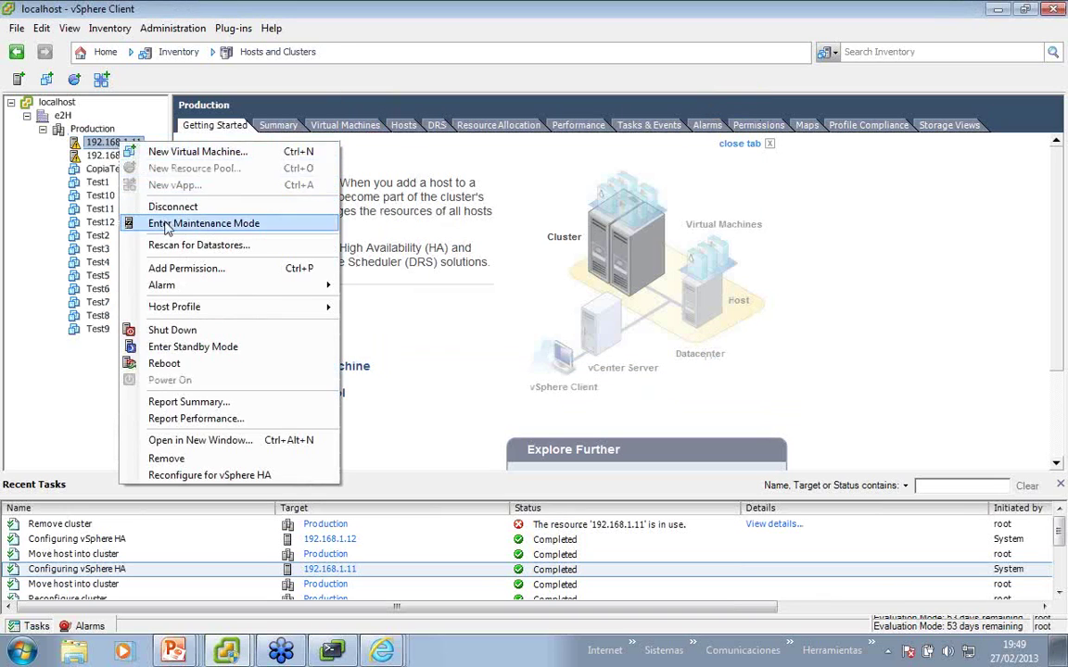
left_click(236, 224)
left_click(417, 339)
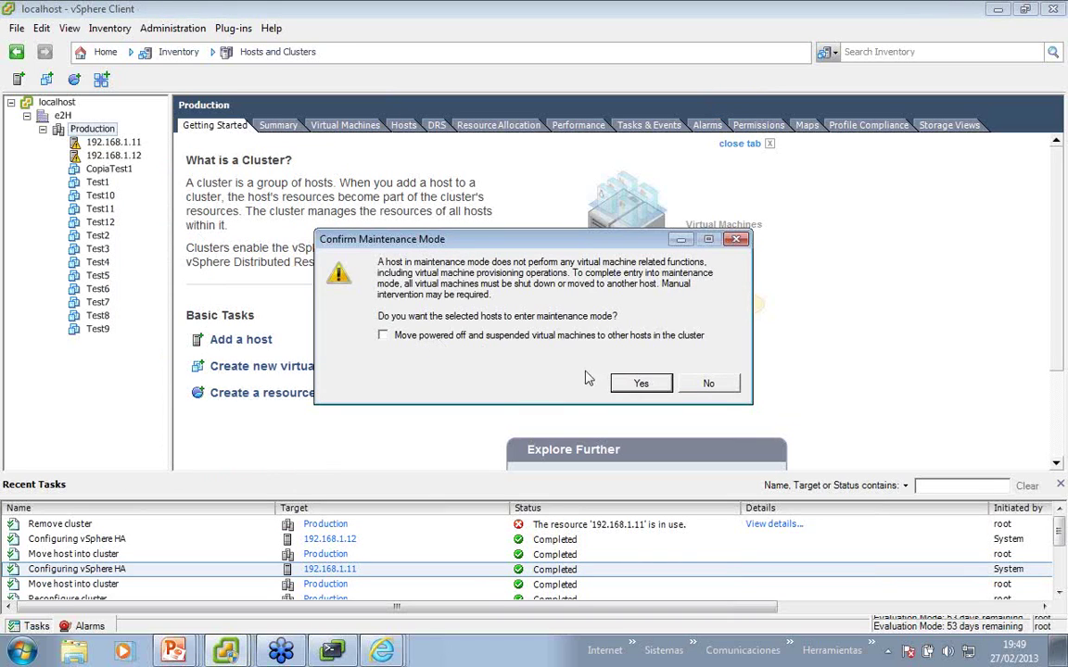
left_click(640, 383)
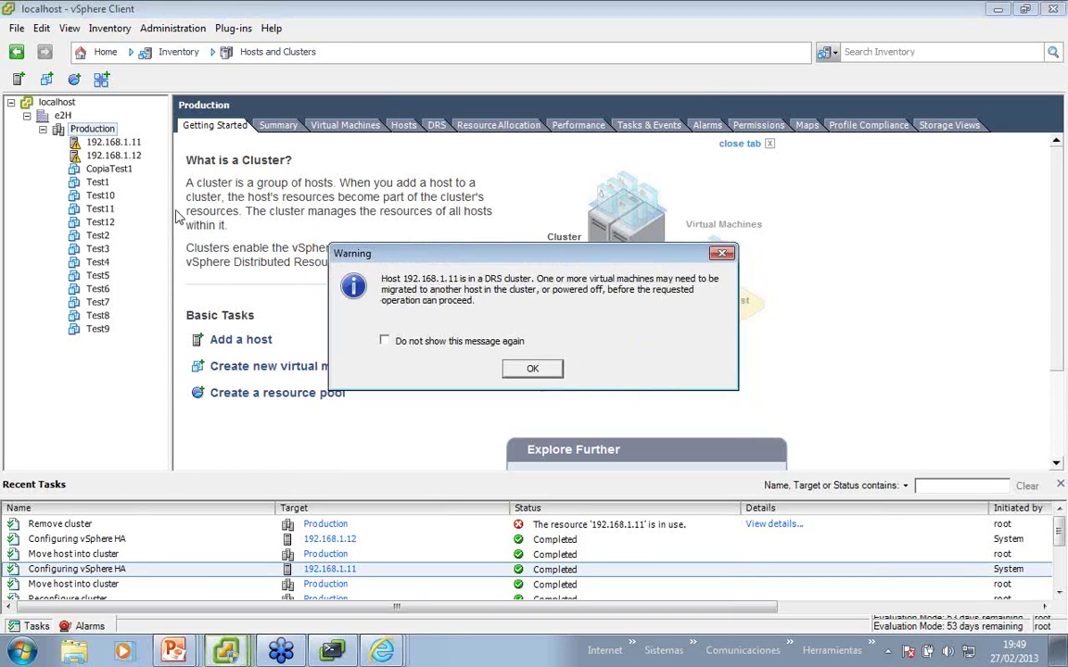
left_click(532, 368)
Put host 192.168.1.12 into maintenance mode without moving its powered-off and suspended virtual machines, and acknowledge the DRS warning.
right_click(123, 156)
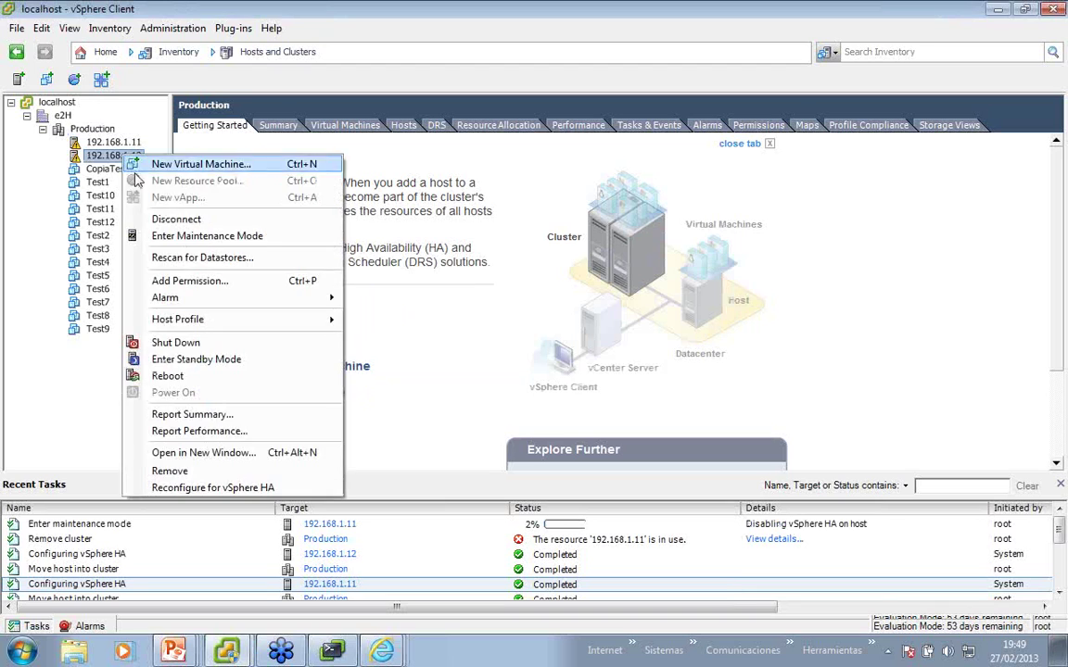
left_click(185, 223)
left_click(383, 335)
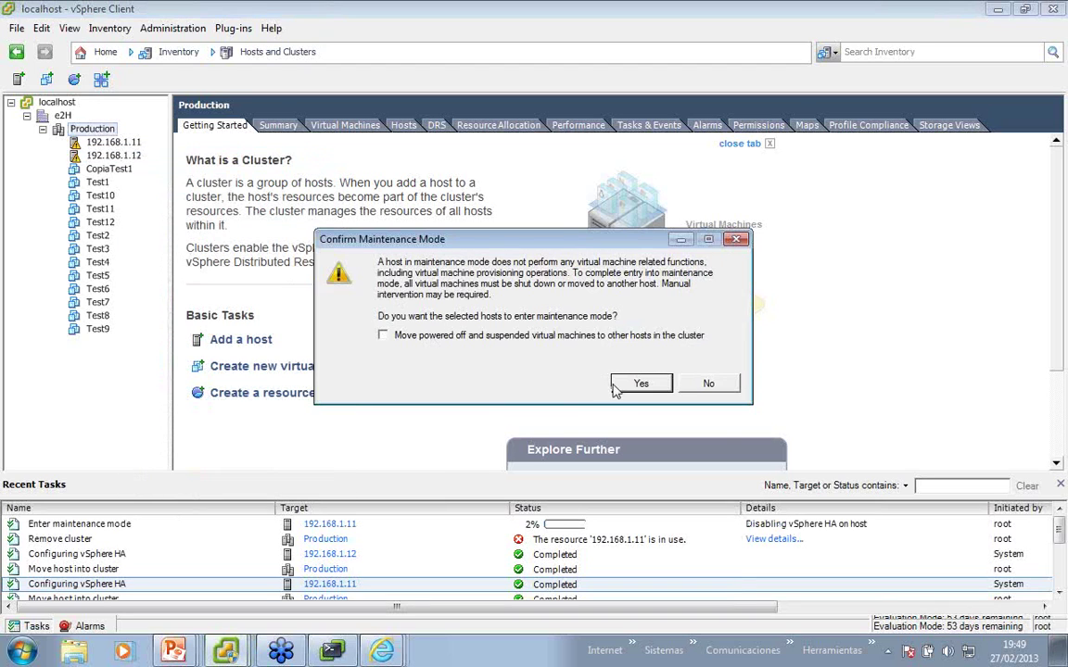
left_click(641, 383)
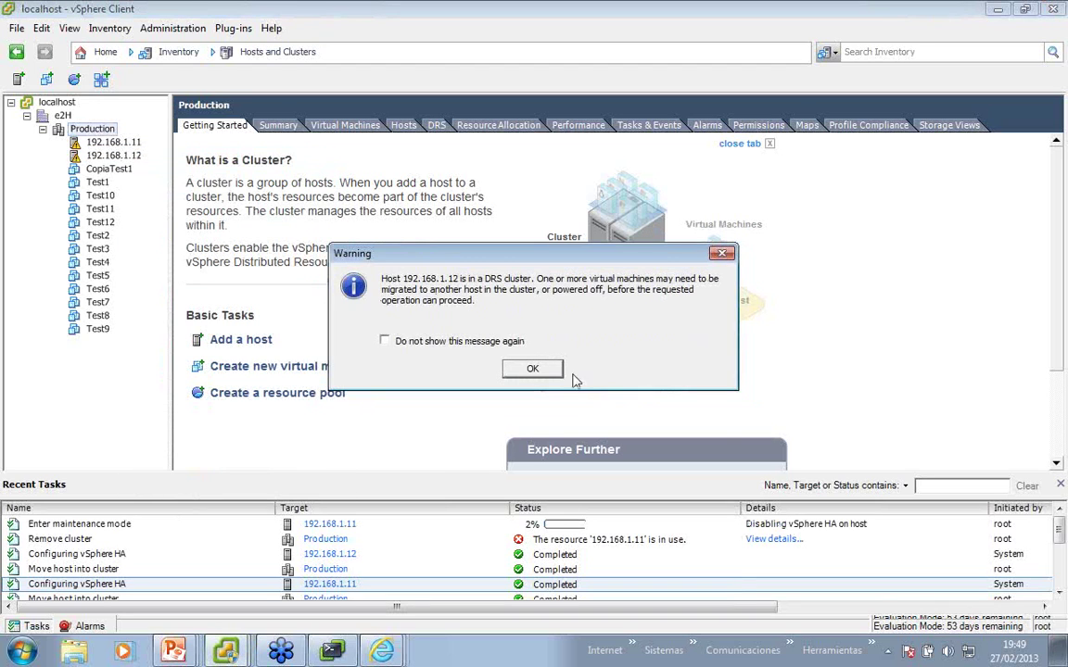
left_click(532, 369)
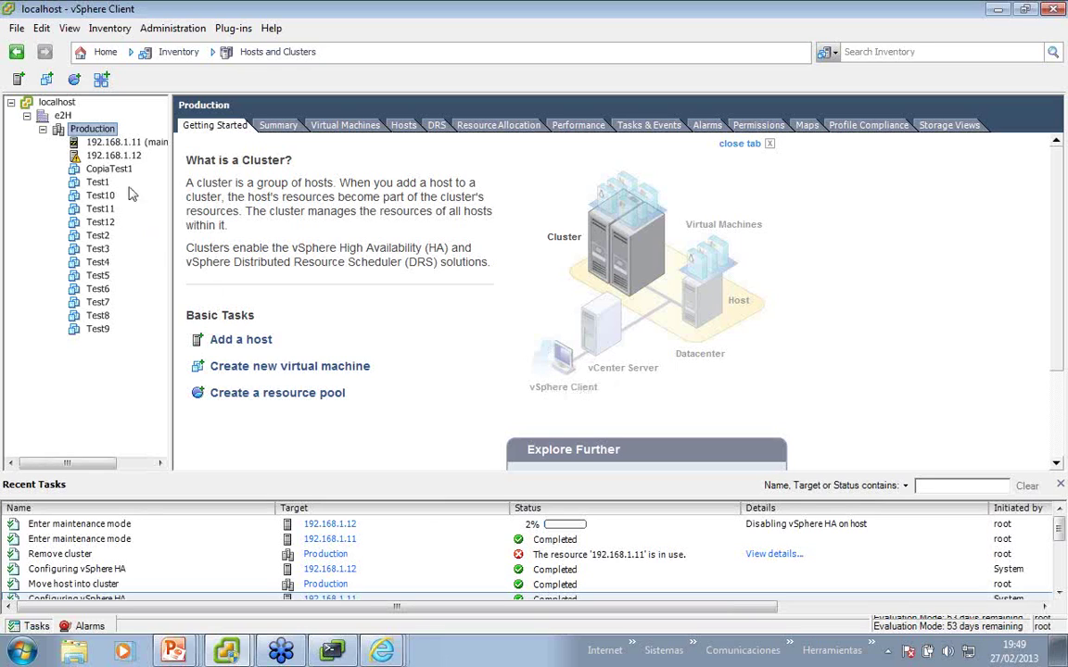
Move hosts 192.168.1.11 and 192.168.1.12 out of the Production cluster into the e2H datacenter.
left_click_drag(113, 154, 65, 117)
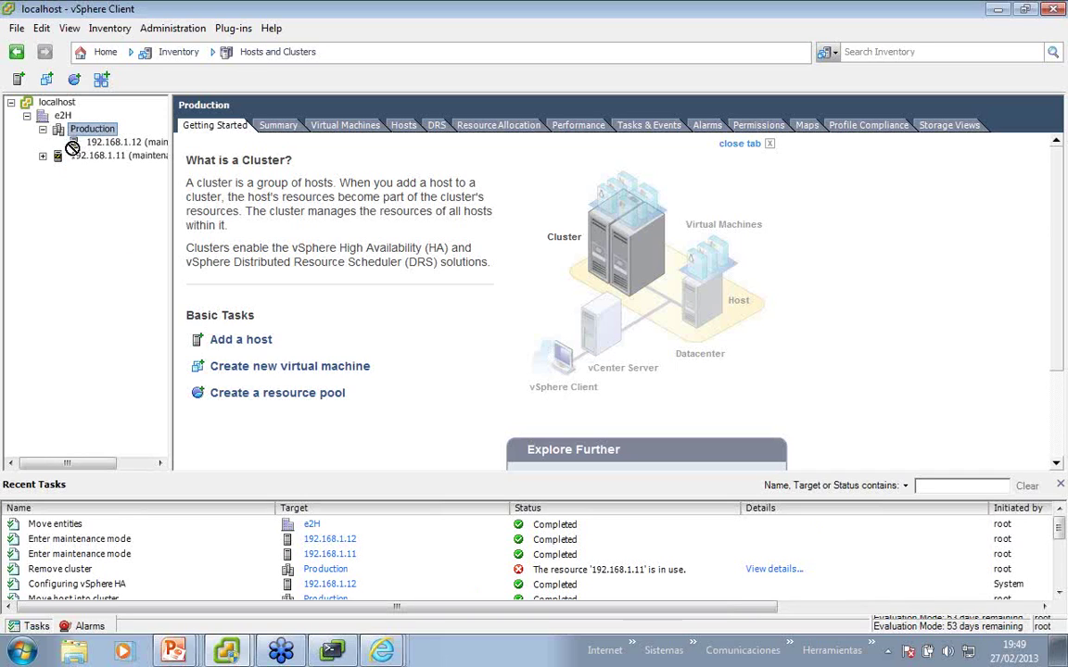
left_click_drag(83, 134, 64, 117)
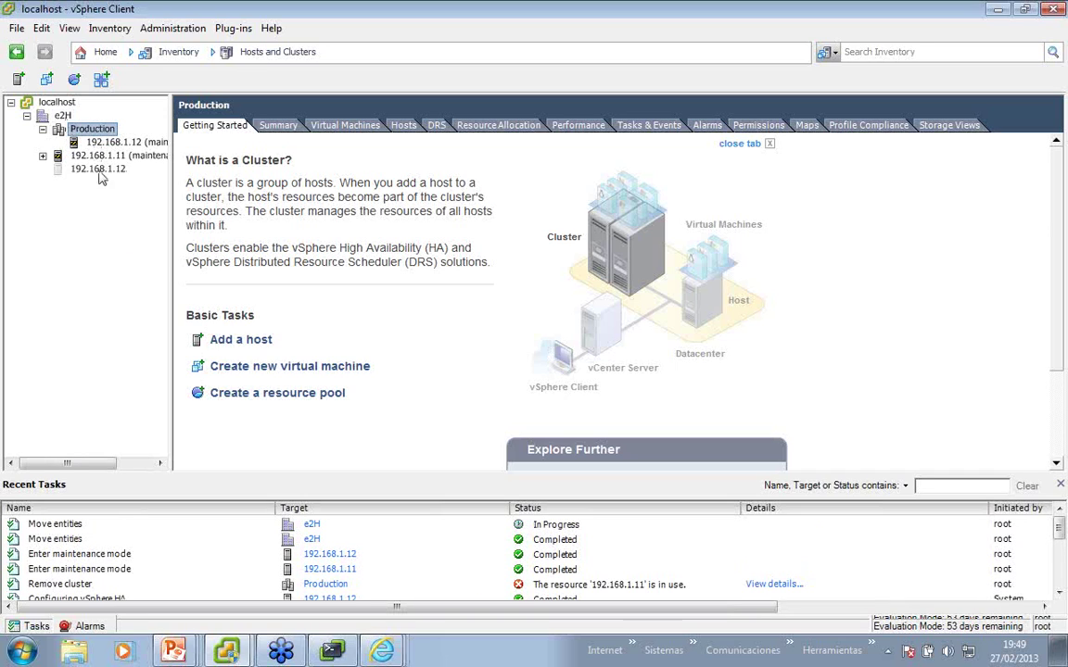
Take hosts 192.168.1.11 and 192.168.1.12 out of maintenance mode.
left_click(102, 142)
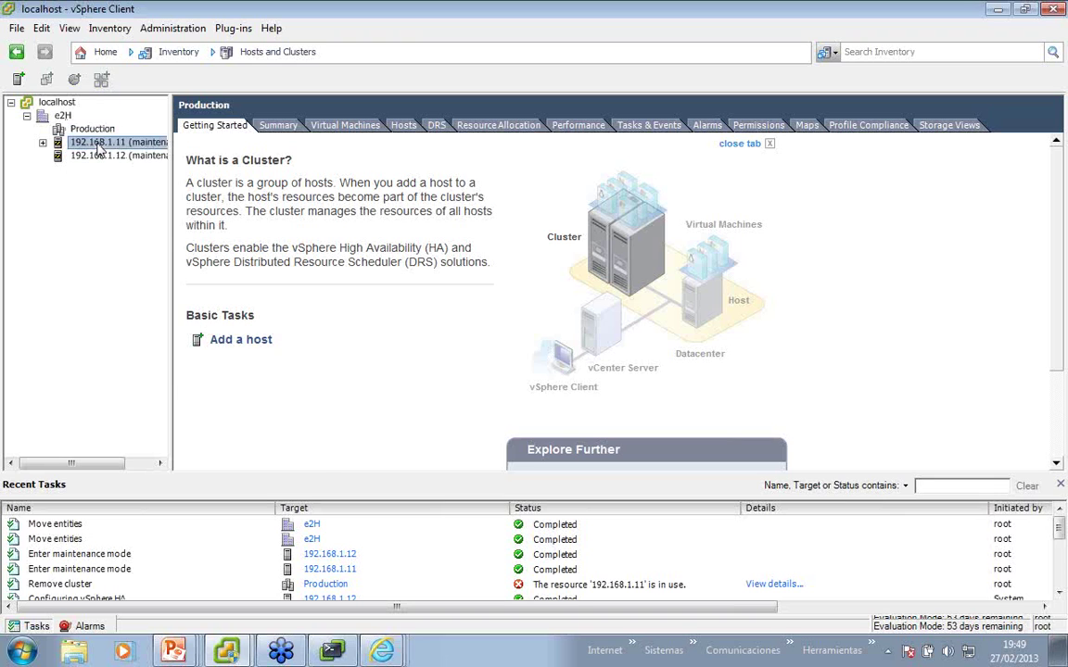
right_click(109, 142)
left_click(139, 223)
left_click(98, 155)
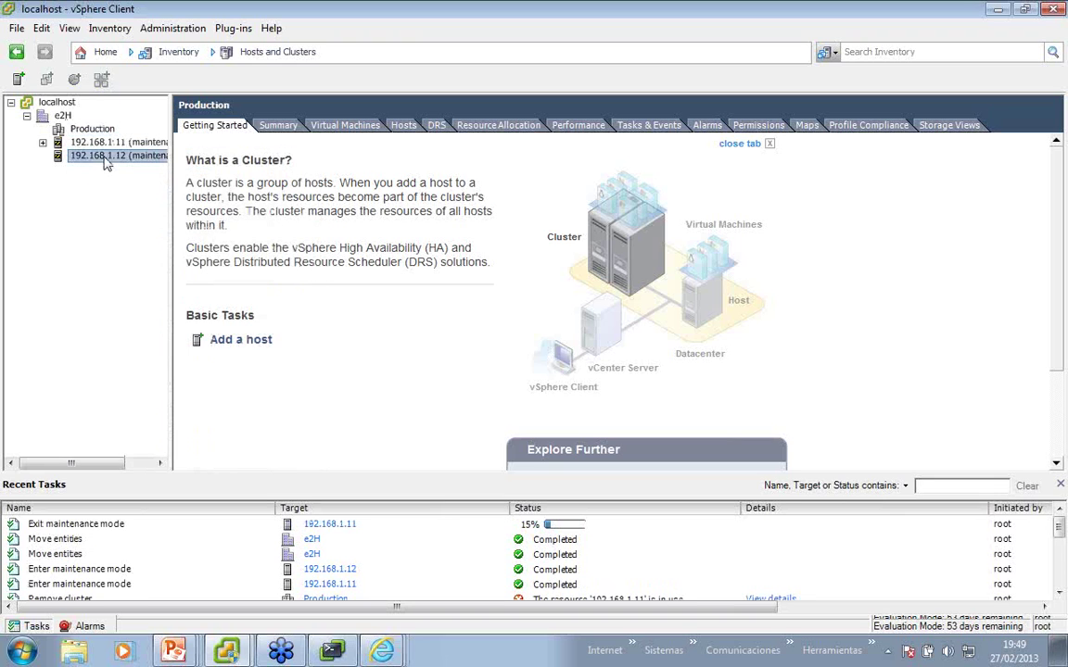
right_click(97, 155)
left_click(146, 239)
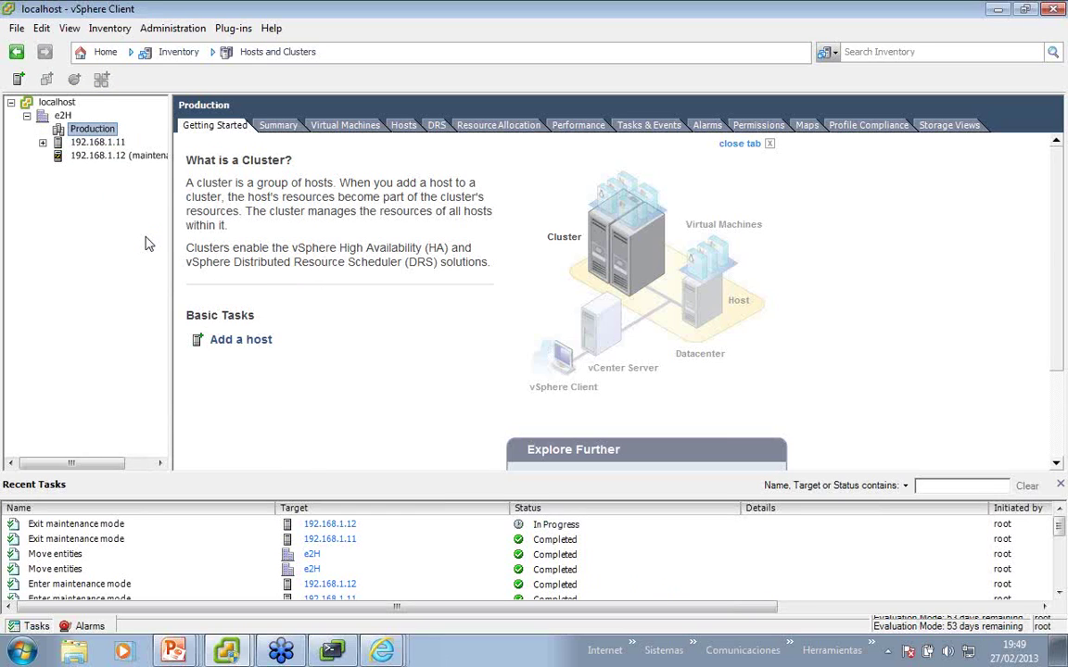
Switch to PowerCLI, clear the console, and list the hosts with get-vmhost.
key("alt+Tab")
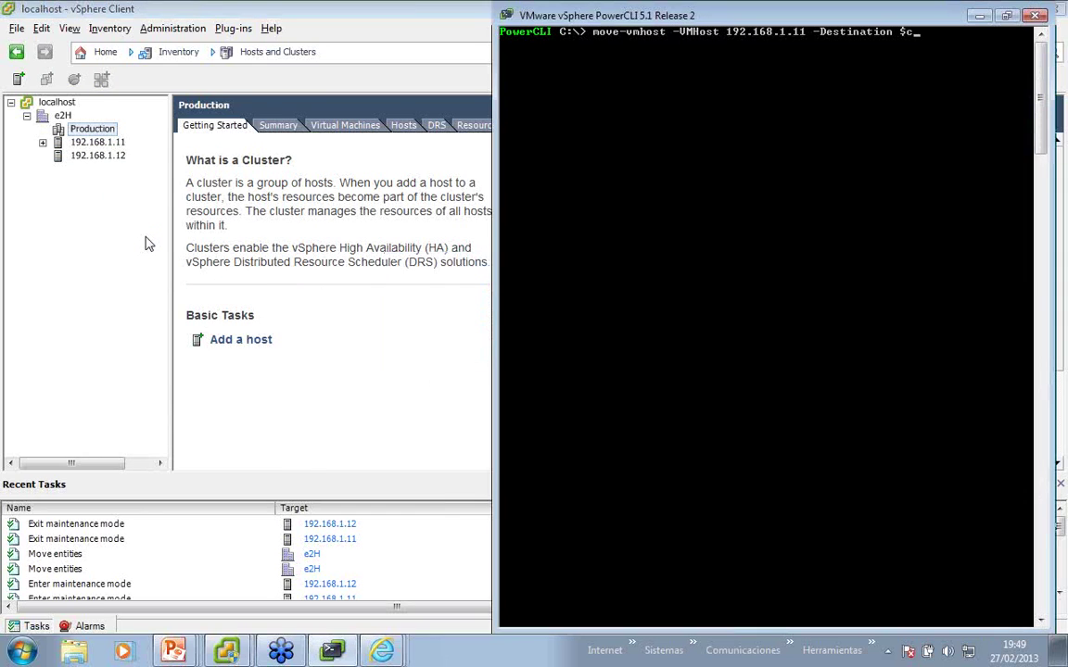
key("Return")
type("cls")
key("Return")
type("get-")
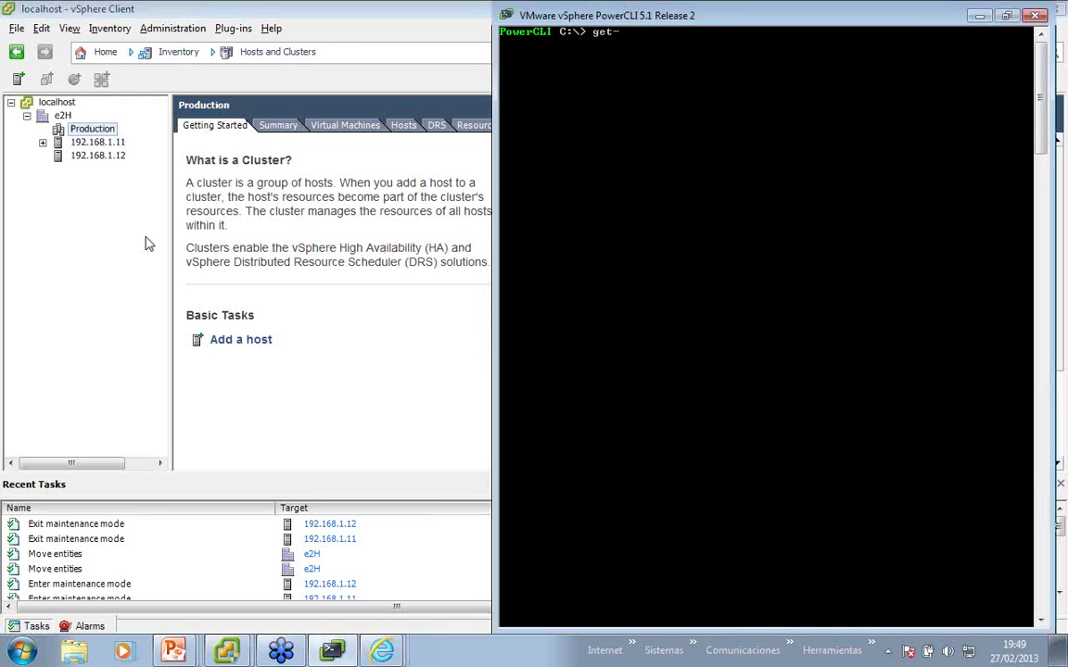
type("vmhost")
key("Return")
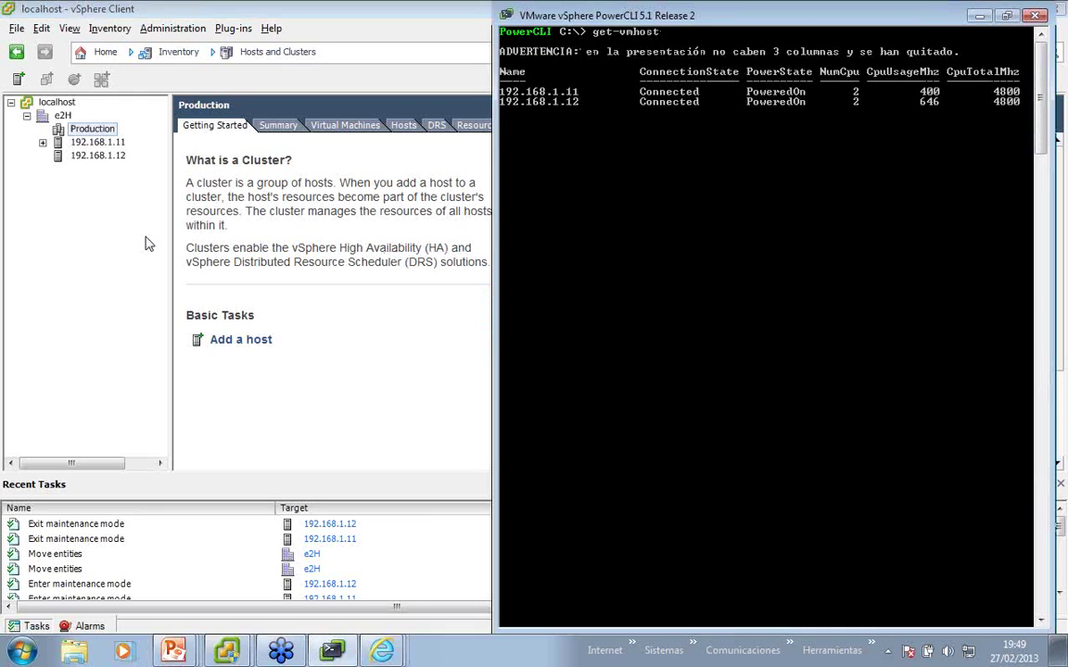
key("Up")
key("Up")
key("Down")
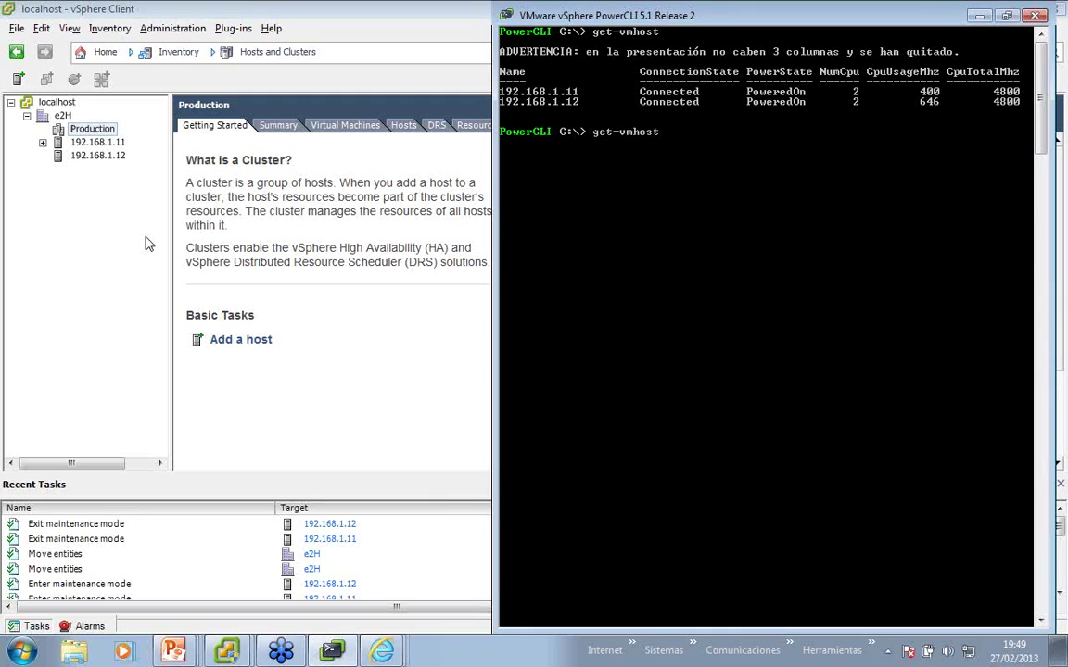
key("BackSpace")
key("BackSpace")
key("BackSpace")
key("BackSpace")
key("BackSpace")
key("BackSpace")
key("BackSpace")
key("BackSpace")
key("BackSpace")
key("BackSpace")
Move all hosts into the cluster by running Move-VMHost -VMHost (get-vmhost) -Destination (Get-Cluster -Name Production).
type("move-vmh")
key("Tab")
type("-v")
key("Tab")
type("(")
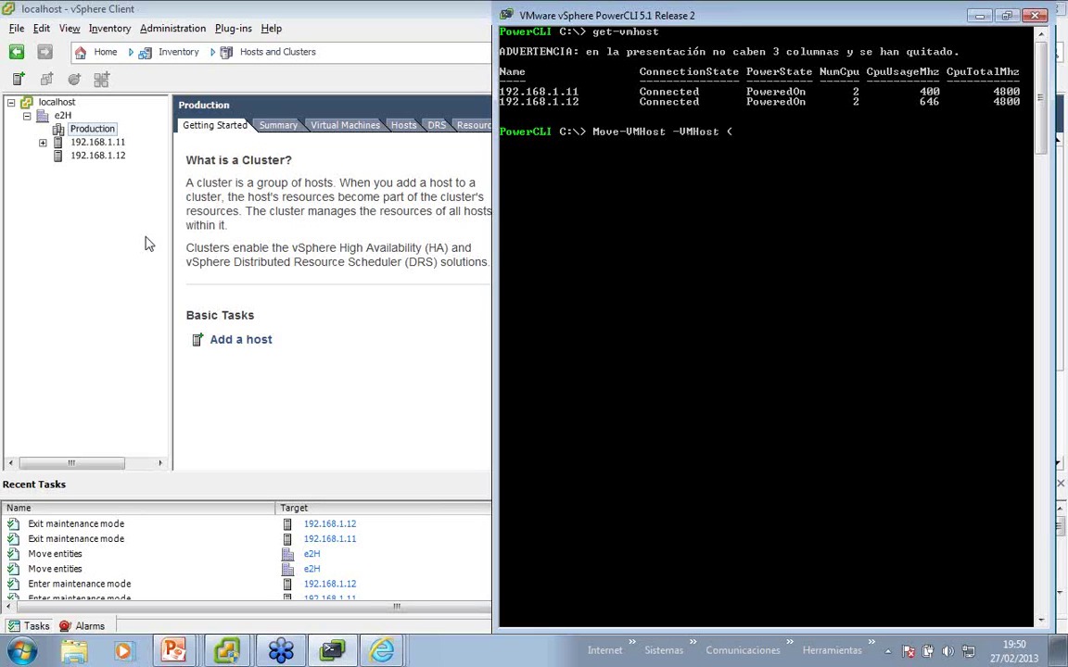
type("get-vmhost) -d")
key("Tab")
type("(")
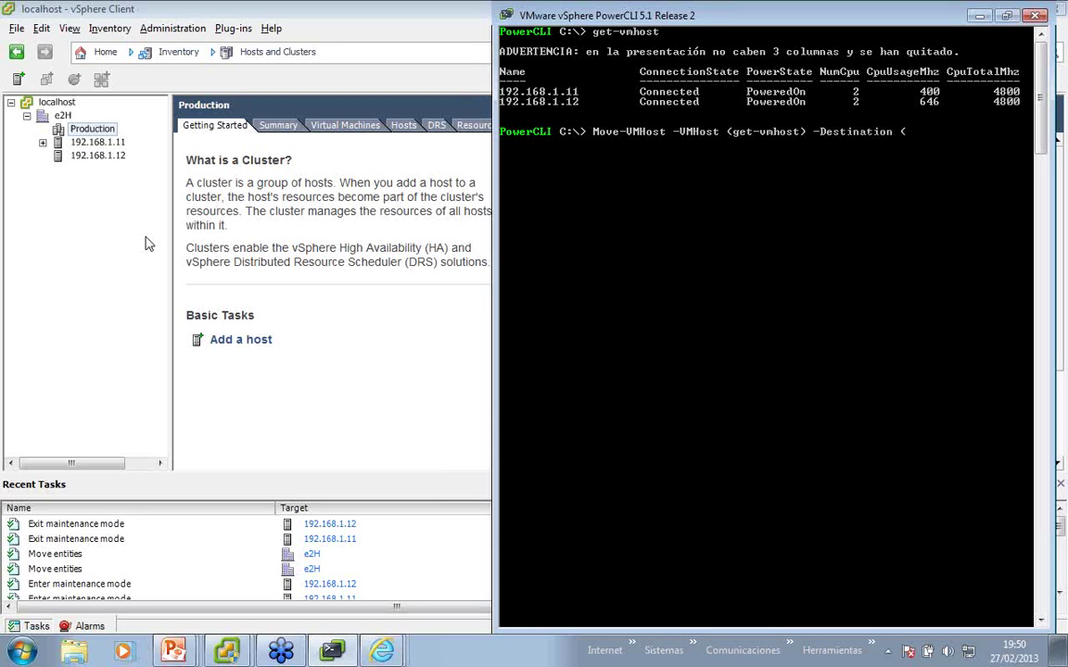
type("Get-Cluster -VMHost")
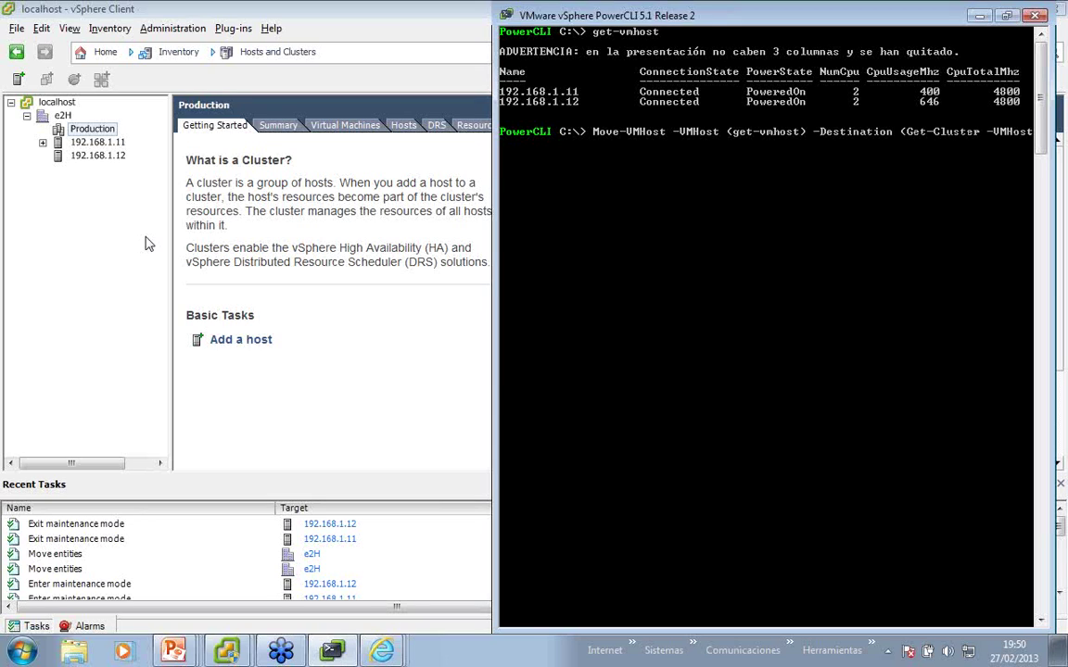
key("BackSpace")
key("BackSpace")
key("BackSpace")
key("BackSpace")
key("BackSpace")
key("BackSpace")
type("Name Production)")
key("Return")
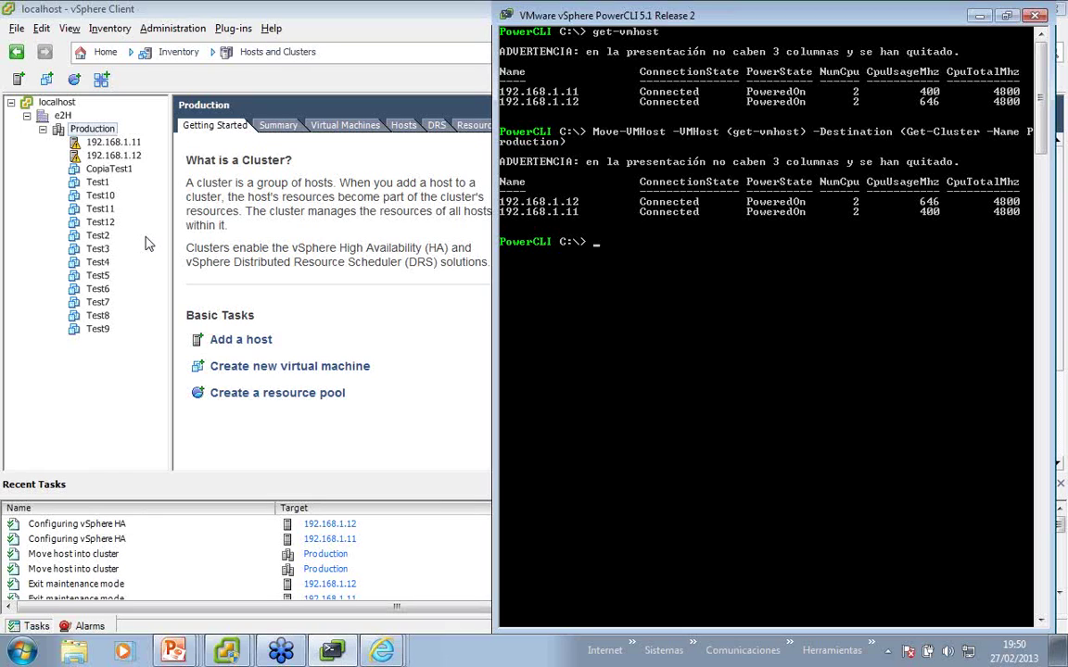
Put all hosts into maintenance mode by running Set-VMHost -VMHost (Get-VMHost) -State Maintenance.
type("set-vmh")
key("Tab")
type("-vmh")
key("Tab")
type("(ge")
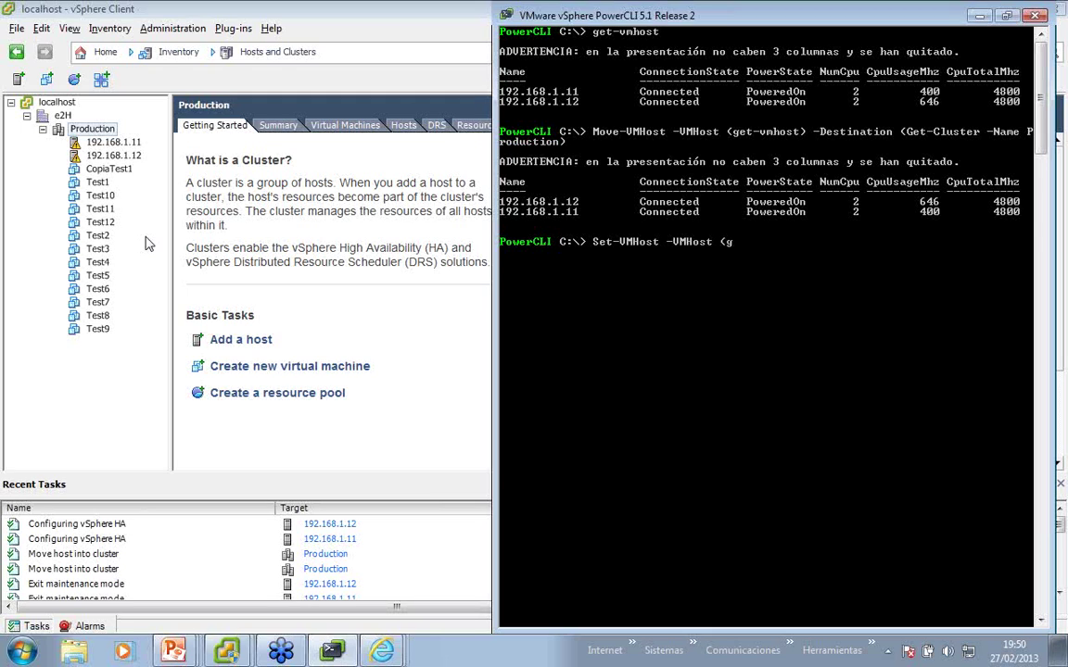
key("Tab")
key("BackSpace")
key("BackSpace")
key("BackSpace")
key("BackSpace")
key("BackSpace")
type("-vmg")
key("Tab")
key("Tab")
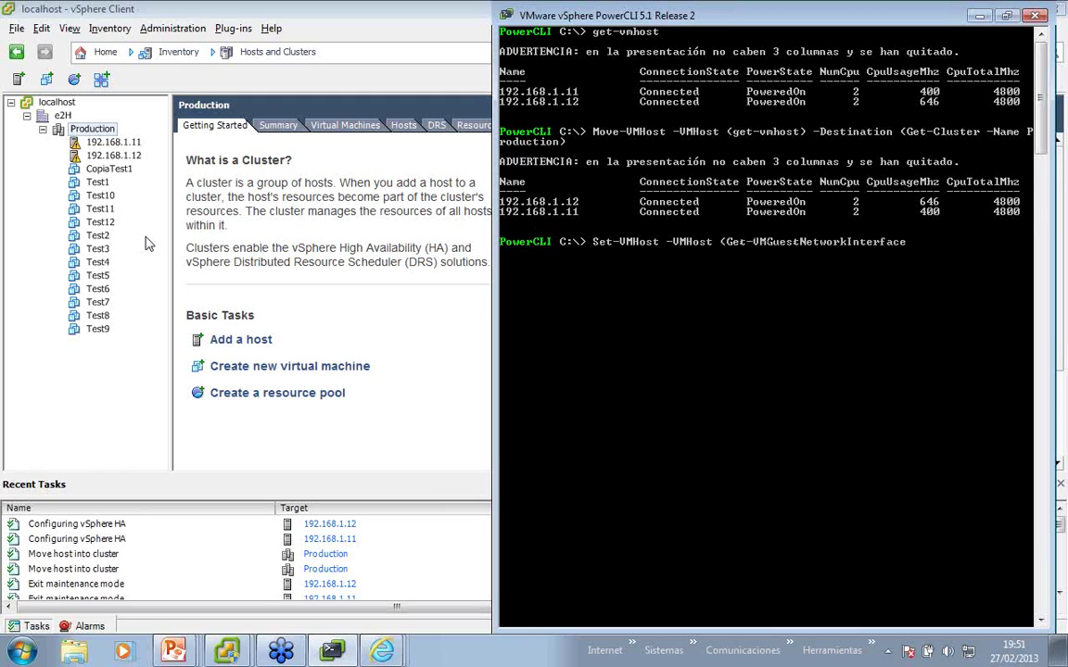
key("Tab")
key("BackSpace")
key("BackSpace")
key("BackSpace")
key("BackSpace")
key("BackSpace")
key("BackSpace")
key("BackSpace")
key("BackSpace")
key("BackSpace")
type("H")
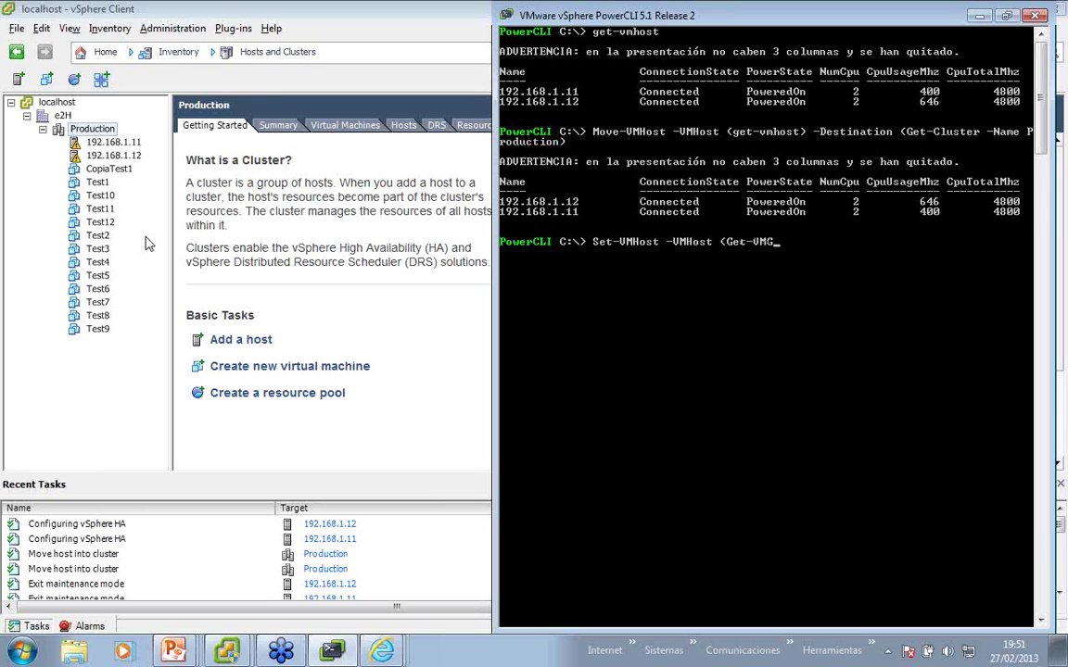
key("Tab")
type(") -State")
key("Tab")
key("Tab")
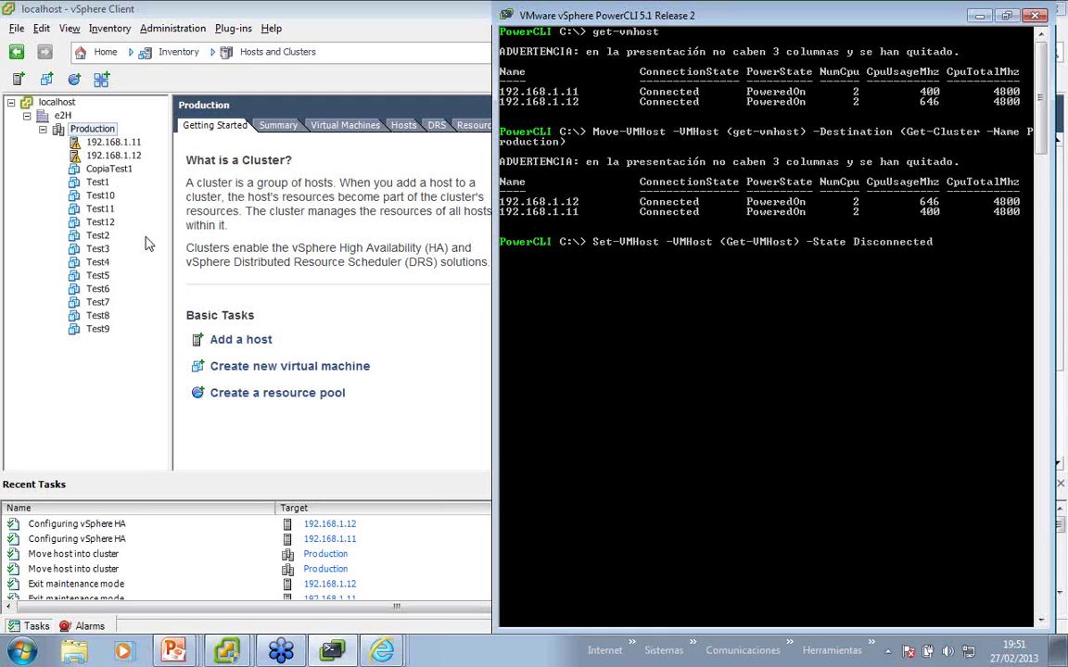
key("Tab")
key("Return")
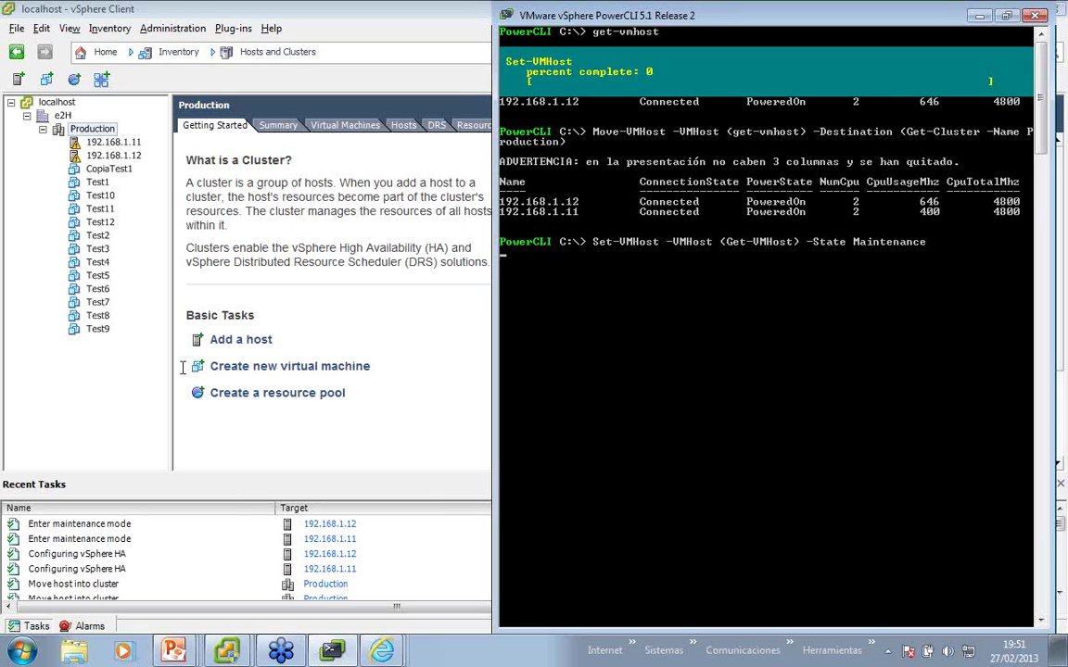
Check the progress of the maintenance mode tasks in vSphere Client and return to PowerCLI.
left_click(196, 442)
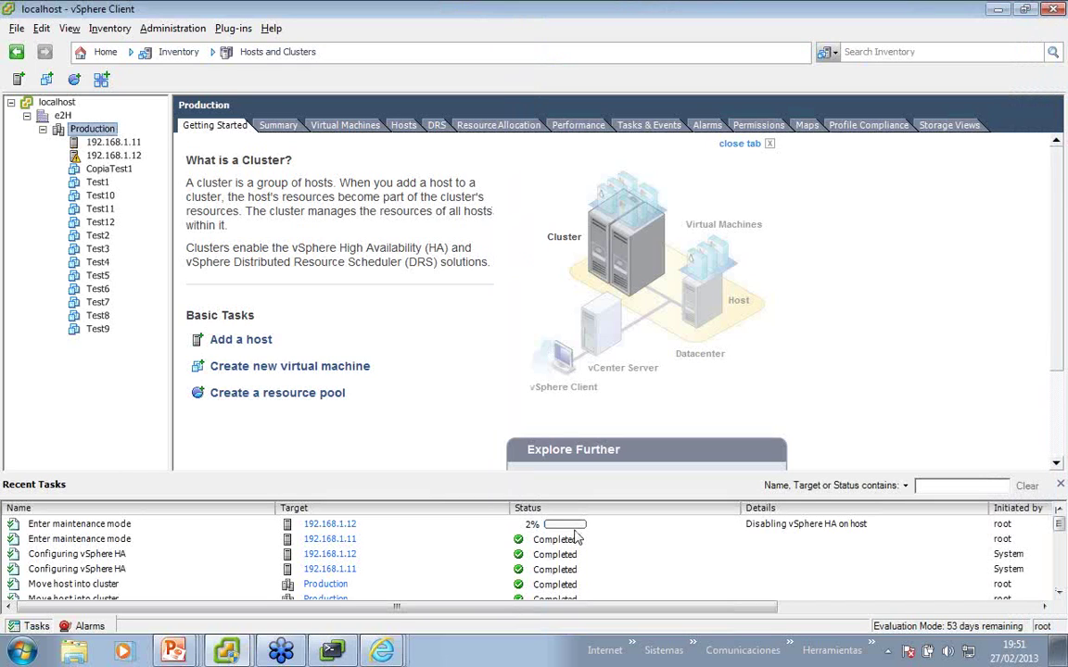
key("alt+Tab")
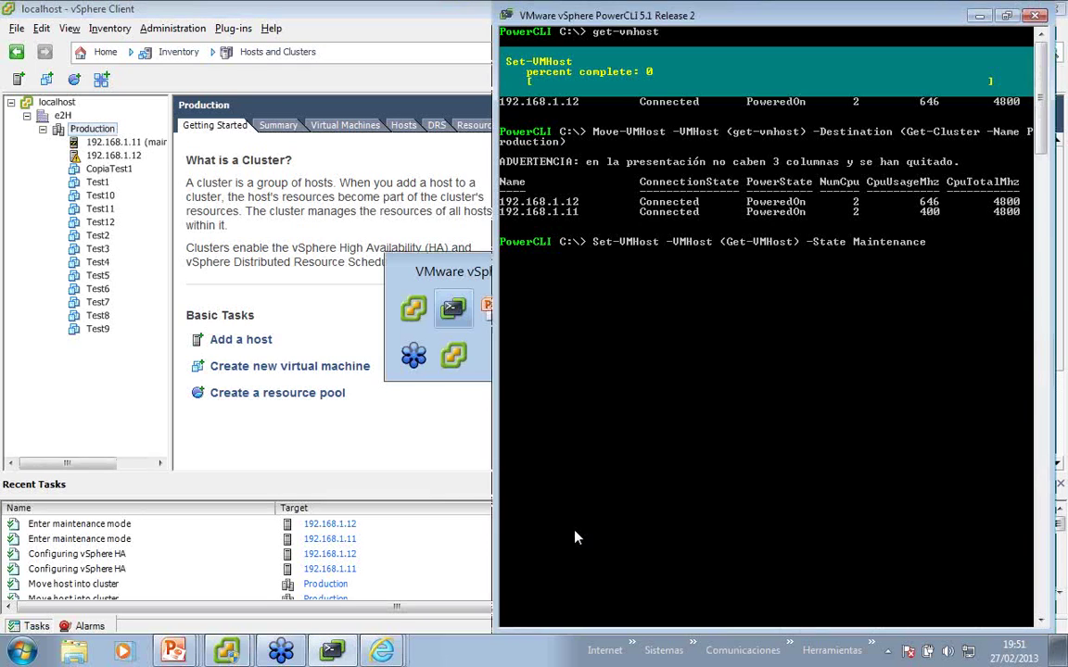
key("alt+Tab")
key("alt+Tab")
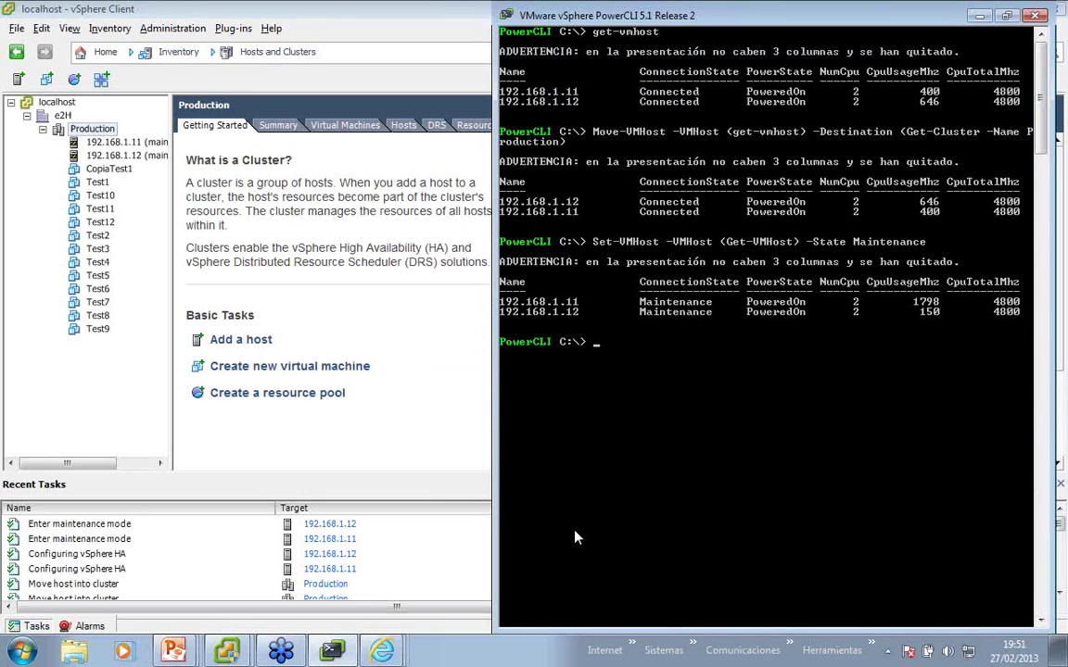
Move all hosts out of the cluster by running move-vmhost -VMHost (get-vmhost) -Destination (Get-Datacenter).
type("move-vmhost -VMHost")
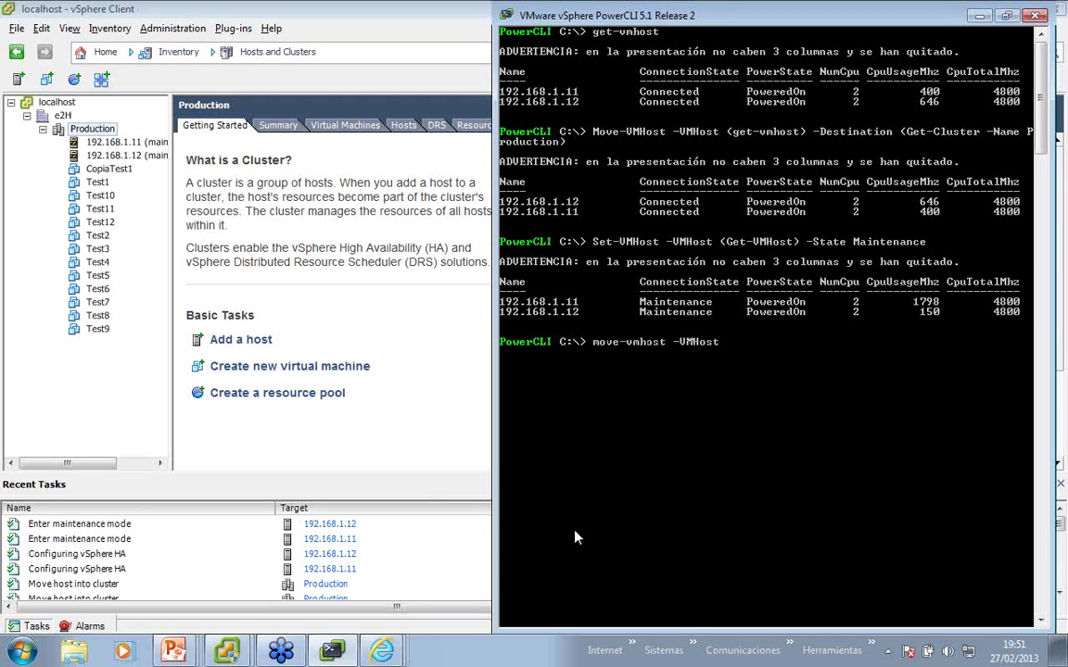
type(" (get-vmhost) -Destination")
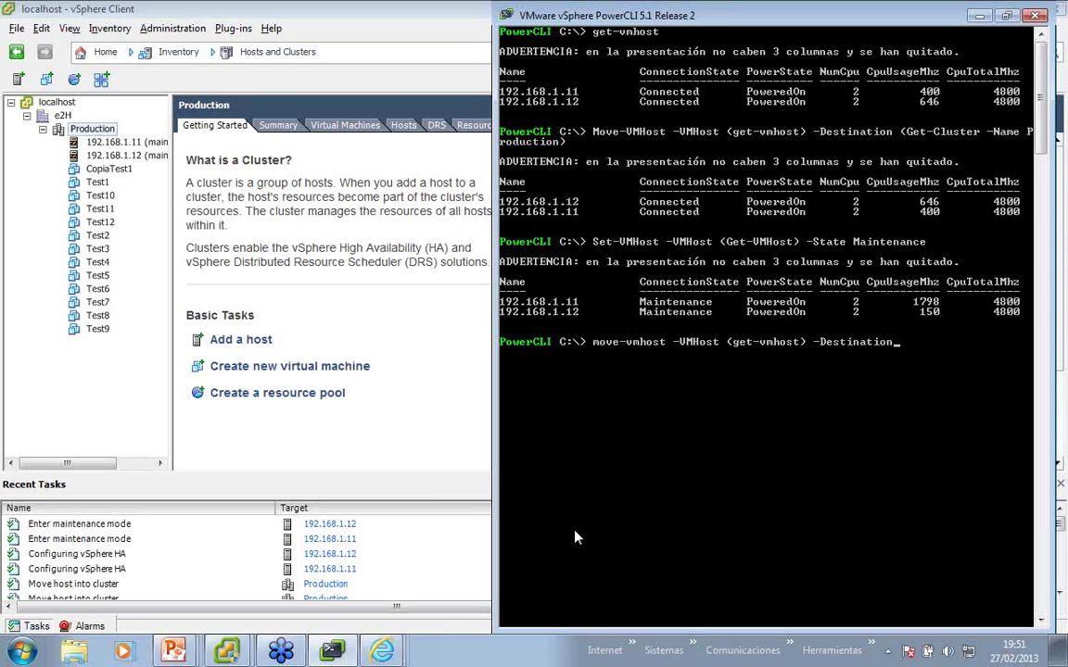
type(" (Get-Datacenter)")
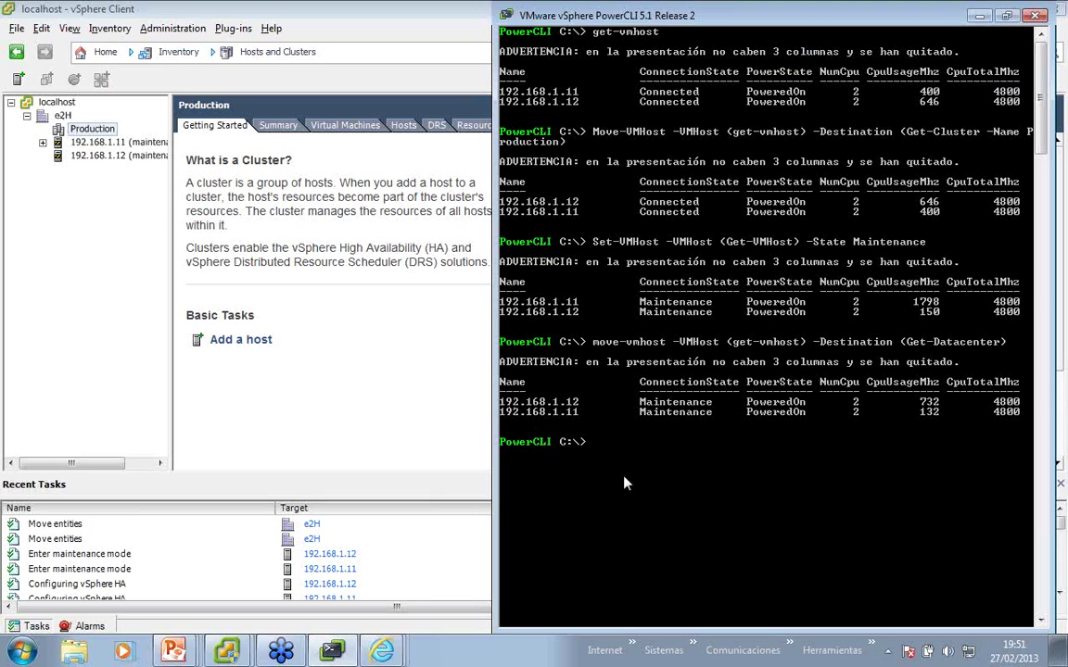
Take all hosts out of maintenance mode by running set-vmhost -VMHost (get-vmhost) -State Connected.
type("set-vmhost -VMHost (")
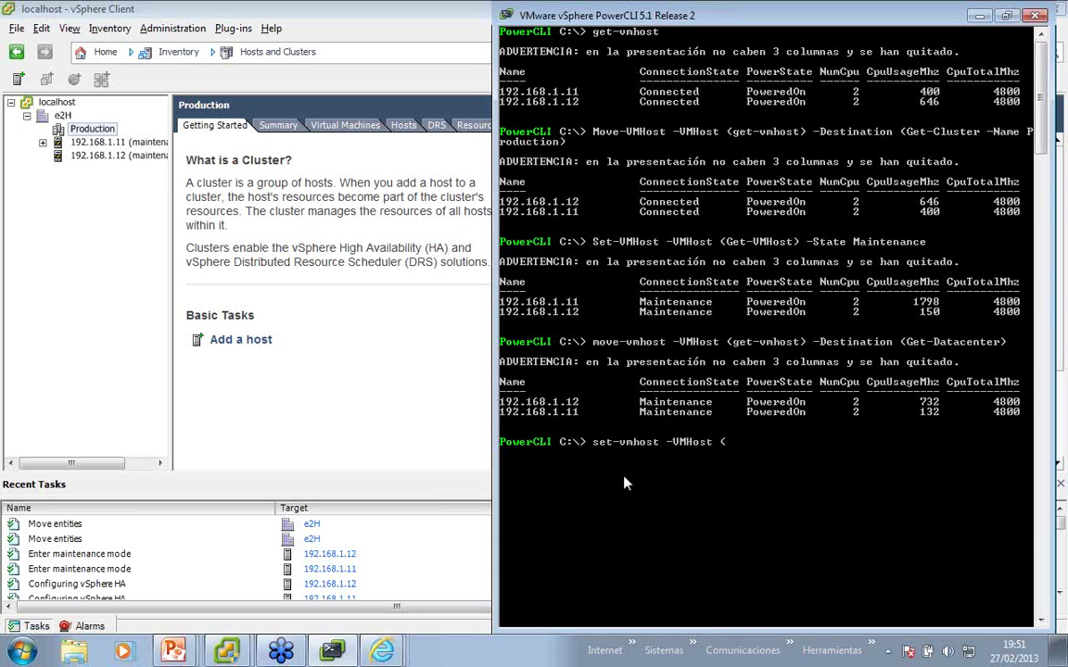
type("get-vmhost)")
type(" -de")
key("BackSpace")
key("BackSpace")
type("State ")
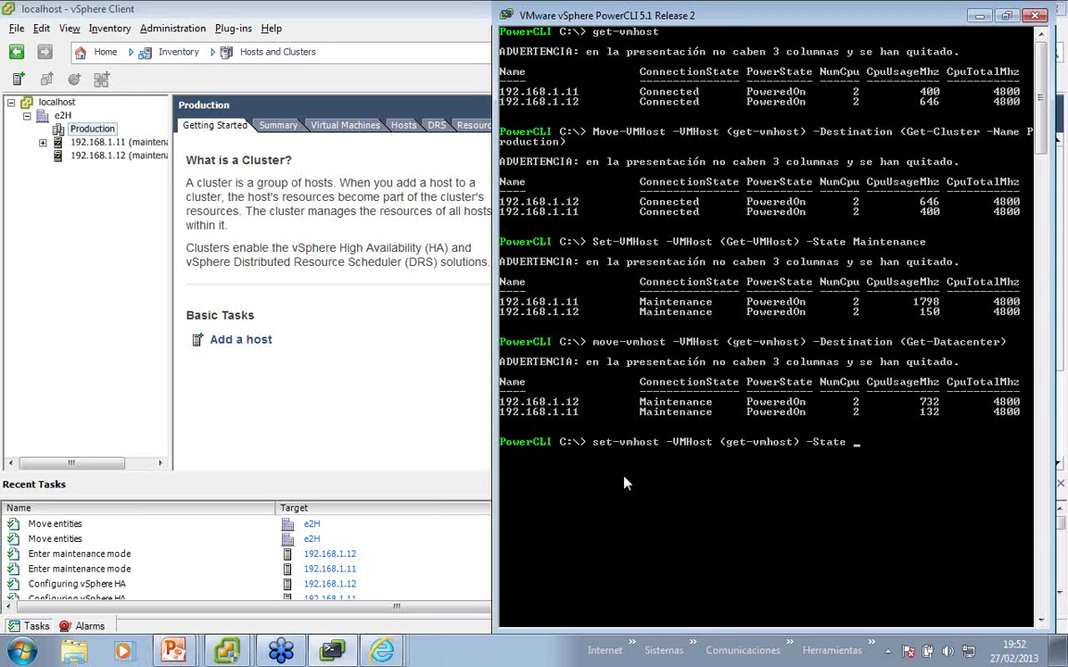
type("Connected")
key("Tab")
key("shift+Tab")
key("Return")
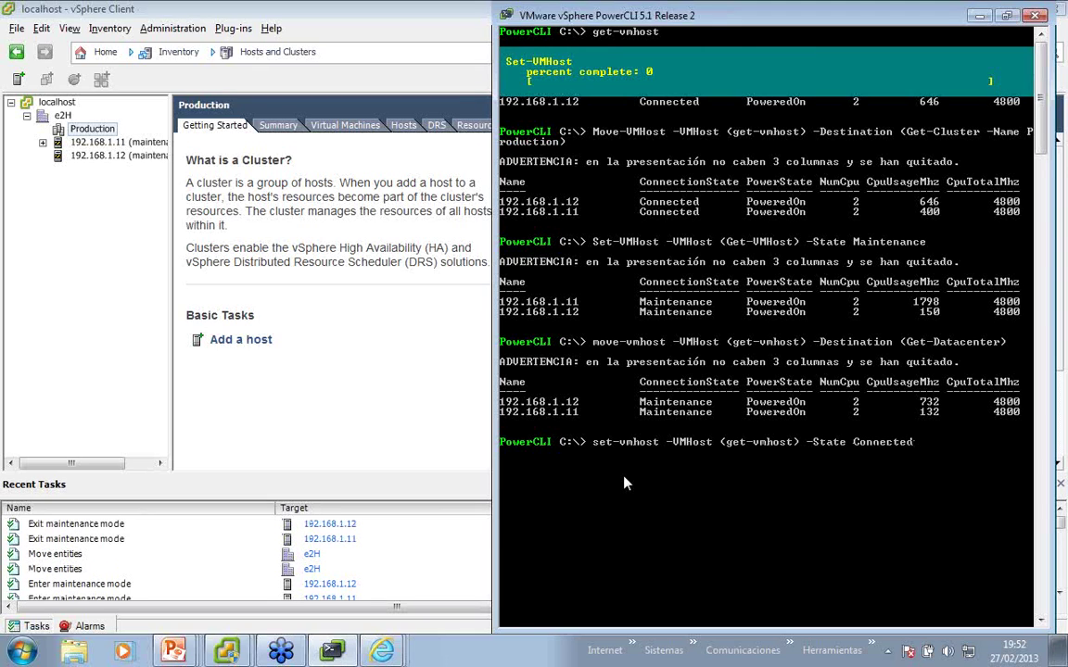
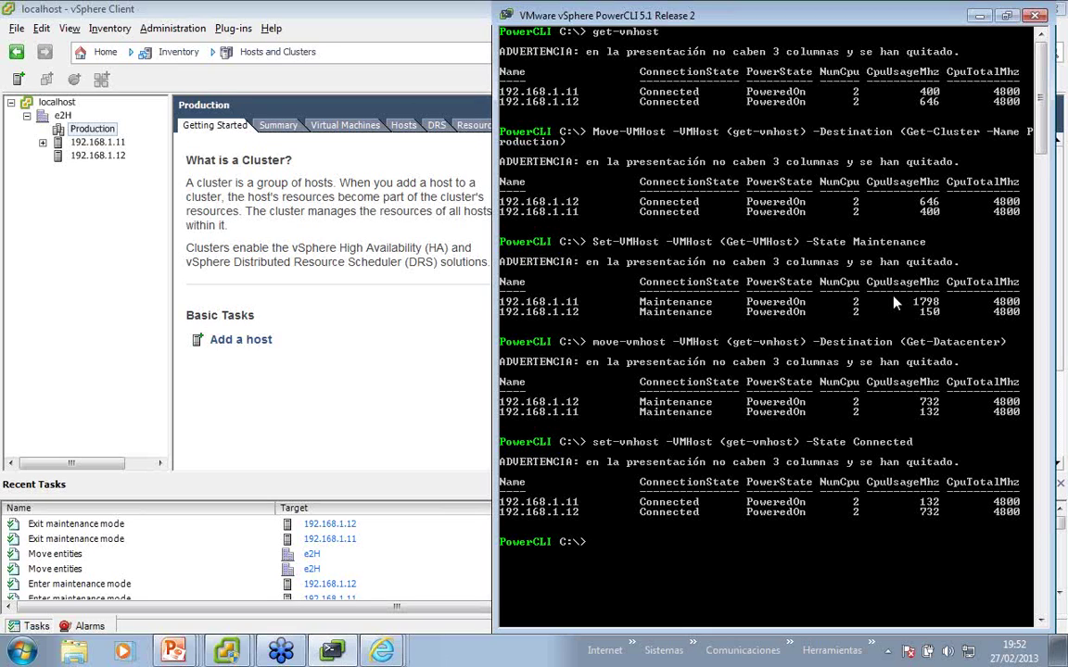
key("alt+Tab")
key("alt+Tab")
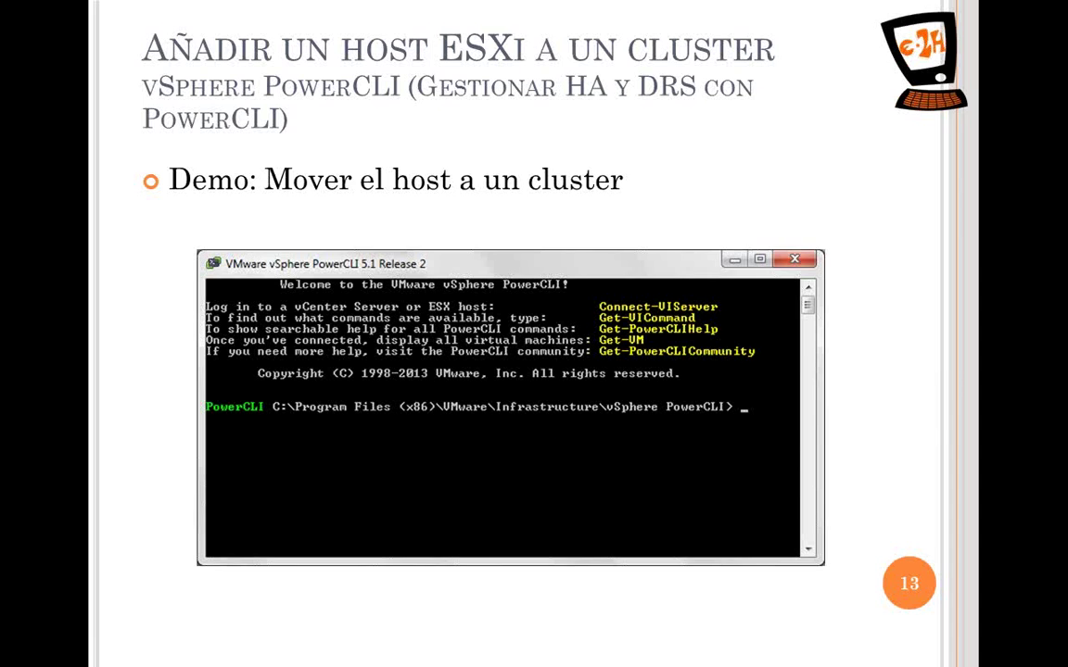
key("alt+Tab")
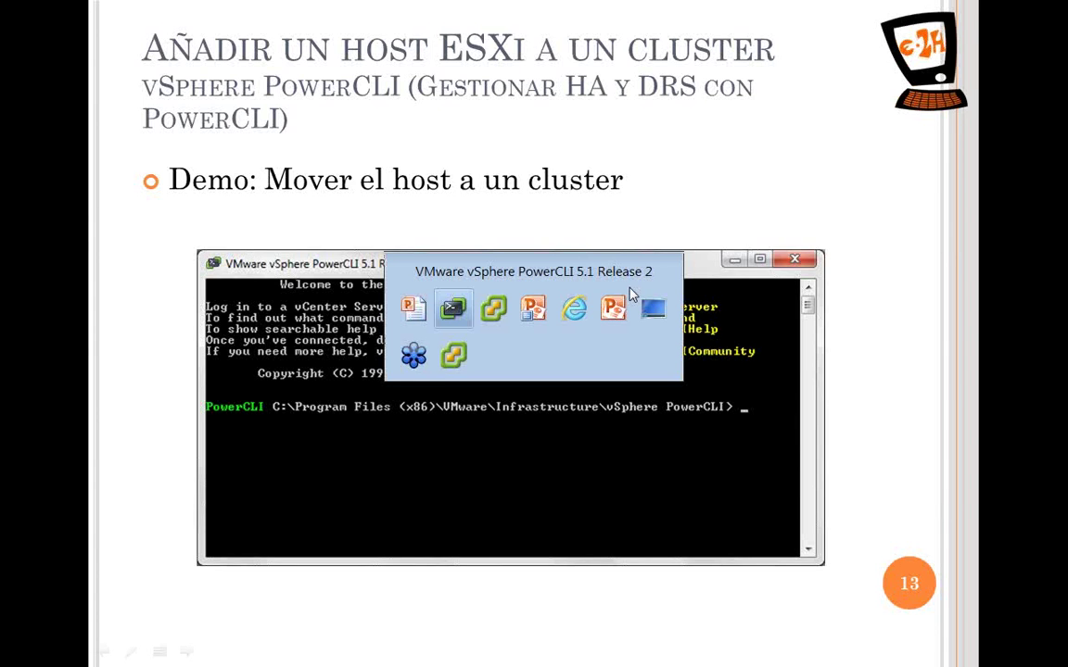
Move all hosts back into the cluster by running move-vmhost -vmhost (Get-VMHost) -Destination (get-cluster).
type("m")
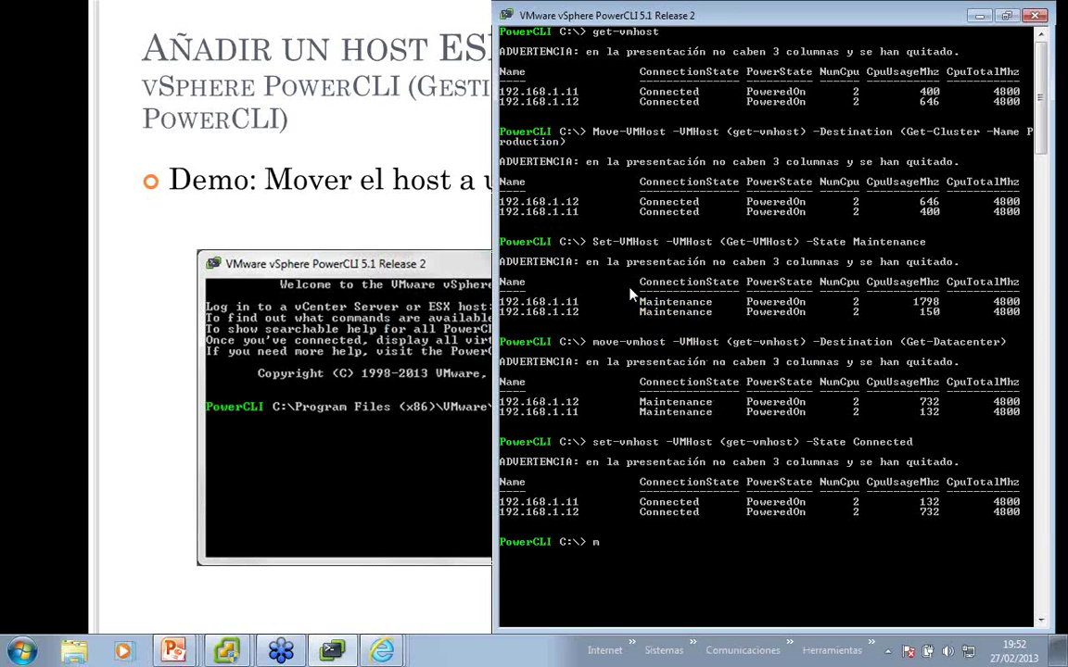
type("ove-vmhost -vmhost ")
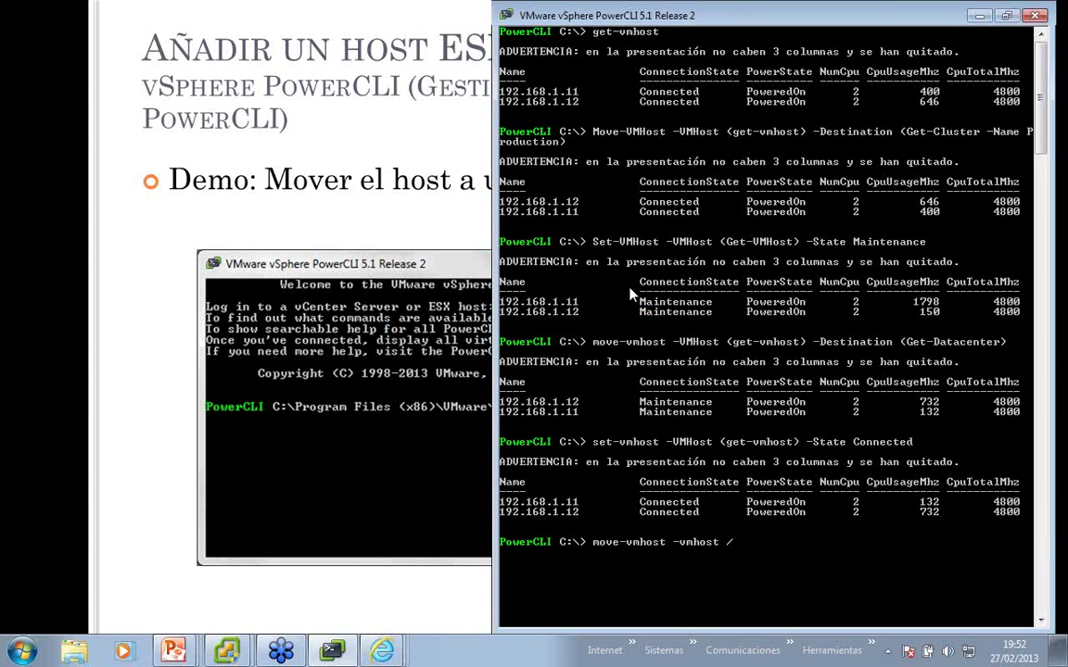
type("(")
type("get-clu")
type("ster")
key("BackSpace")
key("BackSpace")
key("BackSpace")
key("BackSpace")
key("BackSpace")
type("u")
key("BackSpace")
key("BackSpace")
type("vm")
key("Tab")
type(") -l")
key("BackSpace")
type("des")
key("Tab")
type("(g")
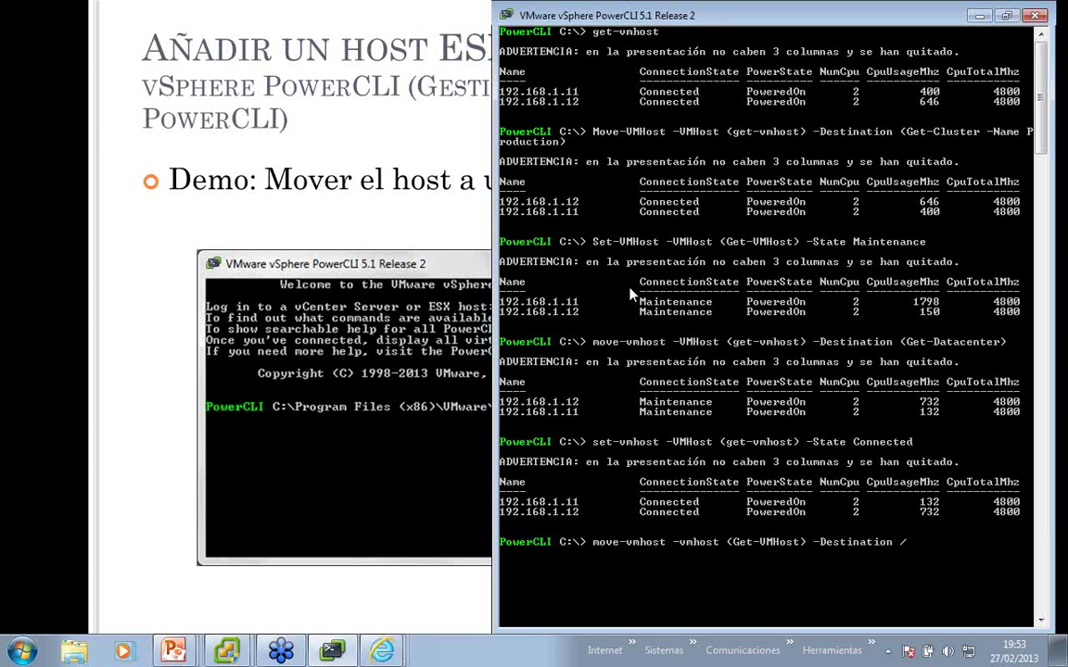
key("BackSpace")
type("get-cluster)")
key("Return")
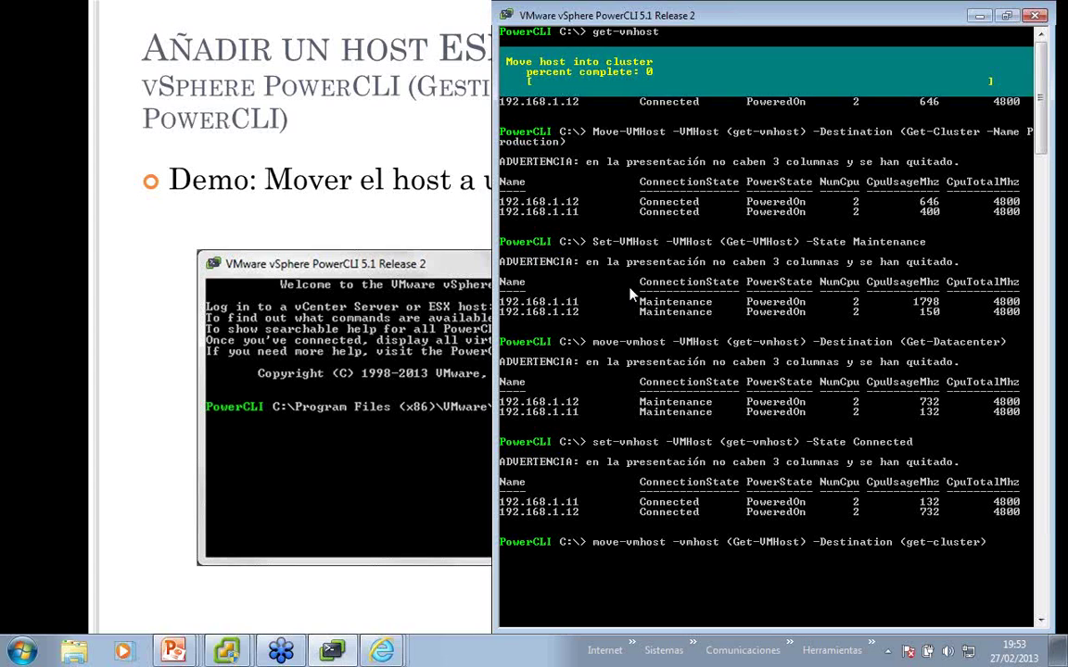
Switch to vSphere Client and check the hosts in the Production cluster and their recent tasks.
key("alt+Tab")
key("alt+Tab")
key("alt+Tab")
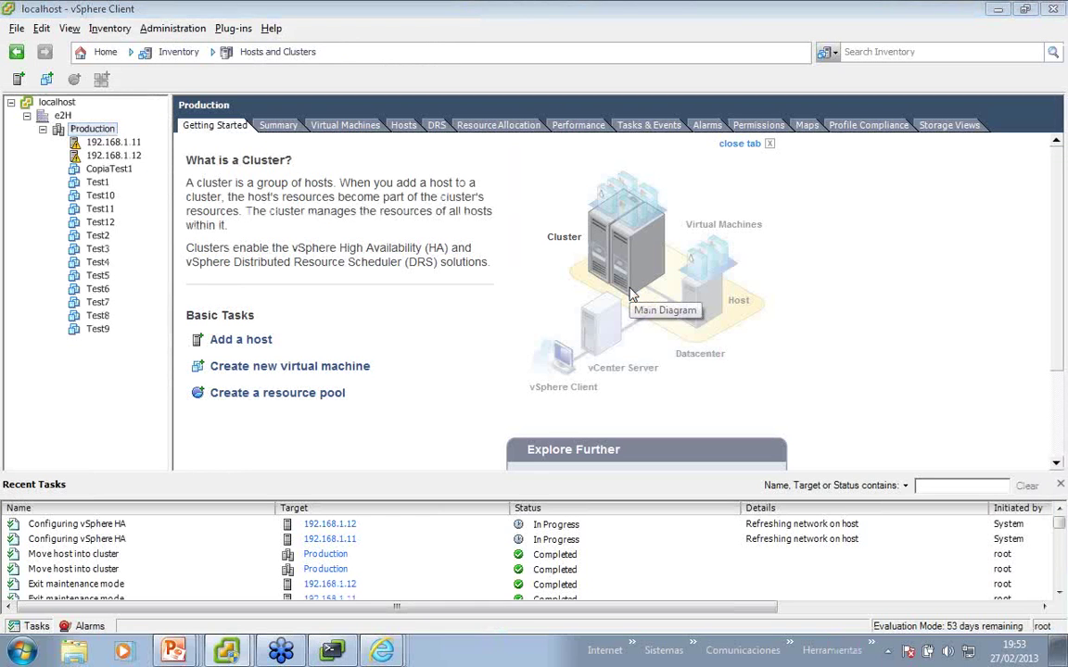
Switch to the PowerPoint presentation and go to the DRS cmdlets demo slide, "Demo: Mostrar los cmdlets disponibles".
key("alt+Tab")
key("alt+Tab")
key("alt+Tab")
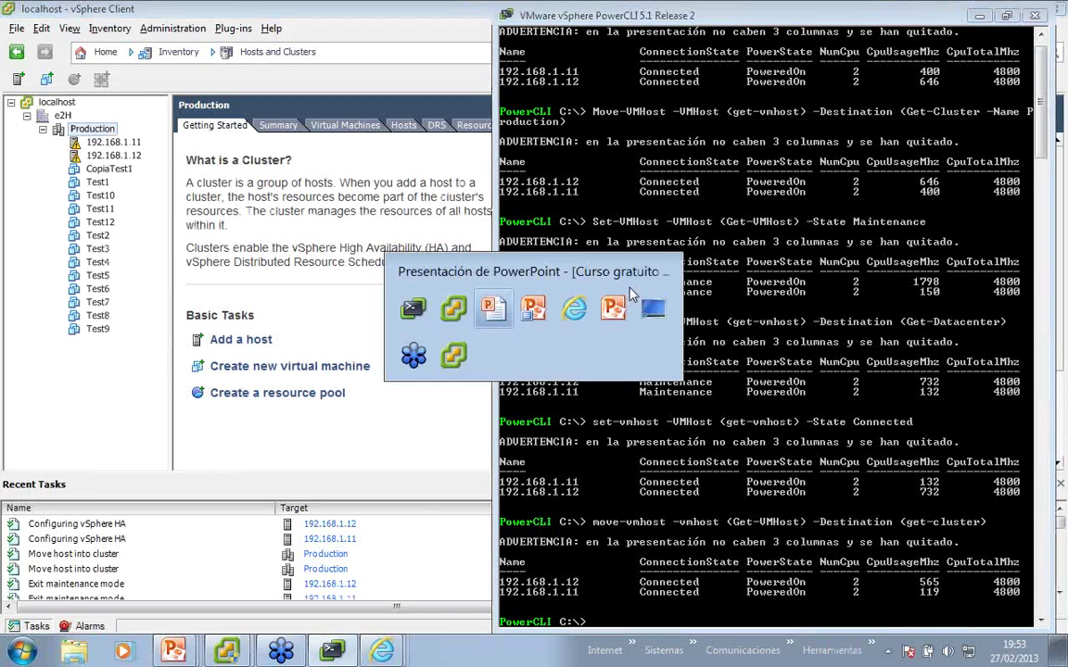
left_click(396, 255)
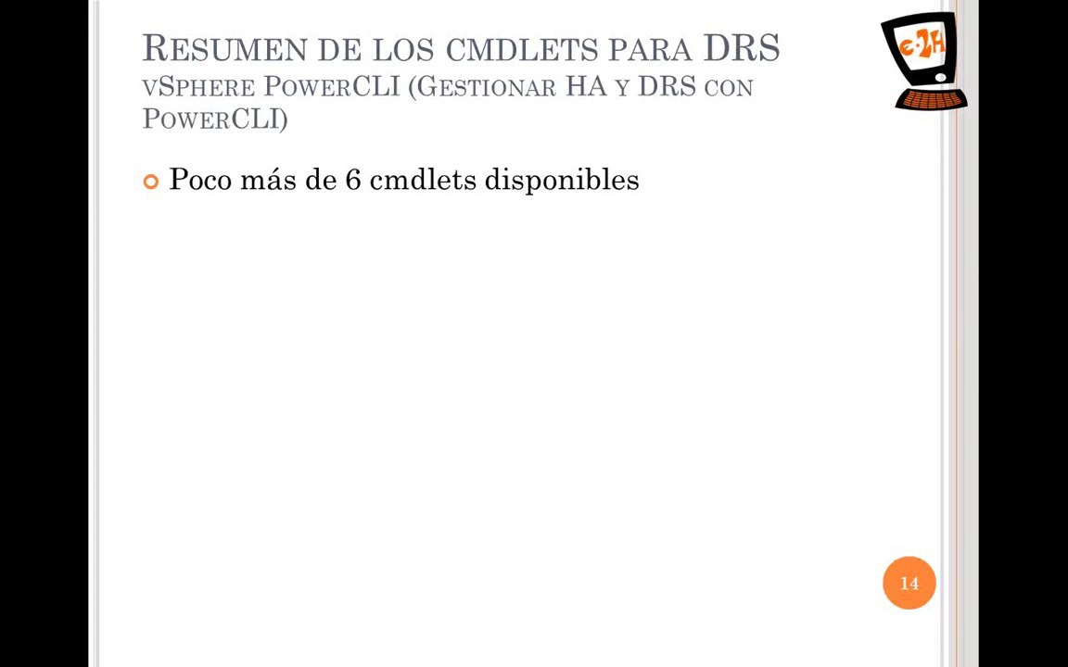
key("Right")
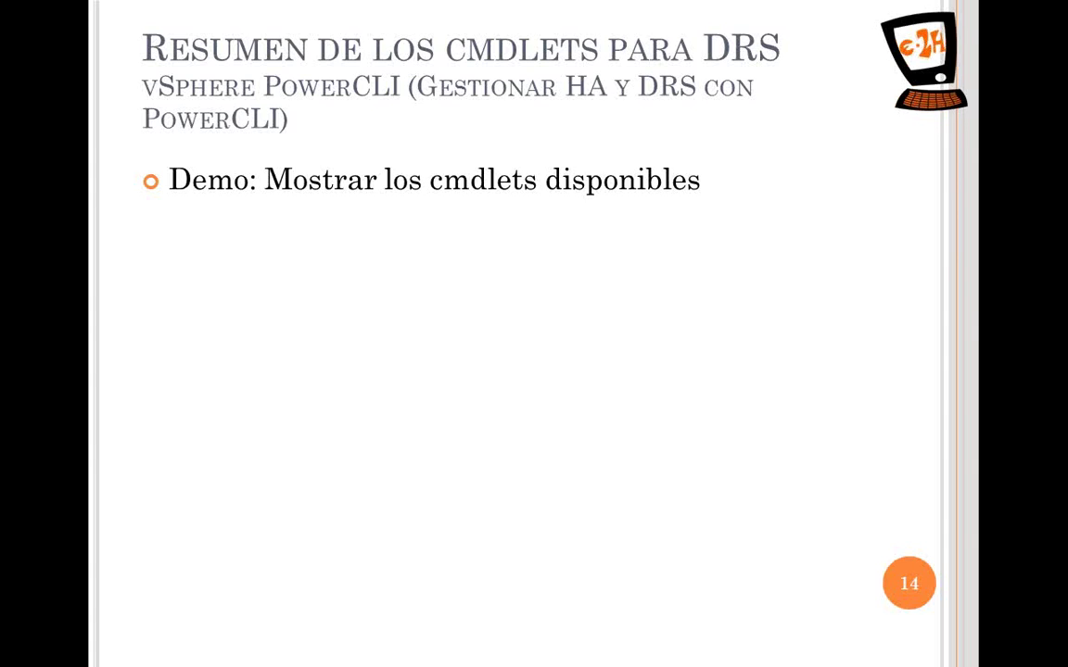
key("Right")
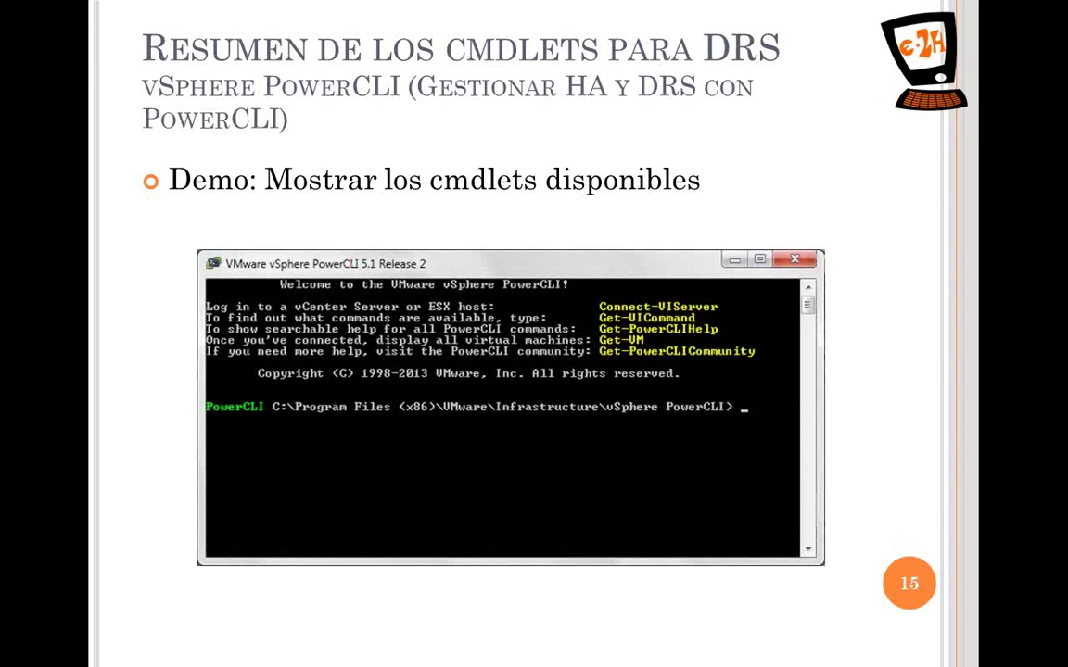
key("Right")
key("Left")
key("Left")
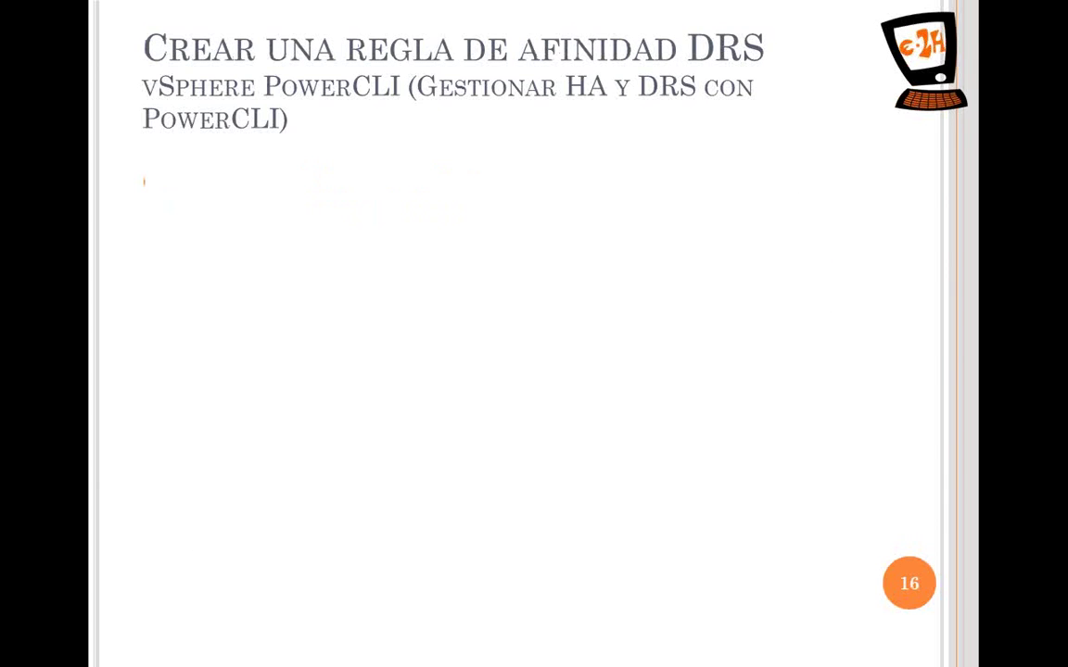
Switch to PowerCLI and list the available DRS cmdlets by running Get-VICommand *drs*.
key("alt+Tab")
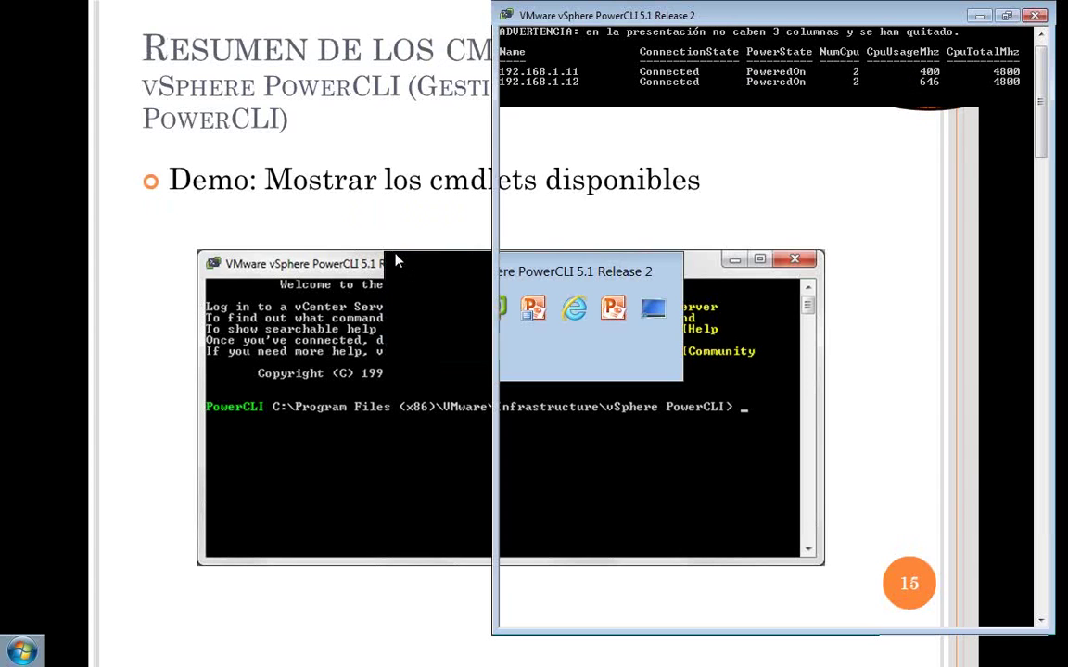
type("get-vicom")
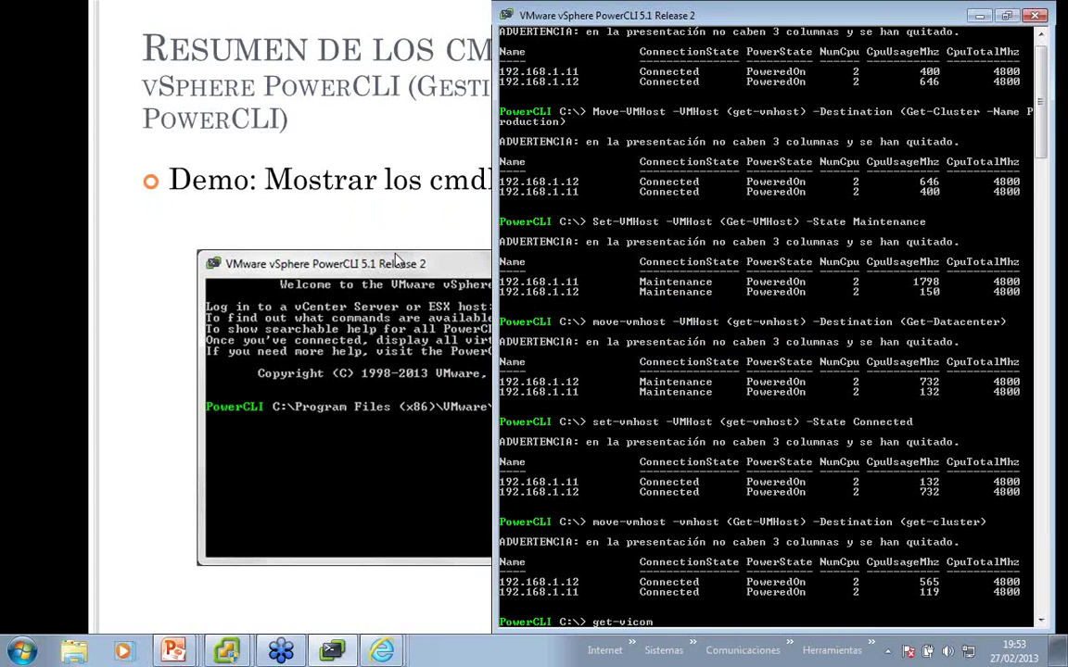
key("Tab")
type("*drs*")
key("Return")
Clear the console with cls and run Get-VICommand *drs* again.
type("c")
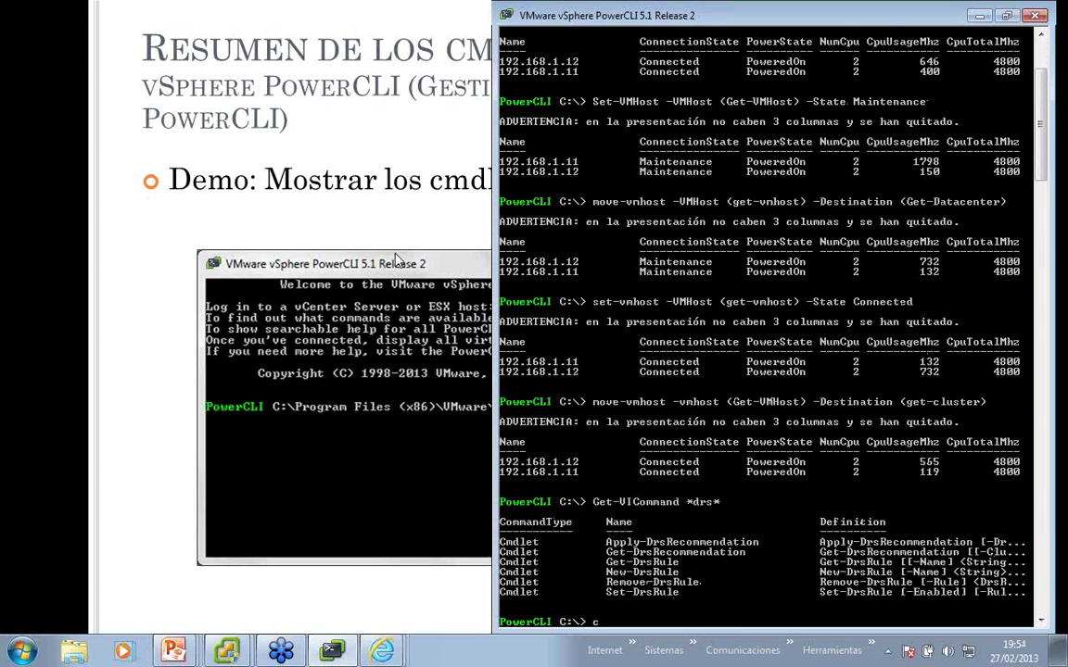
type("ls")
key("Return")
key("Up")
key("Return")
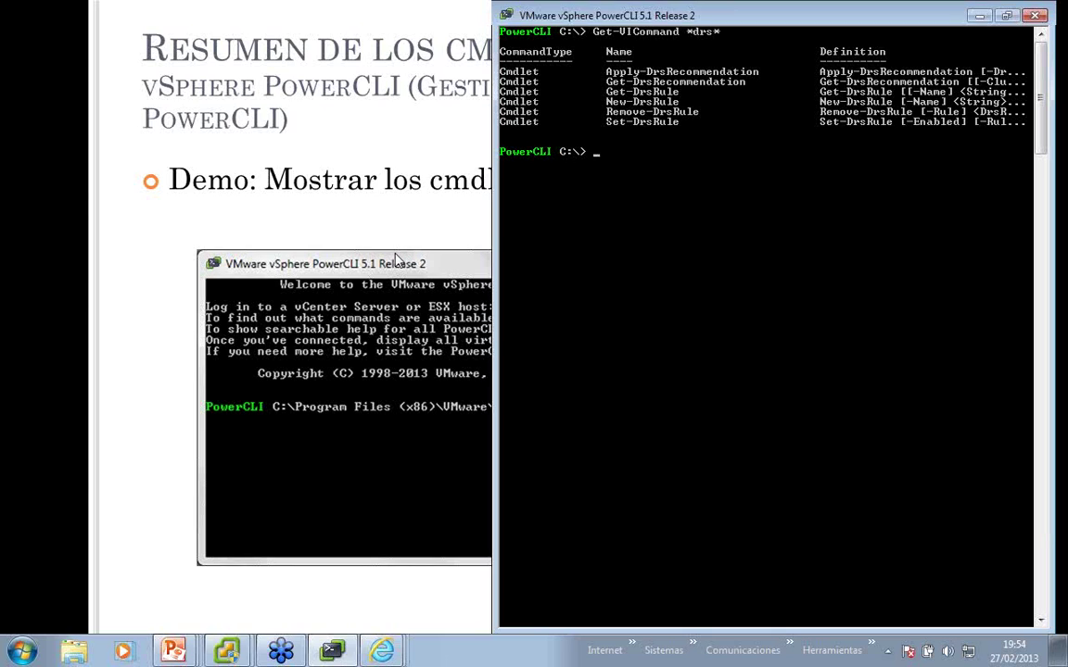
Group the DRS cmdlets by verb by running Get-VICommand *drs* | Group-Object verb.
key("Up")
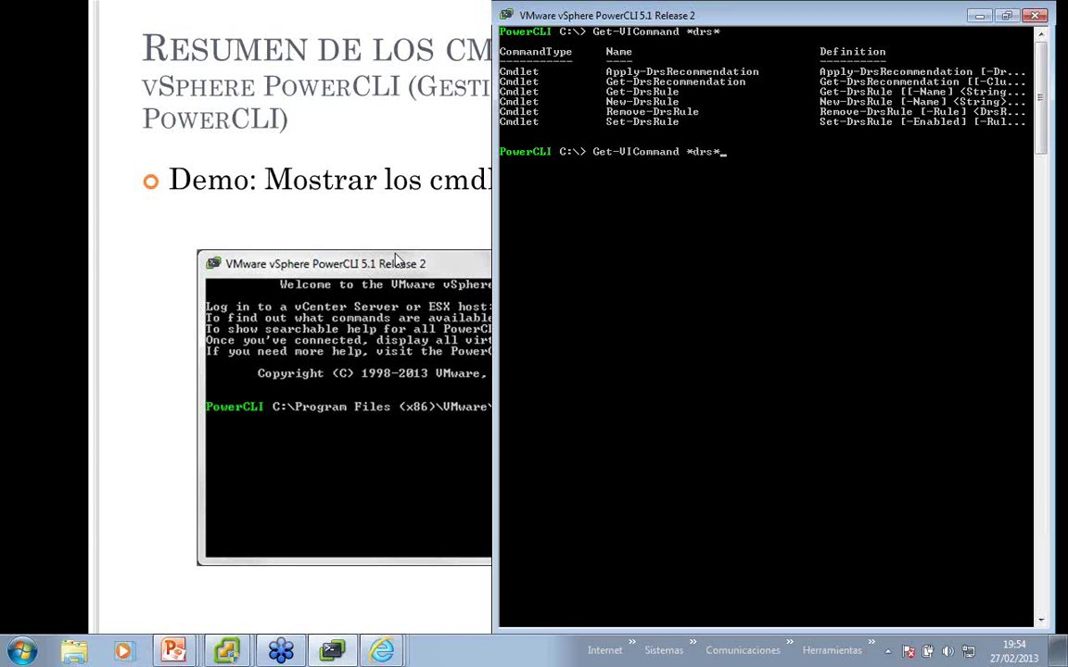
type("| group-ob")
key("Tab")
type("verb")
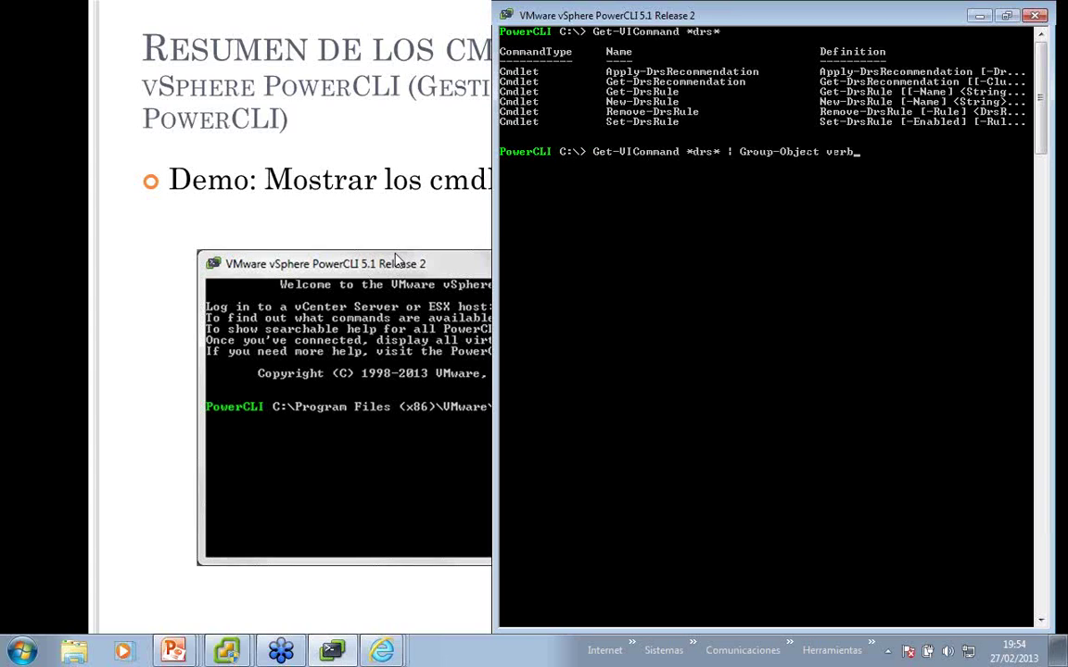
key("Return")
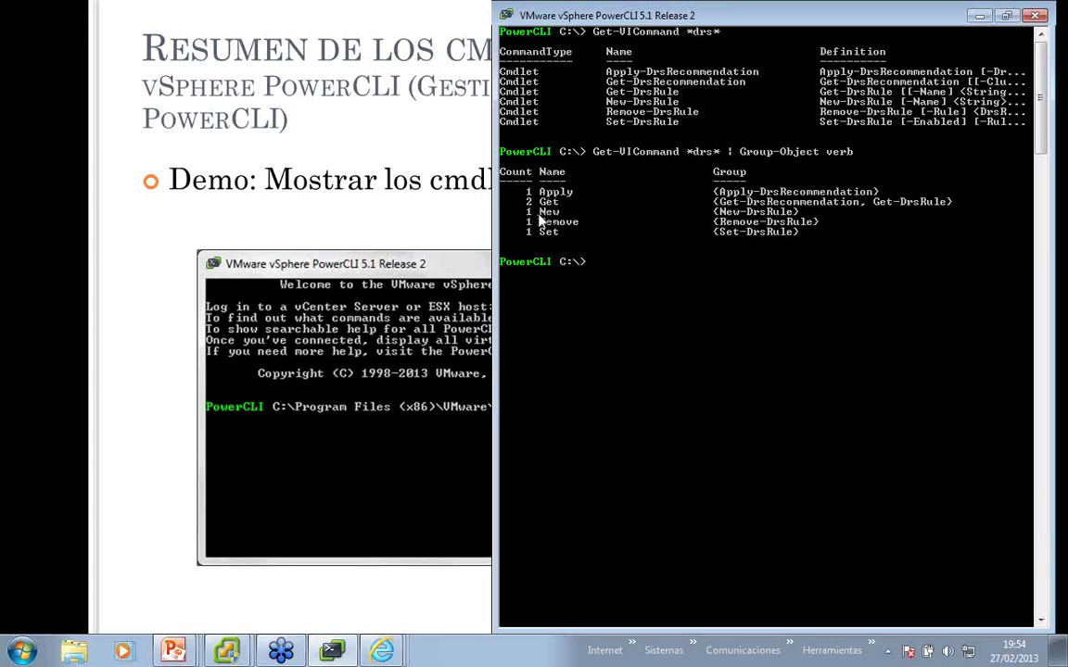
Group the DRS cmdlets by noun by running Get-VICommand *drs* | Group-Object noun.
key("Up")
key("BackSpace")
key("BackSpace")
key("BackSpace")
key("BackSpace")
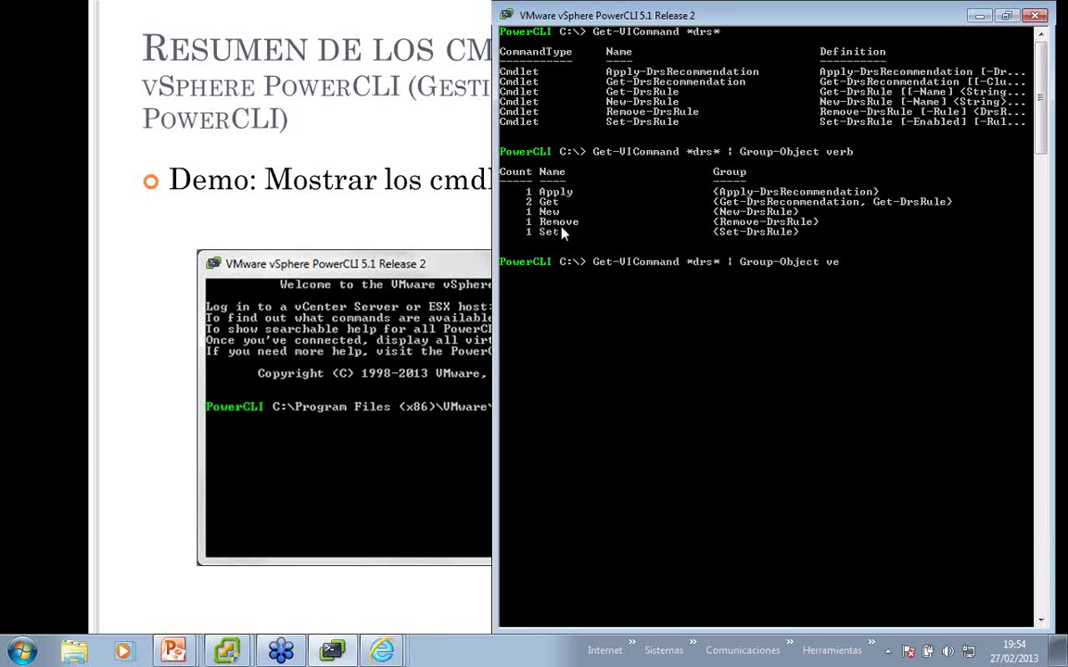
type("noun")
key("Return")
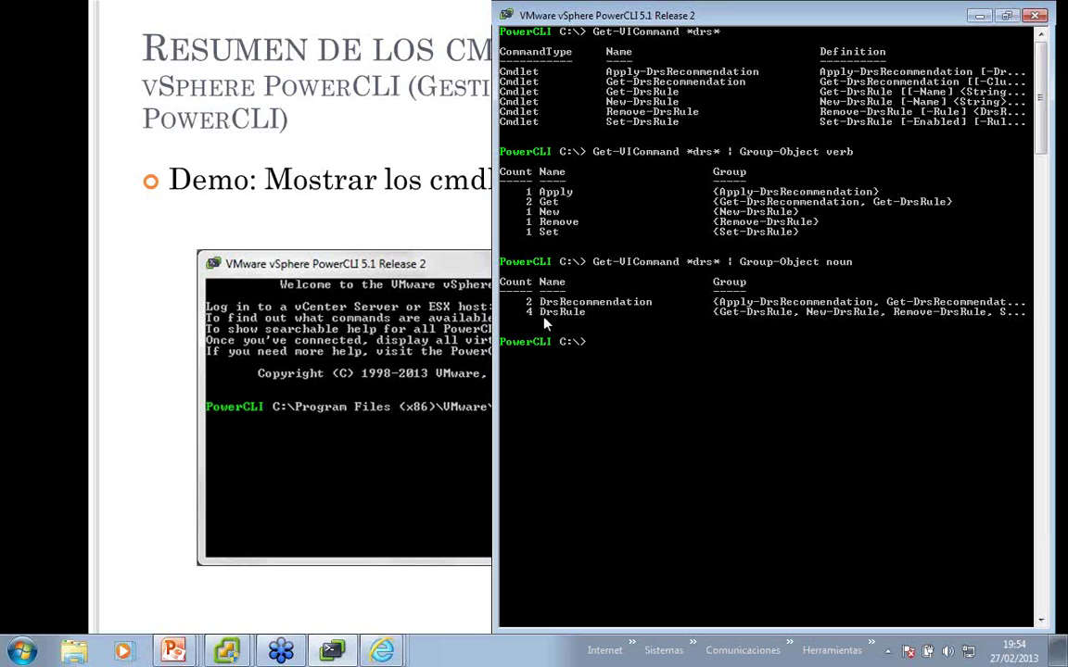
List the members of the DRS command objects by running Get-VICommand *drs* | Get-Member.
key("Up")
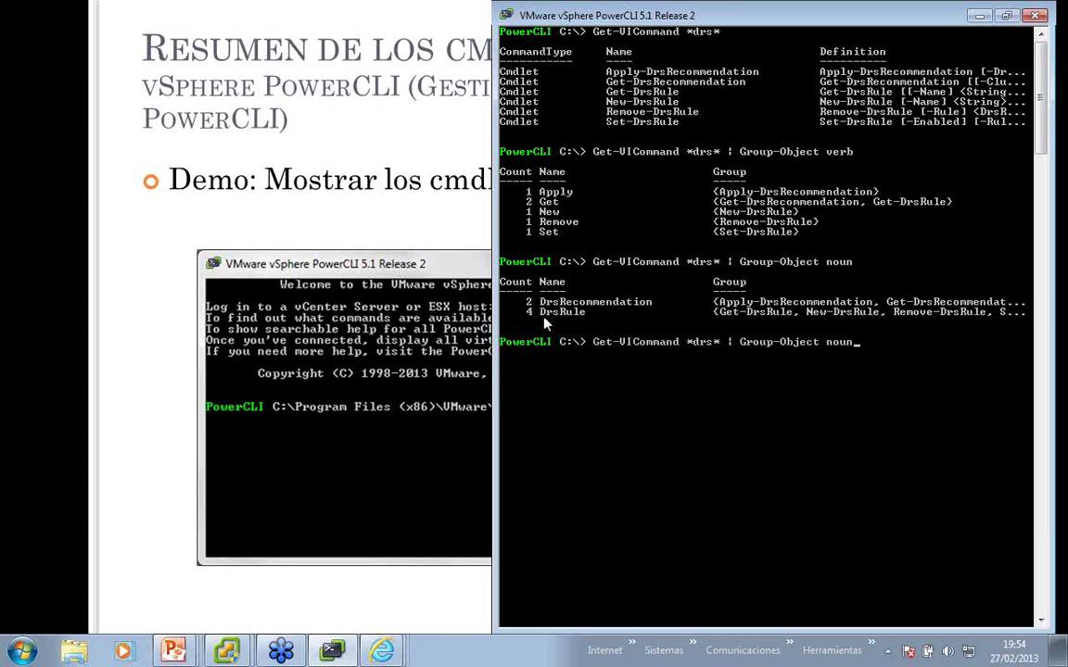
key("BackSpace")
key("BackSpace")
key("BackSpace")
key("BackSpace")
key("BackSpace")
key("BackSpace")
key("BackSpace")
key("BackSpace")
key("BackSpace")
key("BackSpace")
key("BackSpace")
key("BackSpace")
key("BackSpace")
key("BackSpace")
key("BackSpace")
key("BackSpace")
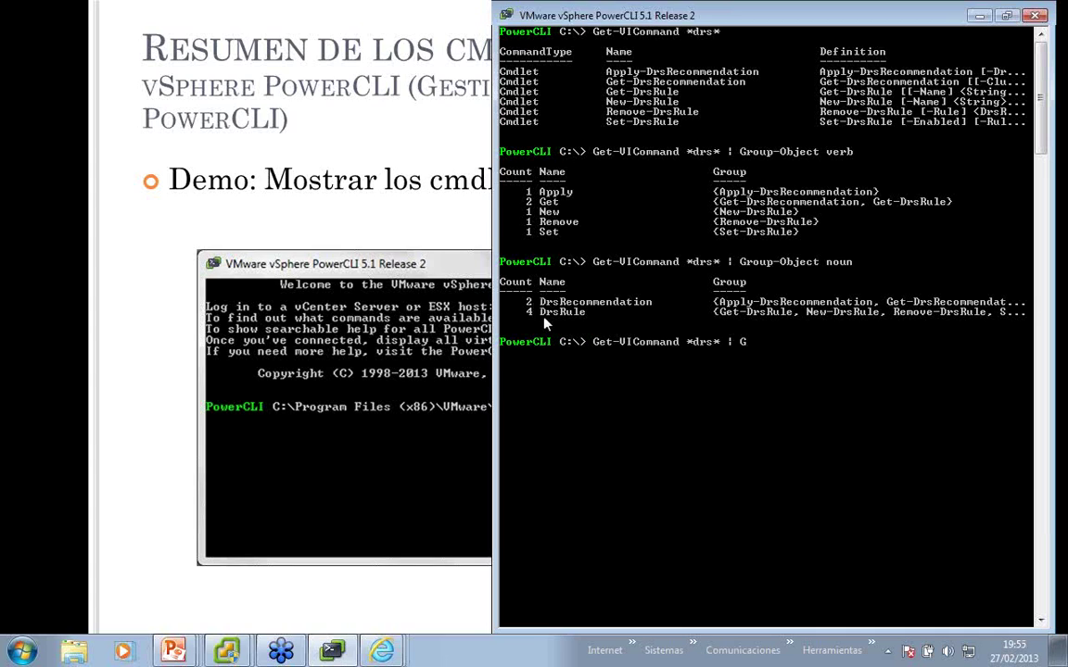
key("BackSpace")
type("get-m")
key("Tab")
key("Return")
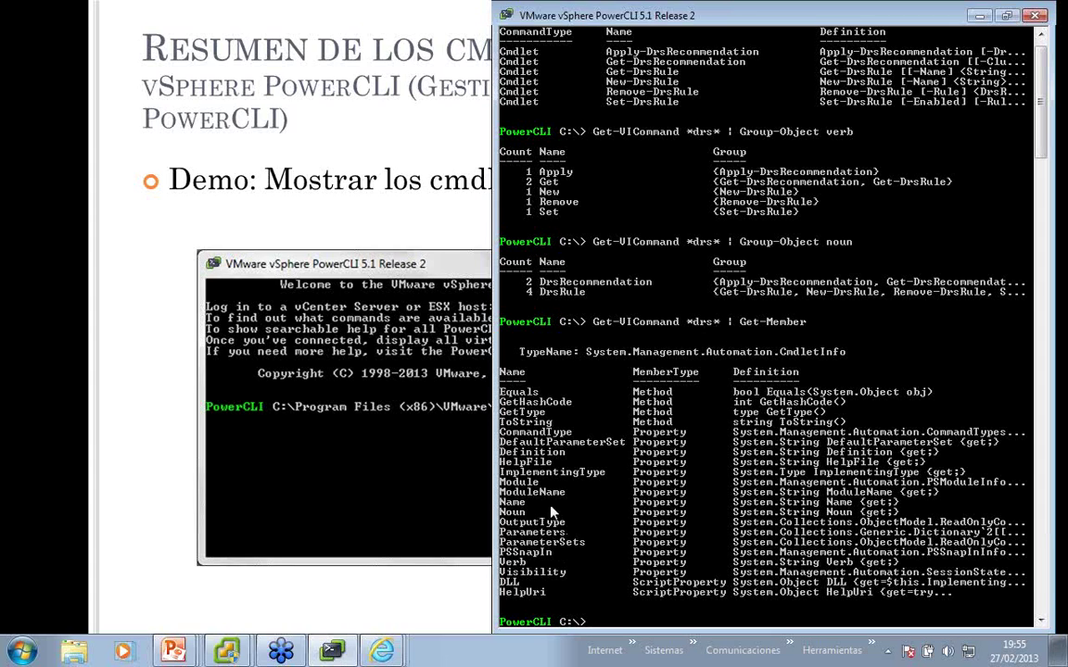
Try get-member on its own, and list the cluster object's members with Get-Cluster | get-member.
type("get-member")
key("Return")
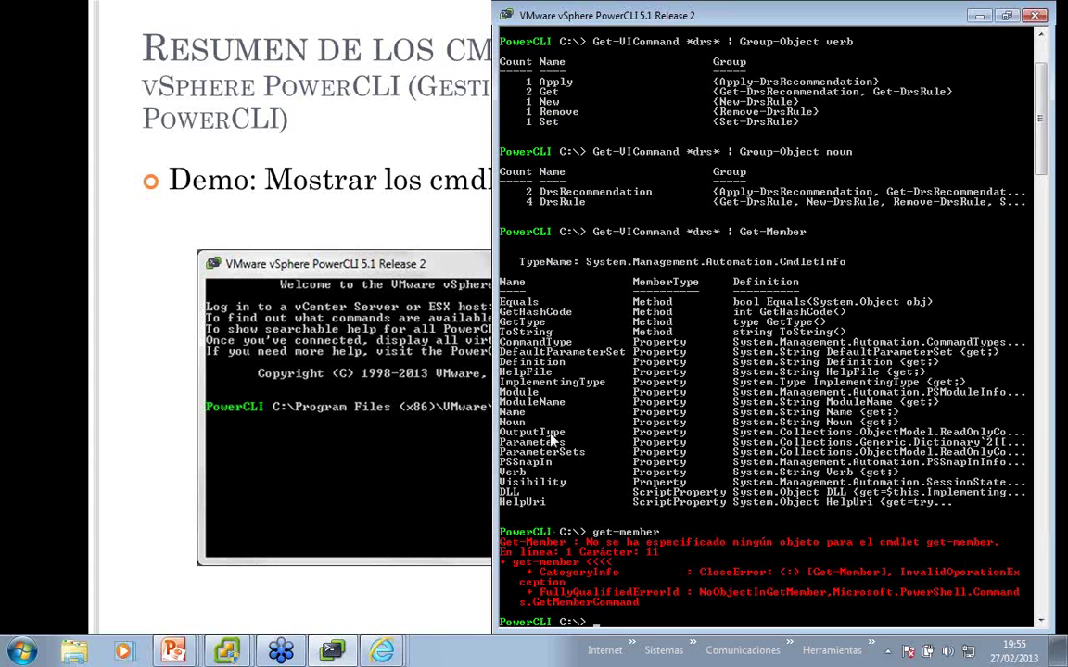
type("get-clus")
key("Tab")
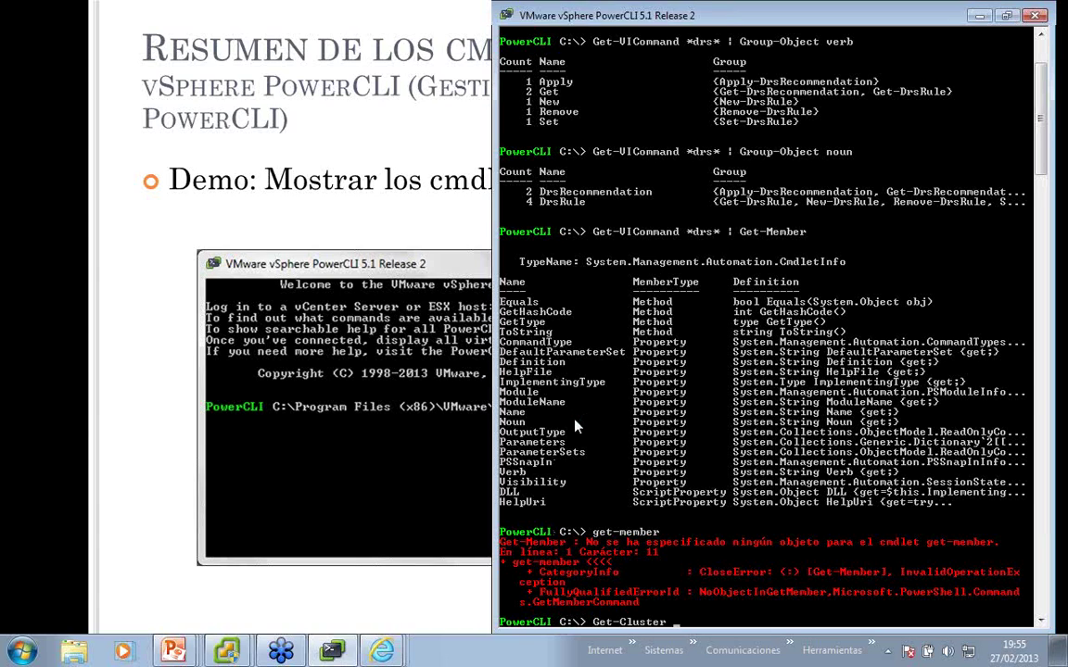
type("-c")
key("BackSpace")
key("BackSpace")
type("| get-member")
key("Return")
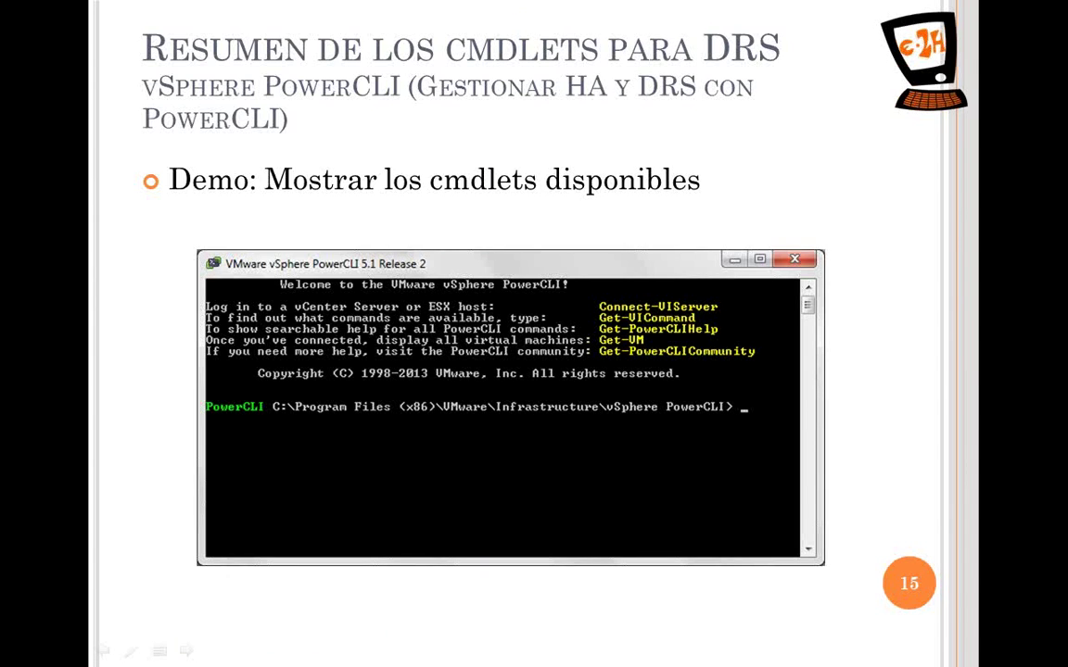
Advance the presentation to the slide "Crear una regla de afinidad DRS" and reveal its list of New-DrsRule parameters.
key("Right")
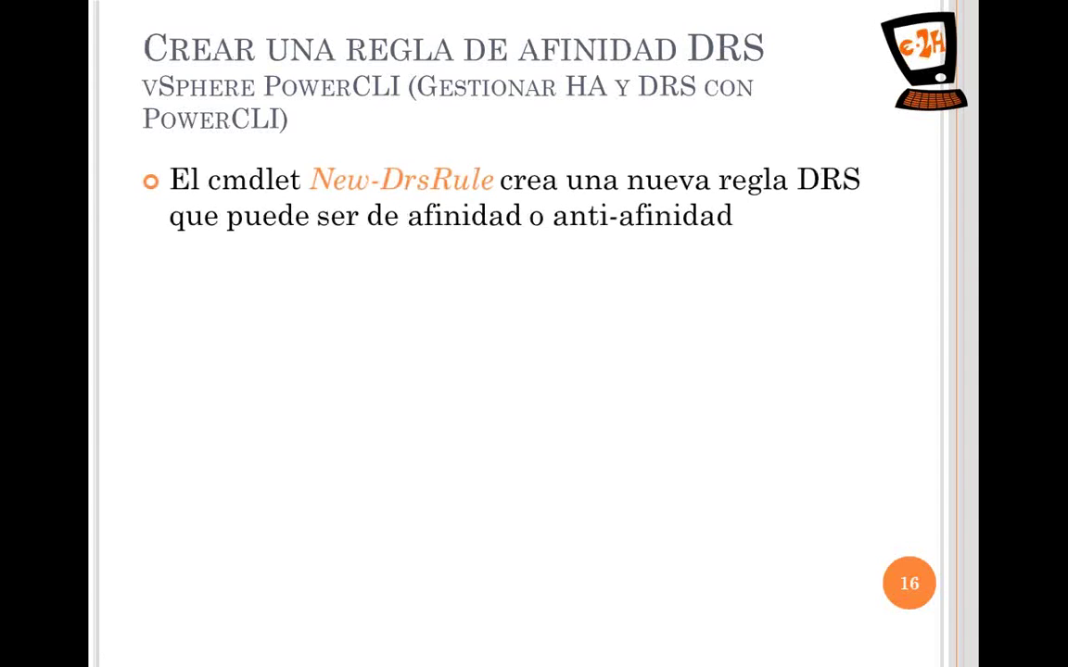
key("Right")
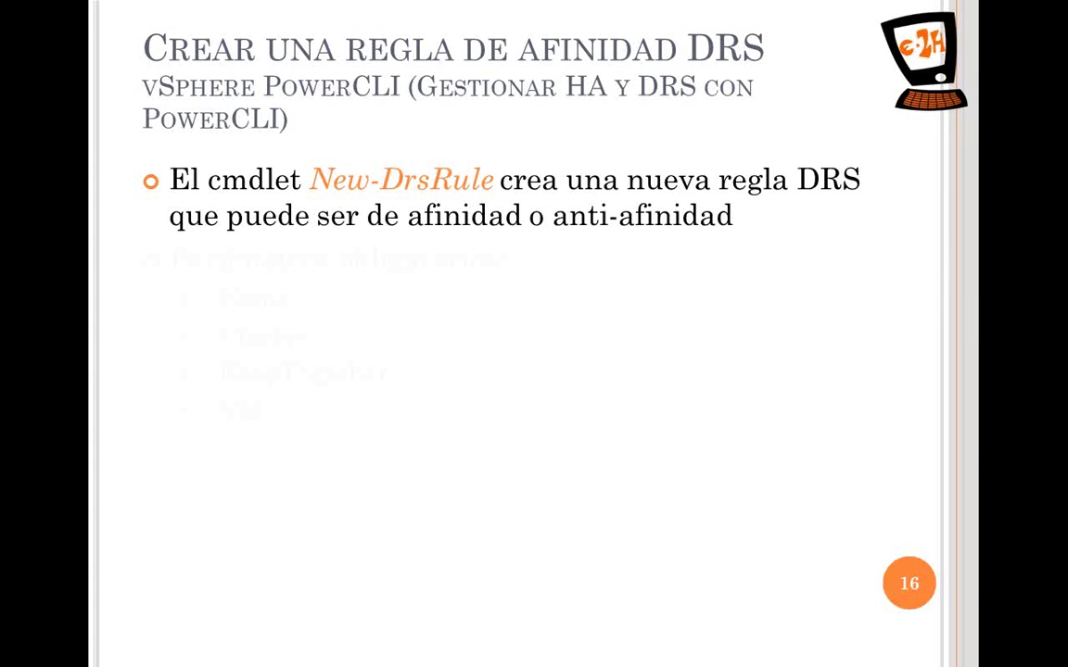
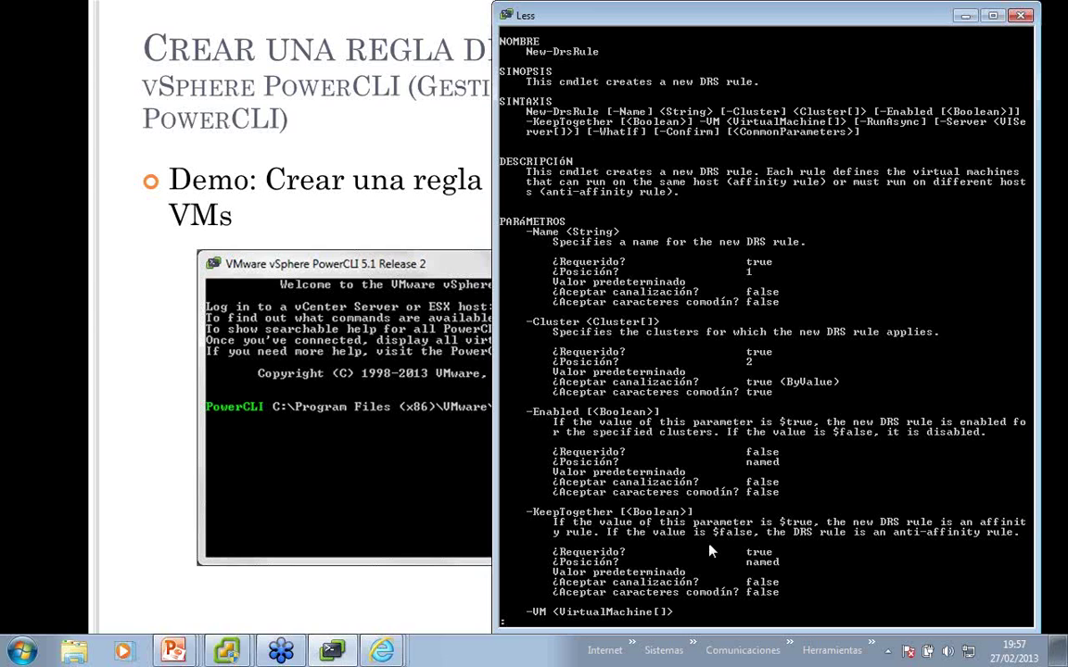
Read through the full New-DrsRule help, from the parameter descriptions to Example 1.
key("Return")
key("Return")
key("Return")
key("Return")
key("Return")
key("Return")
key("Return")
key("Return")
key("Return")
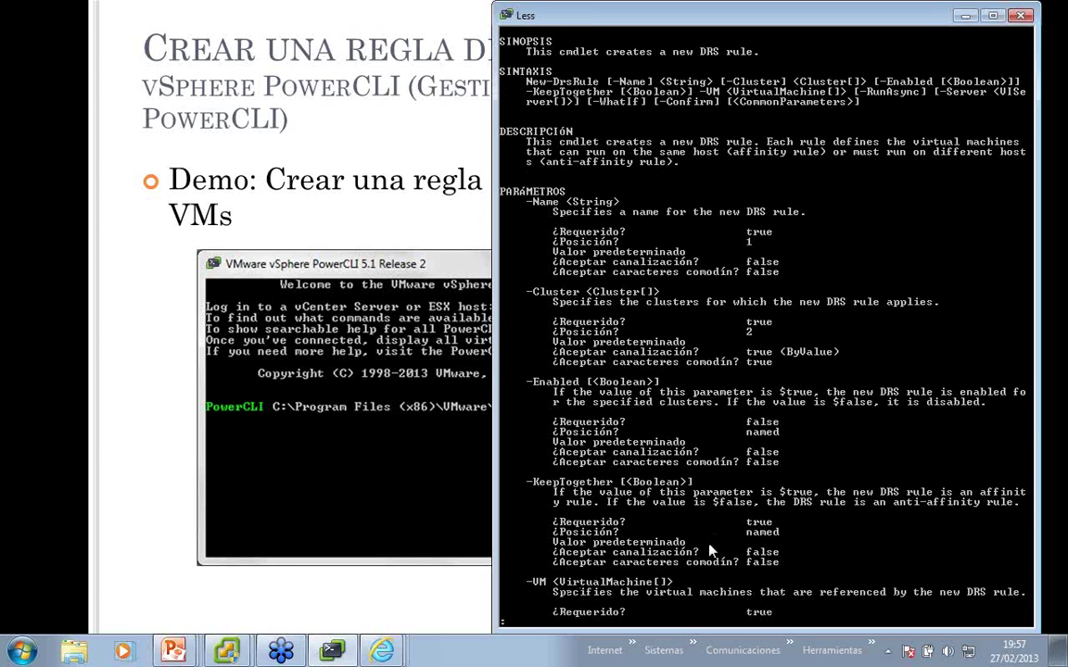
key("Return")
key("Return")
key("Return")
key("Return")
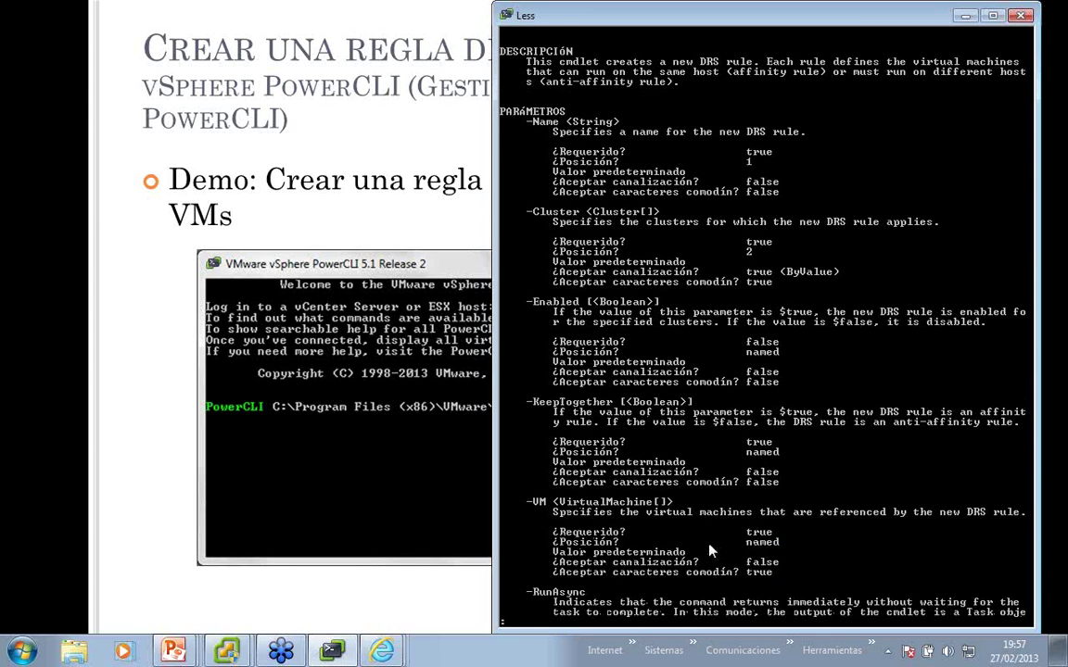
key("Return")
key("Return")
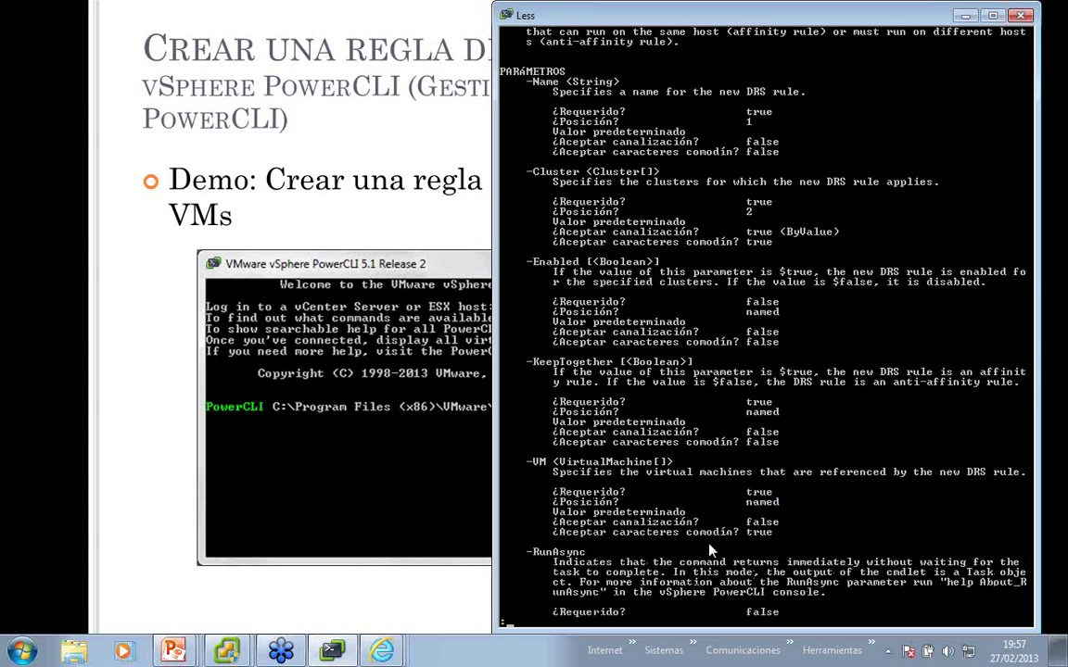
key("Return")
key("Return")
key("Return")
key("Return")
key("Return")
key("Return")
key("Return")
key("Return")
key("Return")
key("Return")
key("Return")
key("Return")
key("Return")
key("Return")
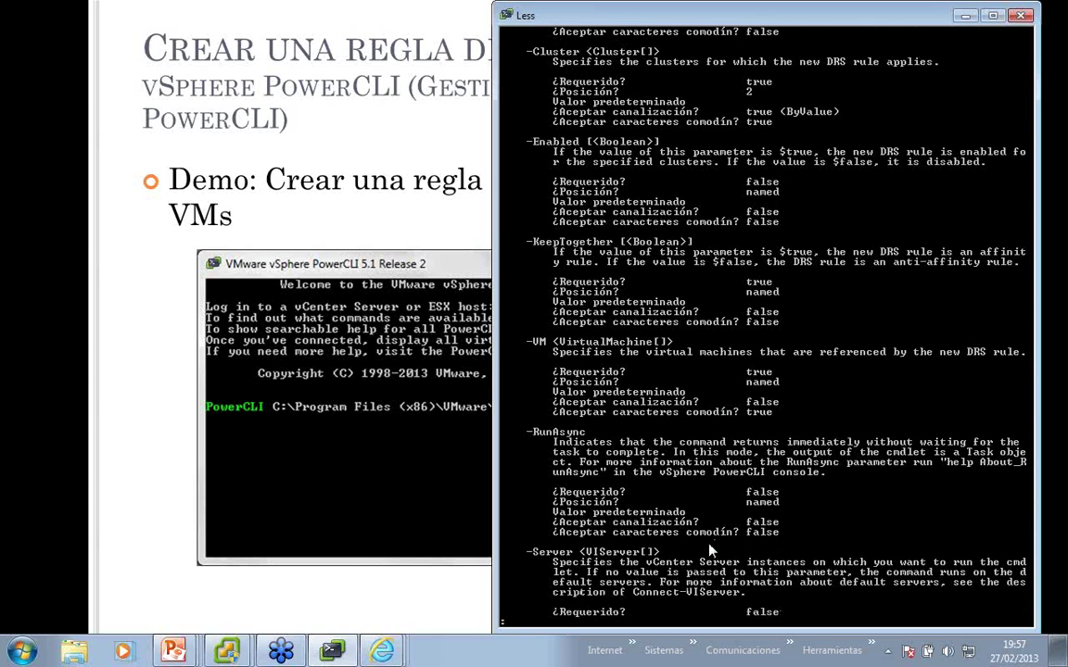
key("Return")
key("Return")
key("Return")
key("Return")
key("Return")
key("Return")
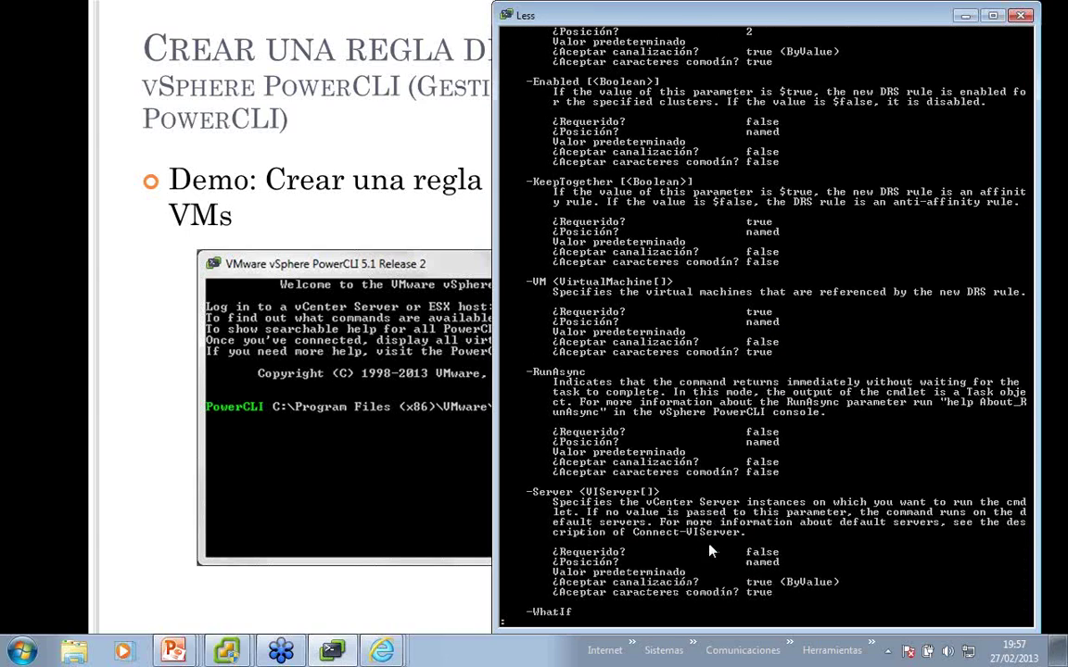
key("Return")
key("Return")
key("Return")
key("Return")
key("Return")
key("Return")
key("Return")
key("Return")
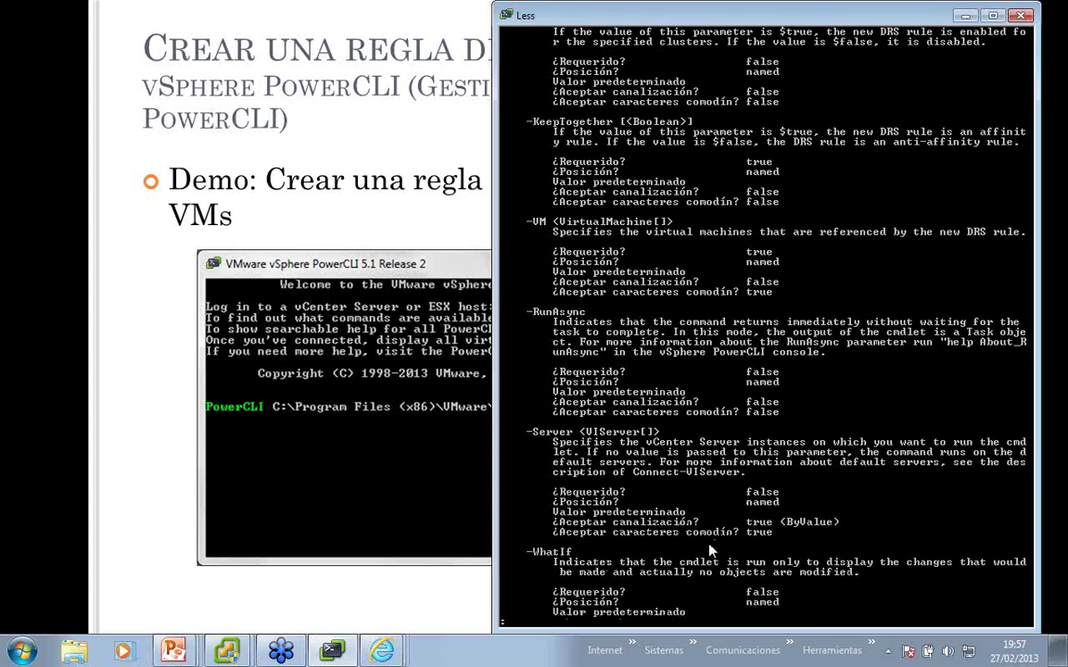
key("Return")
key("Return")
key("Return")
key("Return")
key("Return")
key("Return")
key("Return")
key("Return")
key("Return")
key("Return")
key("Return")
key("Return")
key("Return")
key("Return")
key("Return")
key("Return")
key("Return")
key("Return")
key("Return")
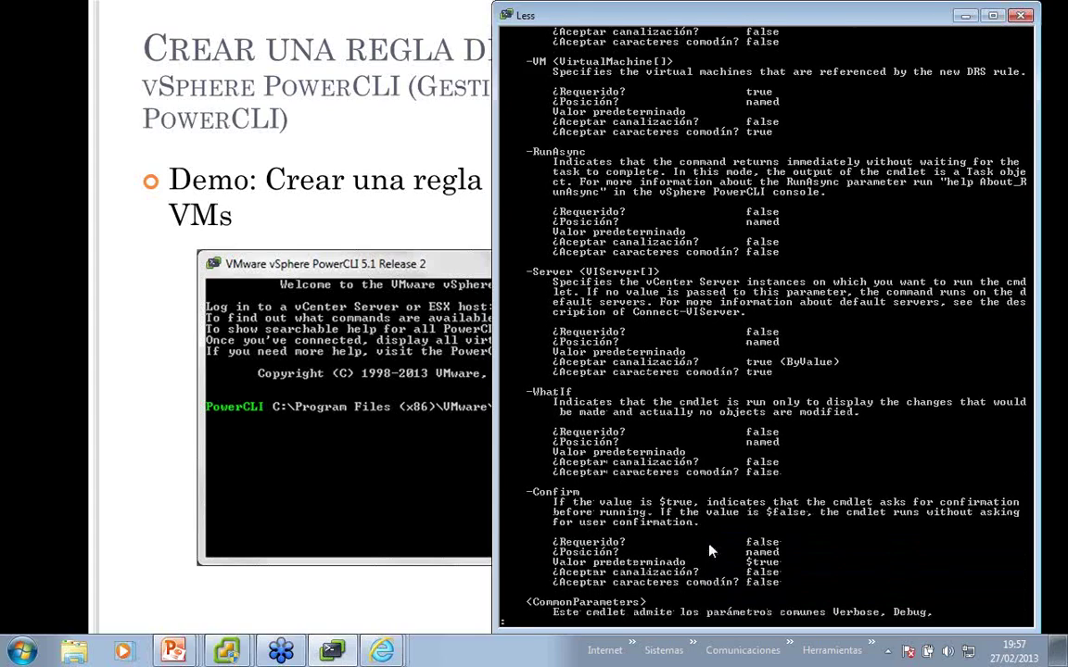
key("Return")
key("Return")
key("Return")
key("Return")
key("Return")
key("Return")
key("Return")
key("Return")
key("Return")
key("Return")
key("Return")
key("Return")
key("Return")
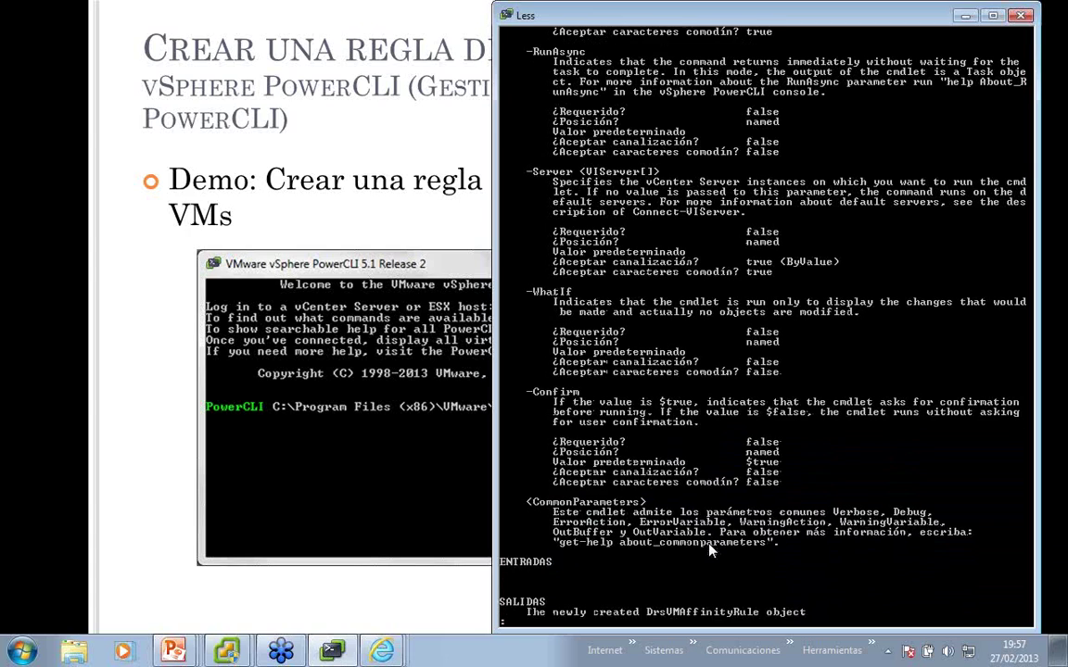
key("Return")
key("Return")
key("Return")
key("Return")
key("Return")
key("Return")
key("Return")
key("Return")
key("Return")
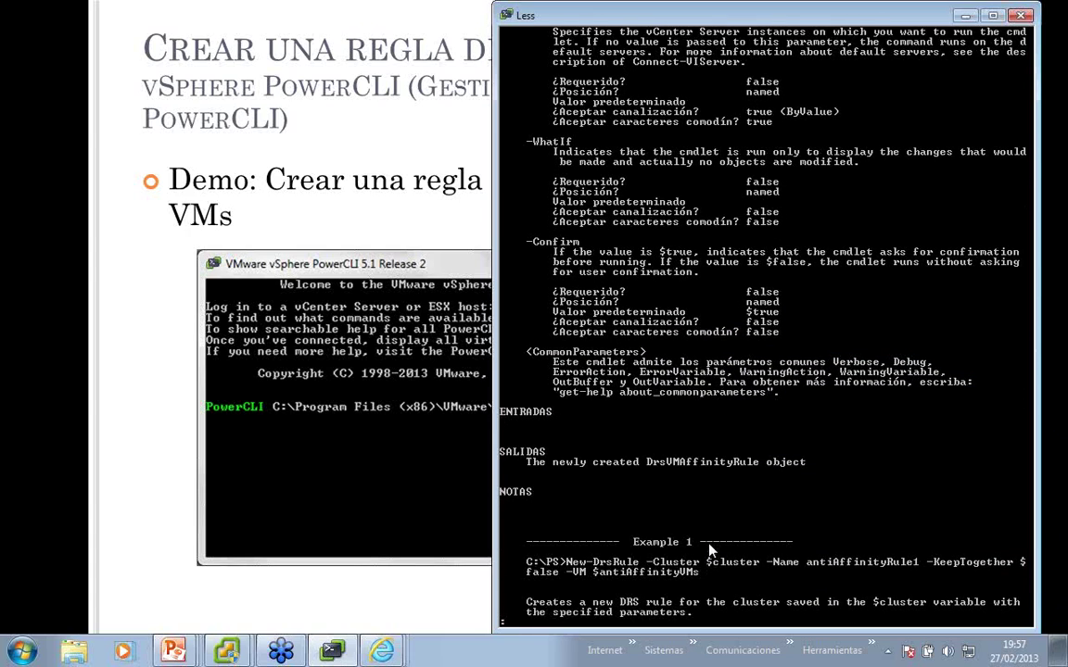
key("Return")
key("Return")
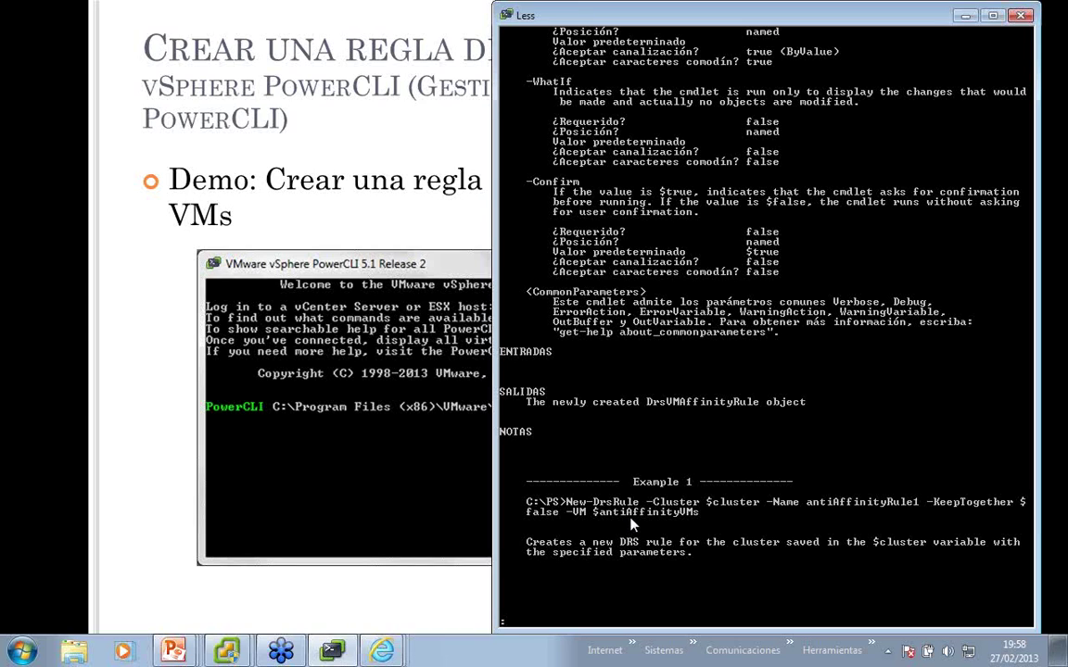
Check the related links at the end of the New-DrsRule help, review the KeepTogether and VM parameters again, and close the help.
scroll(631, 525, "down", 1)
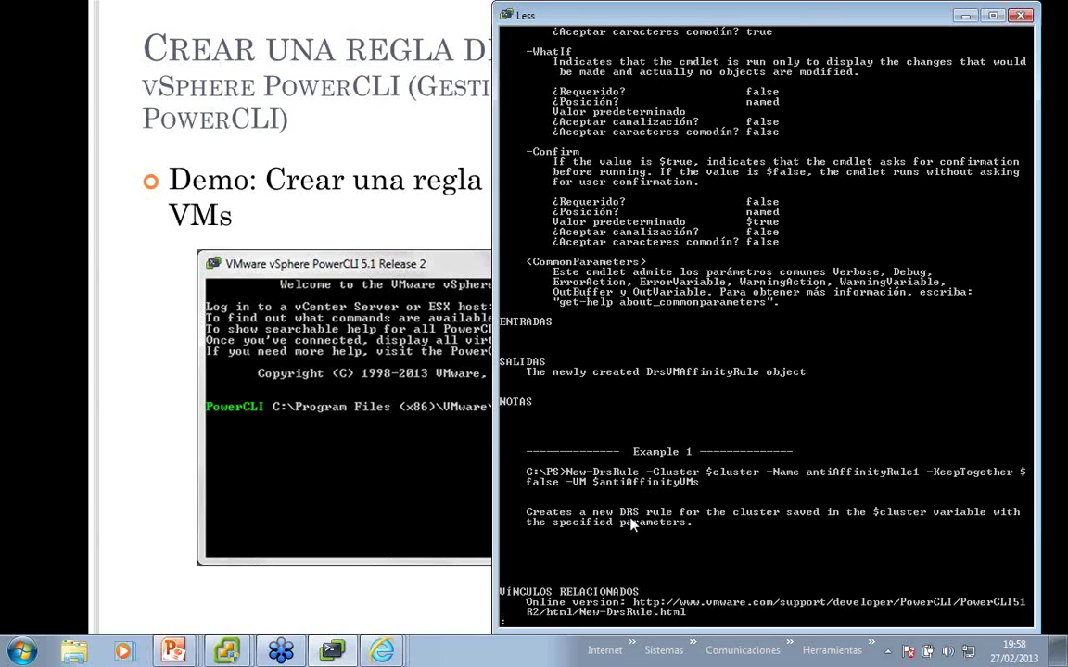
scroll(630, 525, "up", 6)
scroll(630, 526, "up", 2)
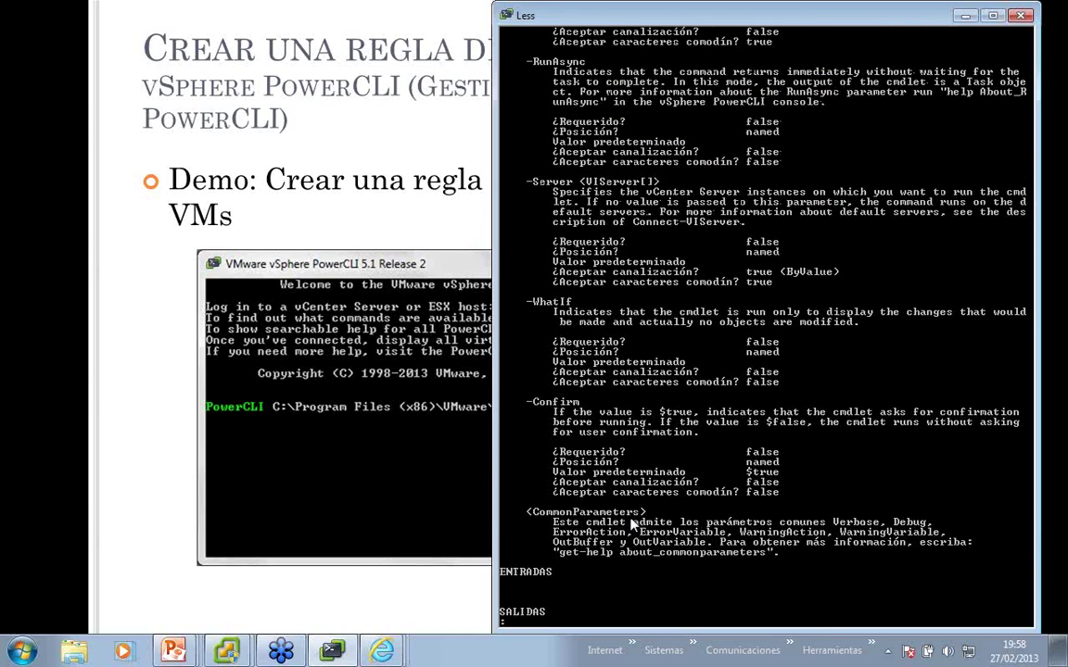
scroll(633, 525, "up", 7)
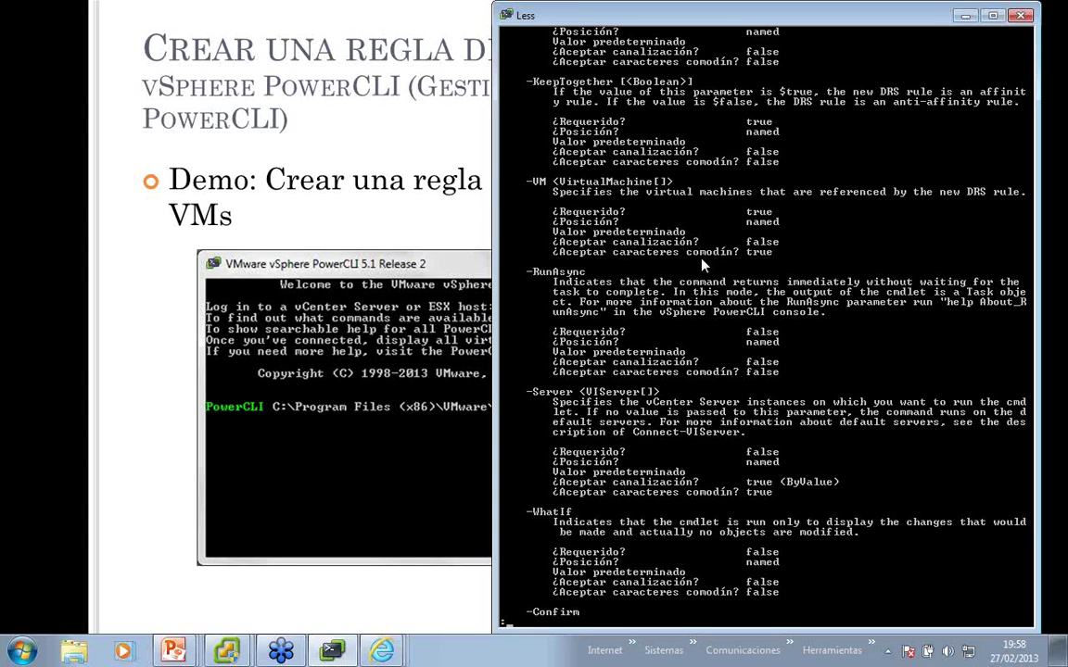
type("q")
Begin a New-DrsRule command with the rule name affinityrule1.
type("n")
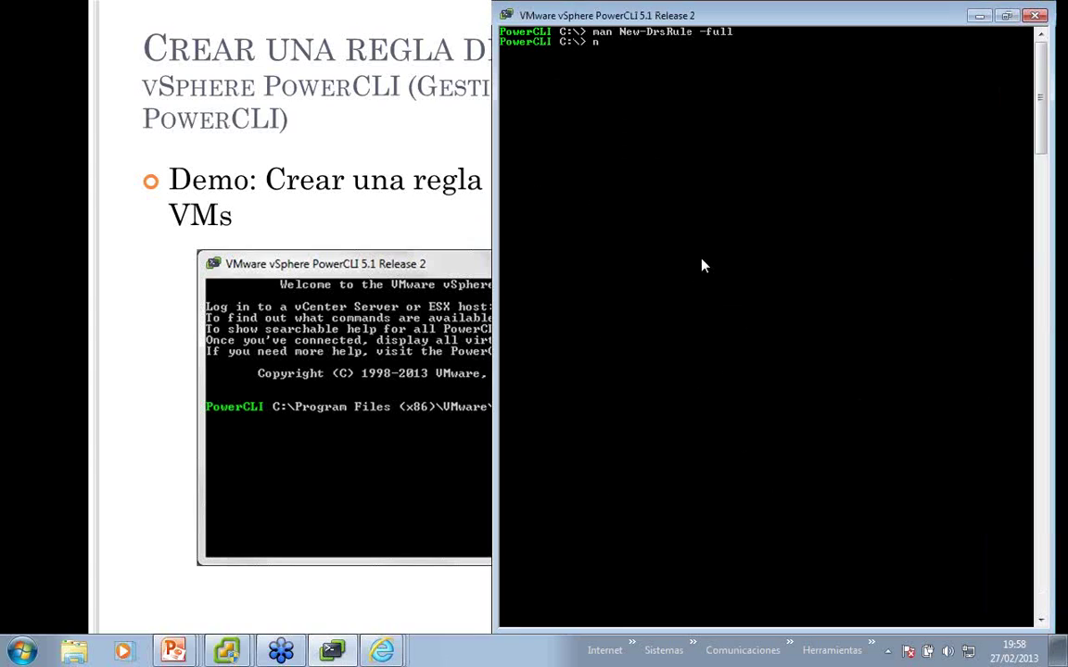
type("ew-drs")
key("Tab")
type("-")
key("Tab")
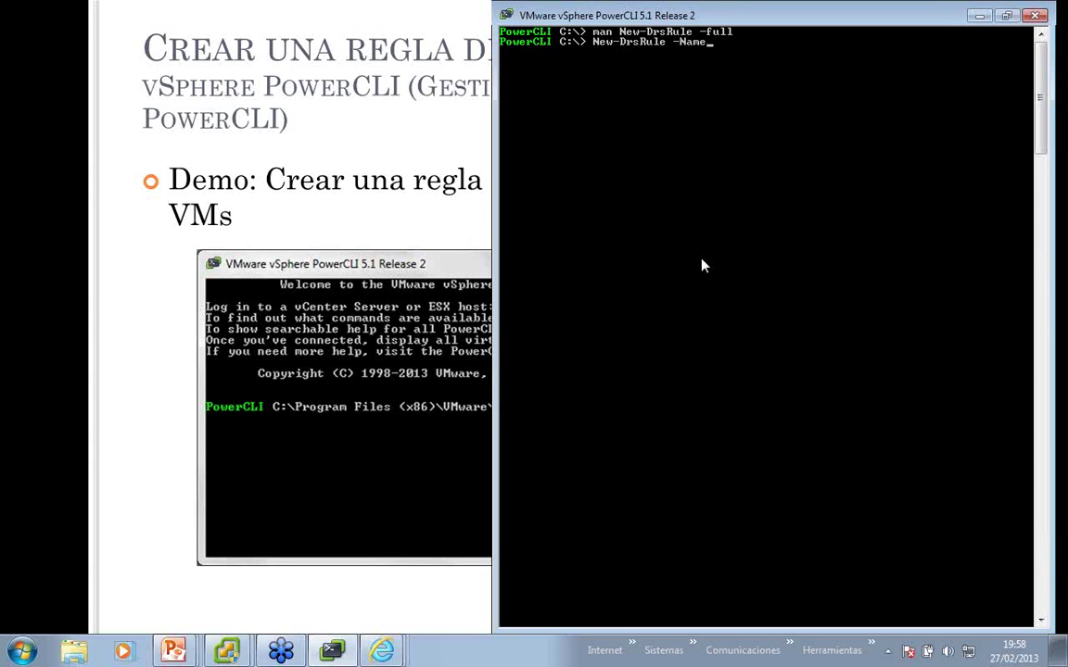
type("affinit")
key("BackSpace")
key("BackSpace")
key("BackSpace")
type("nityrule1 -Name")
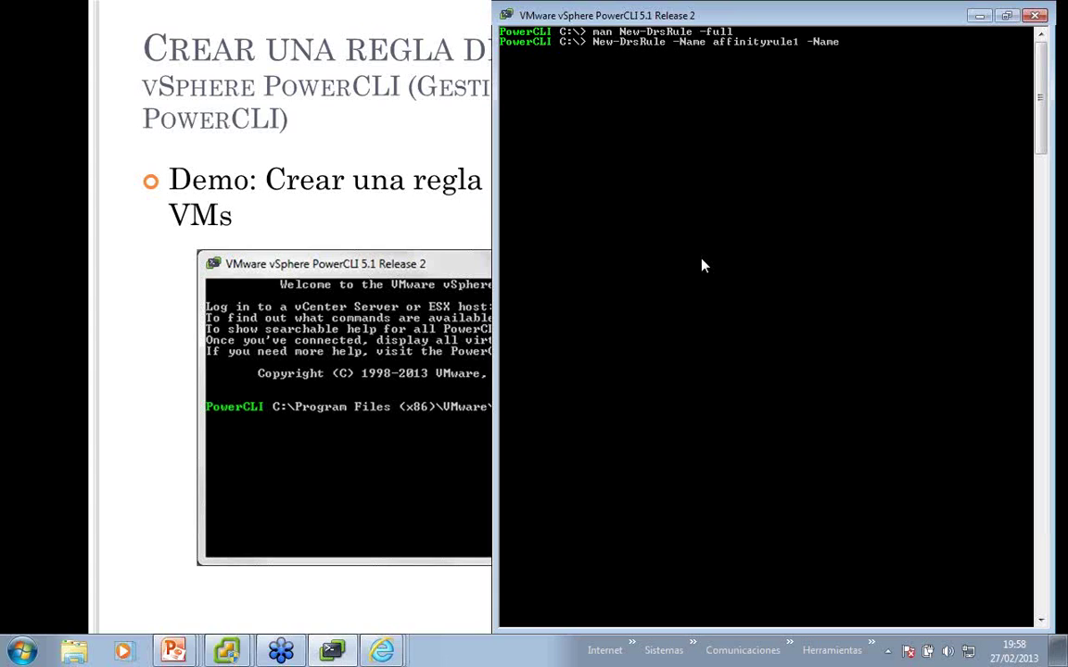
Add -Cluster (get-cluster) and -KeepTogether:$true to the New-DrsRule command.
key("Tab")
type("(get-cluster)")
type(" -")
key("Tab")
key("Tab")
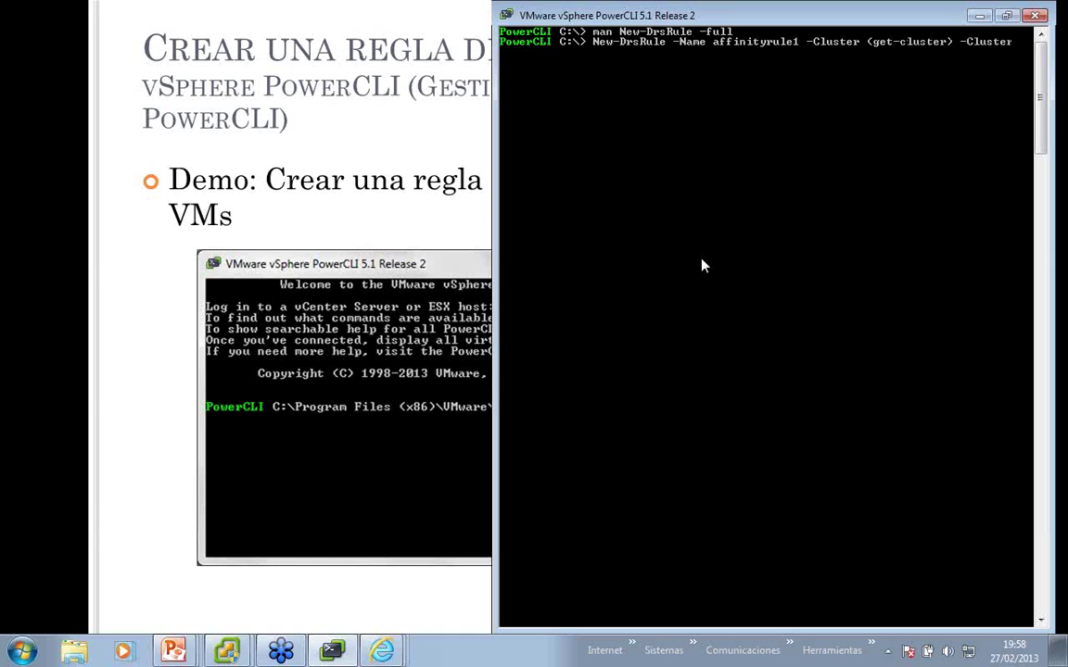
key("Tab")
key("Tab")
type(":$true")
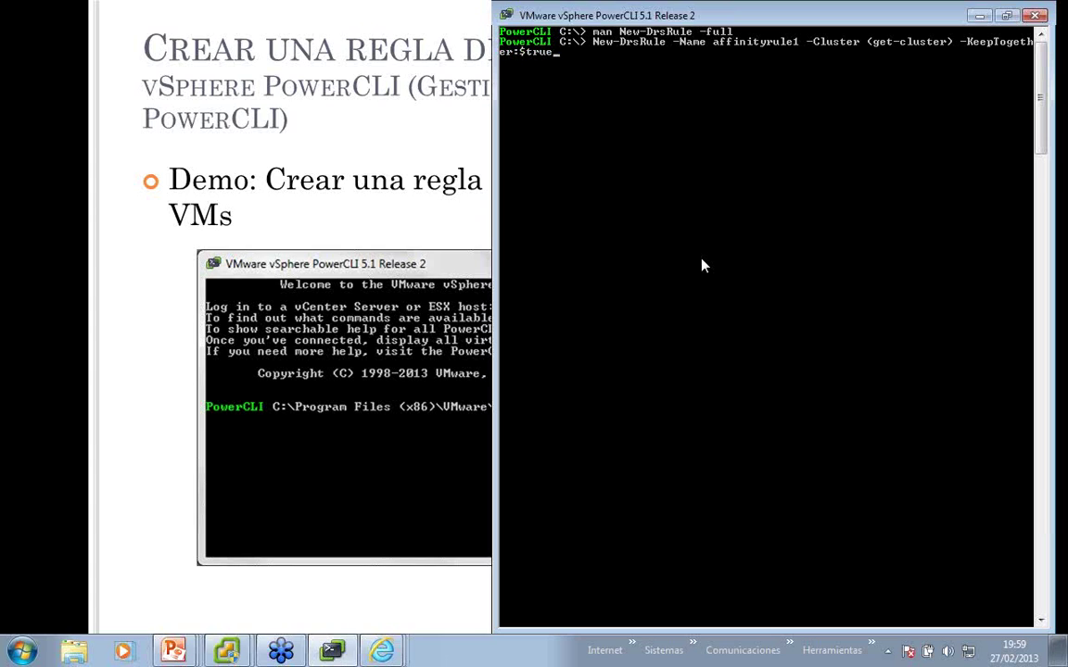
Check the virtual machine names in the localhost vSphere Client, and run the New-DrsRule command in PowerCLI with -VM Copiatest1,Test1.
type(" -Name")
key("Tab")
key("Tab")
key("Tab")
mouse_move(281, 649)
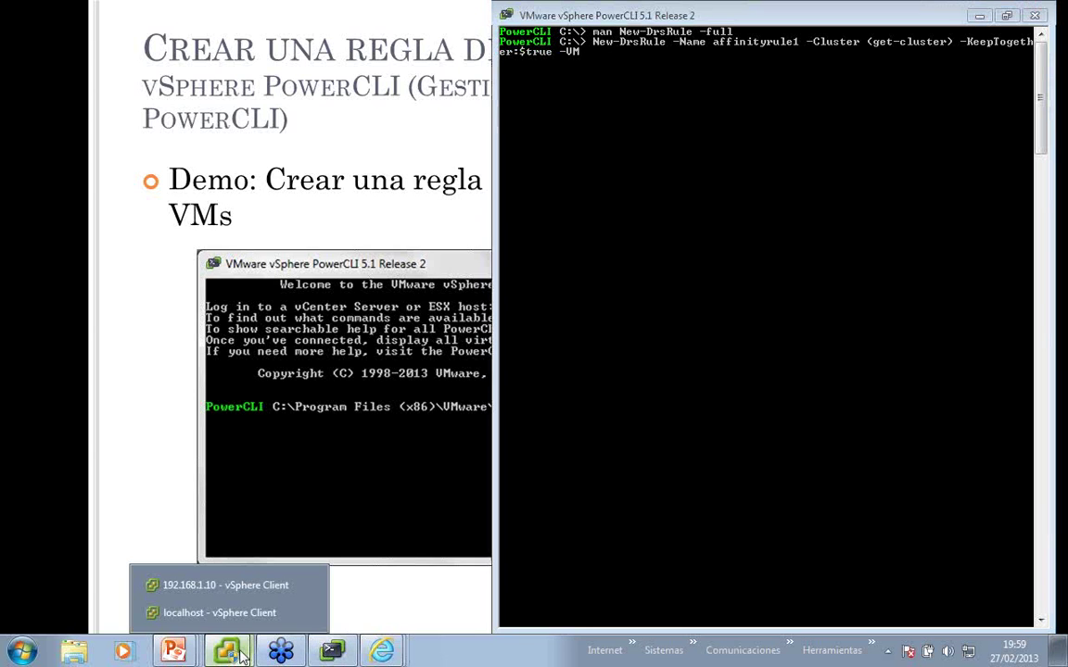
left_click(216, 565)
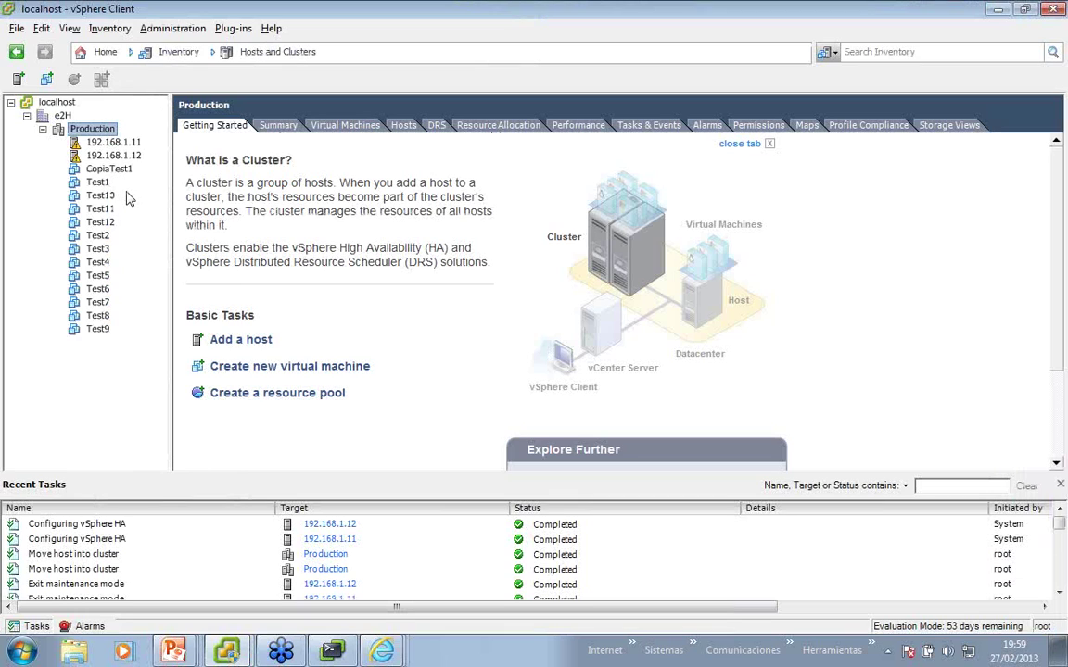
key("alt+Tab")
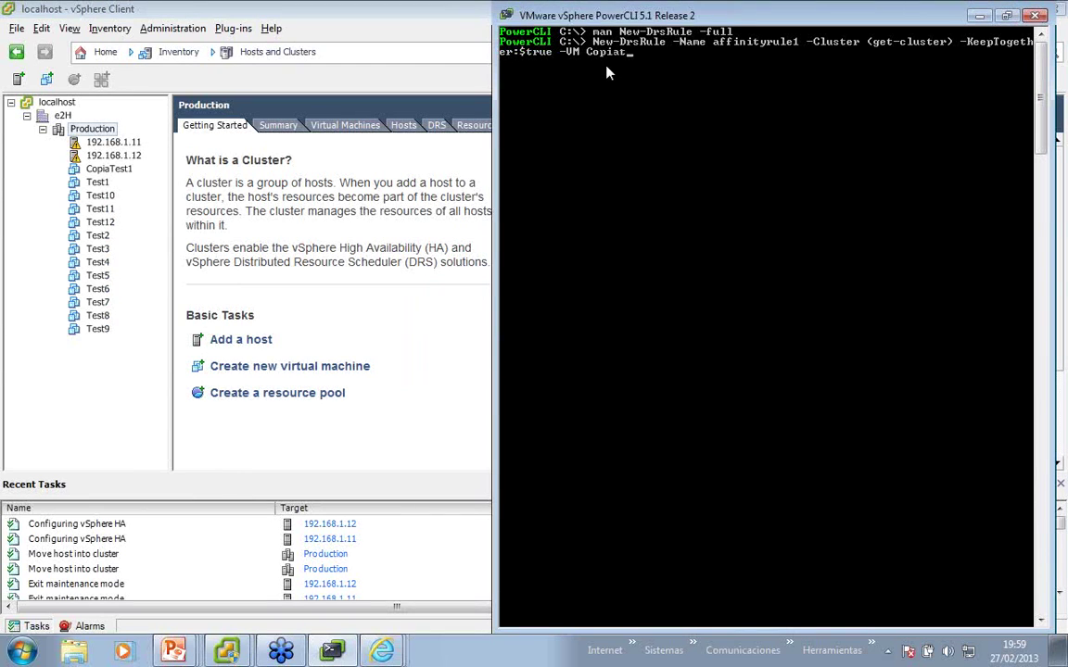
type("est1,Test1")
key("Return")
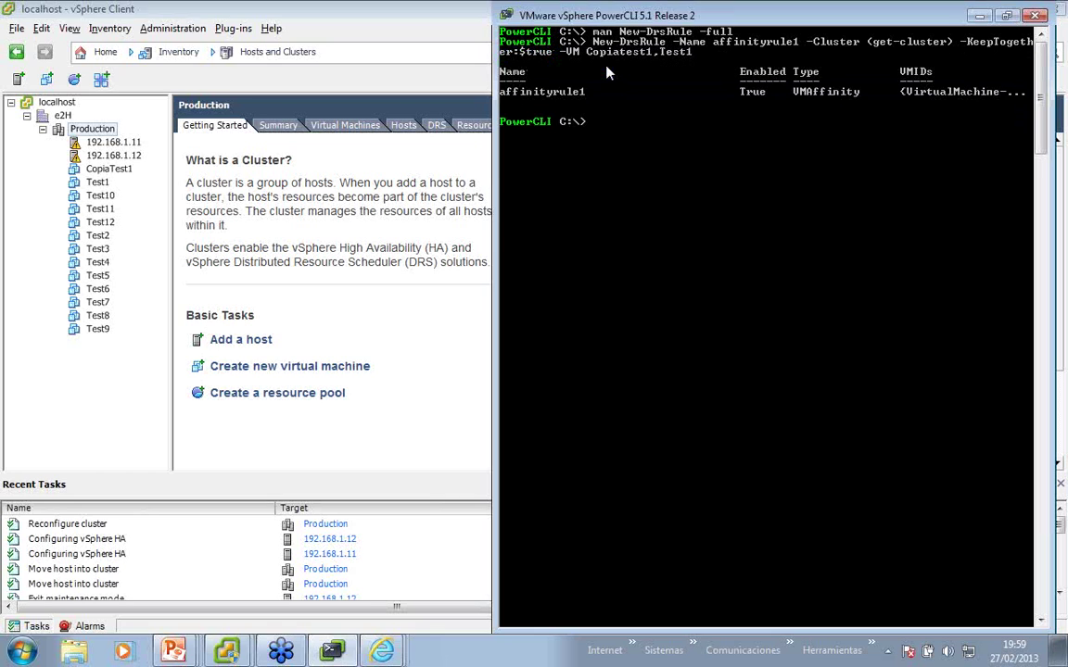
In vSphere Client, open the Production cluster's DRS rules and expand affinityrule1 to check its member virtual machines.
left_click(104, 526)
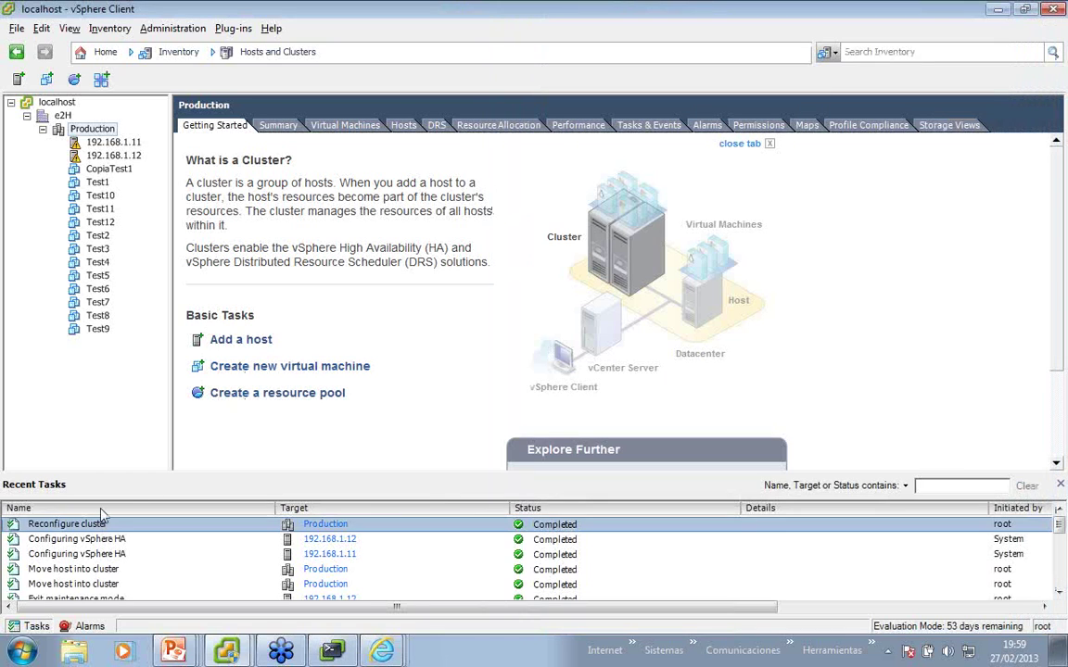
right_click(100, 129)
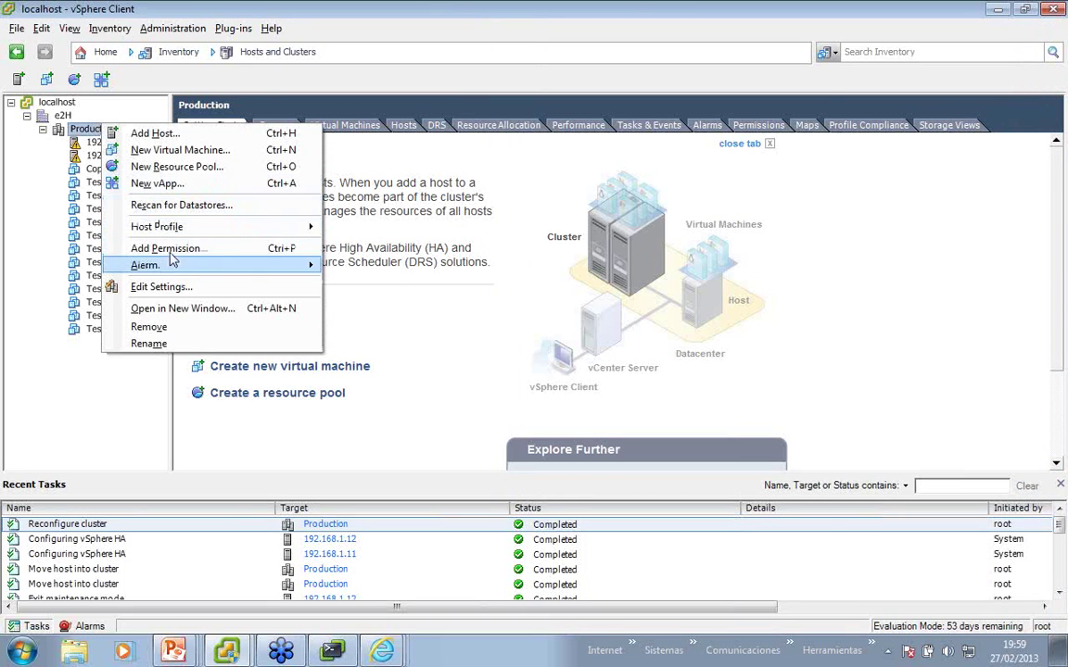
left_click(169, 286)
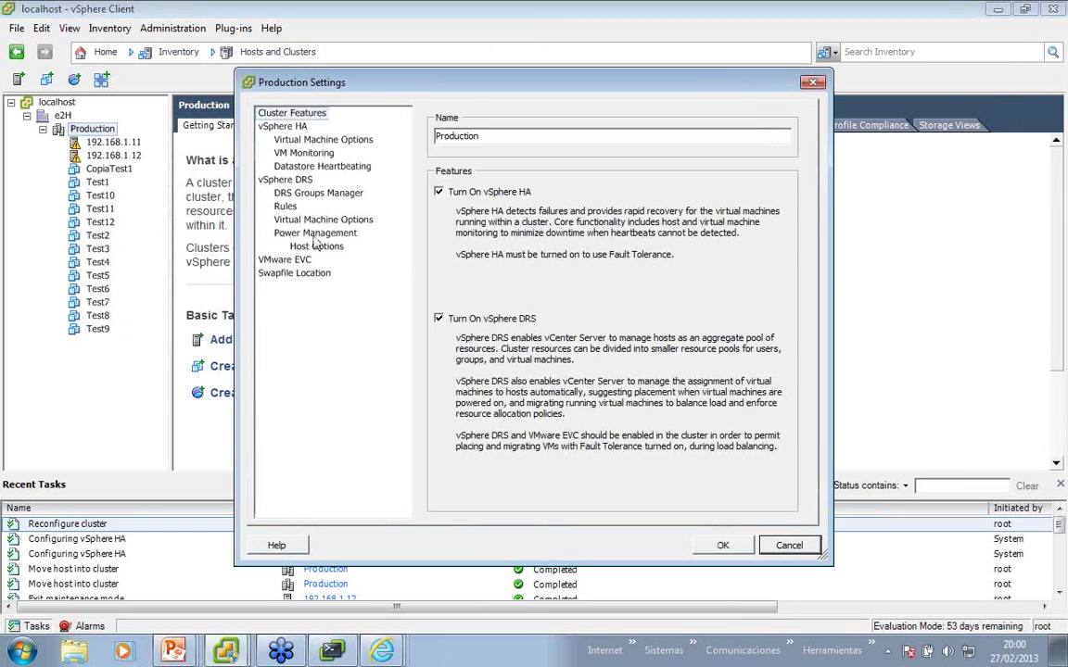
left_click(284, 206)
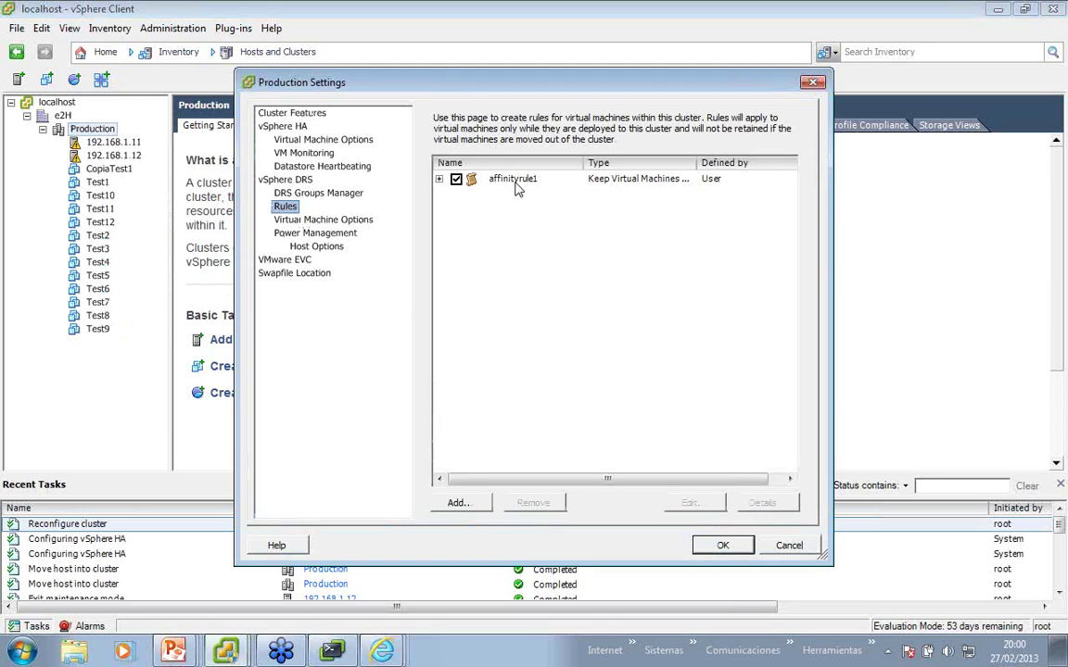
left_click(598, 184)
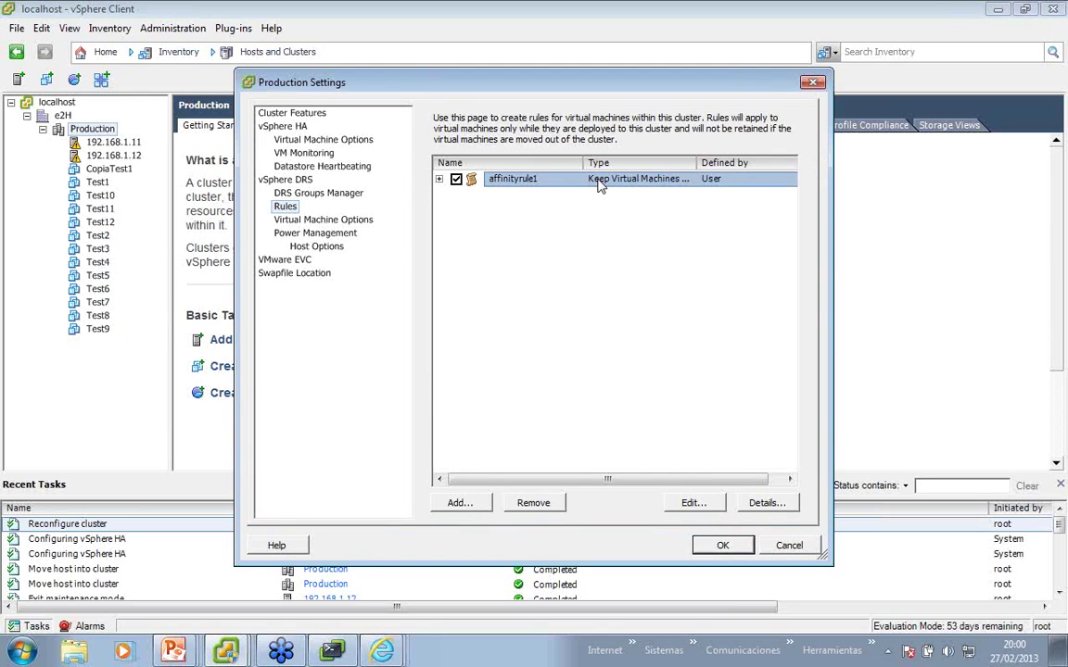
left_click(439, 179)
left_click(496, 198)
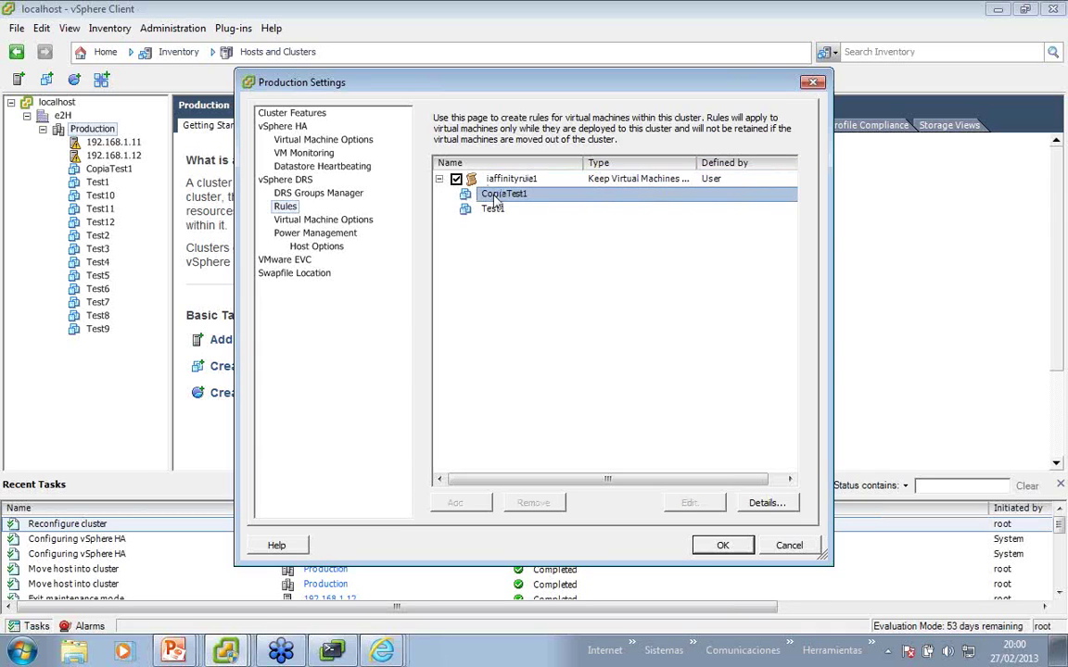
left_click(497, 211)
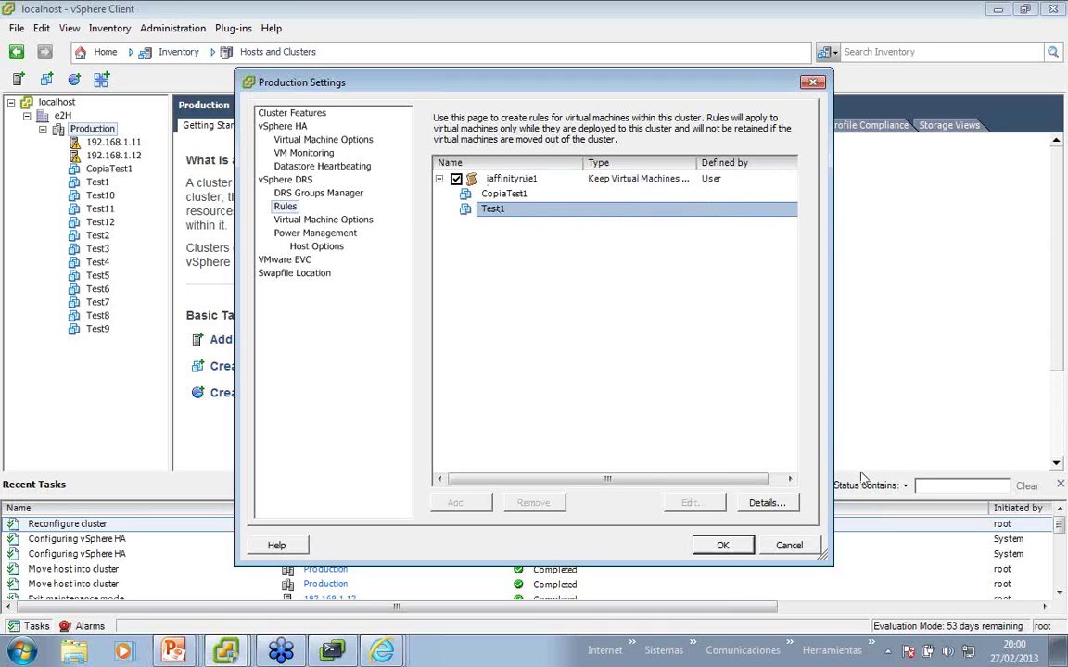
Check the details of the Test1 member and of affinityrule1, cancel the Production settings, and return to PowerCLI.
left_click(767, 502)
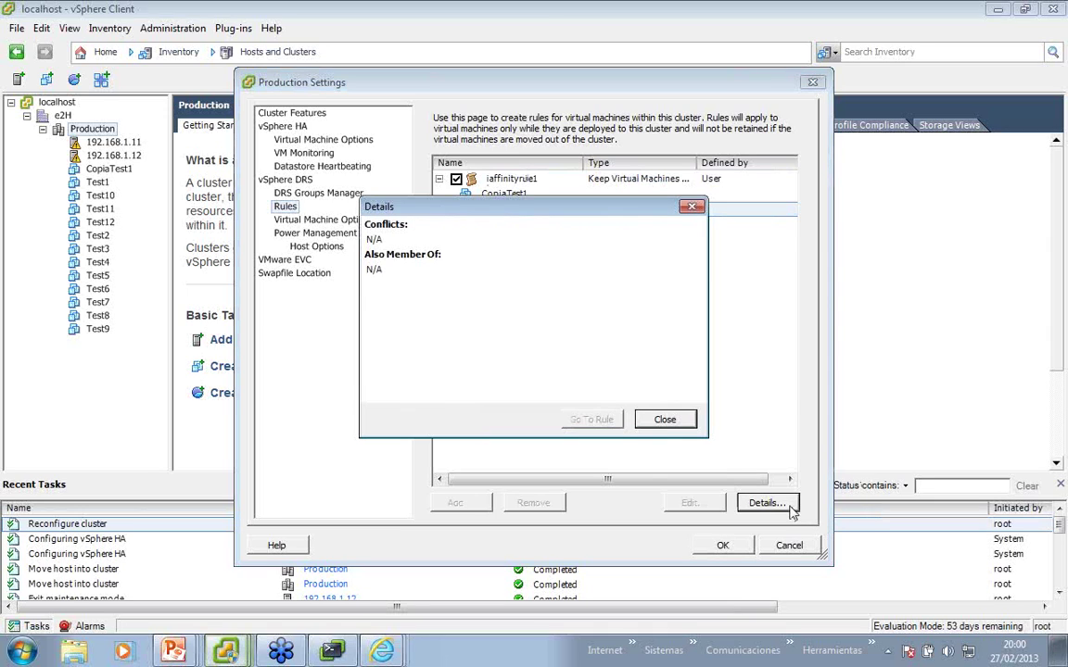
left_click(663, 419)
left_click(552, 179)
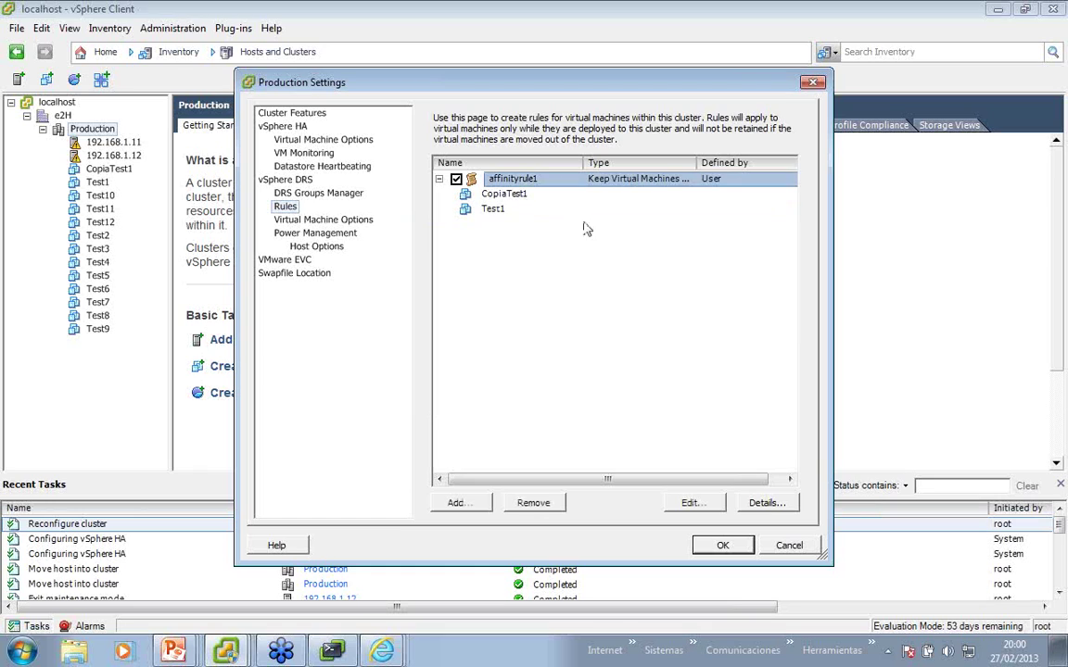
left_click(758, 504)
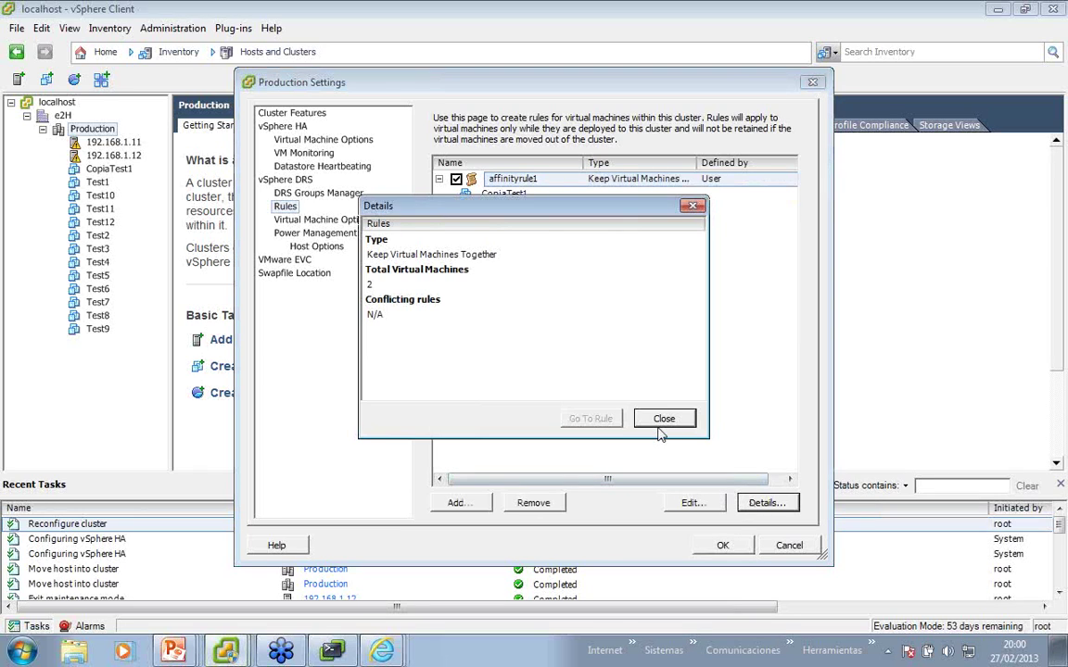
left_click(661, 424)
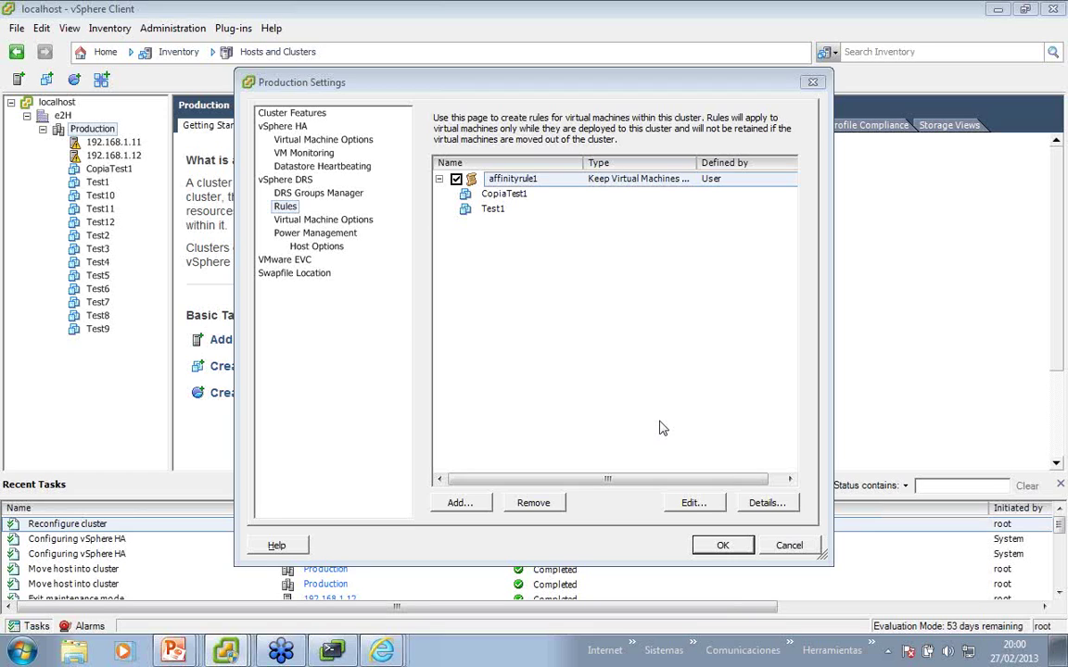
key("alt+Tab")
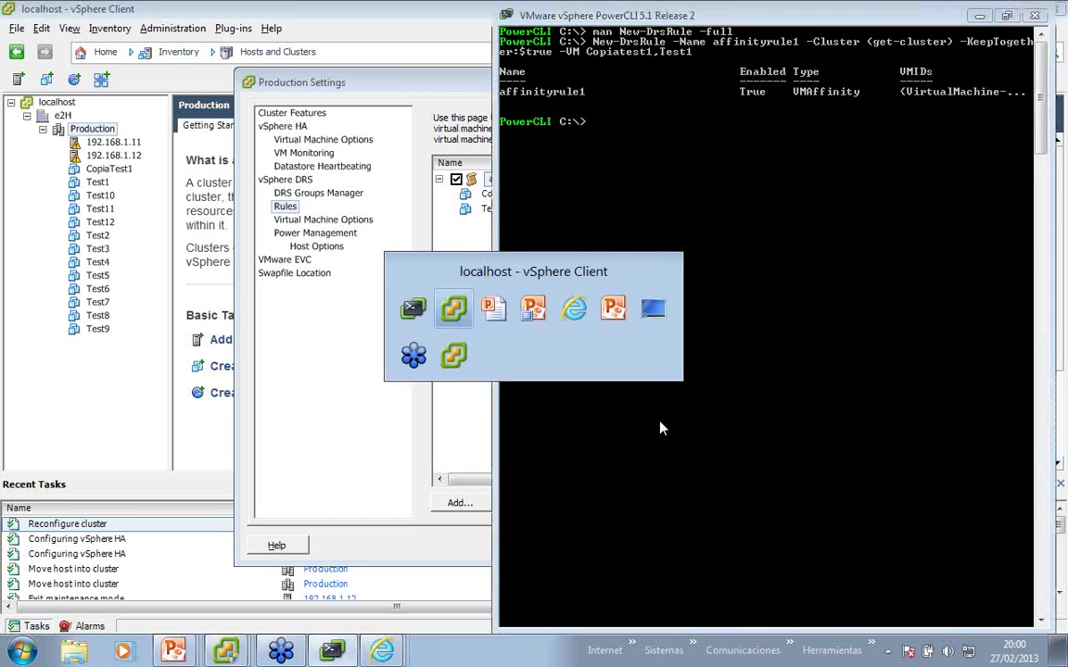
left_click(792, 549)
key("alt+Tab")
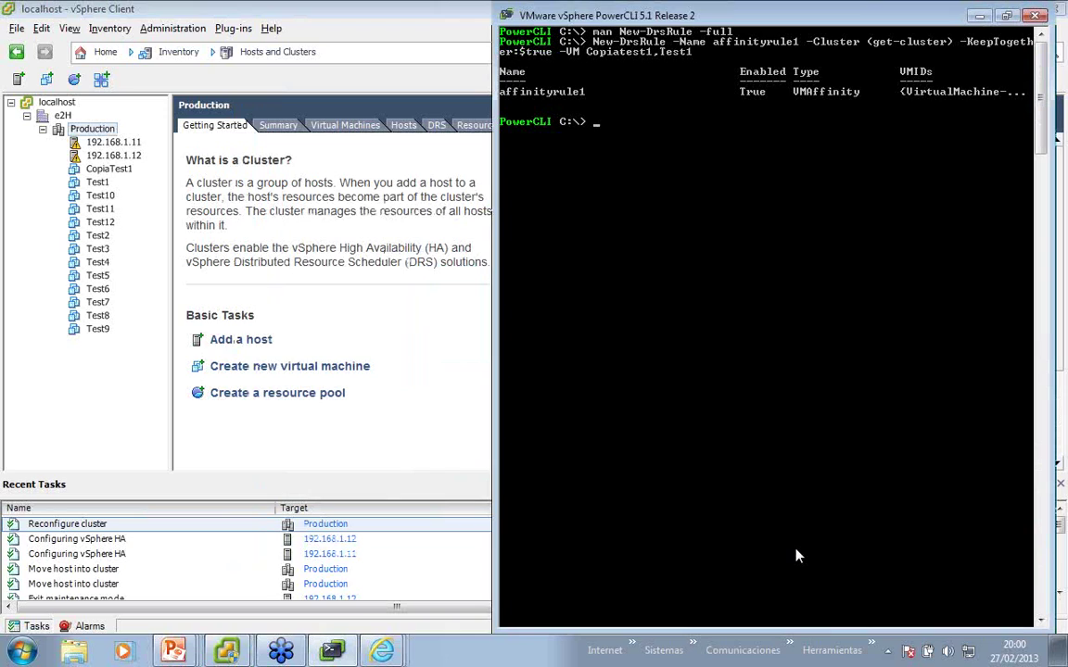
type("new-vm -")
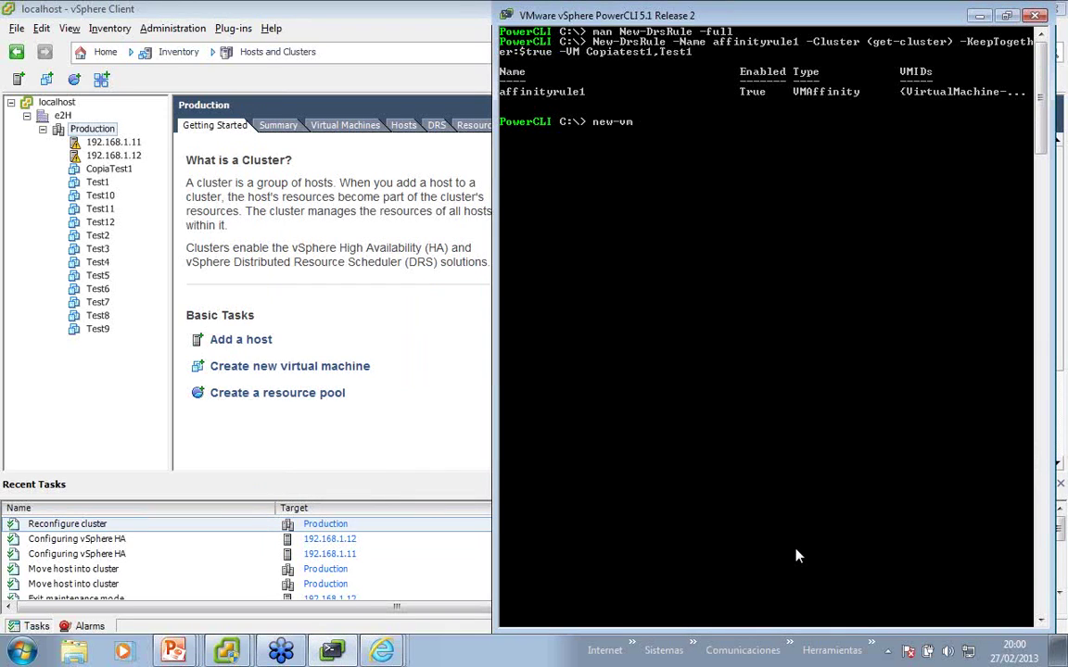
key("Tab")
key("BackSpace")
key("BackSpace")
key("BackSpace")
key("BackSpace")
key("BackSpace")
key("BackSpace")
key("BackSpace")
key("BackSpace")
key("BackSpace")
key("BackSpace")
key("BackSpace")
key("BackSpace")
key("BackSpace")
key("BackSpace")
key("BackSpace")
key("BackSpace")
key("BackSpace")
key("BackSpace")
key("BackSpace")
key("BackSpace")
key("BackSpace")
key("BackSpace")
Store the number range 1..2 in the variable $n and print the variable.
type("$")
key("BackSpace")
type("$n = 1..2")
key("Return")
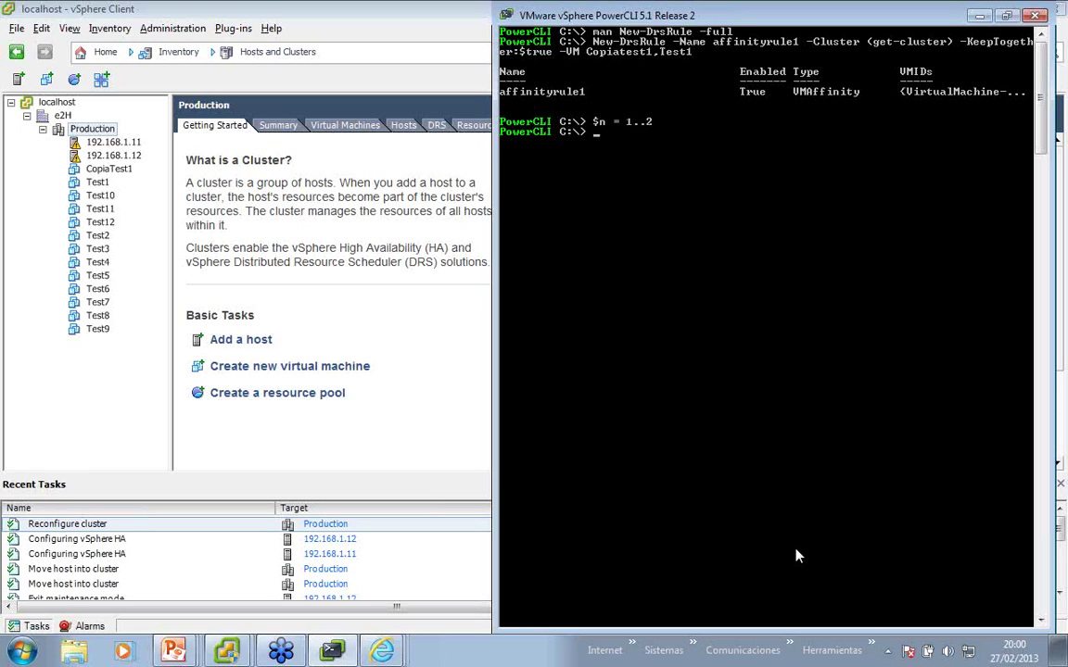
type("$n")
key("Return")
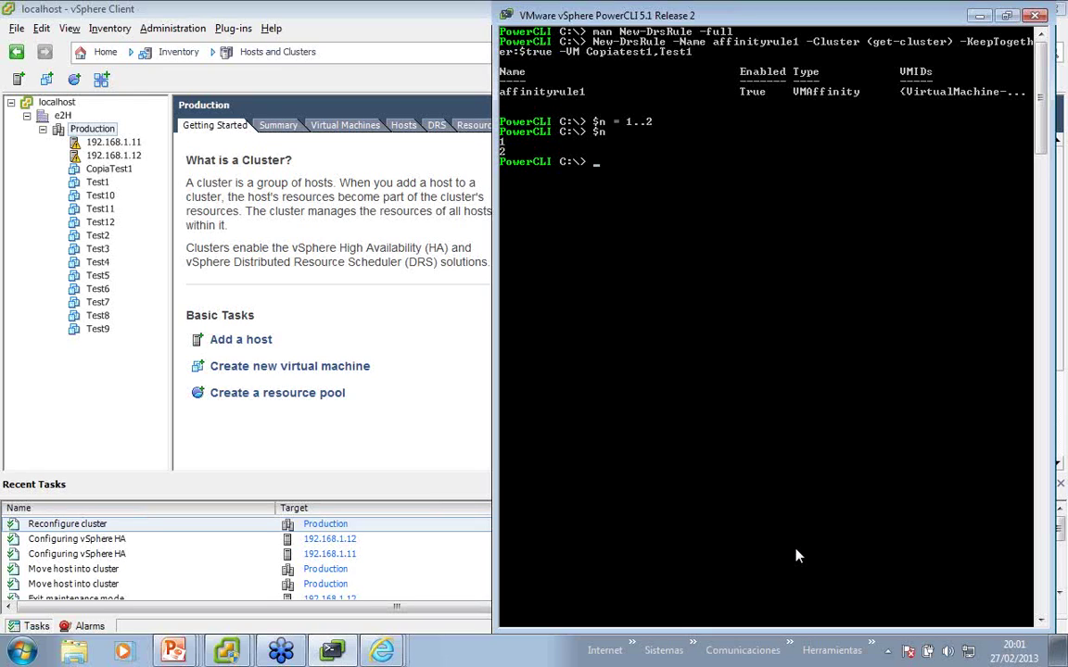
Discard the partial foreach line and store the range 1..2 in the variable $ns.
type("foreach")
type(" (")
type("$")
key("Up")
key("Up")
type("s")
key("Return")
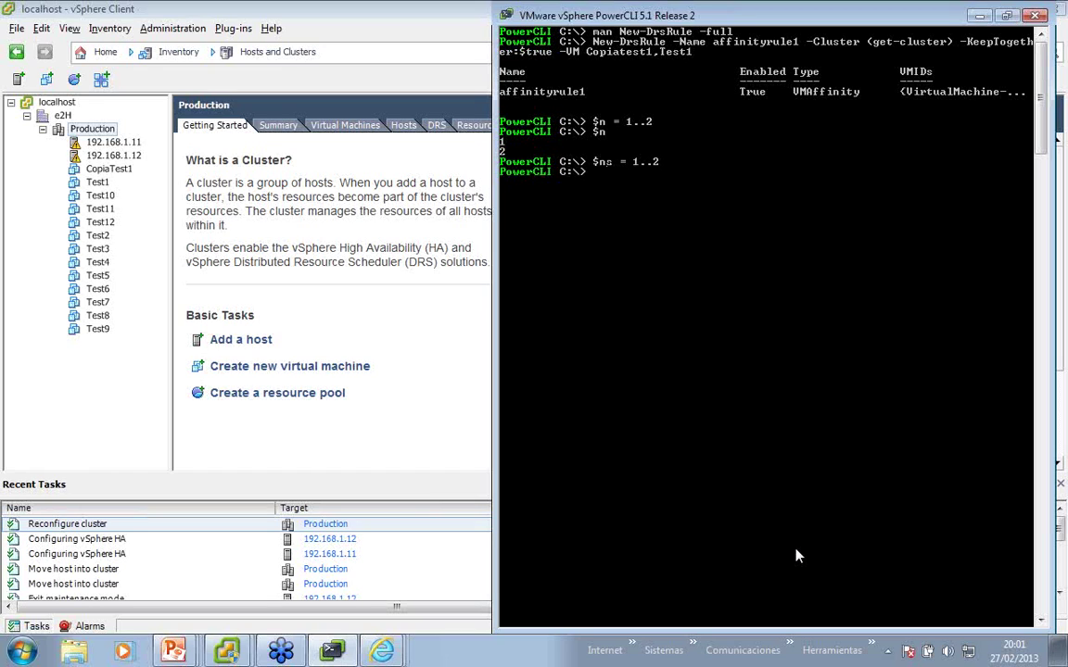
Begin a foreach ($n in $ns) loop whose body is a New-VM command with the name dc0$n.
type("foreach ($n in $ns){")
key("Return")
type("New-VM")
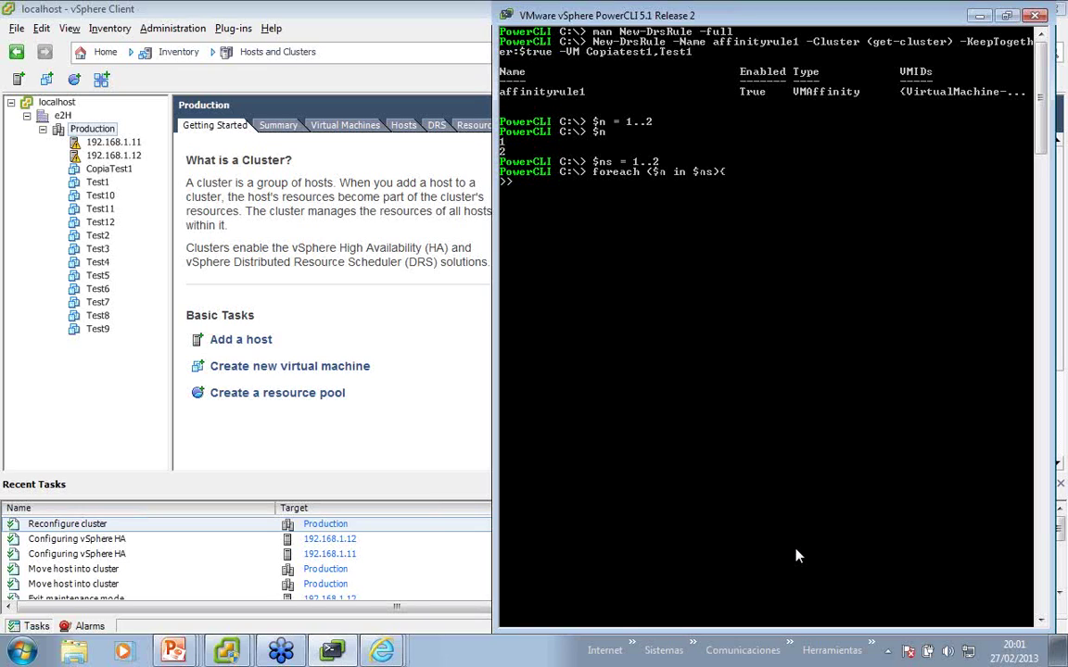
type(" -Name s")
type("ns")
key("BackSpace")
key("BackSpace")
key("BackSpace")
type("dc0$n")
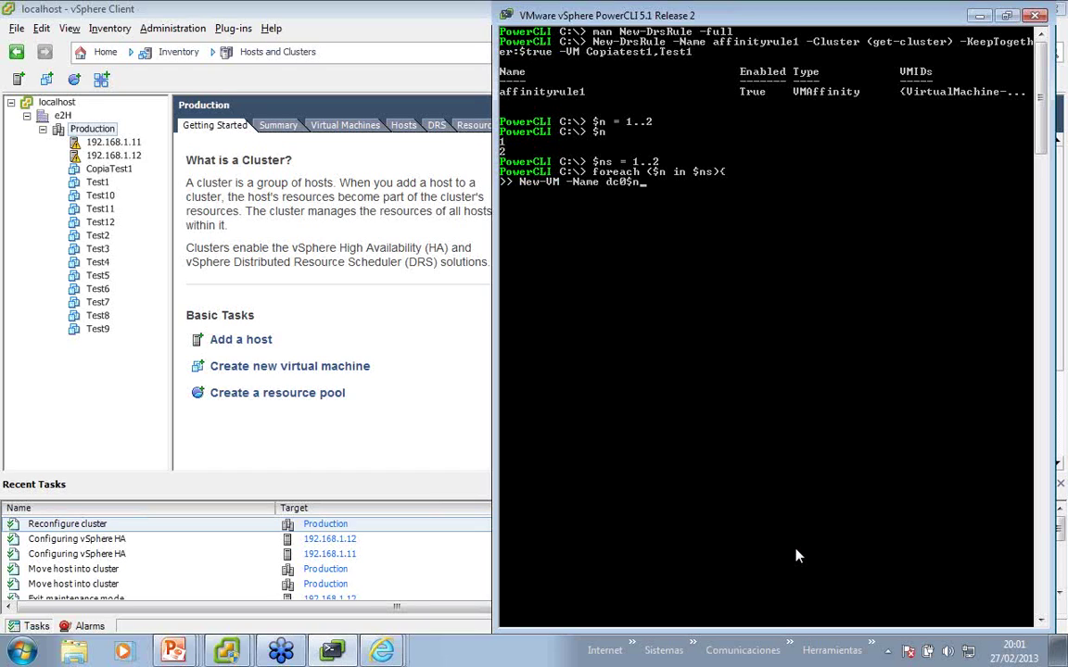
Add -Location (get-cluster) to the New-VM command in the loop.
type(" -AdvancedOption")
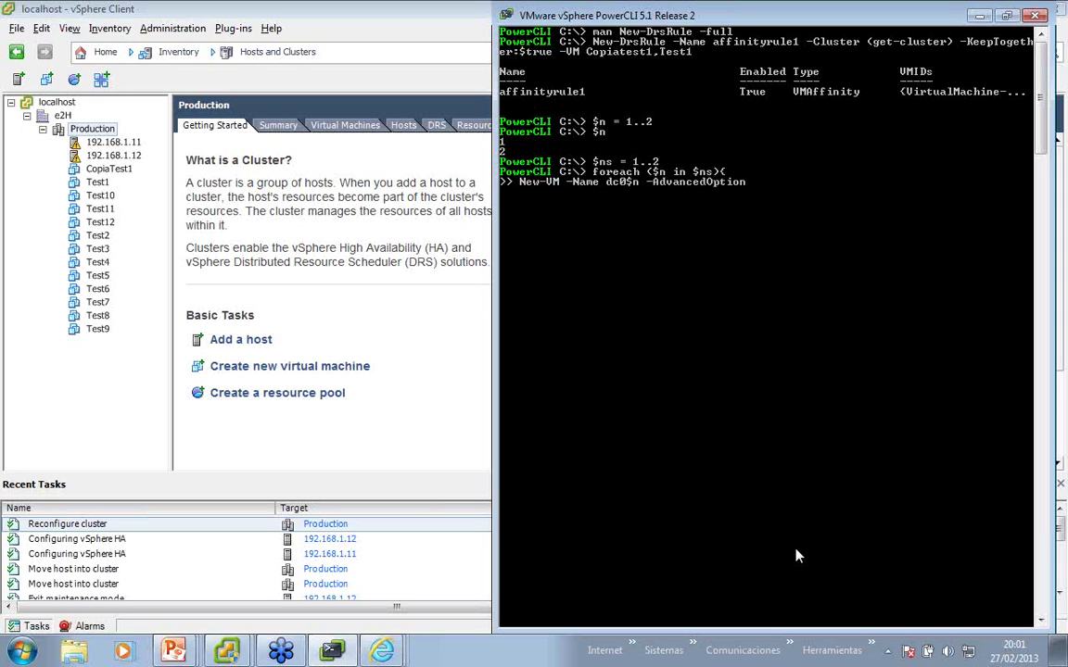
key("shift+Tab")
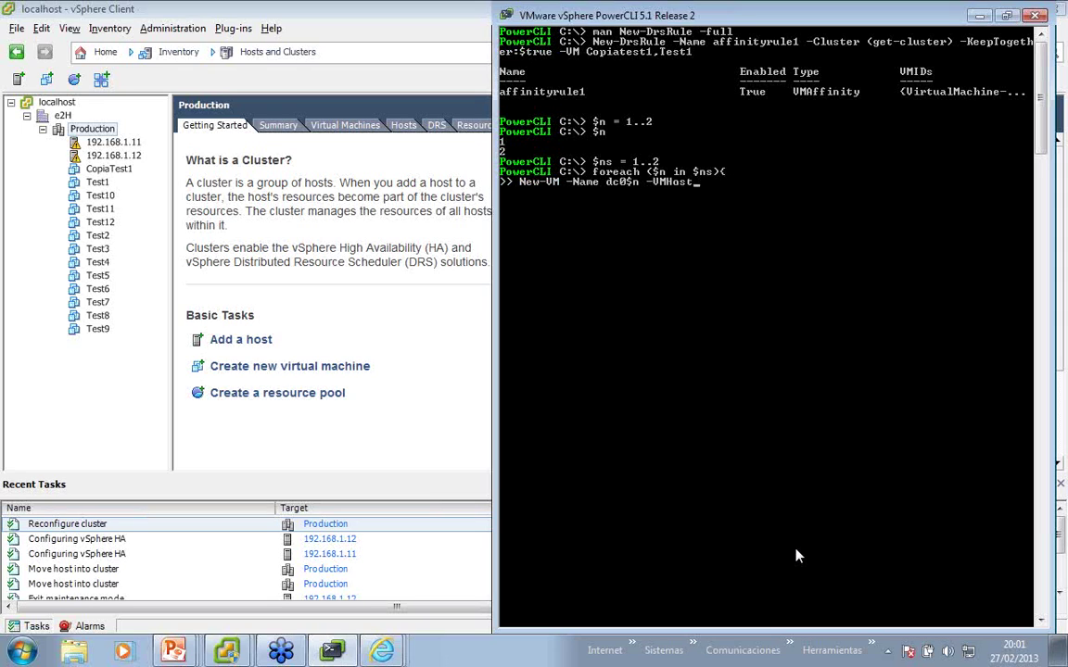
key("shift+Tab")
key("shift+Tab")
key("shift+Tab")
type("(get-cluster)")
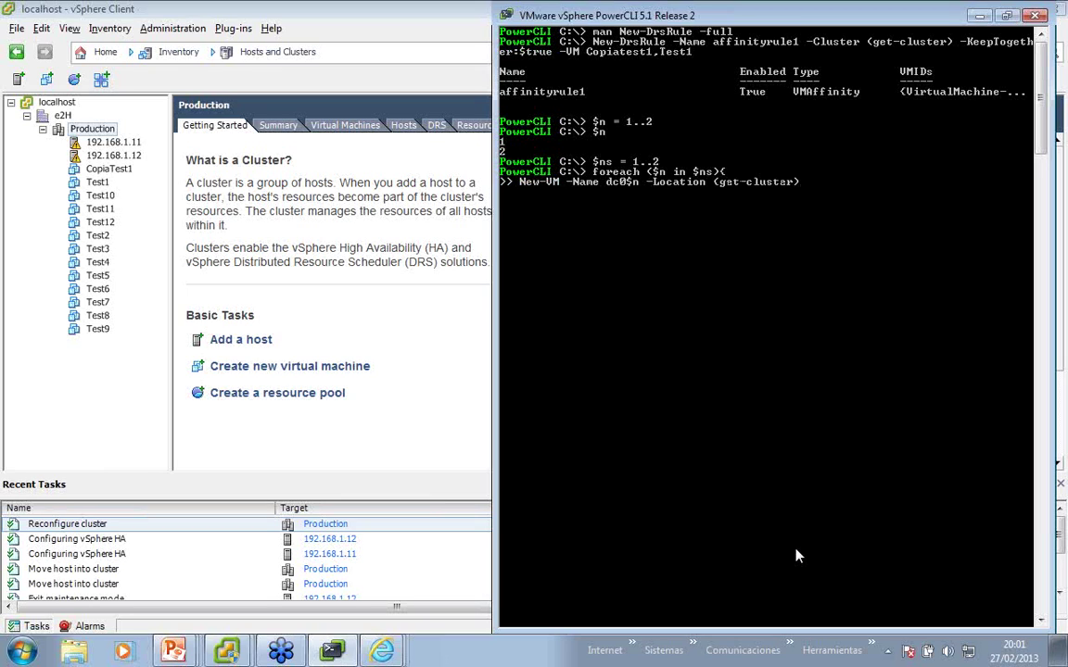
Look through the New-VM parameters and add -DiskStorageFormat to the command in the loop.
type(" -")
key("Tab")
key("Tab")
key("Tab")
key("Tab")
key("Tab")
key("Tab")
key("Tab")
key("Tab")
key("Tab")
key("Tab")
key("Tab")
key("Tab")
key("BackSpace")
key("BackSpace")
key("BackSpace")
key("BackSpace")
key("BackSpace")
key("BackSpace")
key("BackSpace")
type("DiskMB")
key("Tab")
key("Tab")
key("Tab")
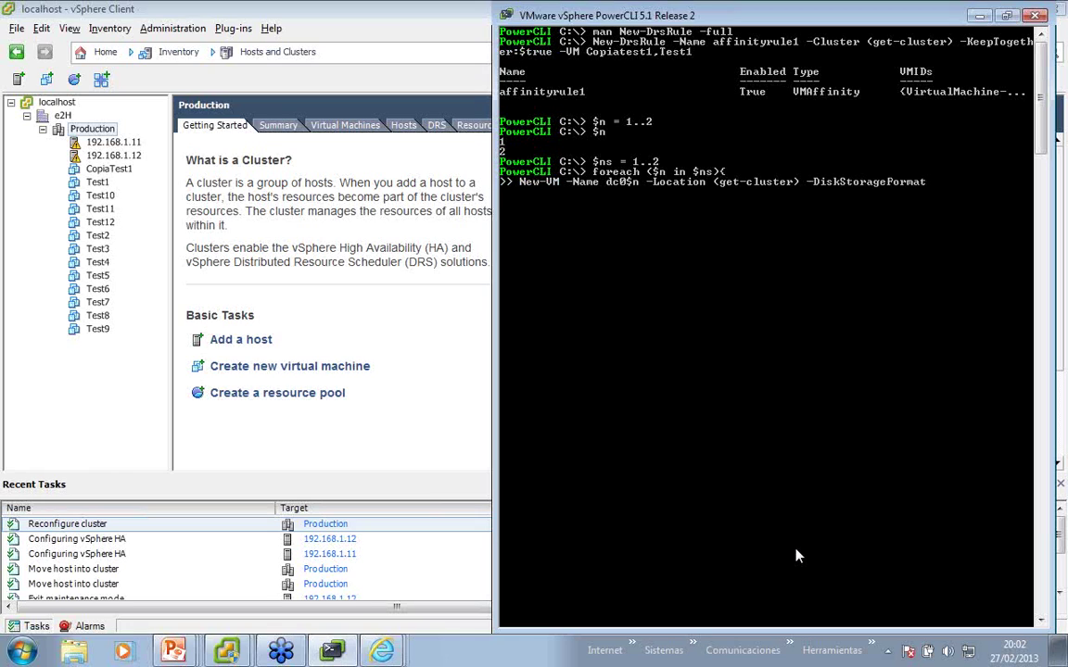
Set the disk storage format to Thin, close the foreach loop, and try to create the dc0$n virtual machines.
type("t")
key("Tab")
key("Tab")
key("Tab")
key("Return")
type("}")
key("Return")
key("Return")
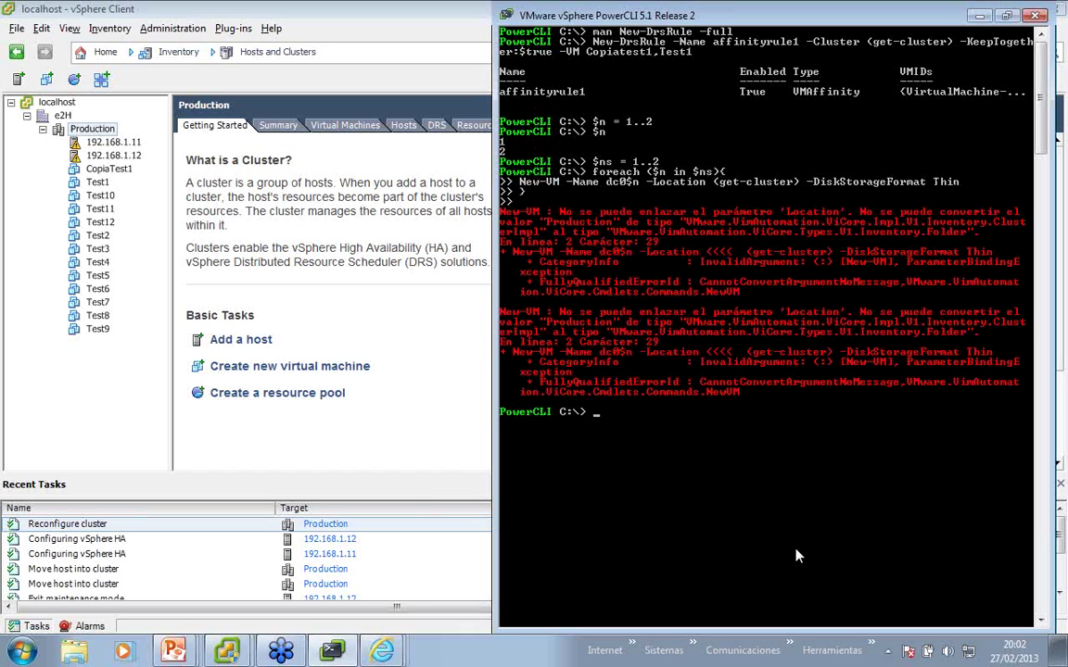
type(">")
key("Up")
key("Up")
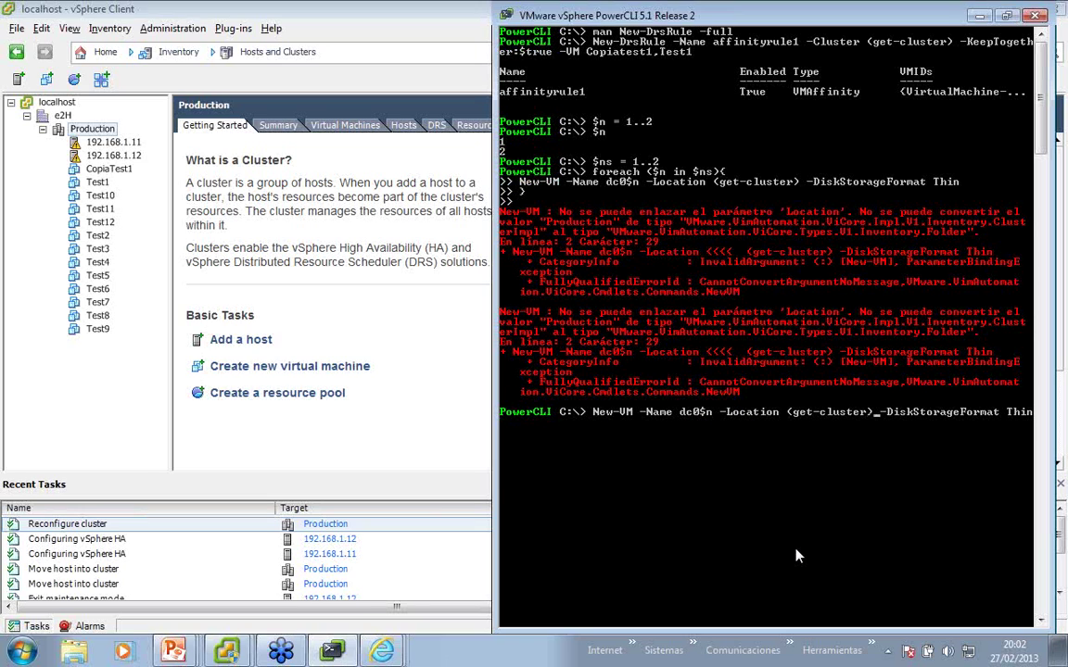
key("BackSpace")
key("BackSpace")
key("BackSpace")
key("BackSpace")
key("BackSpace")
key("BackSpace")
key("BackSpace")
key("BackSpace")
key("BackSpace")
key("BackSpace")
key("BackSpace")
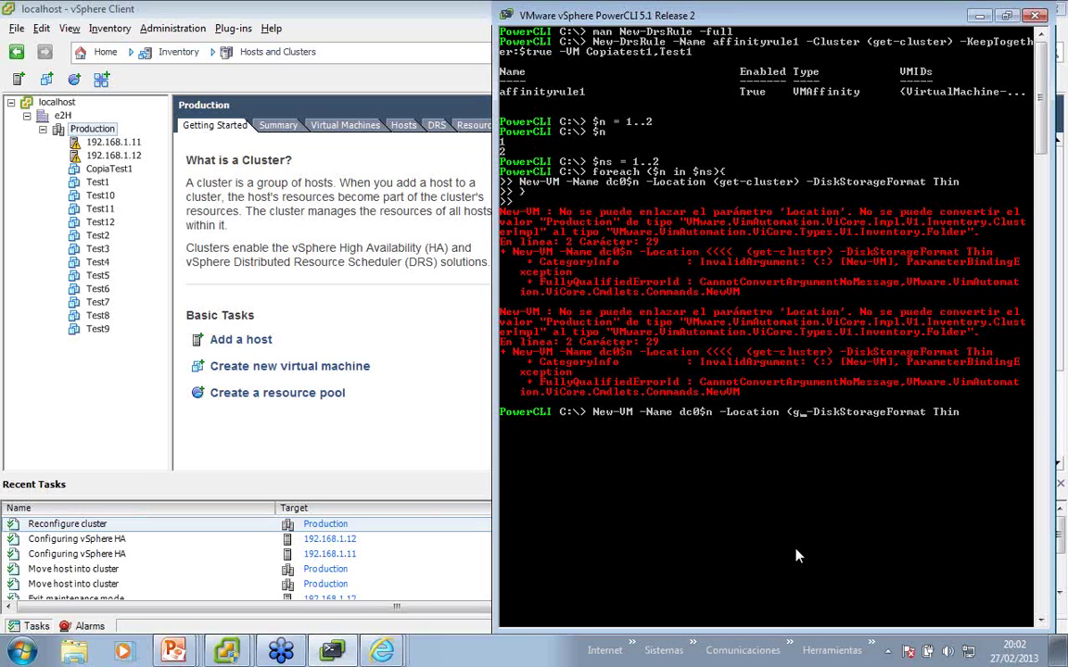
key("BackSpace")
key("BackSpace")
type("Production")
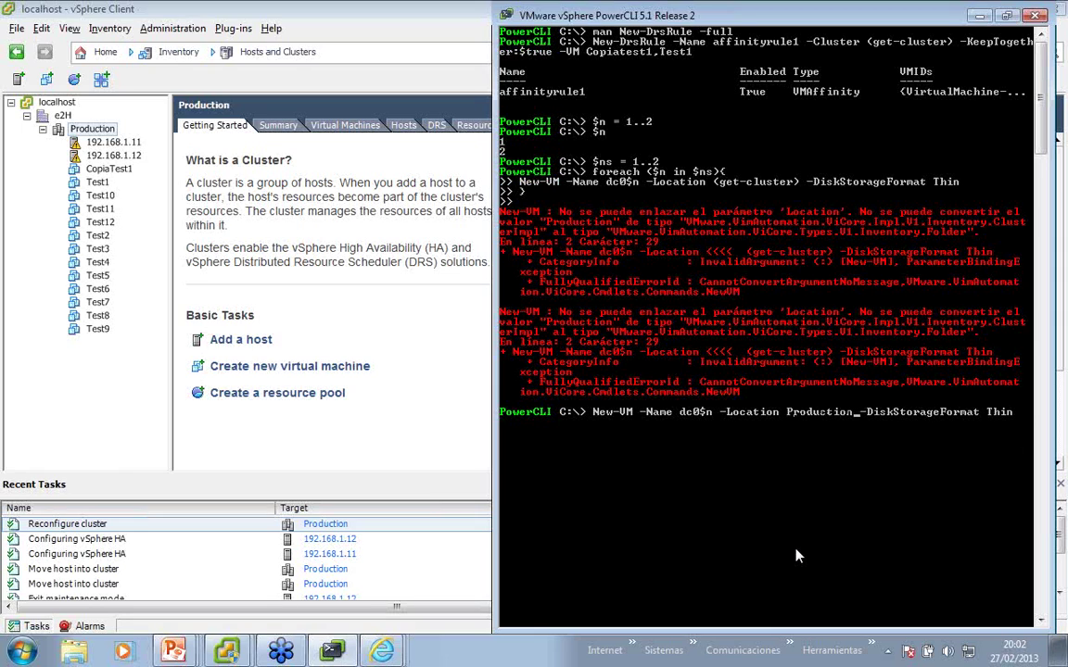
Recall the foreach loop and replace (get-cluster) with Production as the -Location value of its New-VM command.
key("Up")
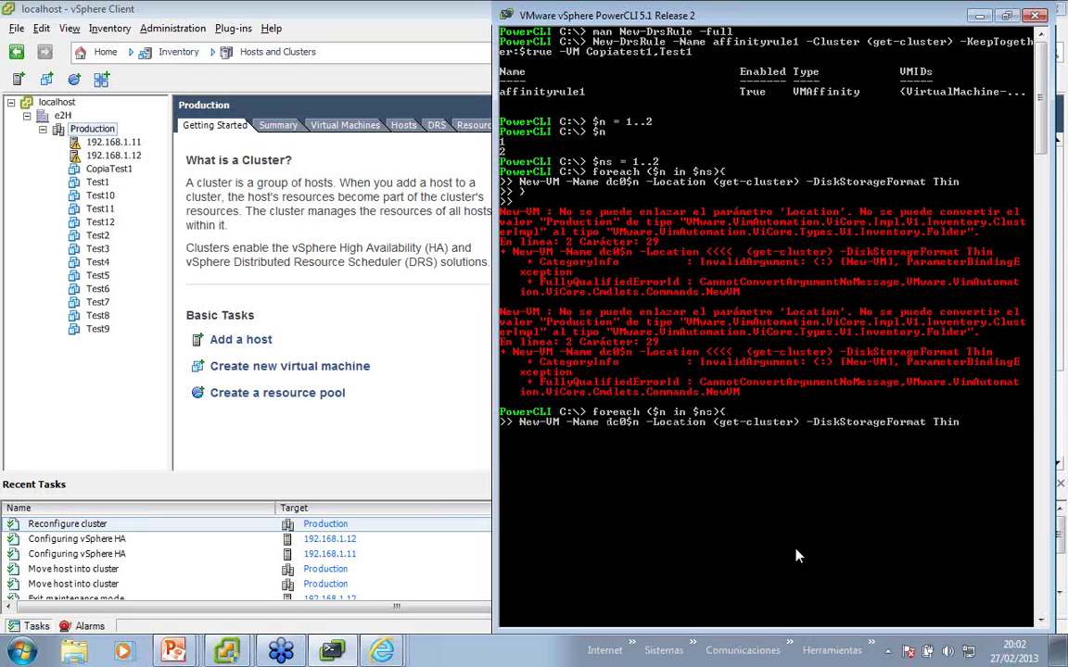
key("Left")
key("Left")
key("Left")
key("Left")
key("Left")
key("Left")
key("Left")
key("Left")
key("Left")
key("Left")
key("Left")
key("Left")
key("Left")
key("Left")
key("Left")
key("Left")
key("Left")
key("Left")
key("Left")
key("Left")
key("BackSpace")
key("BackSpace")
key("BackSpace")
key("BackSpace")
key("BackSpace")
key("BackSpace")
key("BackSpace")
key("BackSpace")
key("BackSpace")
key("BackSpace")
key("BackSpace")
key("BackSpace")
key("BackSpace")
type("Pr")
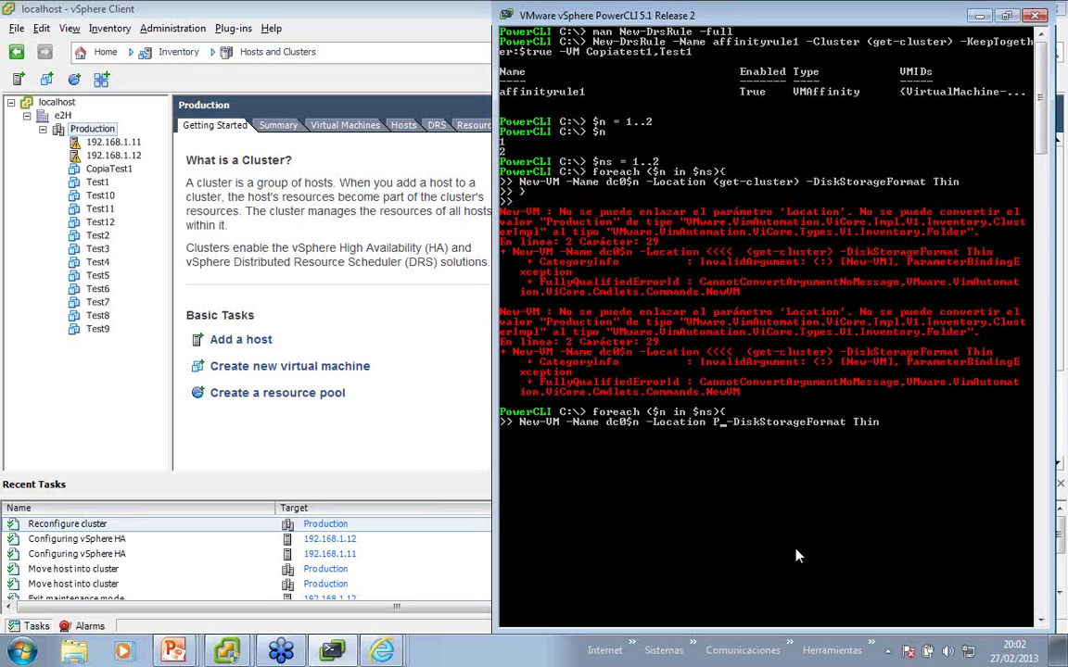
type("oduction")
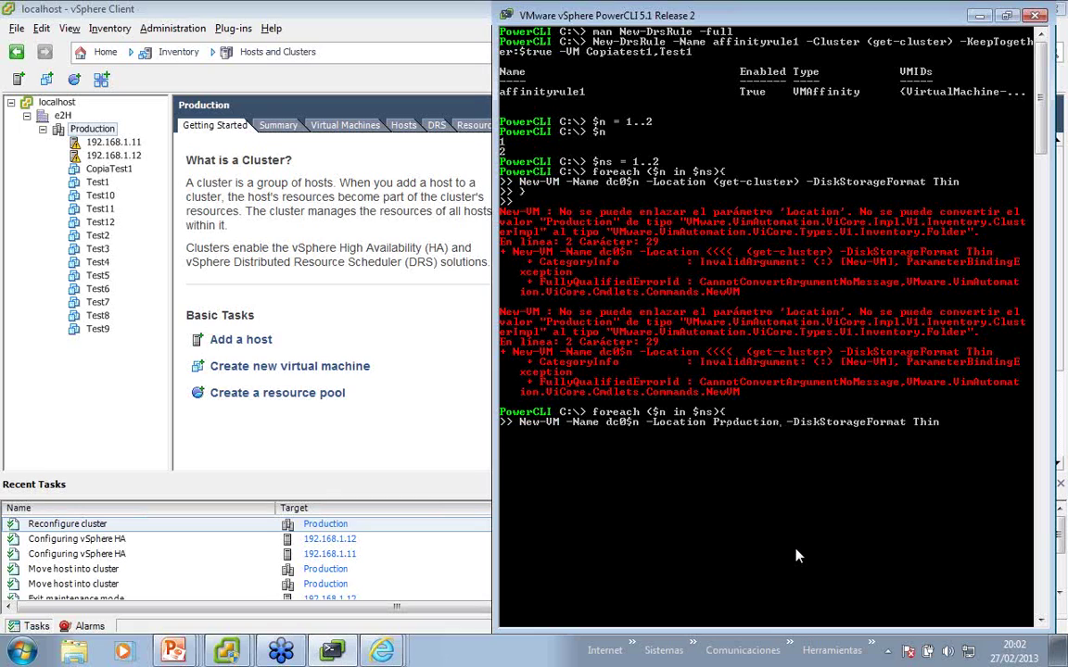
Close the edited foreach loop and try to create the dc0$n virtual machines with it.
key("End")
key("Return")
type("}")
key("Return")
key("Return")
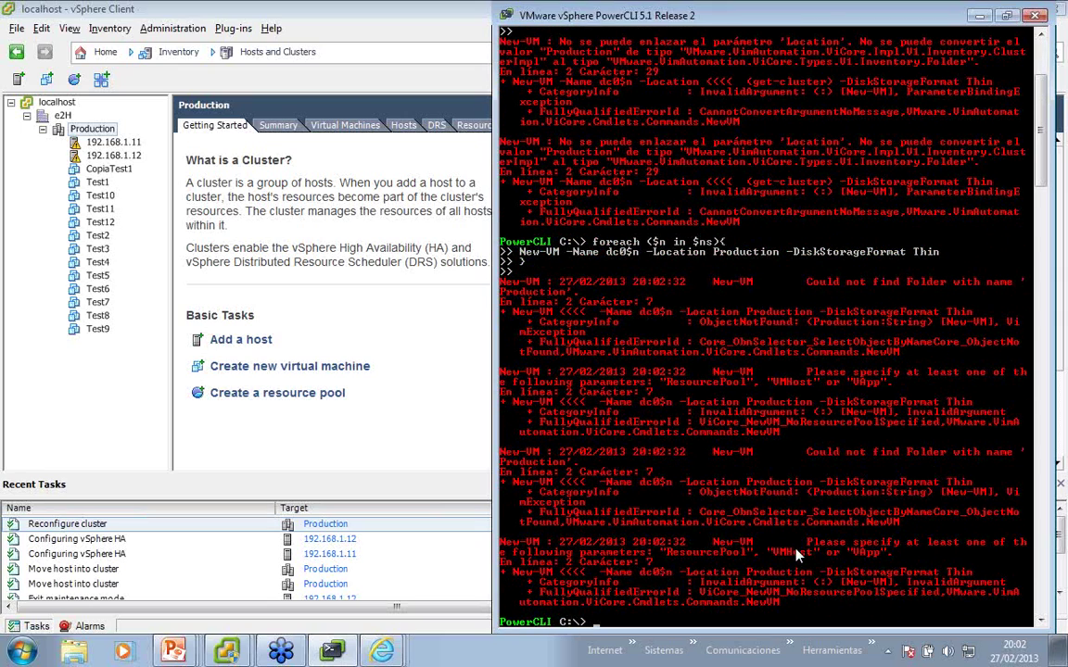
List the inventory folders and their types with Get-Folder.
type("get-fol")
key("Tab")
key("Return")
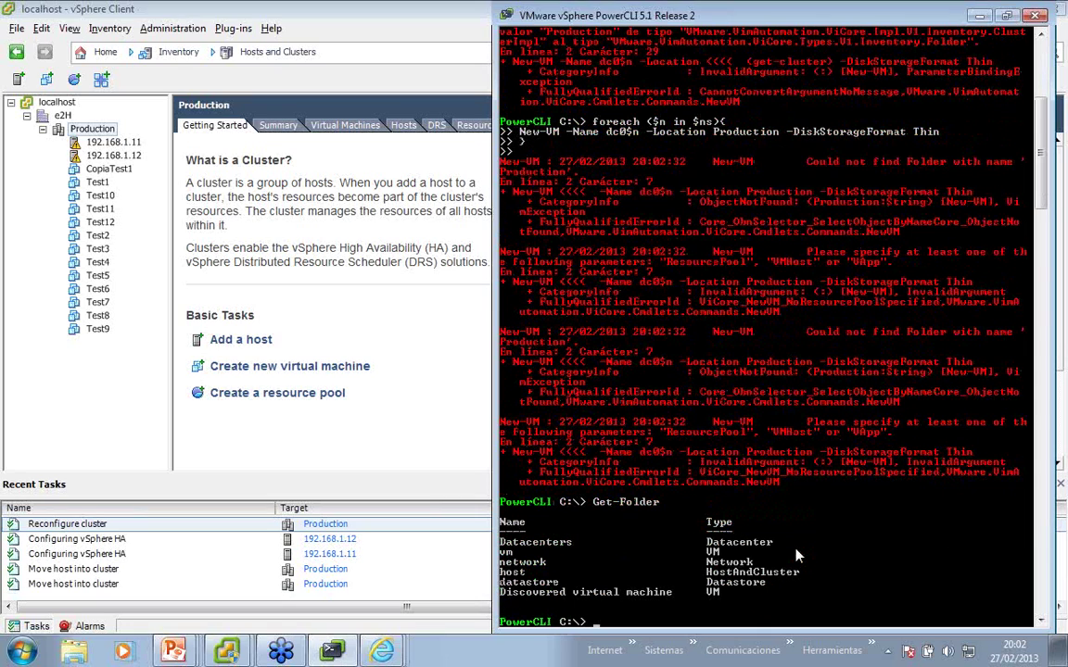
Recall the foreach loop, remove -Location from its New-VM command, and try to create the dc0$n virtual machines with thin disks.
key("Up")
key("Up")
key("Up")
key("Up")
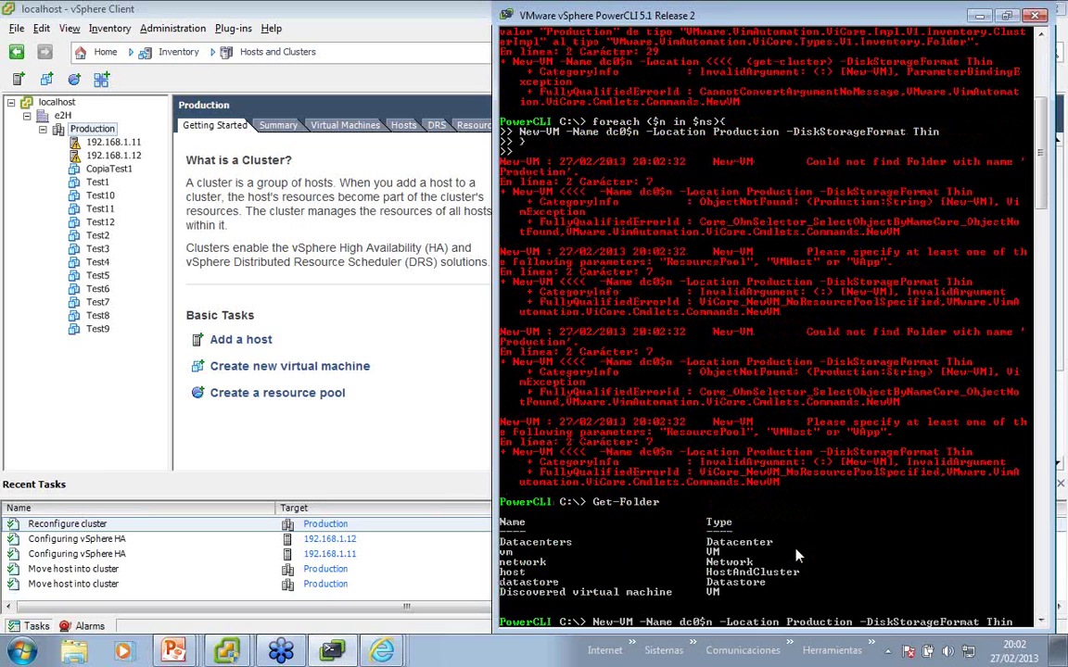
key("Return")
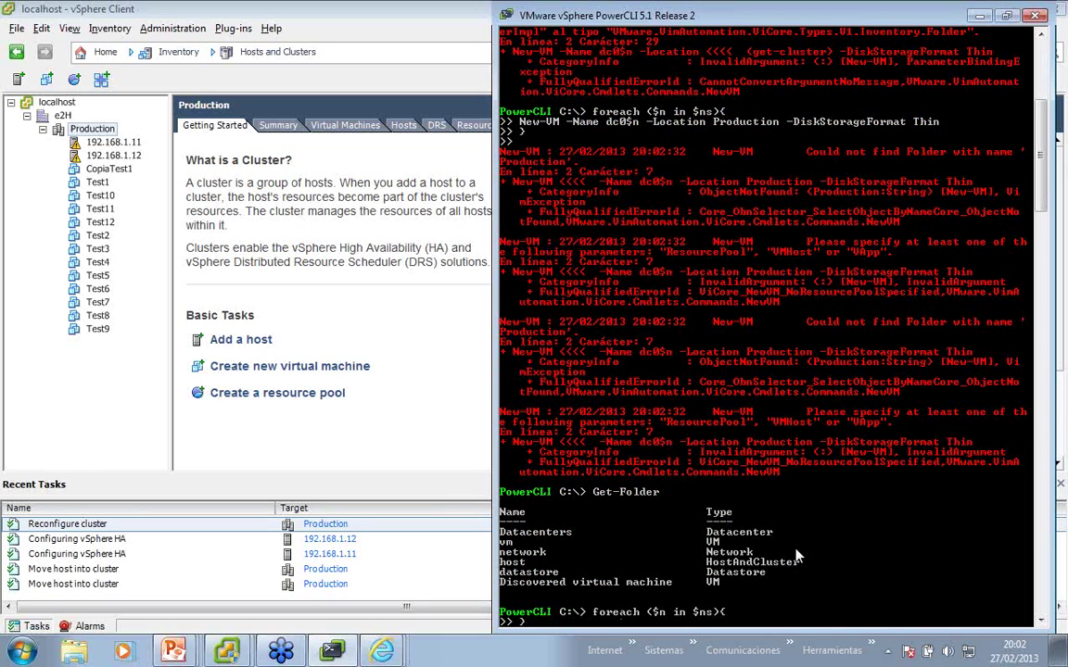
key("Up")
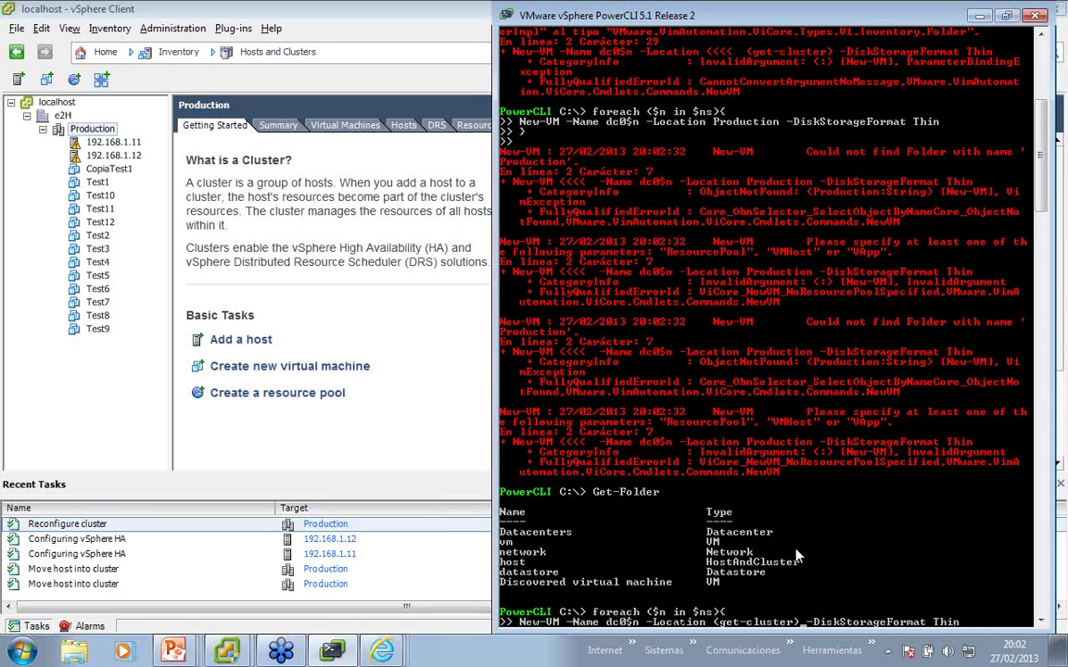
key("BackSpace")
key("BackSpace")
key("BackSpace")
key("BackSpace")
key("BackSpace")
key("BackSpace")
key("BackSpace")
key("BackSpace")
key("BackSpace")
key("BackSpace")
key("BackSpace")
key("BackSpace")
key("BackSpace")
key("BackSpace")
key("BackSpace")
key("BackSpace")
key("BackSpace")
key("BackSpace")
key("BackSpace")
key("BackSpace")
key("BackSpace")
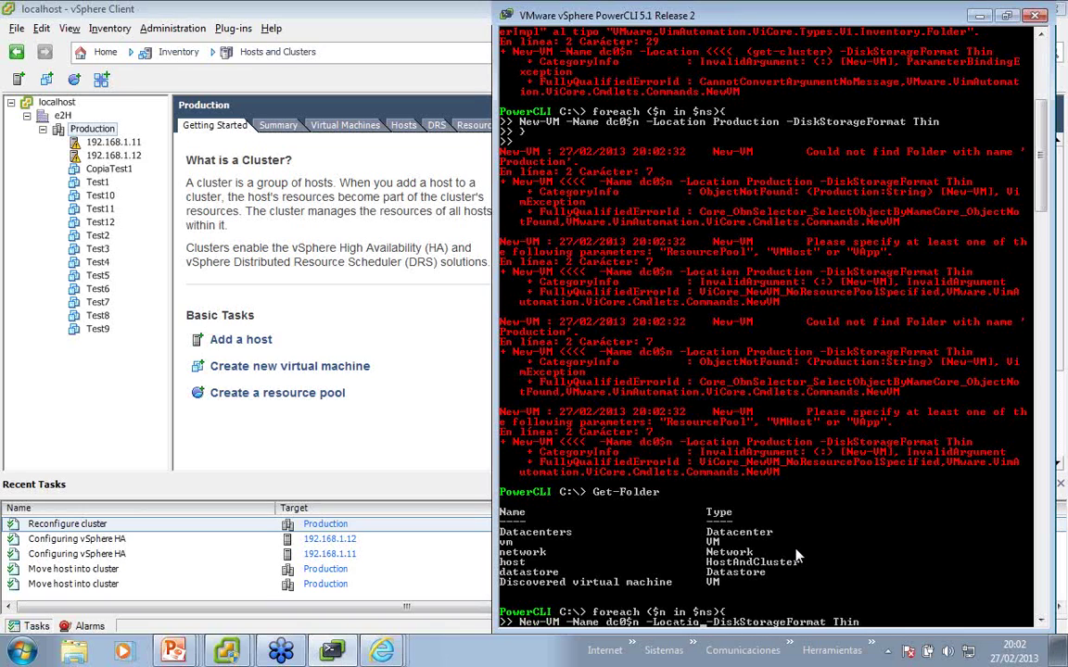
key("Return")
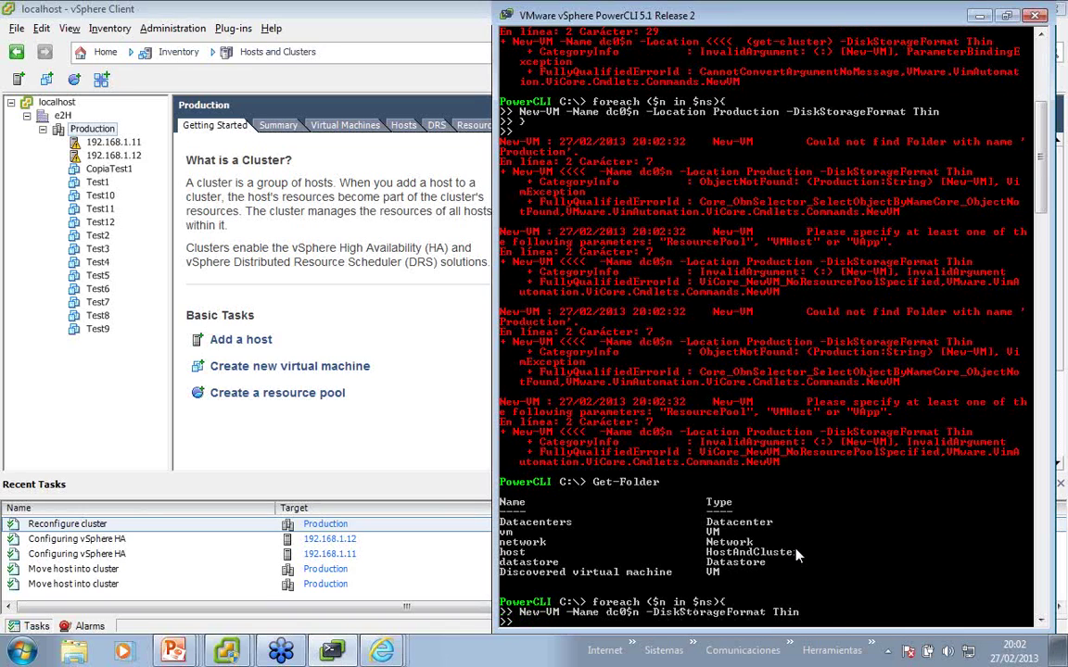
type("}")
key("Return")
key("Return")
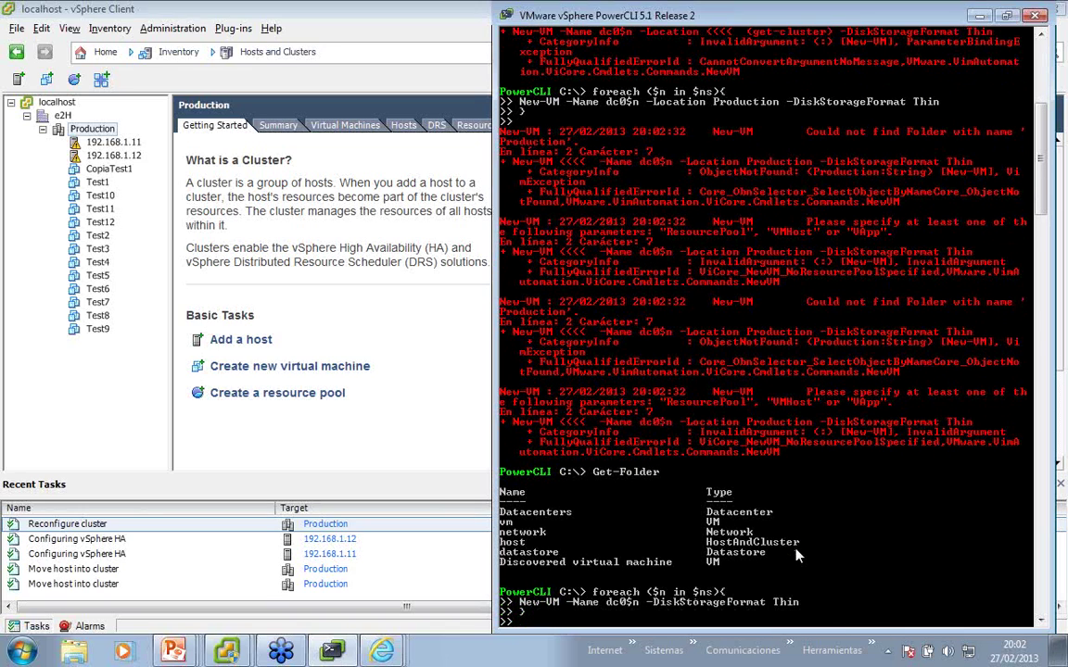
Look up New-VM's location parameter in the help with man, and list the resource pools with Get-ResourcePool.
type("nan")
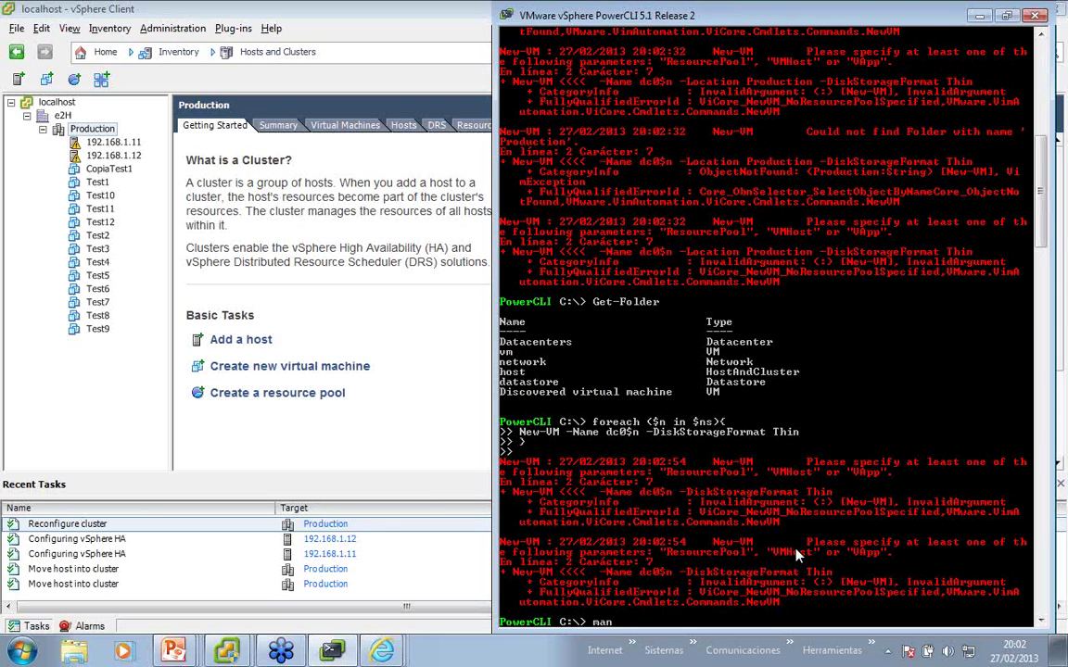
type(" new-vm -f")
key("BackSpace")
type("par")
key("Tab")
type("-l")
key("BackSpace")
key("BackSpace")
type("location")
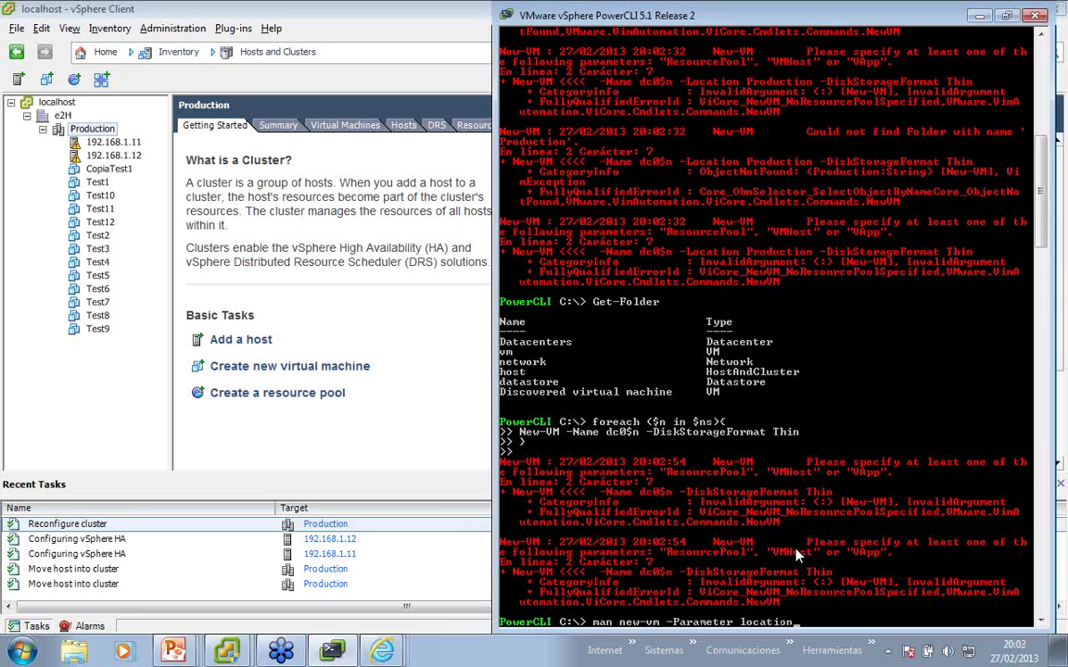
key("Return")
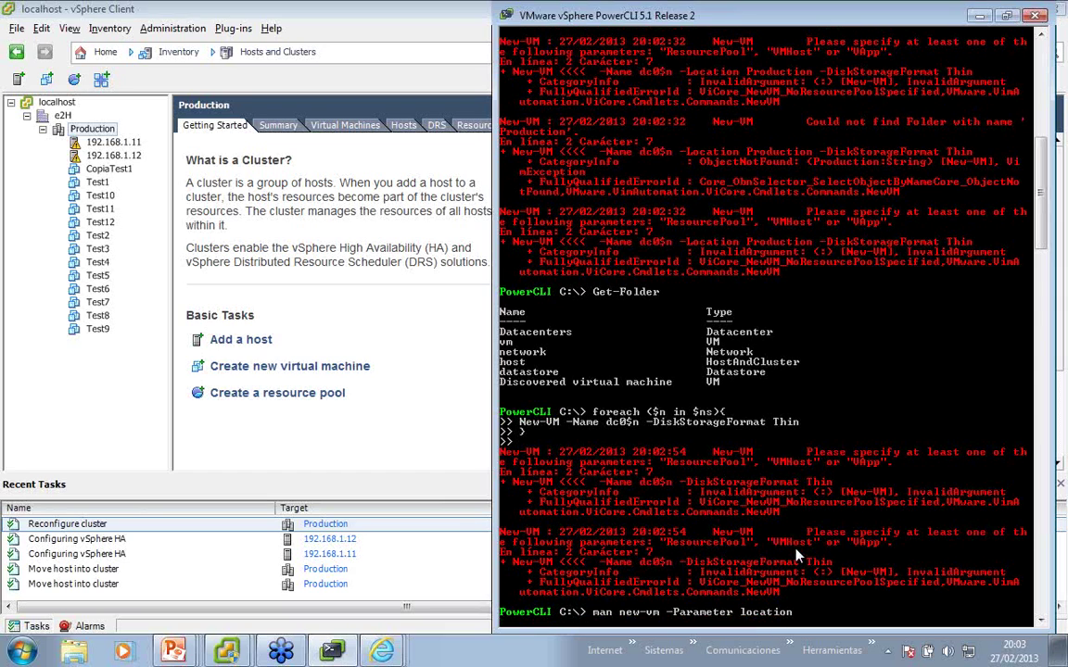
key("q")
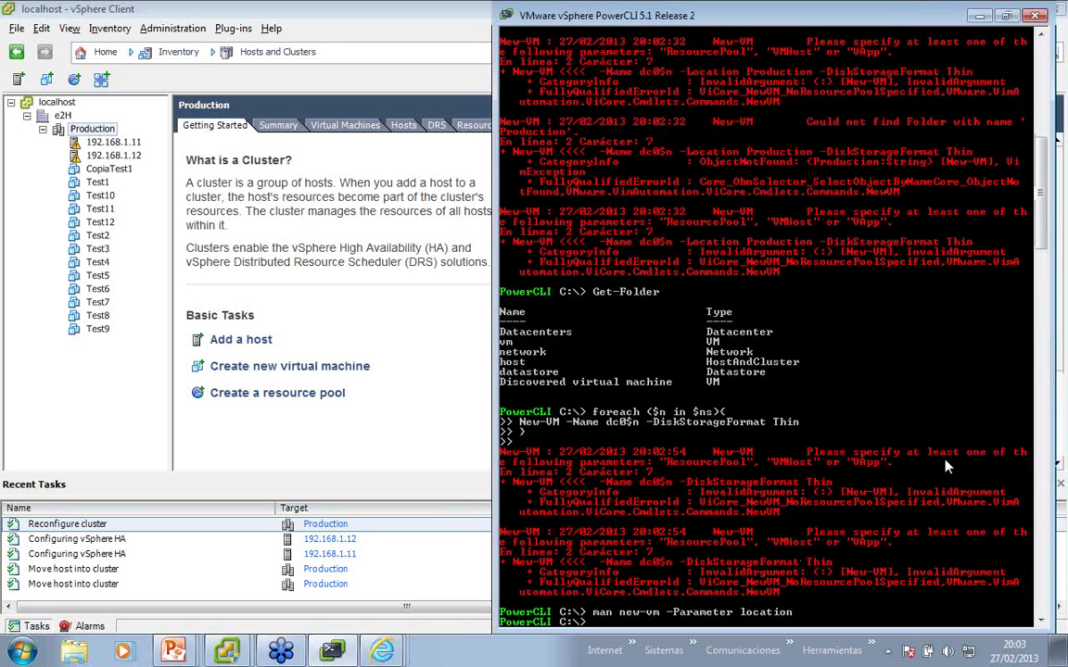
type("get-ResourcePool")
key("Return")
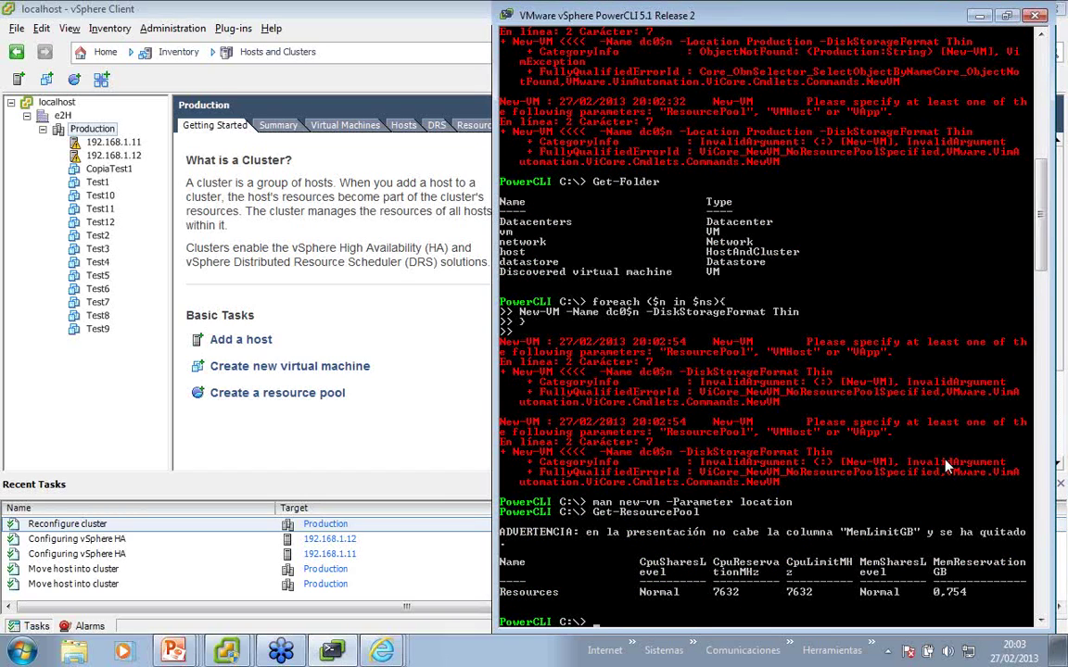
Recall the foreach loop and replace the -Location part of its New-VM command with -ResourcePool (Get-ResourcePool).
key("Up")
key("Up")
key("Up")
key("Up")
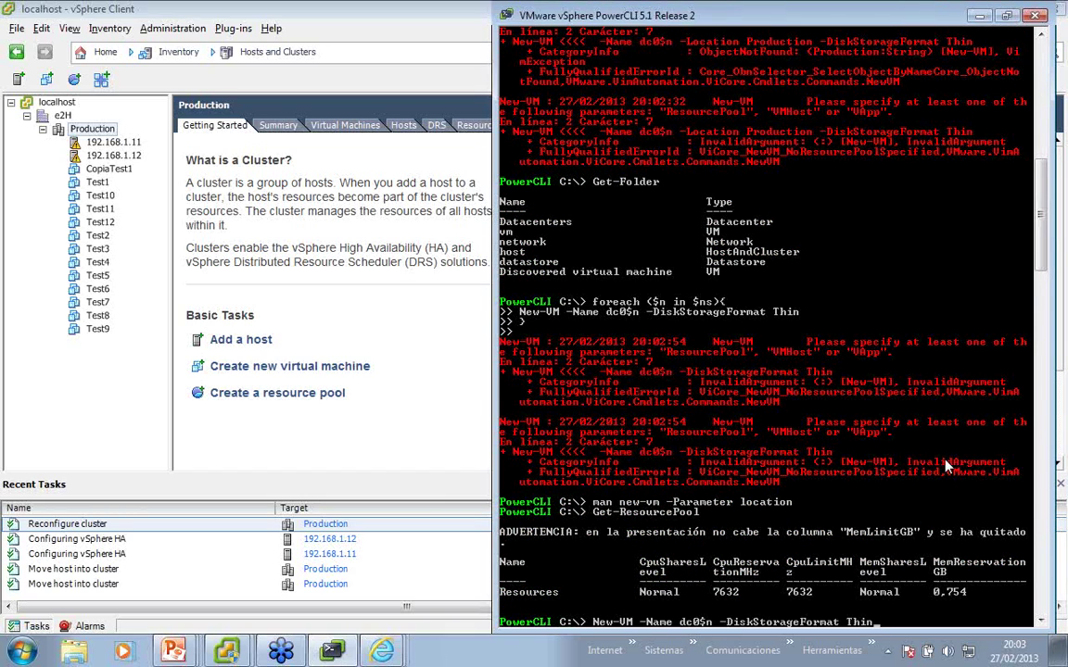
key("Return")
key("Up")
key("Up")
key("Up")
key("Up")
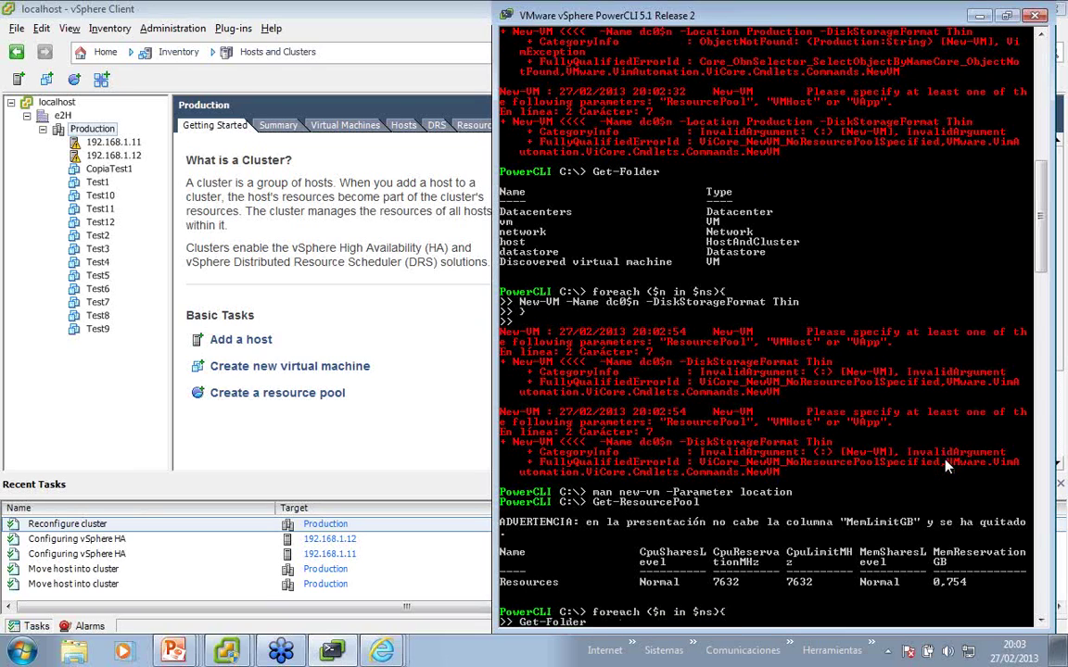
key("Left")
key("Left")
key("Left")
key("Left")
key("Left")
key("Left")
key("Left")
key("Left")
key("Left")
key("Left")
key("Left")
key("Left")
key("Left")
key("Left")
key("Left")
key("Left")
key("Left")
key("Left")
key("Left")
key("Left")
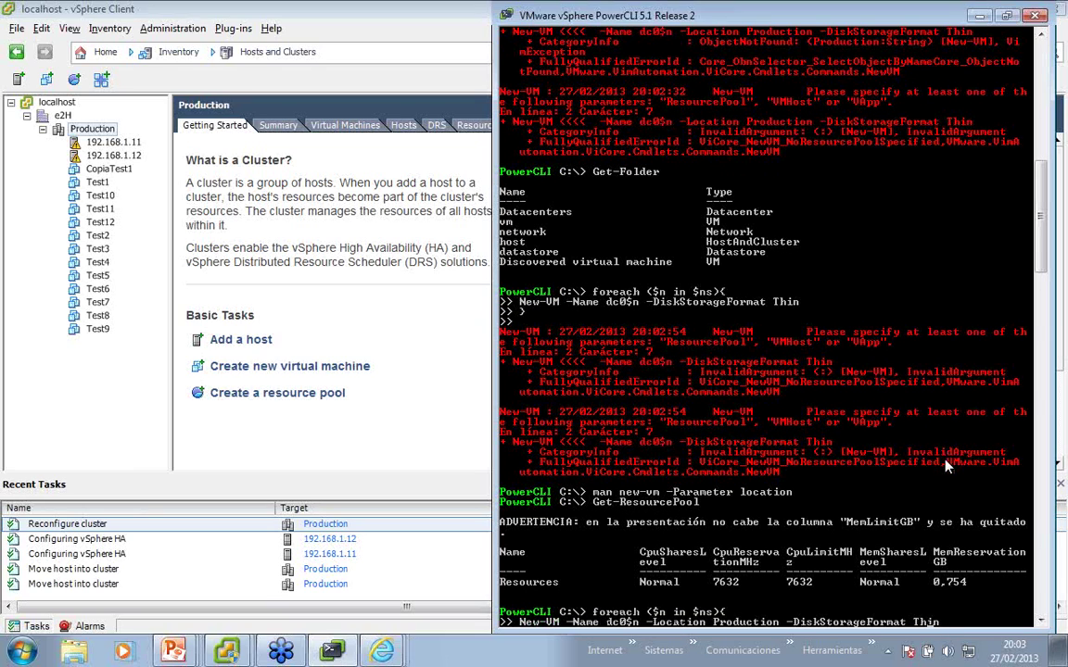
key("BackSpace")
key("BackSpace")
key("BackSpace")
key("BackSpace")
key("BackSpace")
key("BackSpace")
key("BackSpace")
key("BackSpace")
key("BackSpace")
key("BackSpace")
key("BackSpace")
key("BackSpace")
key("BackSpace")
key("BackSpace")
key("BackSpace")
key("BackSpace")
key("BackSpace")
key("BackSpace")
key("BackSpace")
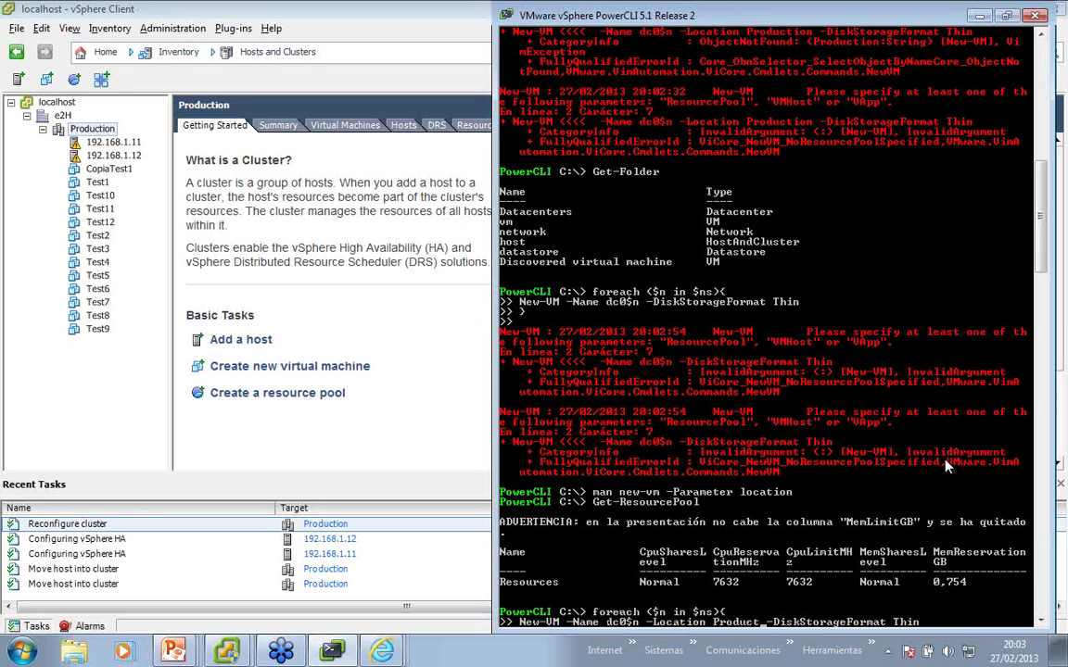
type("ResourcePool")
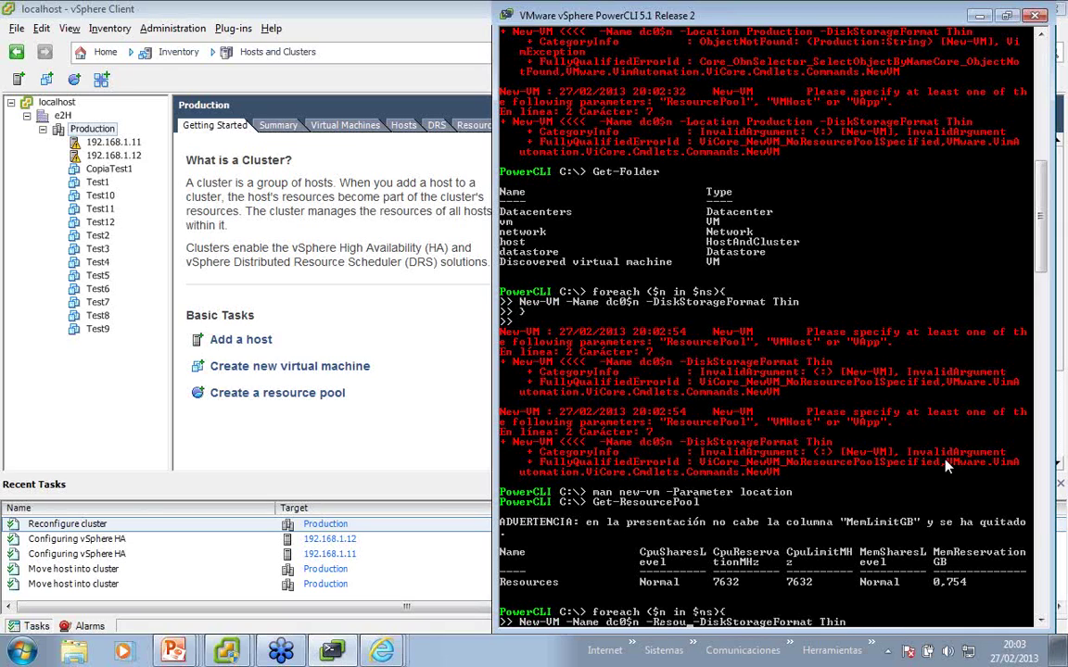
key("ctrl+End")
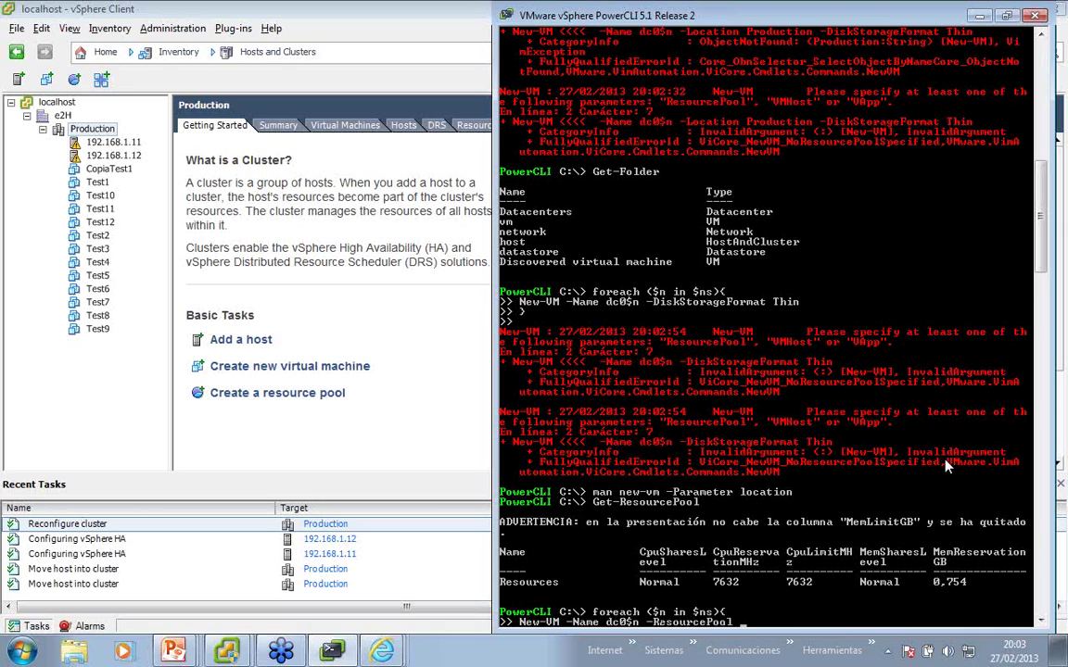
type("(Get-ResourcePool)")
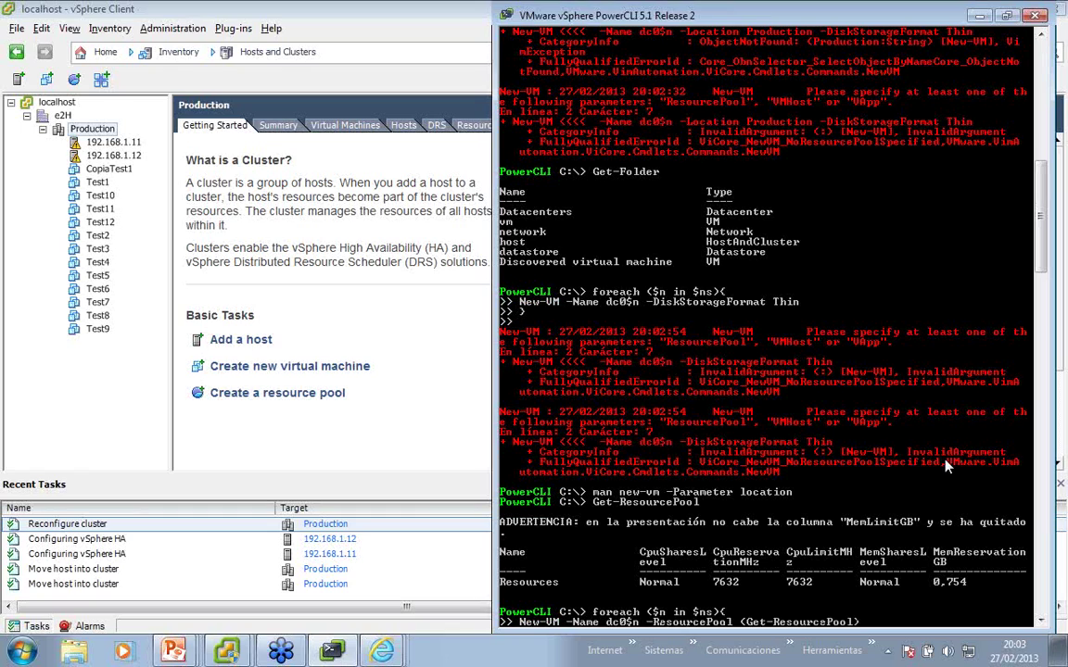
Add -DiskStorageFormat thin to the New-VM command, then close and run the foreach loop to create the dc0$n virtual machines.
type(" -VMHost")
key("BackSpace")
key("BackSpace")
key("BackSpace")
key("BackSpace")
key("BackSpace")
key("BackSpace")
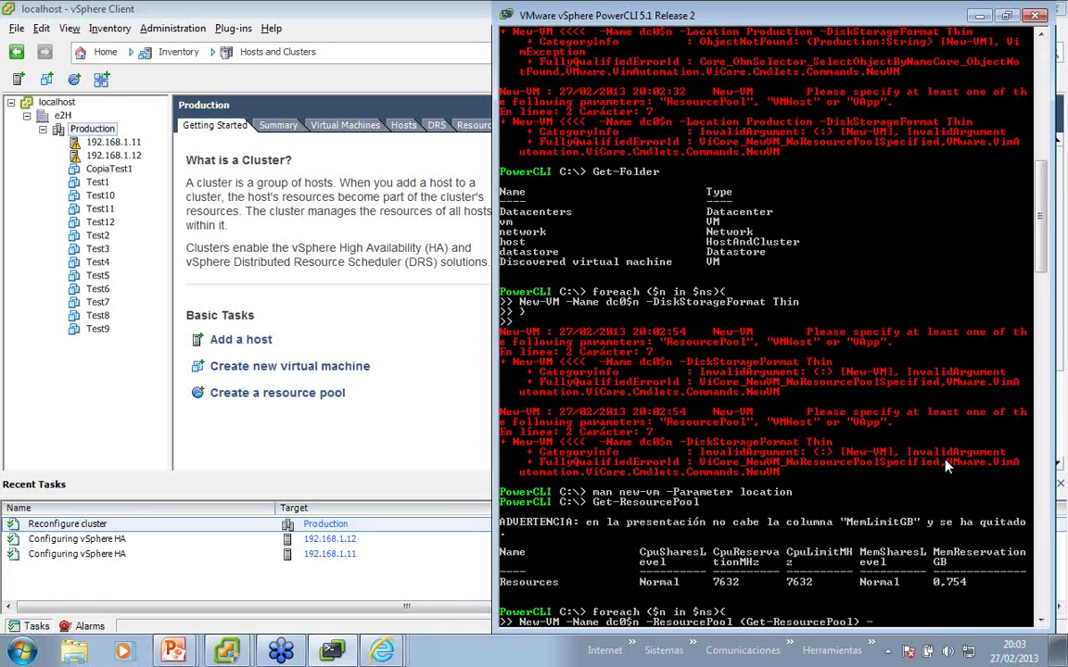
type("DiskGB")
key("BackSpace")
key("BackSpace")
type("S")
key("Tab")
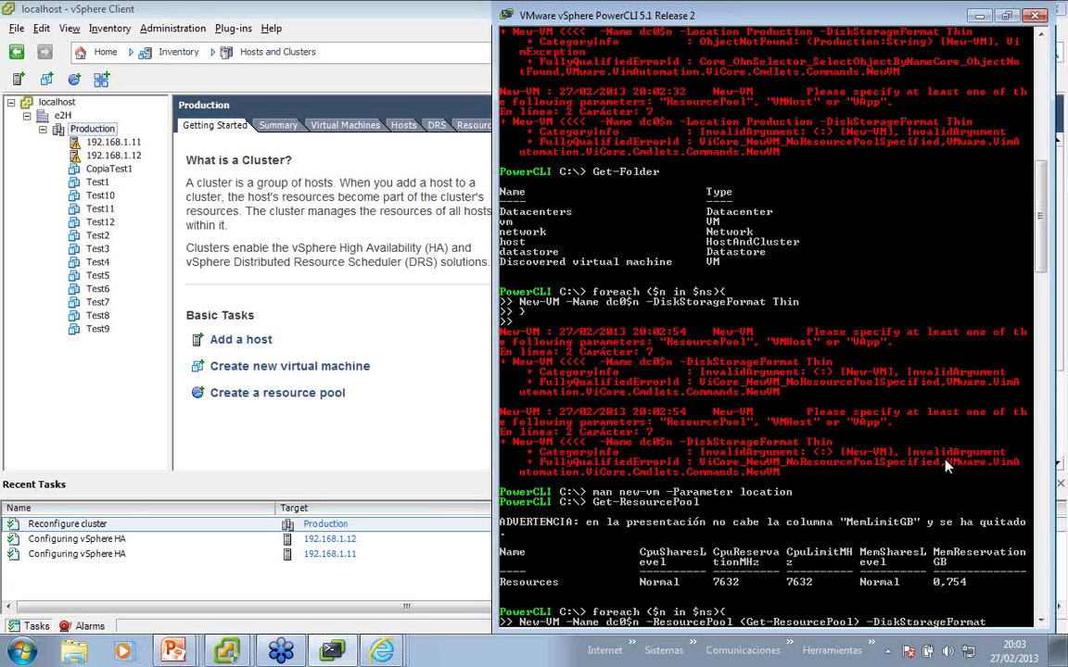
type("t")
type("hin")
key("Return")
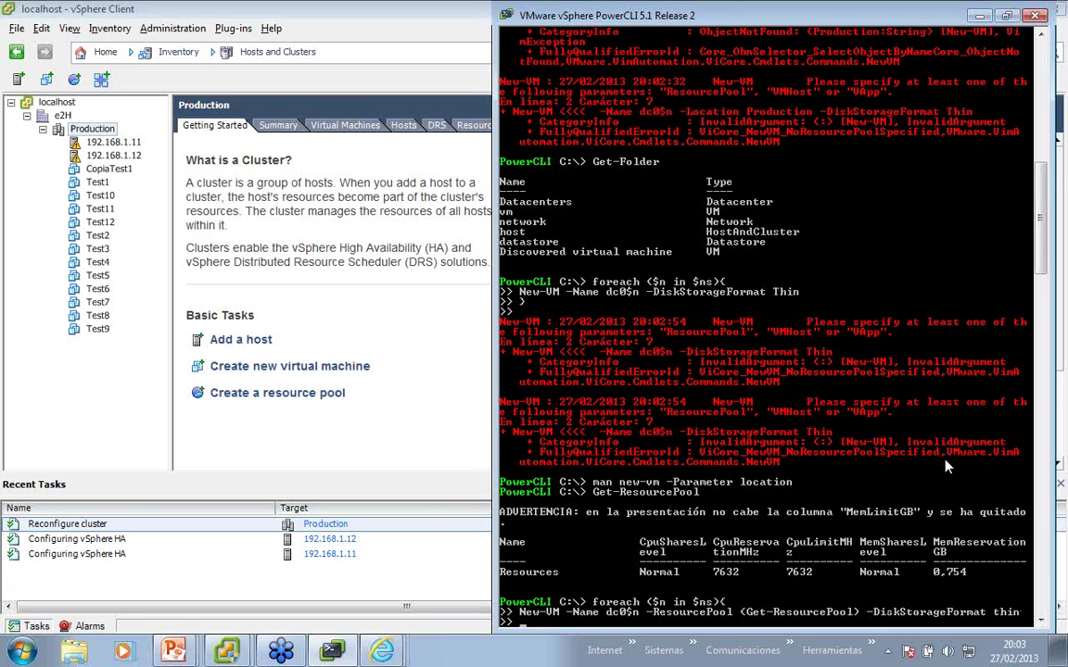
type("}")
key("Return")
key("Return")
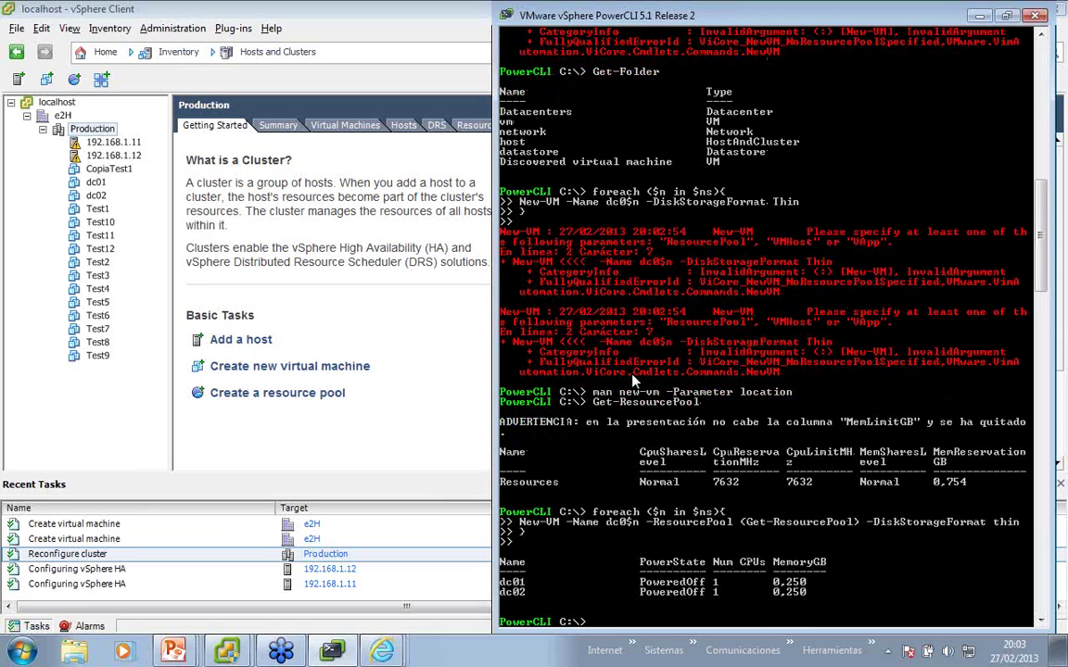
Begin a New-DrsRule command with the name antiaffinityrule1 and (get-cluster) as its cluster.
type("new-drs")
key("Tab")
type("-Name anti")
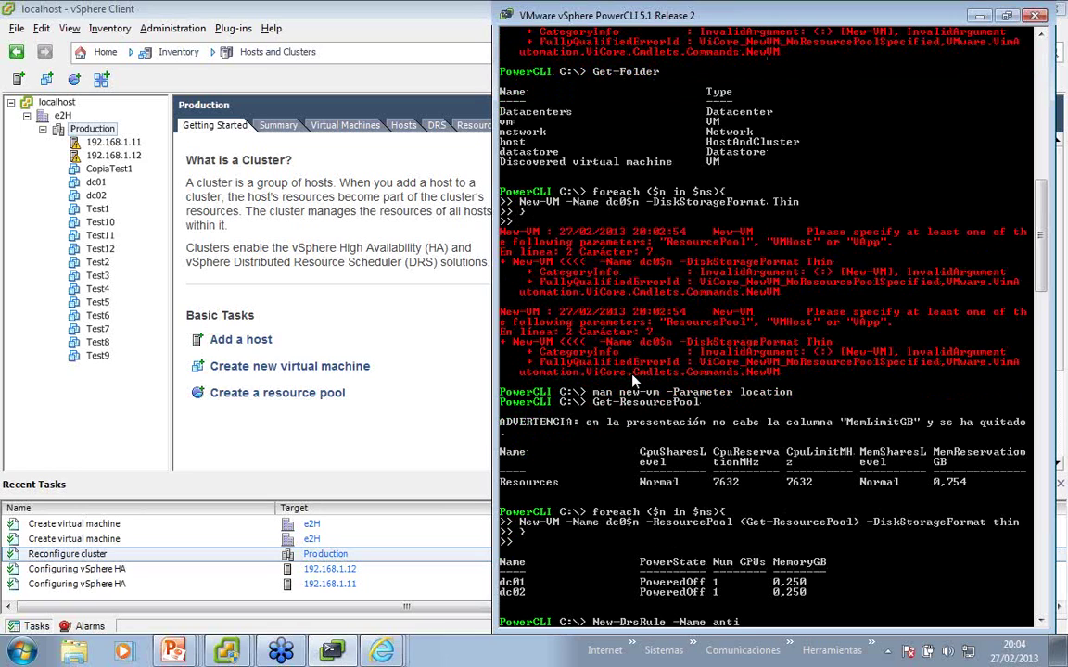
type("affinityrule1 -Cluster")
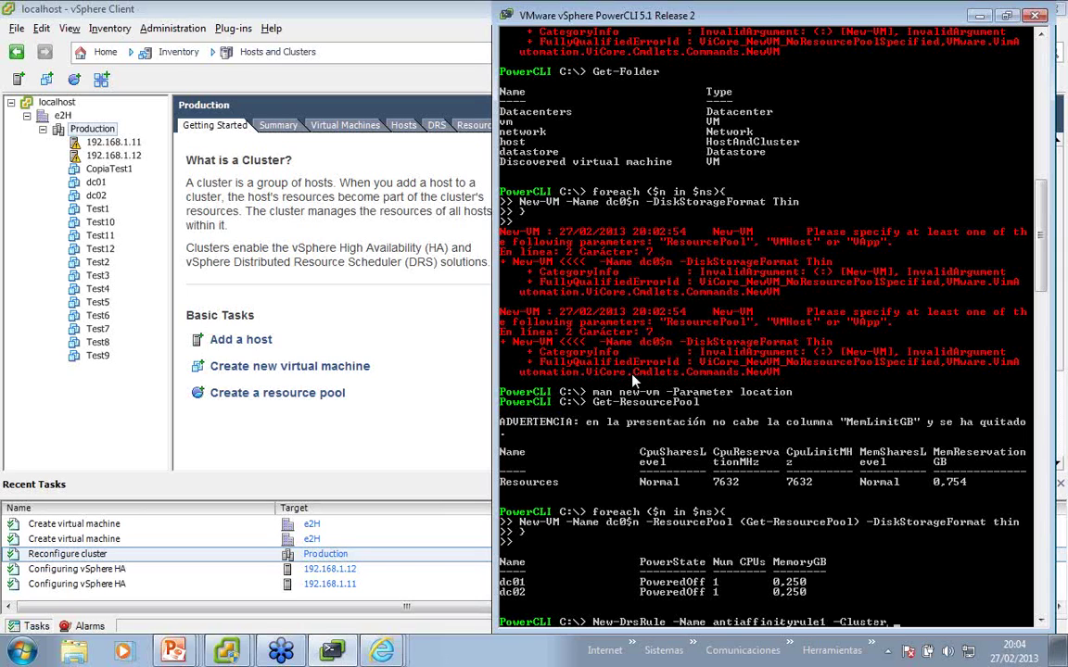
type(" (get-cluster) -Name")
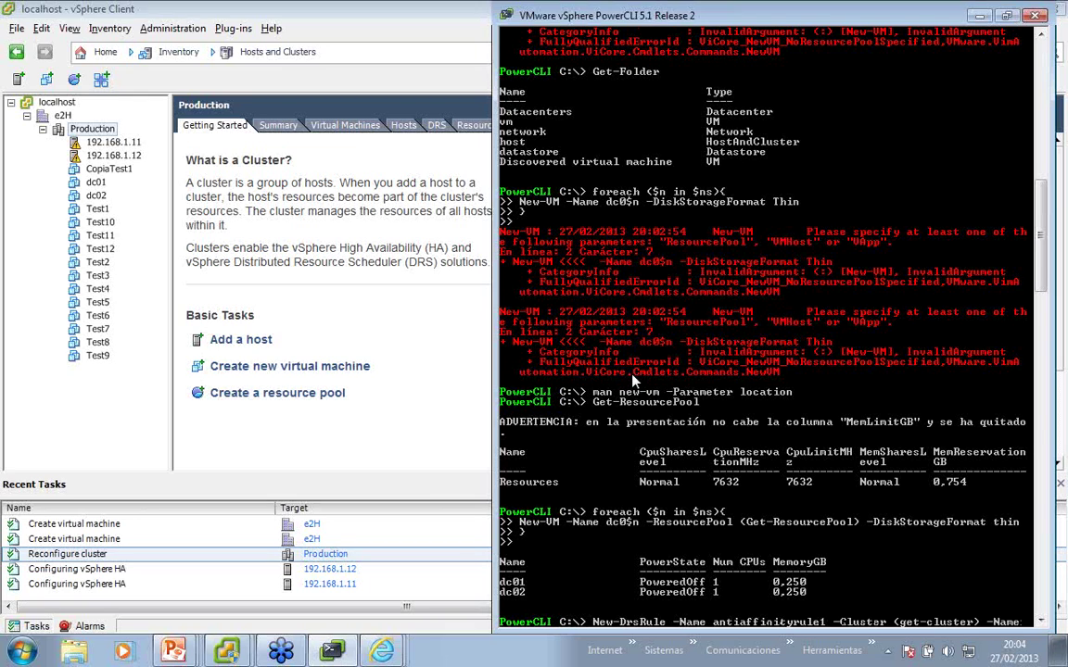
Complete the DRS rule command with -KeepTogether:$false and -VM (get-vm dc*), and create the anti-affinity rule.
key("Tab")
key("Tab")
key("Tab")
key("Tab")
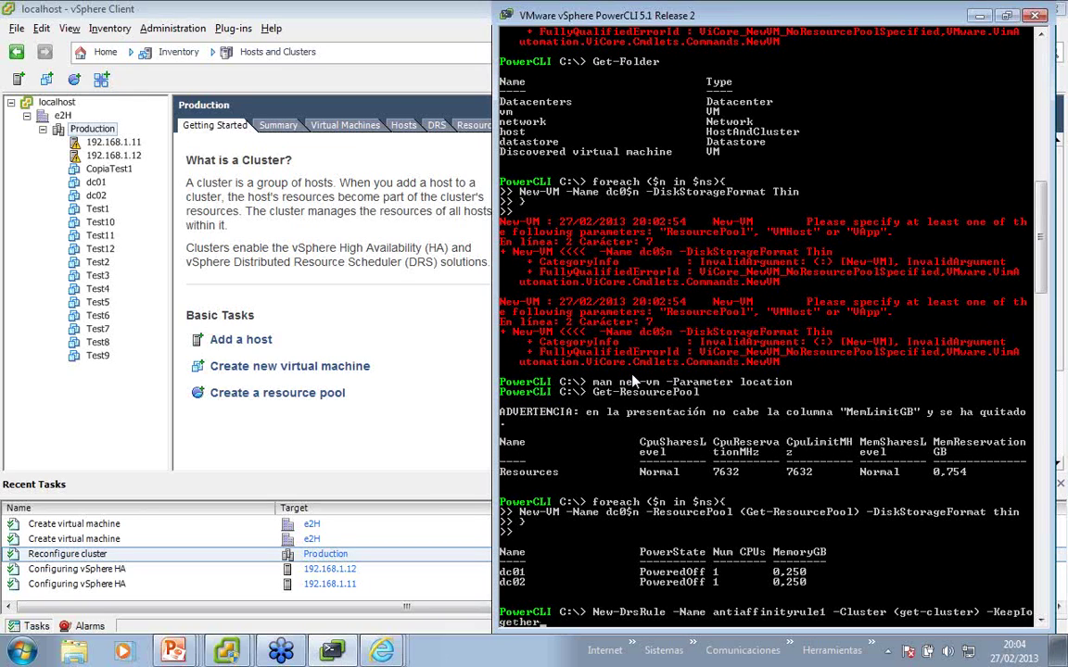
type(":$false -Name")
key("BackSpace")
key("BackSpace")
key("BackSpace")
key("BackSpace")
type("VM (get-vm")
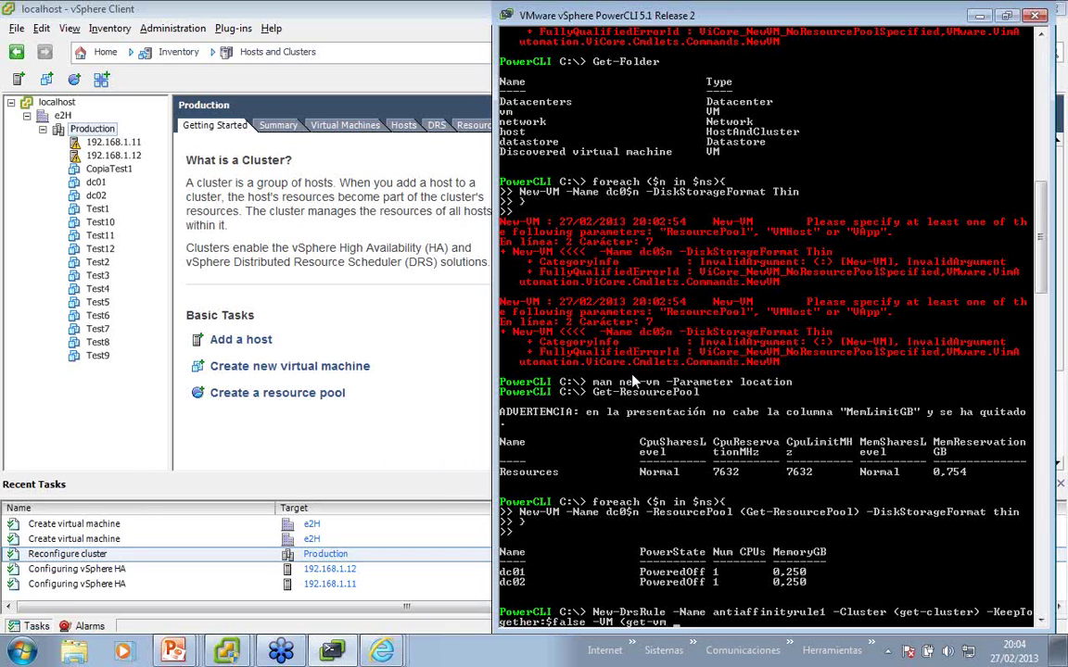
type(" dc*)")
key("Return")
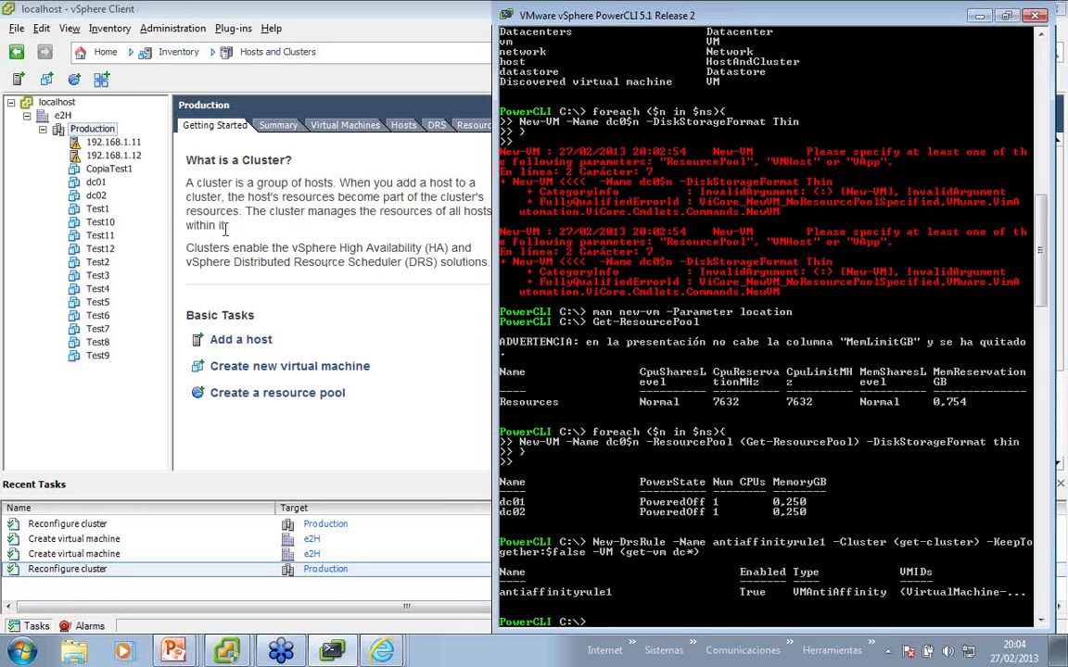
In the vSphere Client, examine antiaffinityrule1 and its member virtual machines in the Production cluster settings, plus the DRS automation level.
right_click(93, 129)
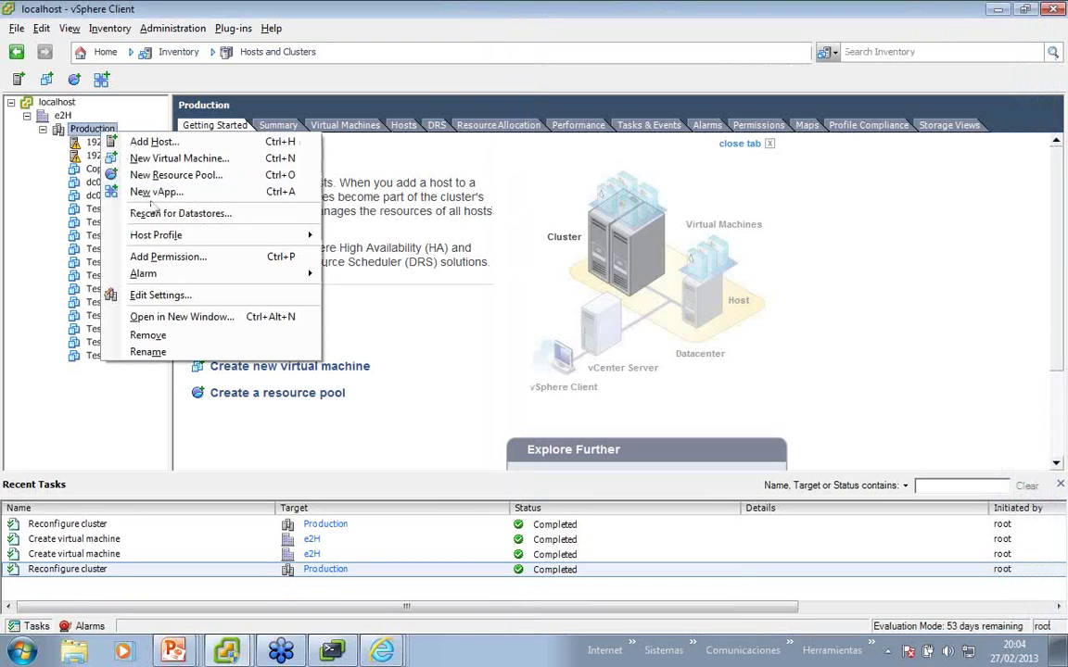
left_click(162, 297)
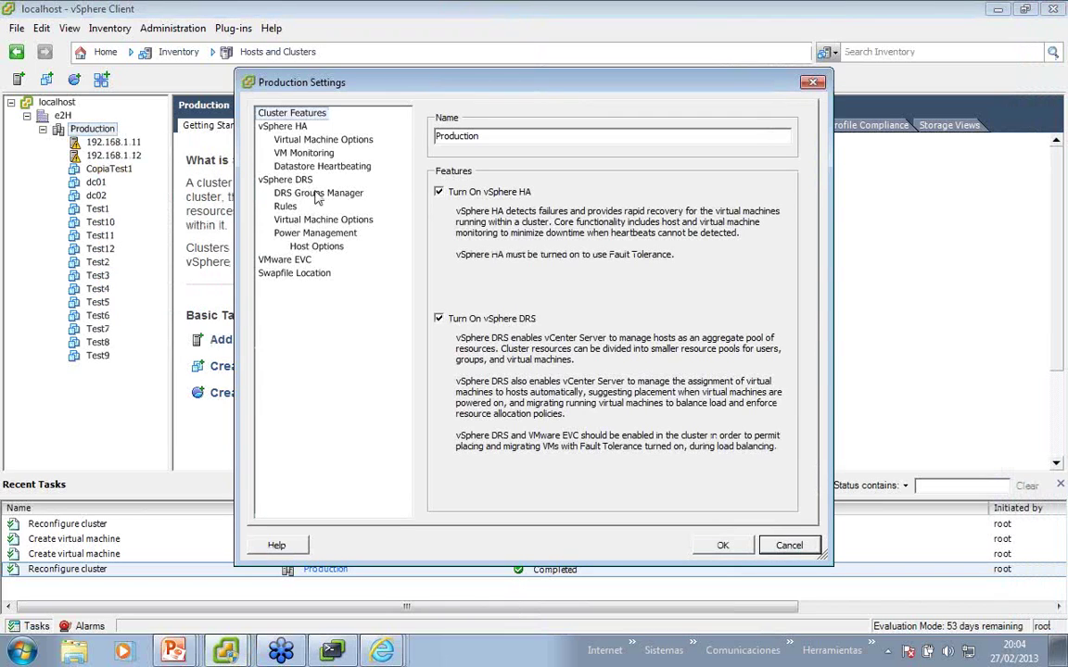
left_click(289, 207)
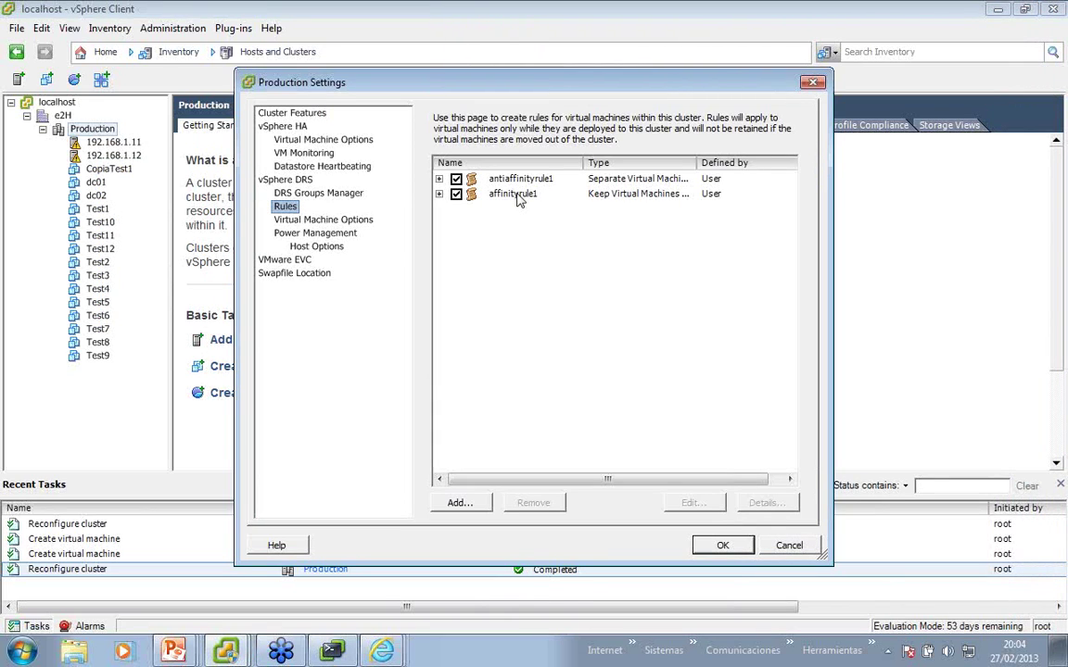
left_click(473, 178)
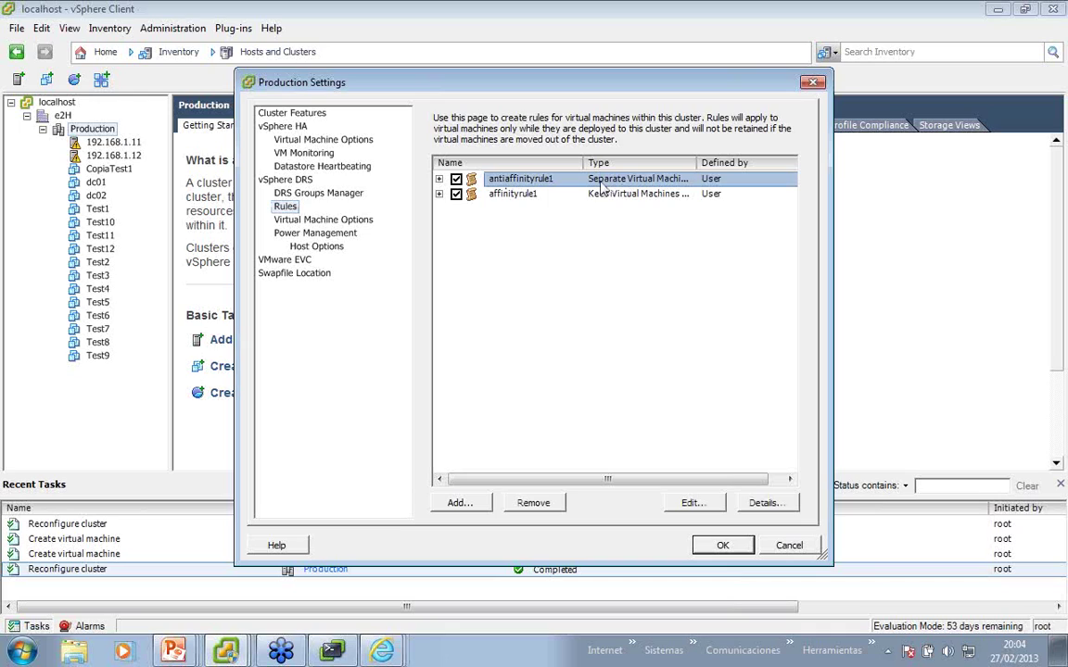
left_click(440, 179)
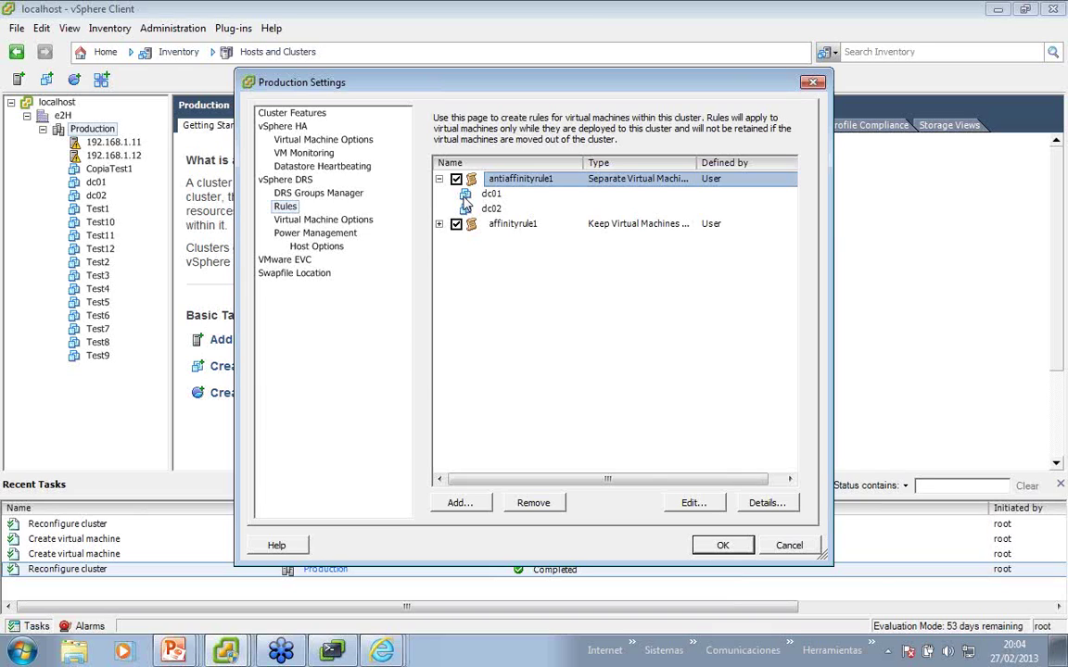
left_click(280, 179)
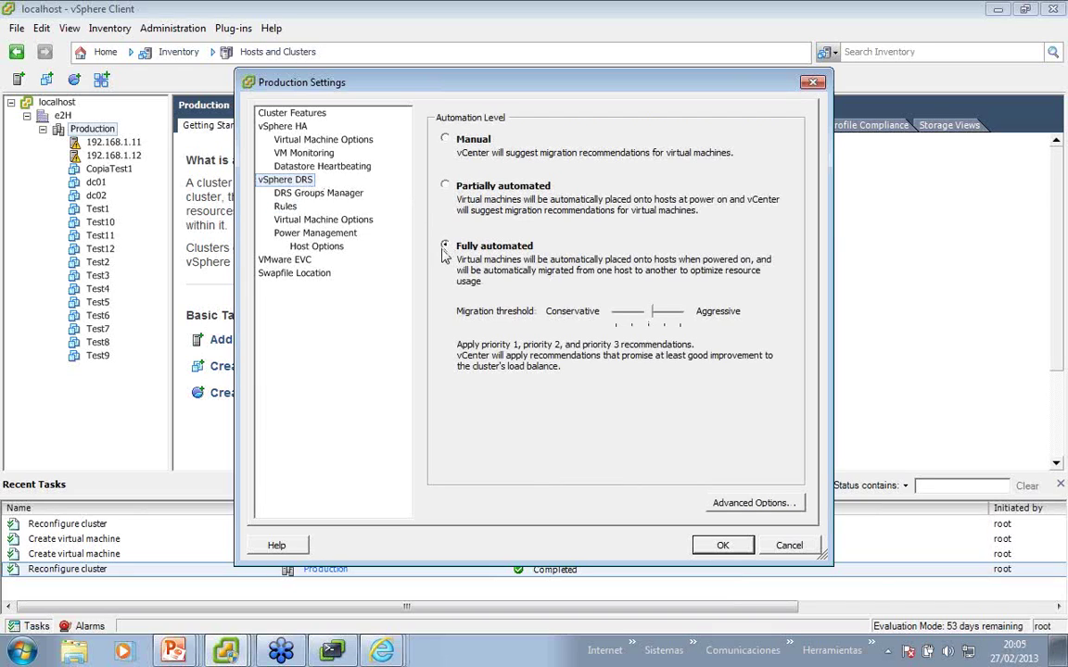
Close the cluster settings, switch to PowerCLI and power on the dc virtual machines with start-vm dc*.
left_click(721, 545)
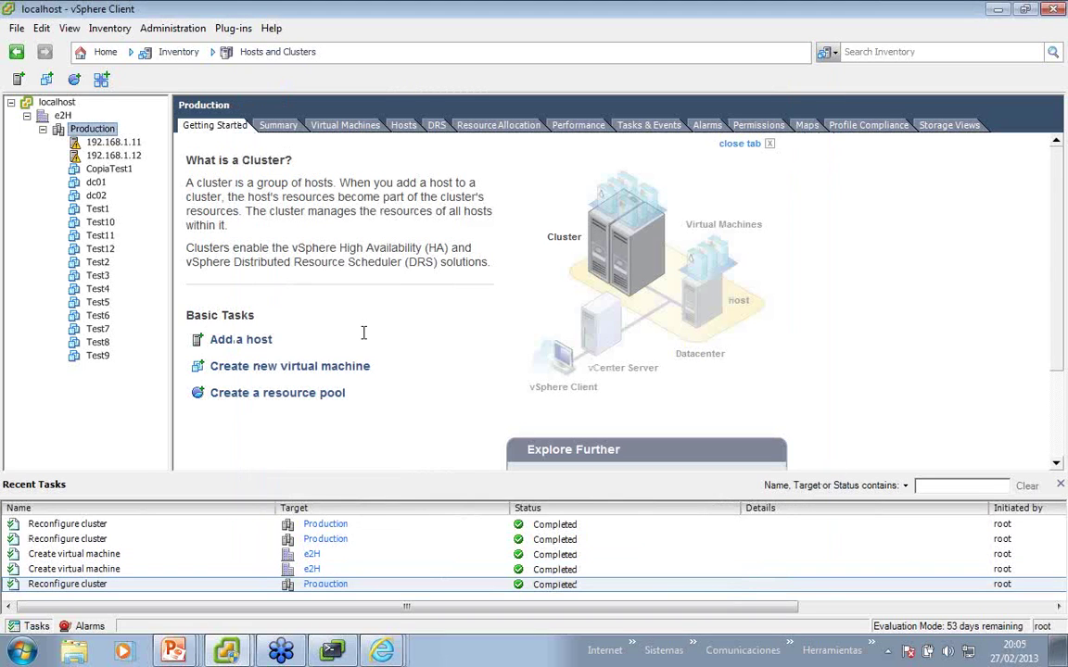
key("alt+Tab")
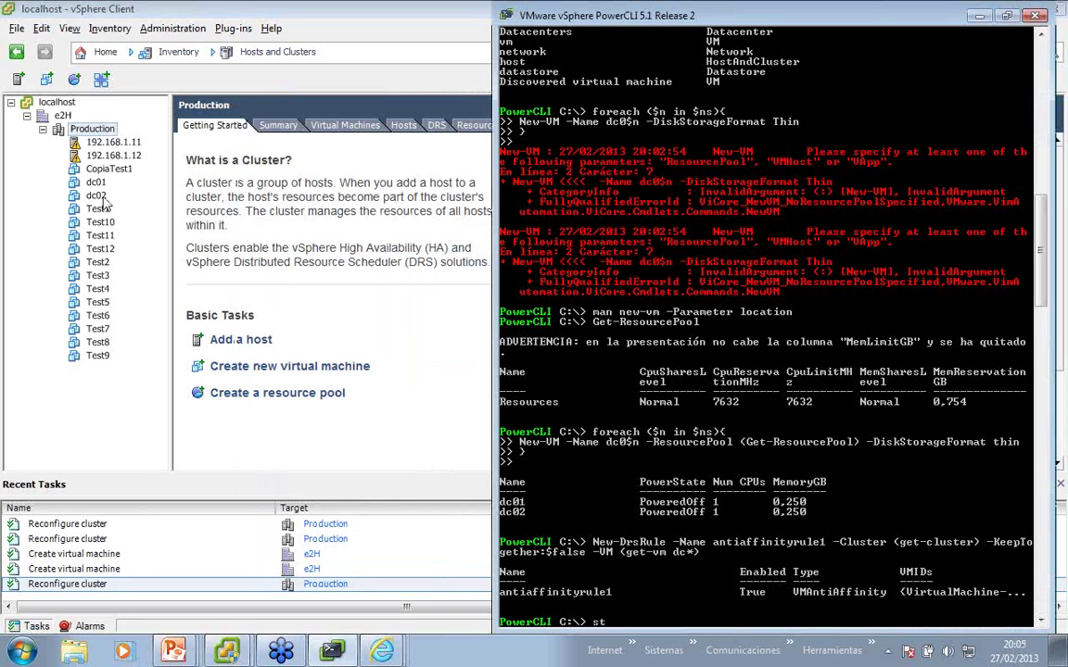
type("start-vm dc*")
key("Return")
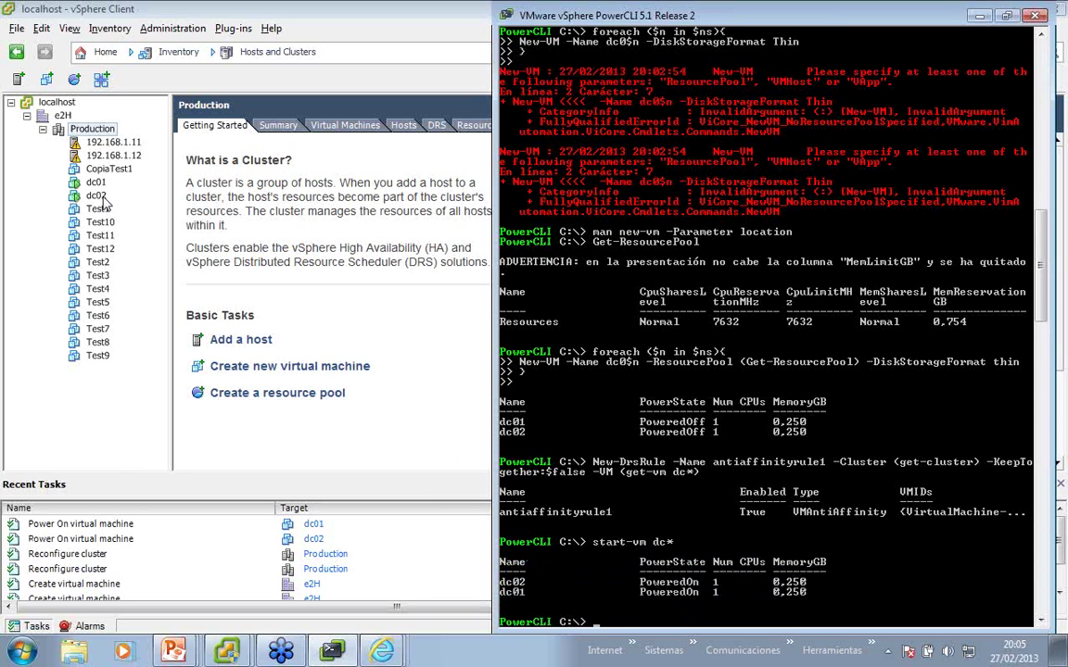
In the vSphere Client, check which virtual machines are on host 192.168.1.11 and which are on host 192.168.1.12.
left_click(98, 142)
left_click(330, 126)
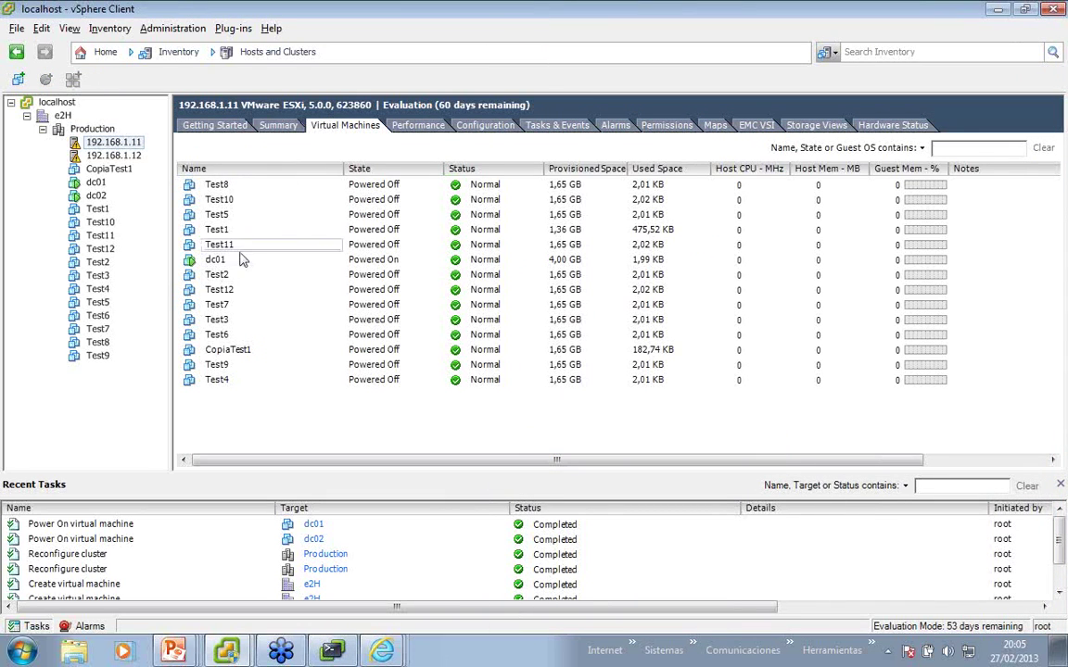
left_click(99, 155)
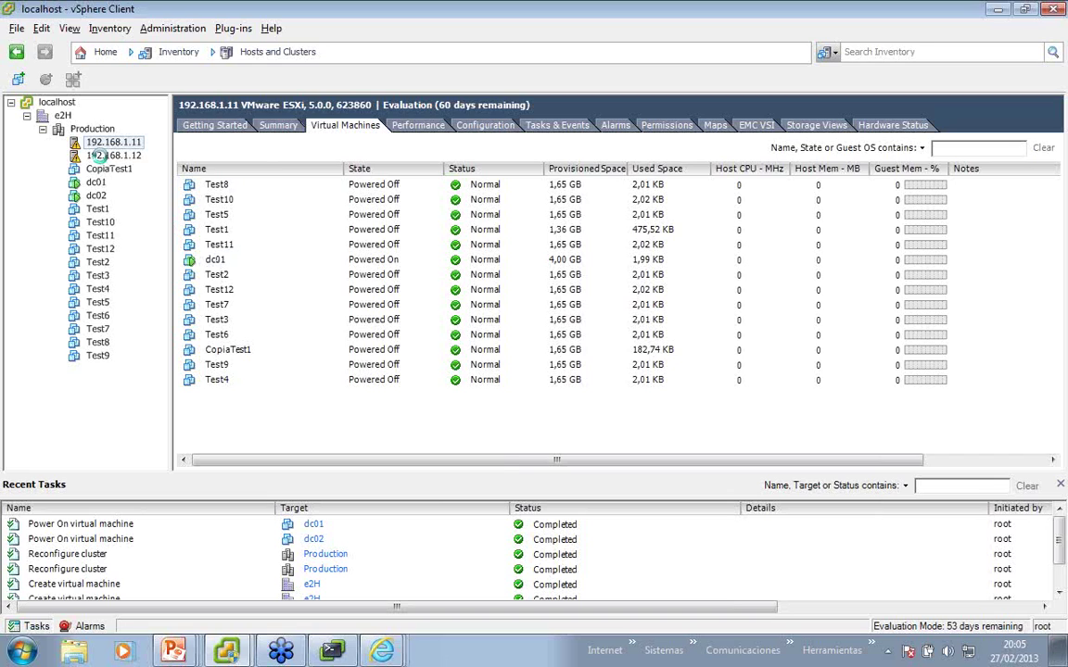
left_click(369, 129)
Back in PowerCLI, power off the dc virtual machines with stop-vm dc* and confirm the action for all of them.
key("alt+Tab")
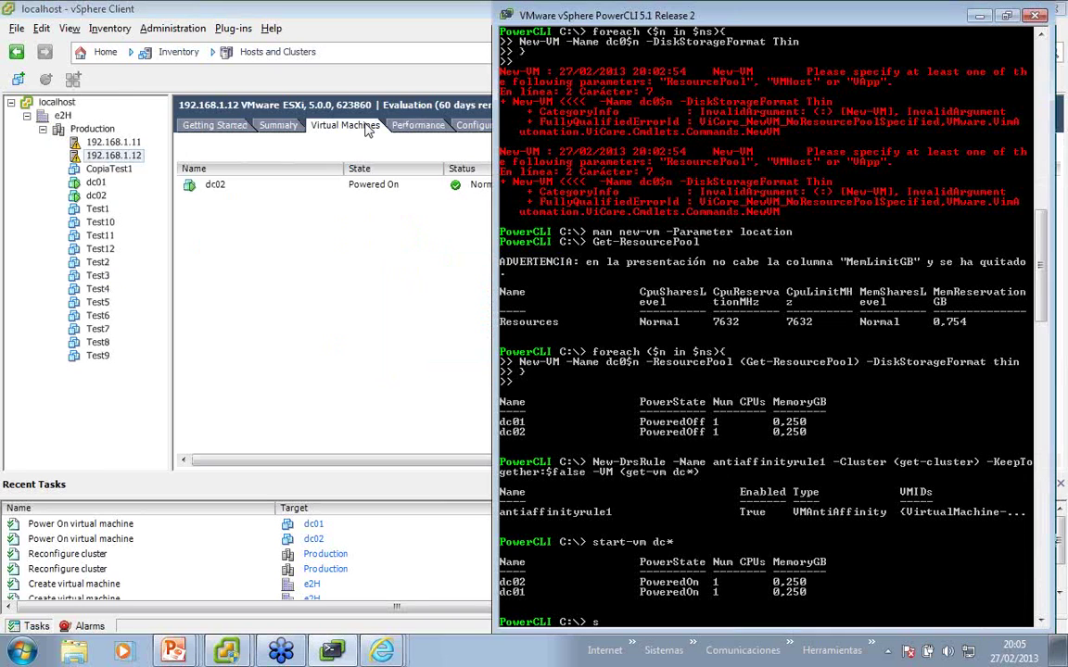
type("stop-vm dc* -f")
key("BackSpace")
key("BackSpace")
key("BackSpace")
key("Return")
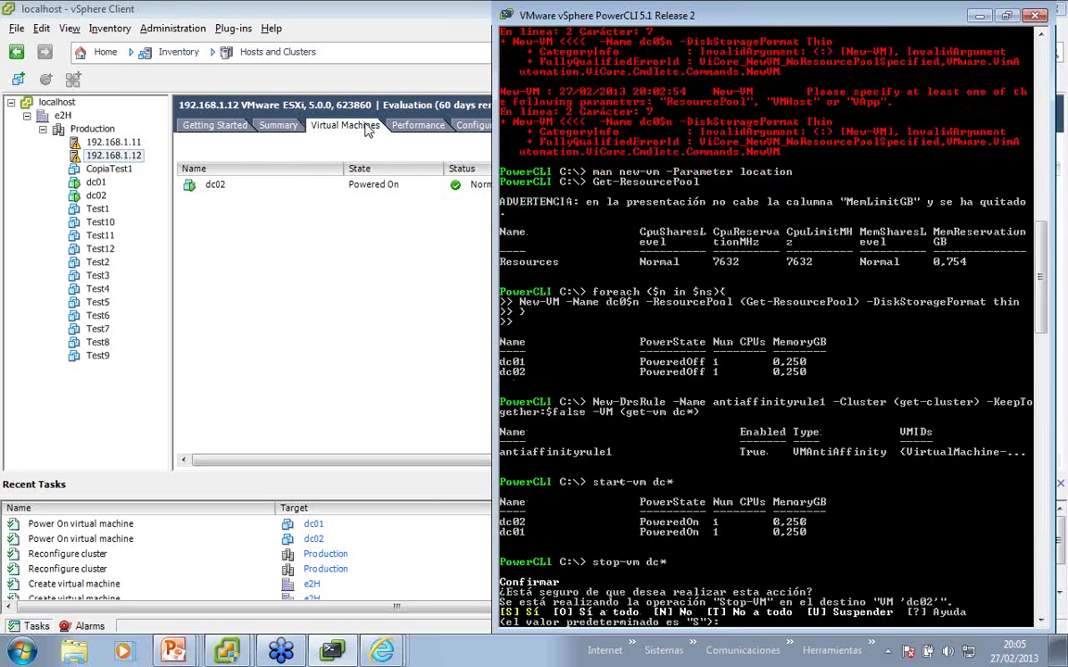
type("O")
key("Return")
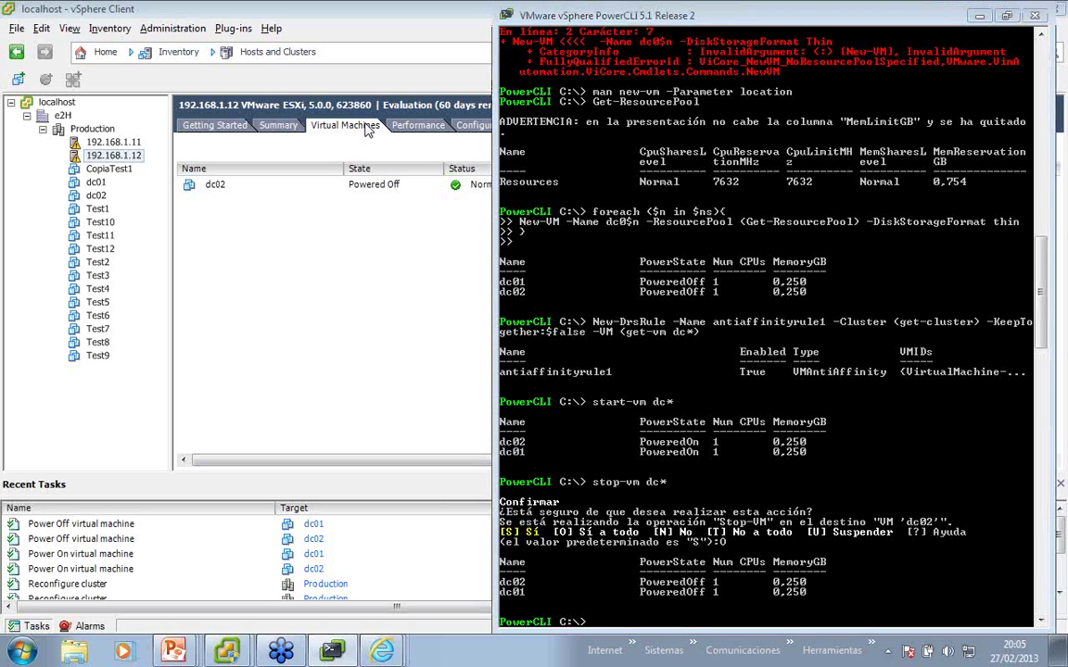
Switch to the PowerPoint slide show and advance through the advanced cluster configuration slides to slide 19.
key("alt+Tab")
key("alt+Tab")
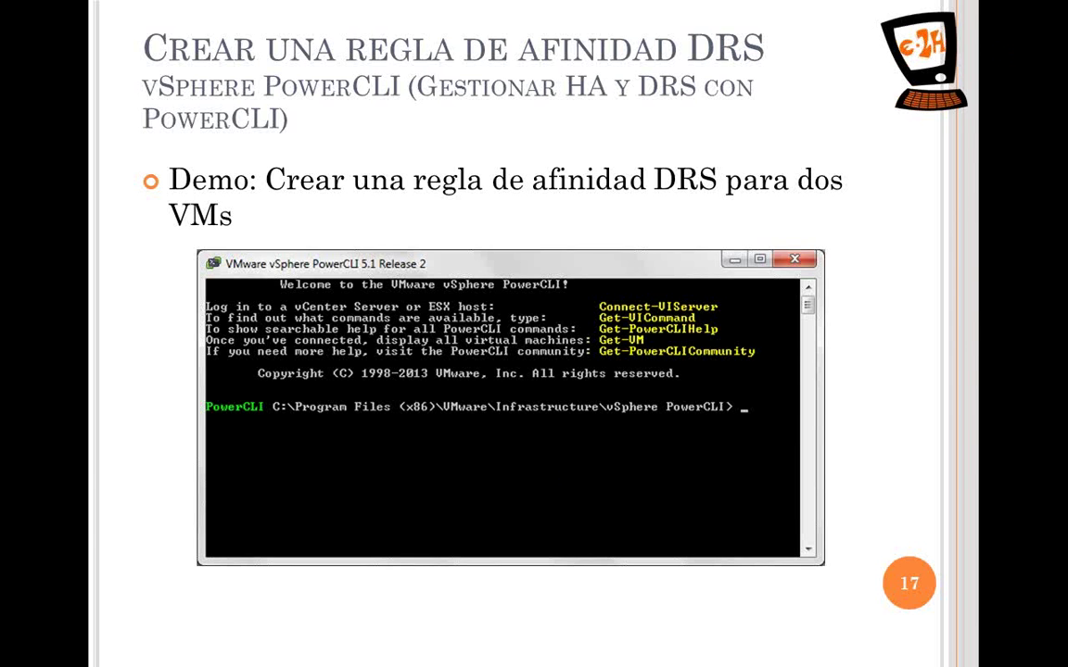
left_click(479, 272)
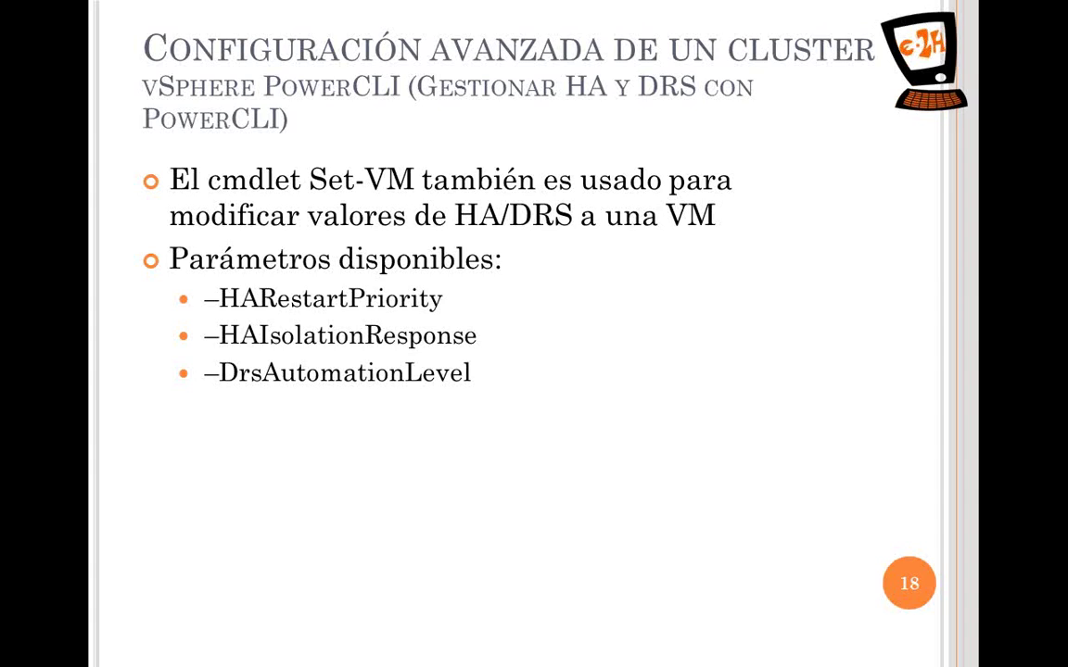
key("Right")
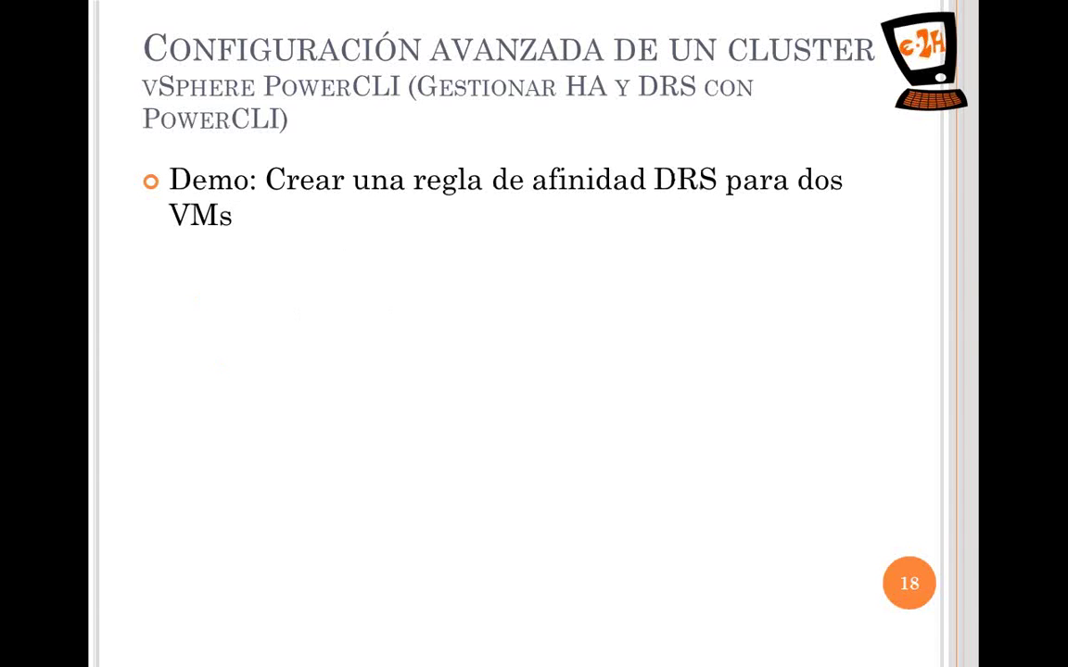
key("Right")
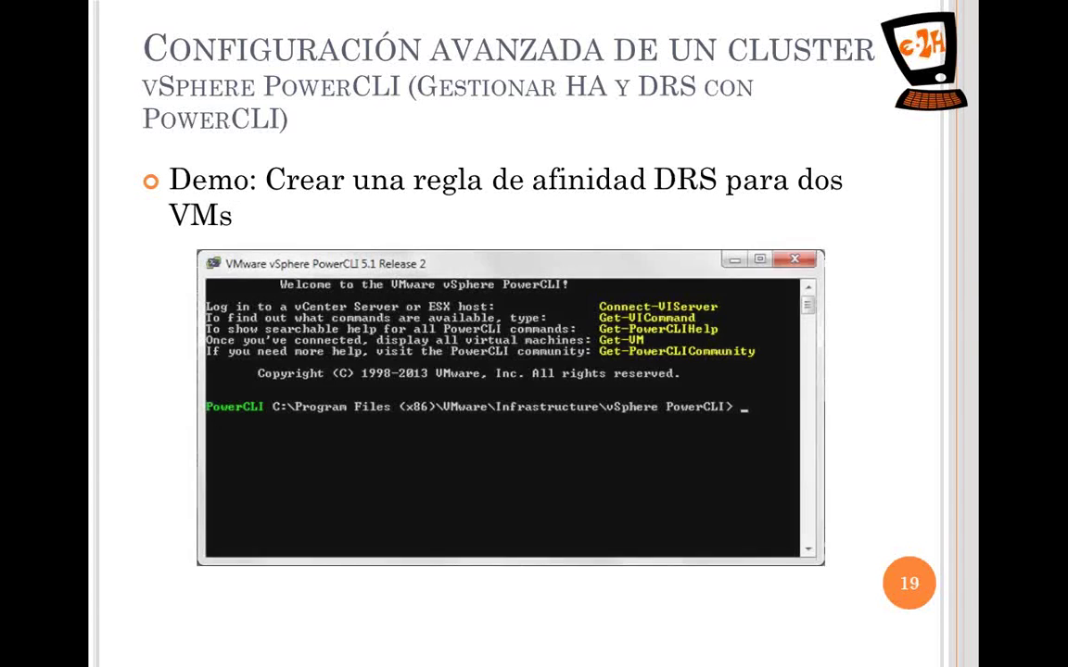
Switch to PowerCLI, clear the console and open the complete Set-VM help with man set-vm -full.
key("alt+Tab")
type("cls")
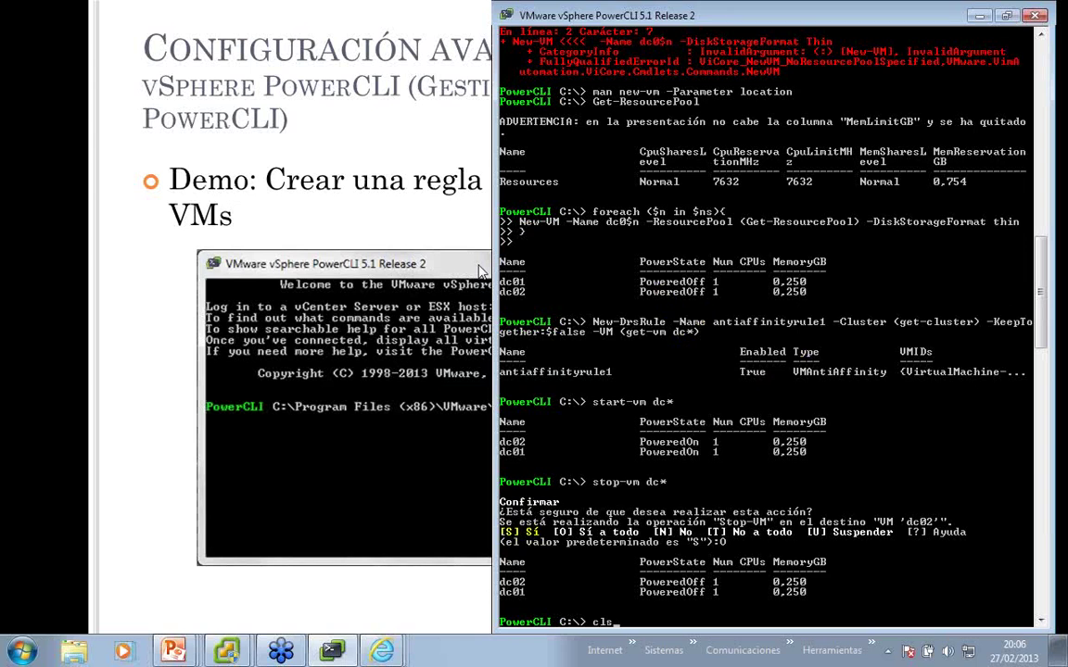
key("Return")
type("m")
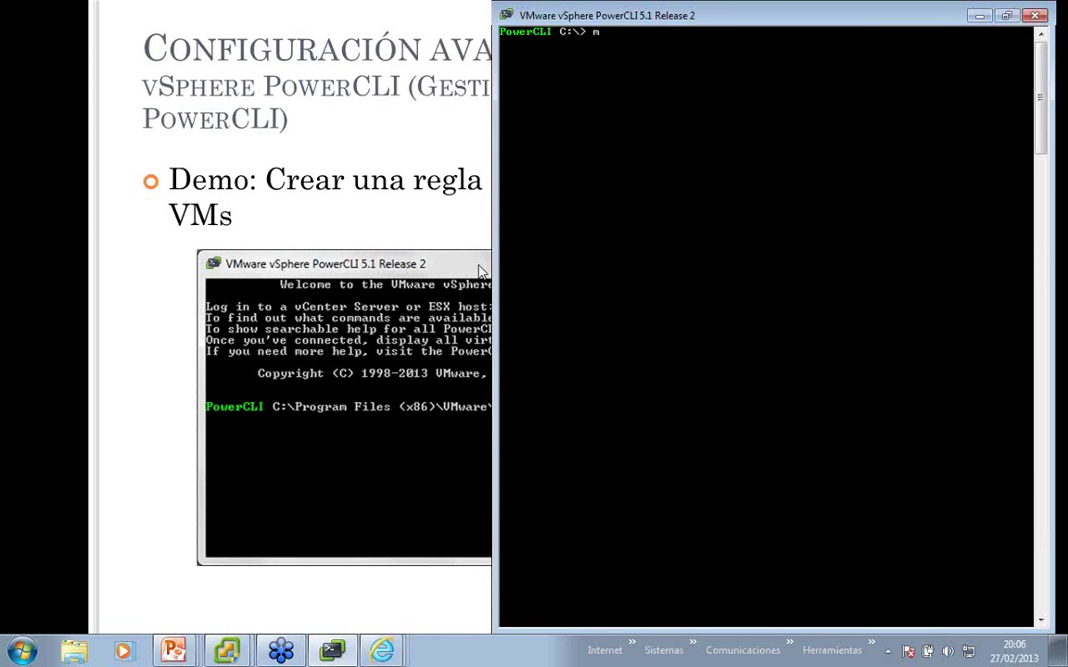
type("an set-vm -full")
key("Return")
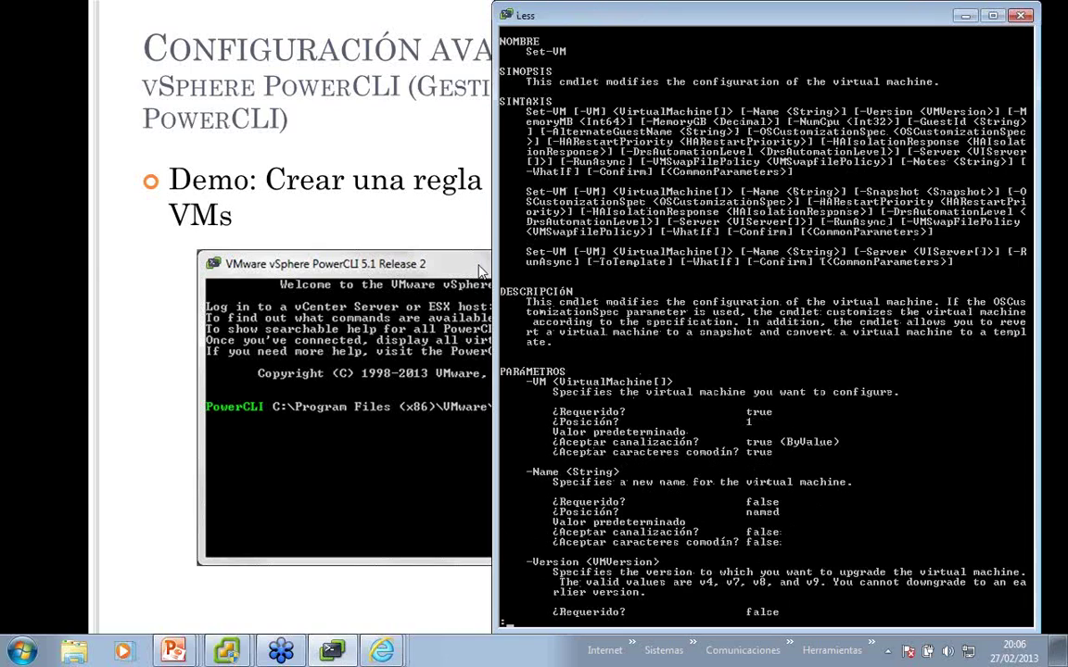
Examine the HARestartPriority, HAIsolationResponse and DrsAutomationLevel parameters in the Set-VM help, then close the help.
key("Down")
key("Down")
key("Down")
key("Down")
key("Down")
key("Down")
key("Down")
key("Down")
key("Down")
key("Down")
key("Down")
key("Down")
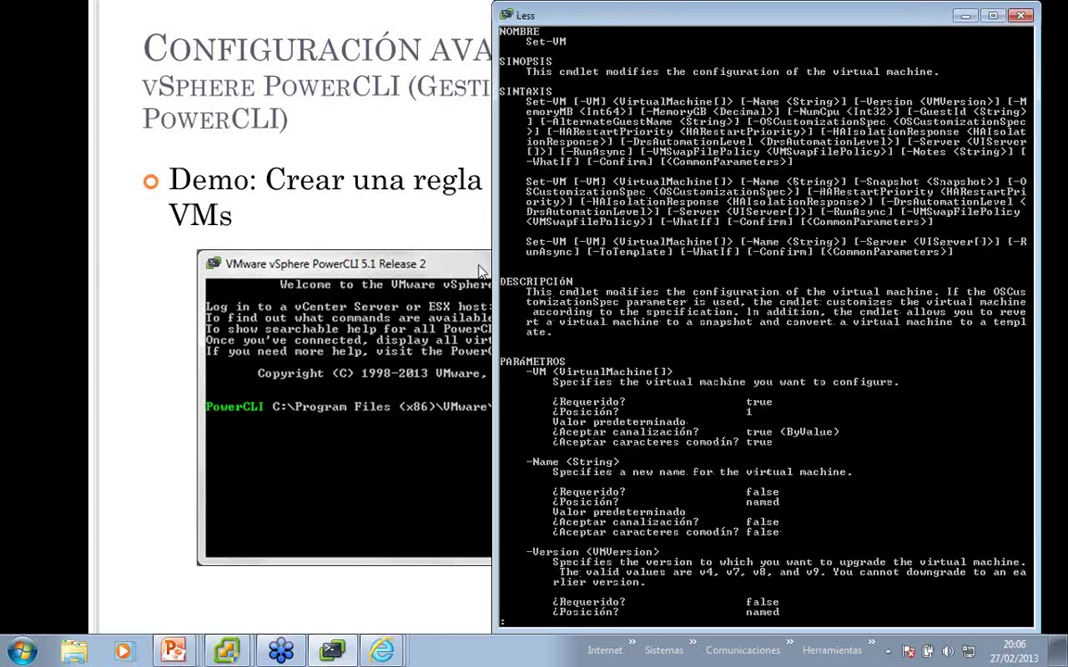
key("Down")
key("Down")
key("Down")
key("Down")
key("Down")
key("Down")
key("Down")
key("Down")
key("Down")
key("Down")
key("Down")
key("Down")
key("Down")
key("Down")
key("Down")
key("Down")
key("Down")
key("Down")
key("Down")
key("Down")
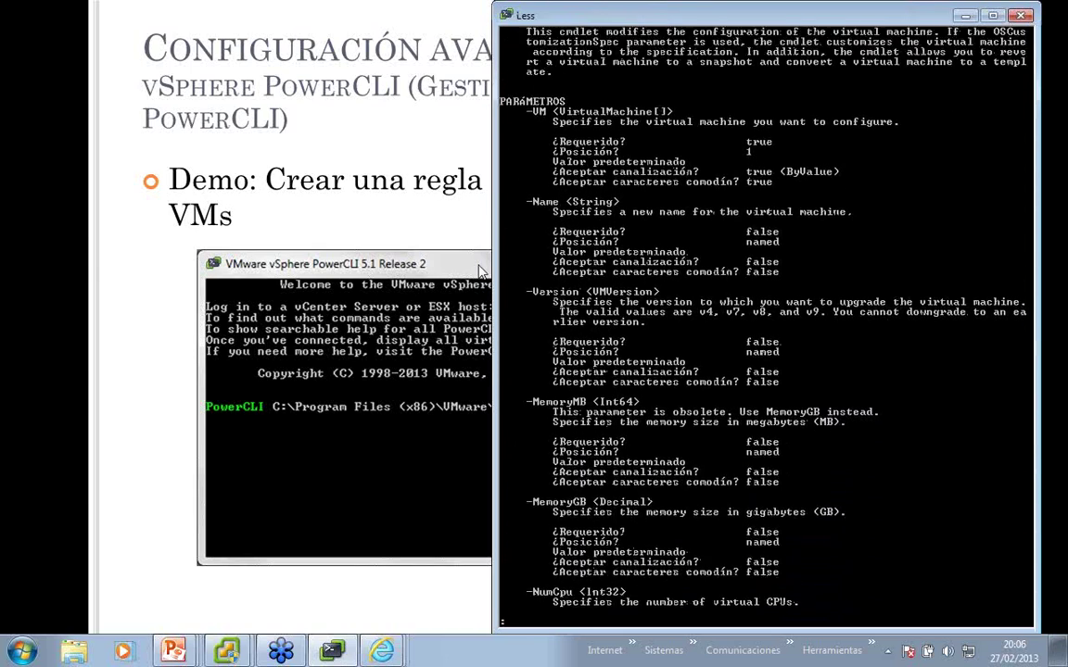
key("Down")
key("Down")
key("Down")
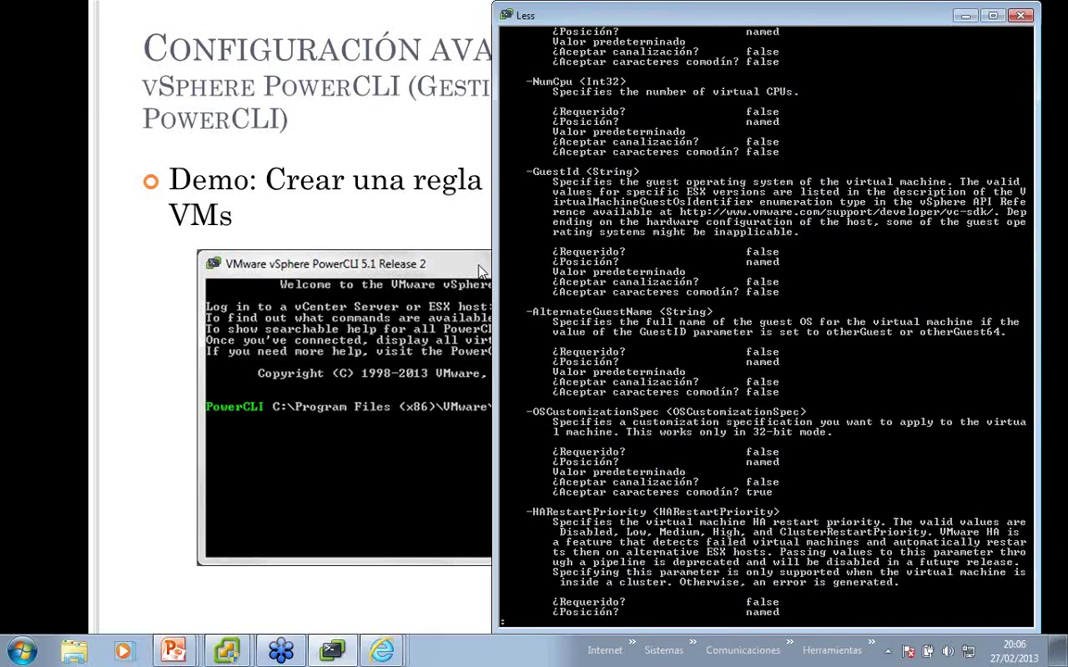
key("Down")
key("Down")
key("Down")
key("Down")
key("Down")
key("Down")
key("Down")
key("Down")
key("Down")
key("Down")
key("Down")
key("Down")
key("Down")
key("Down")
key("Down")
key("Down")
key("Down")
key("Down")
key("Down")
key("Down")
key("Down")
key("Down")
key("Down")
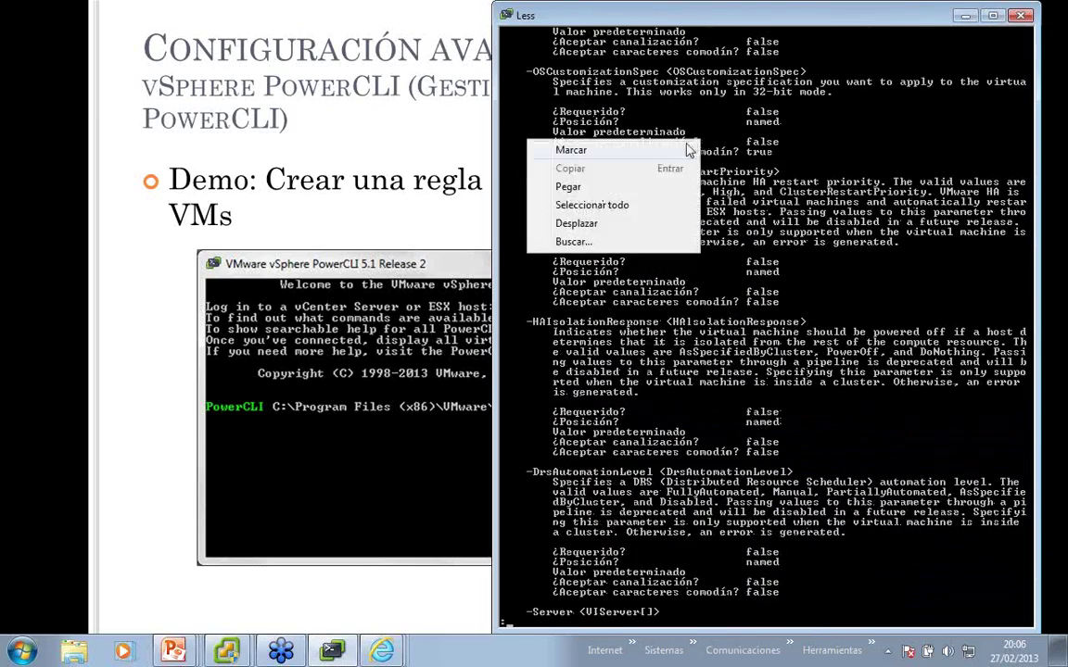
left_click(602, 148)
left_click_drag(527, 170, 743, 567)
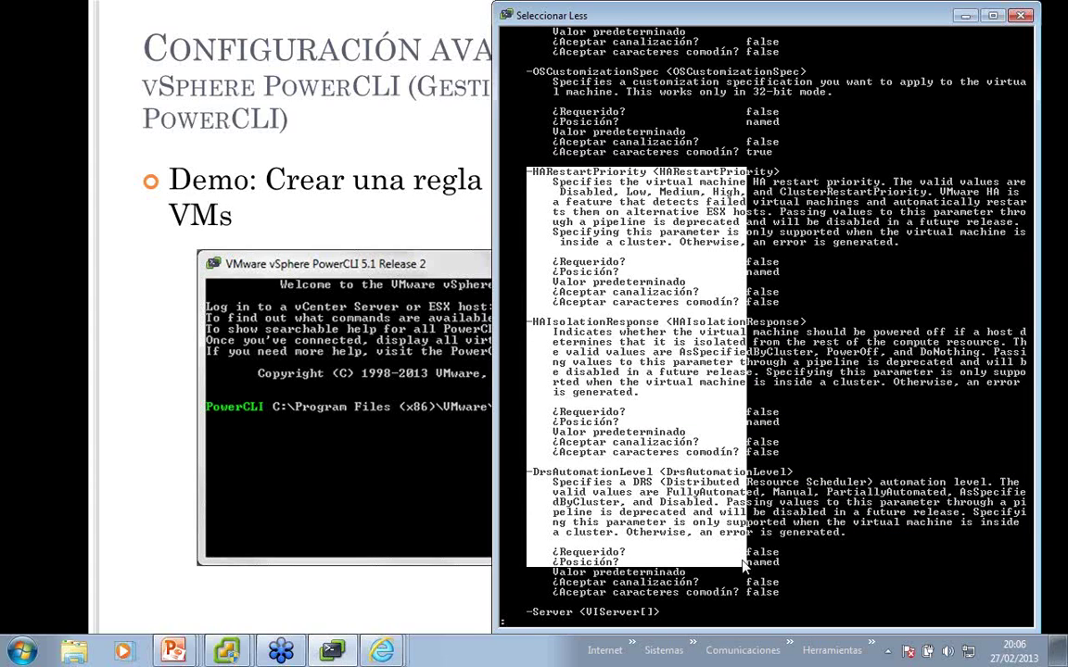
right_click(743, 567)
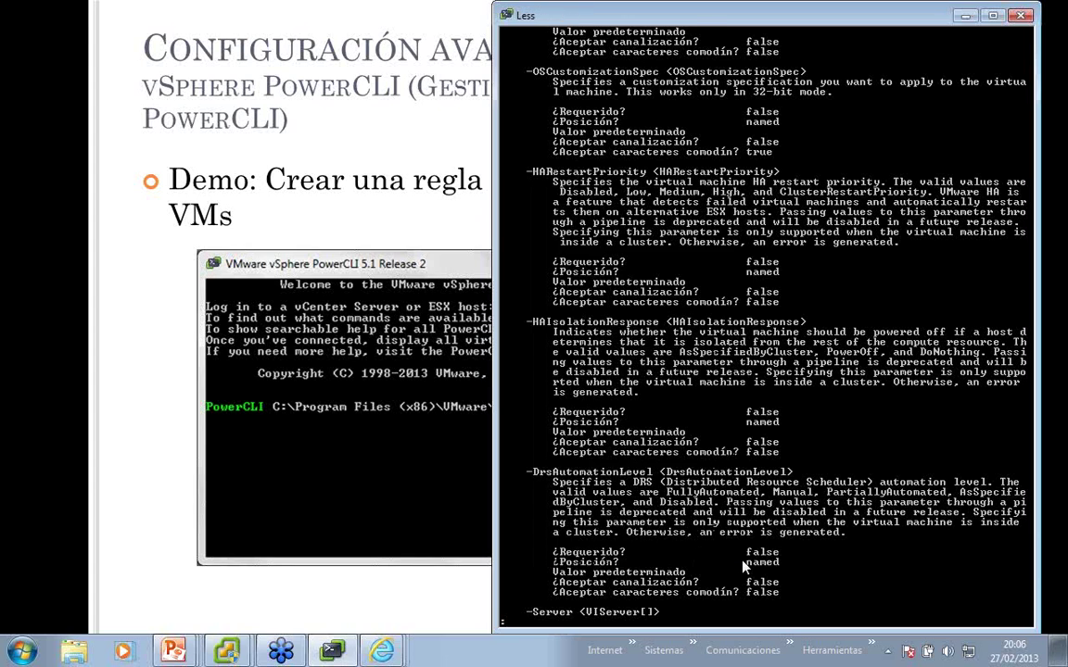
key("q")
In the localhost vSphere Client, open the Production cluster settings and examine the vSphere HA virtual machine options.
left_click(227, 651)
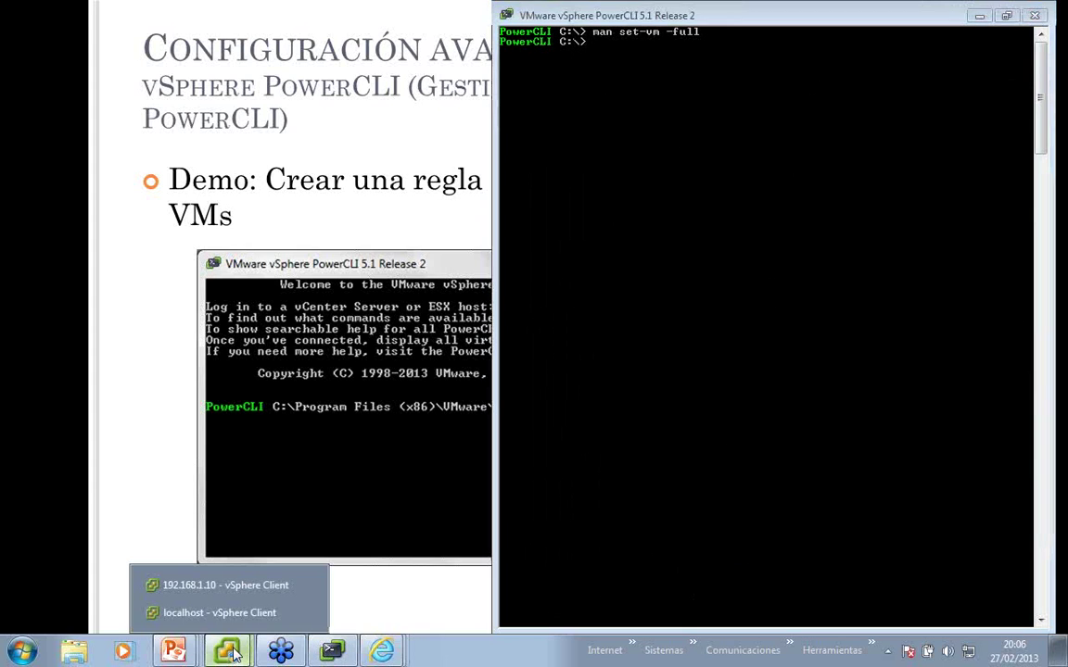
left_click(255, 623)
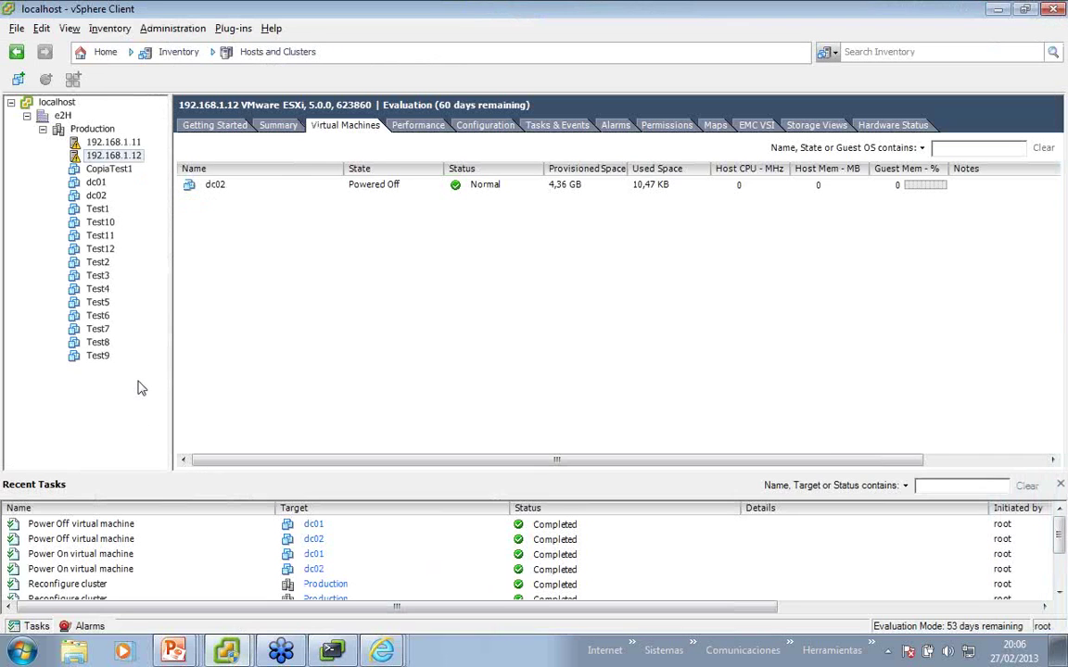
right_click(92, 129)
left_click(149, 292)
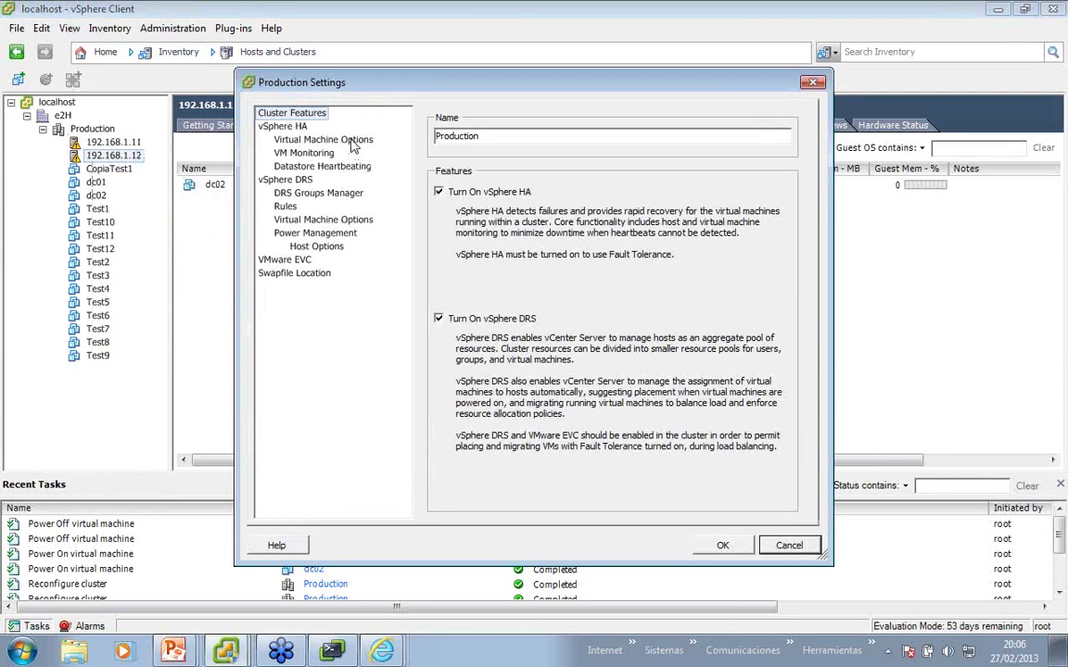
left_click(352, 142)
mouse_move(579, 358)
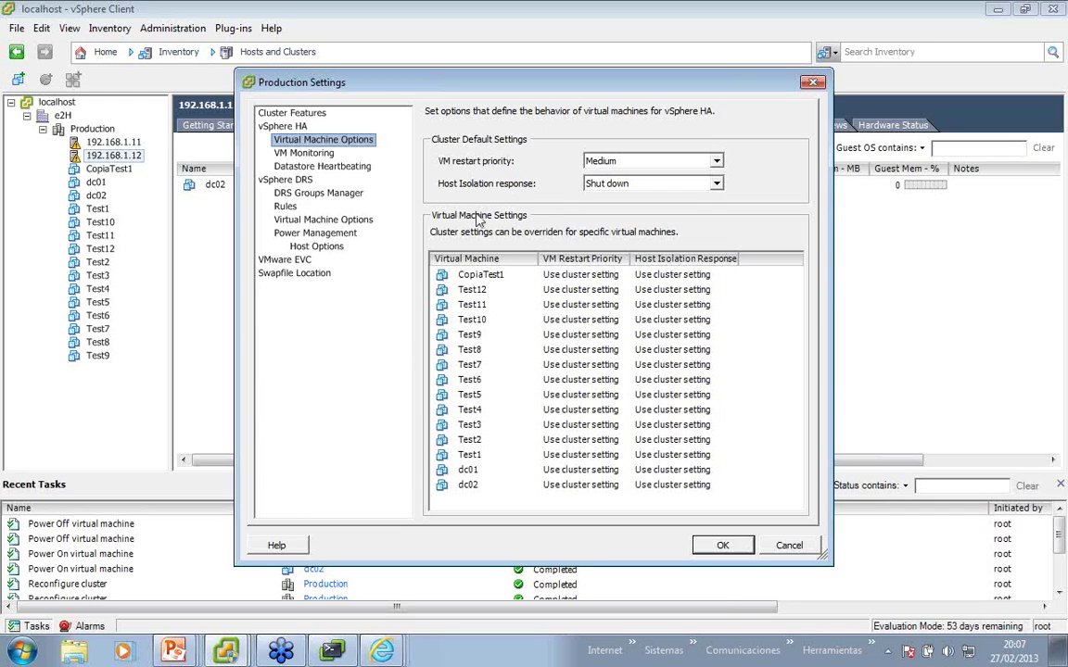
Examine the individual DRS automation levels and the choices available for Test6, then close the cluster settings without saving.
left_click(362, 222)
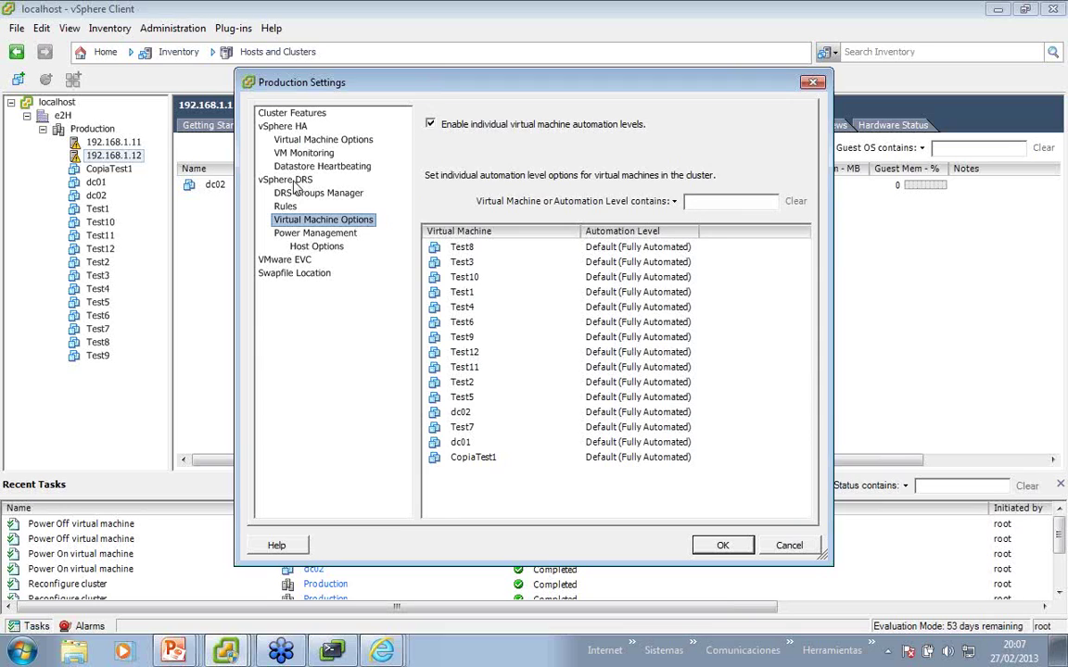
left_click(459, 129)
left_click(461, 133)
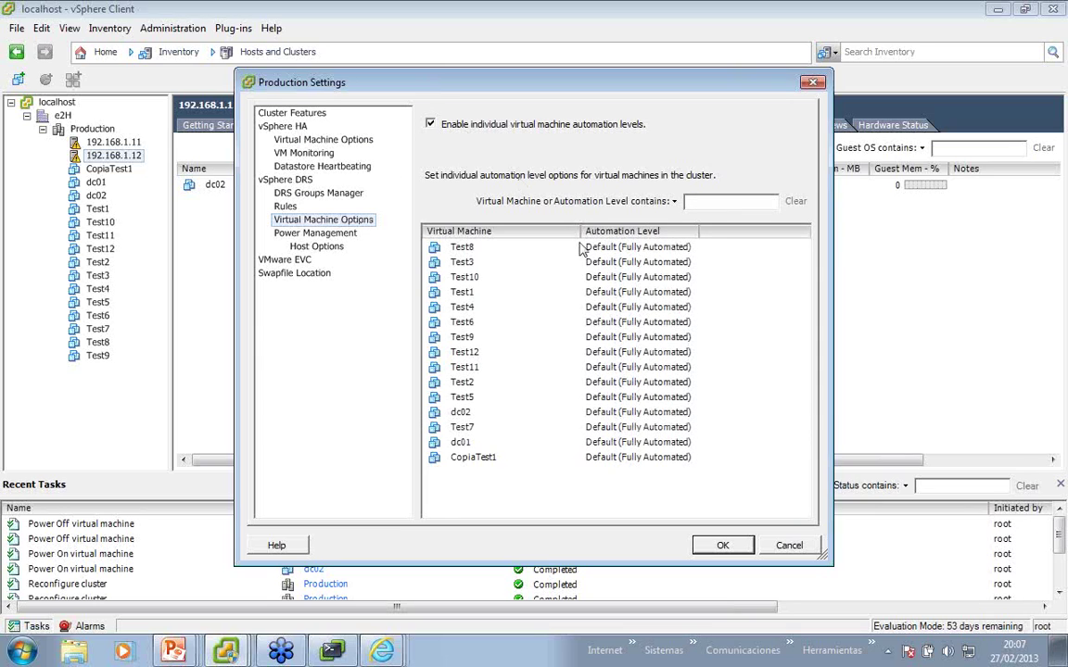
left_click(628, 325)
left_click(629, 324)
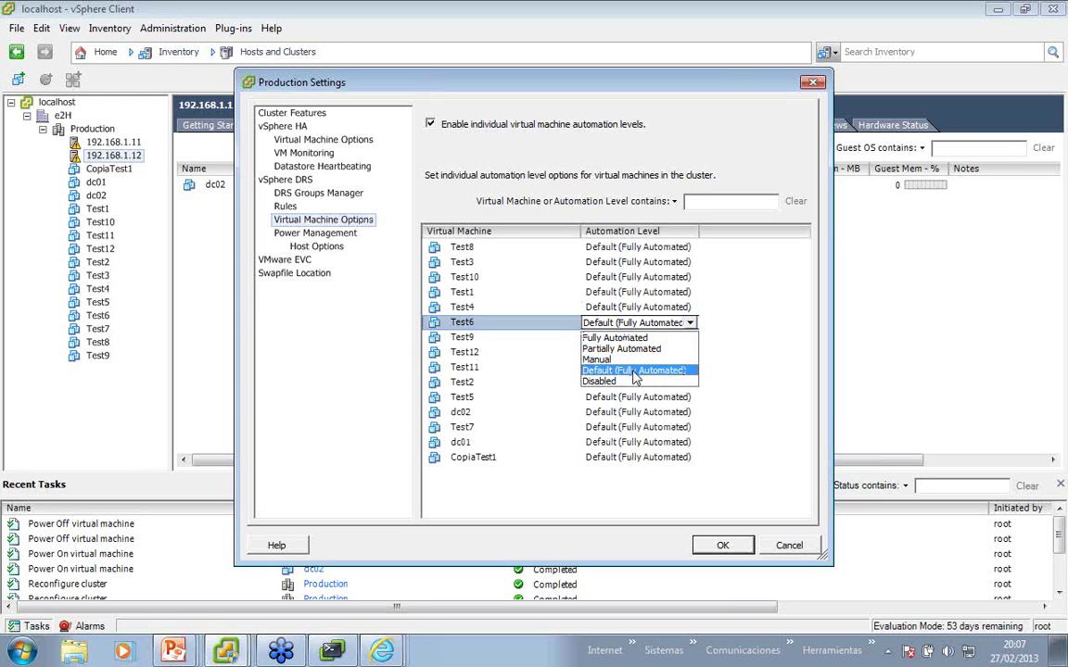
left_click(795, 547)
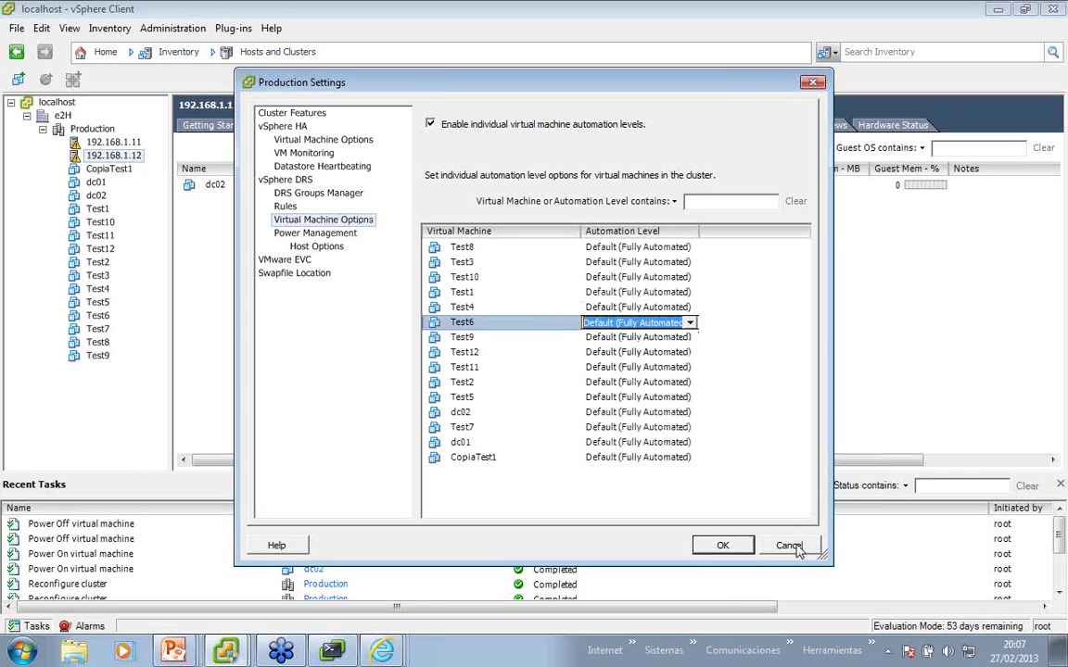
left_click(789, 546)
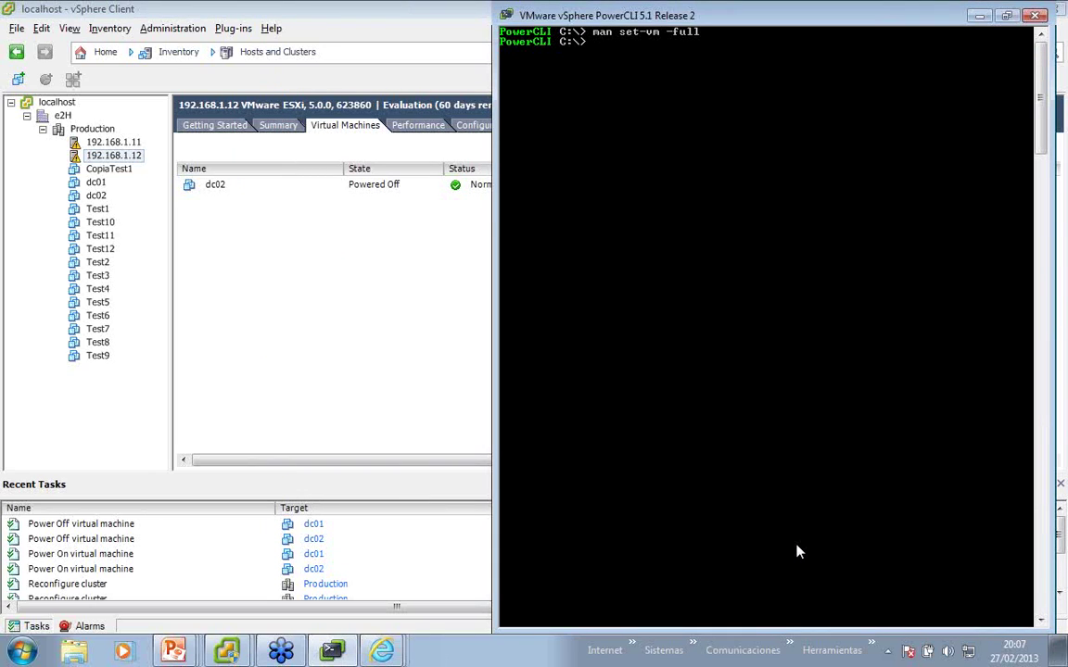
In PowerCLI, list all properties of the cluster with Get-Cluster | FL.
type("get-c")
key("Tab")
key("BackSpace")
key("BackSpace")
key("BackSpace")
key("BackSpace")
key("BackSpace")
key("BackSpace")
type("uster | FL")
key("Return")
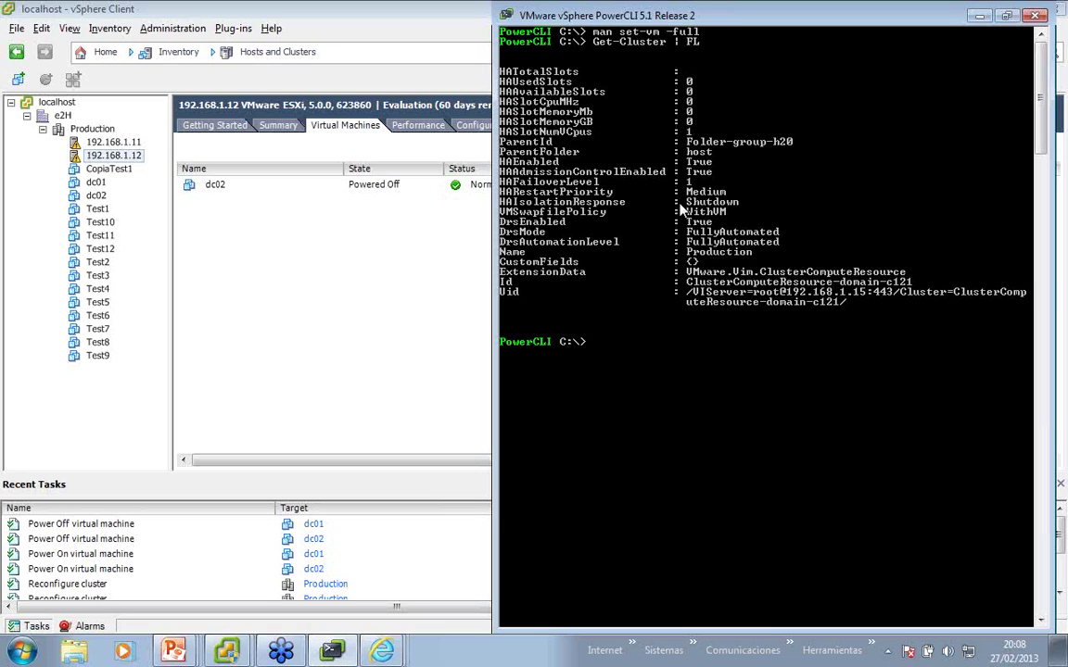
List the virtual machines matching dc*, store them in the variable $dcs, and display its contents.
type("get-vm dc*")
key("Return")
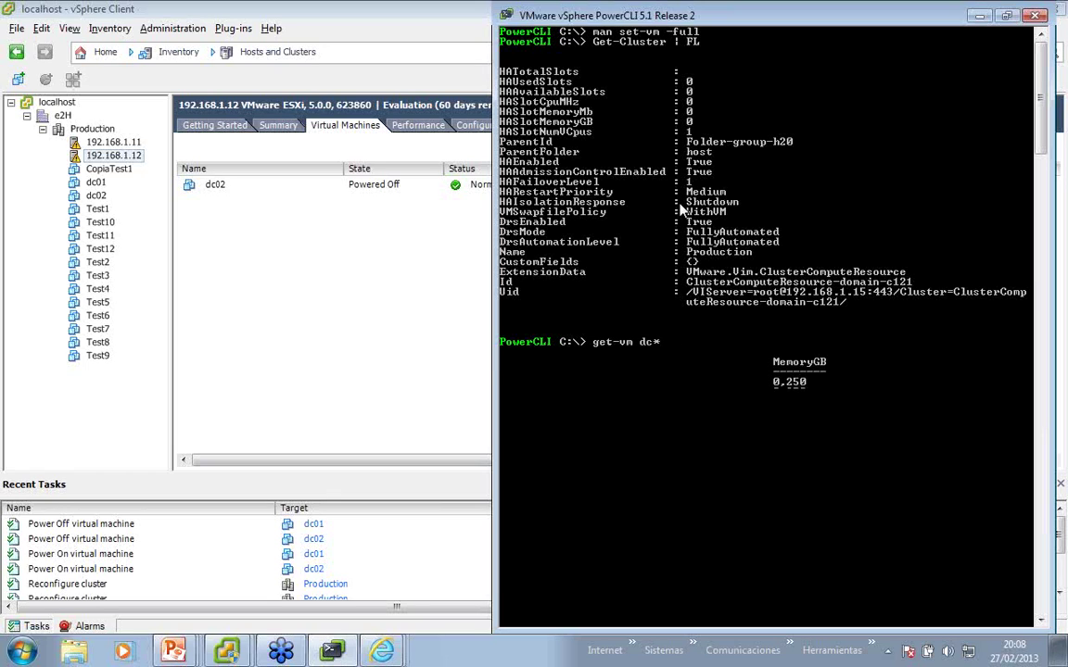
key("Up")
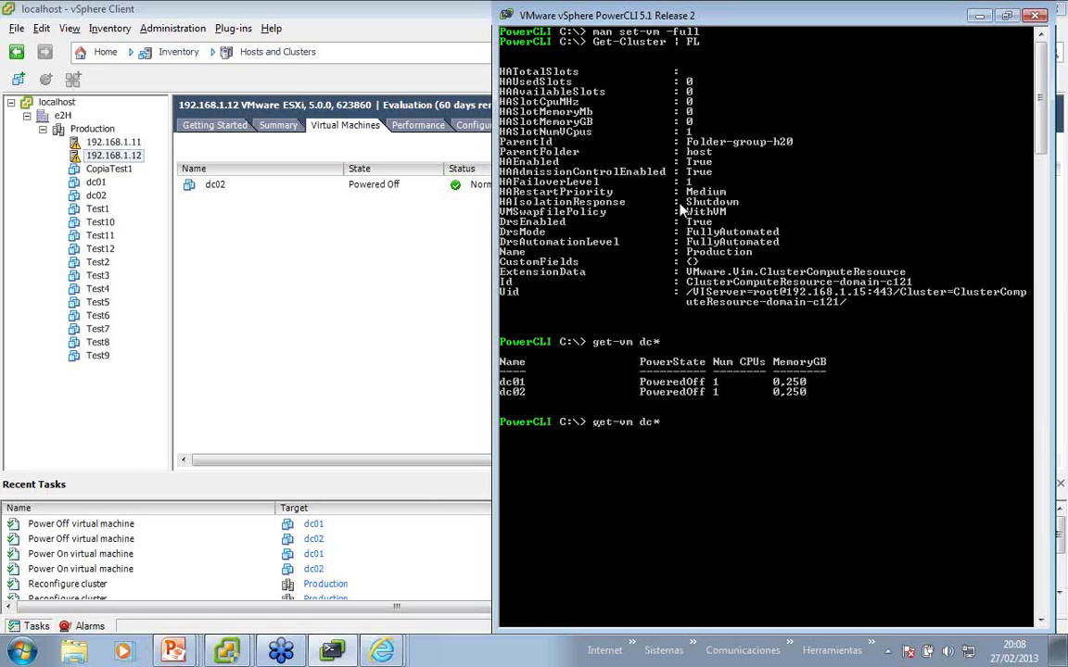
key("Home")
type("$dcs=")
key("Return")
type("$dcs")
key("Return")
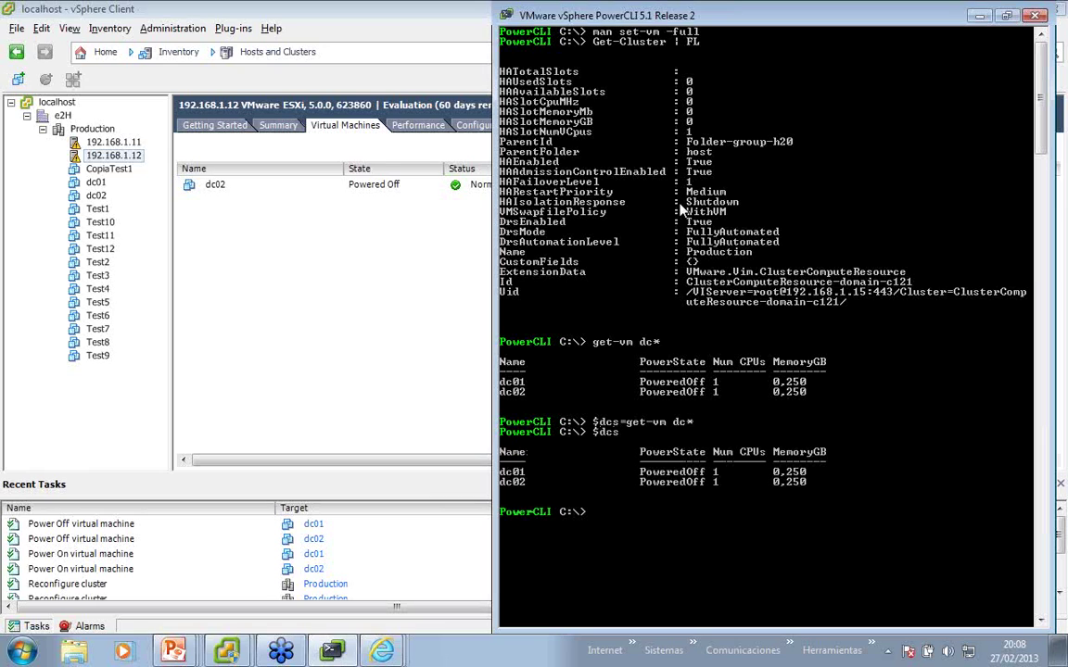
Set the HA isolation response of the VMs in $dcs to DoNothing with Set-VM, confirming for all.
type("set-vm")
key("Tab")
type("-VM $dcs -hai")
key("Tab")
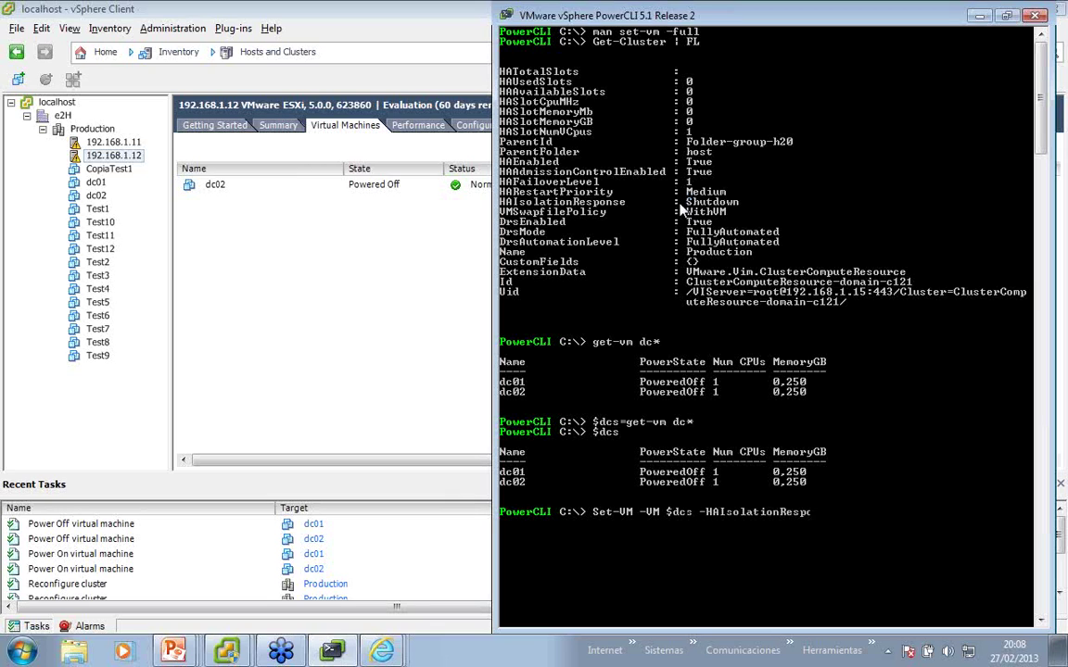
type("a")
key("Tab")
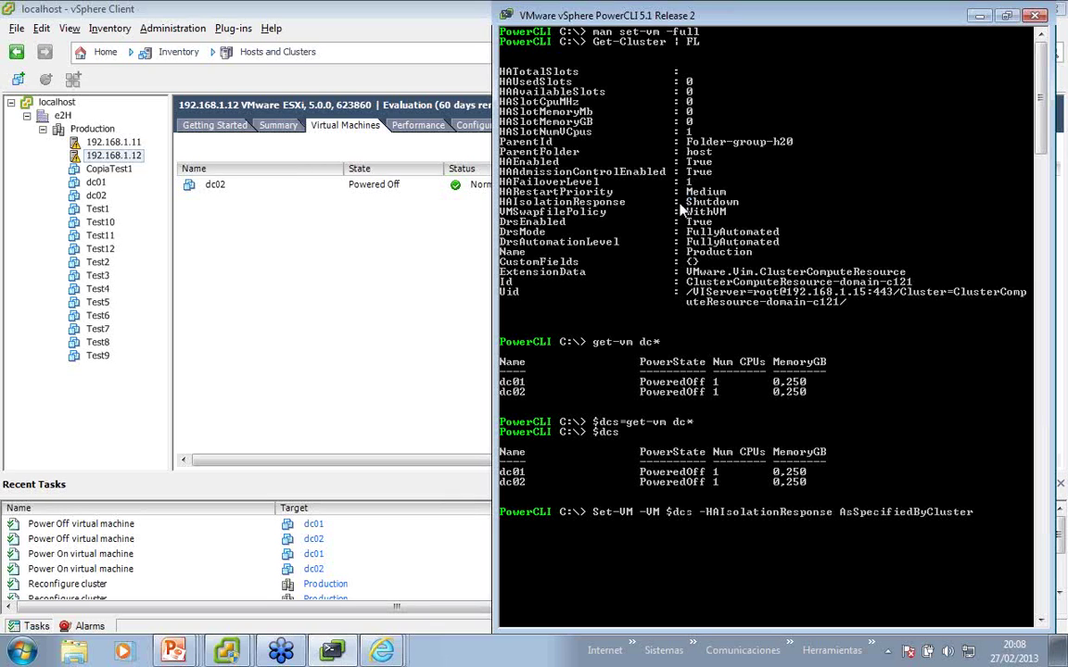
key("Tab")
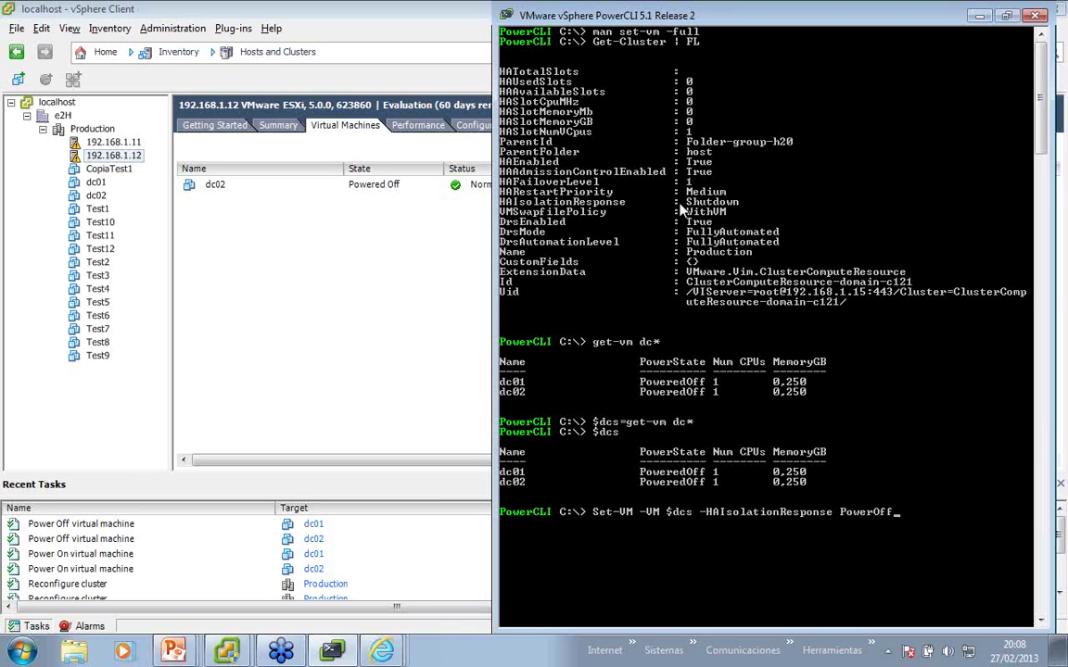
key("Tab")
key("Tab")
key("Tab")
key("Tab")
key("Return")
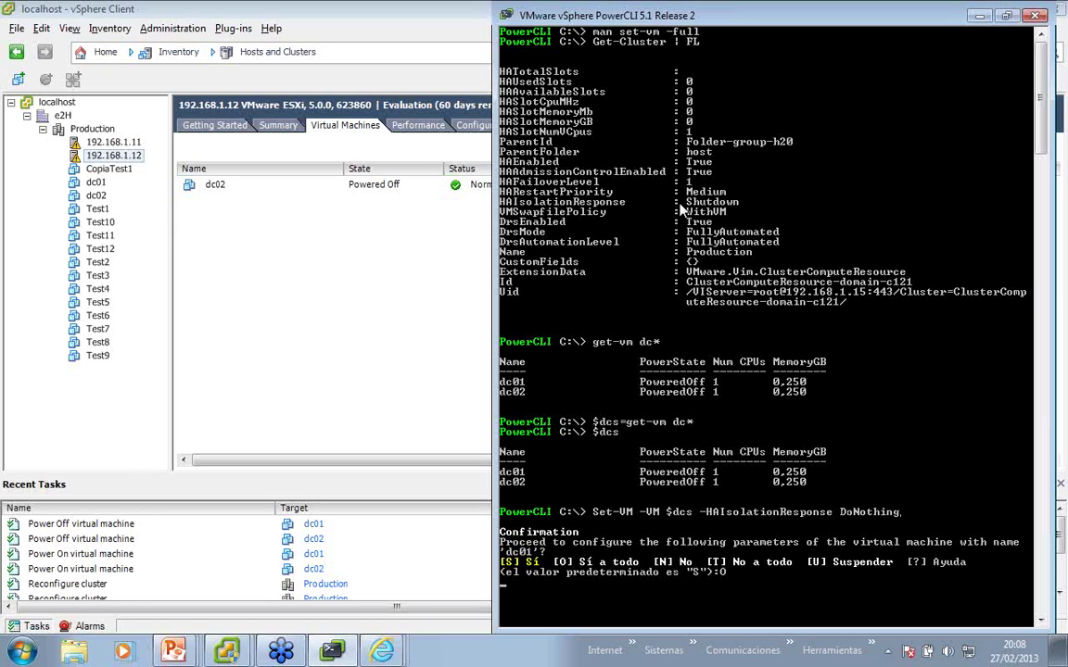
type("O")
key("Return")
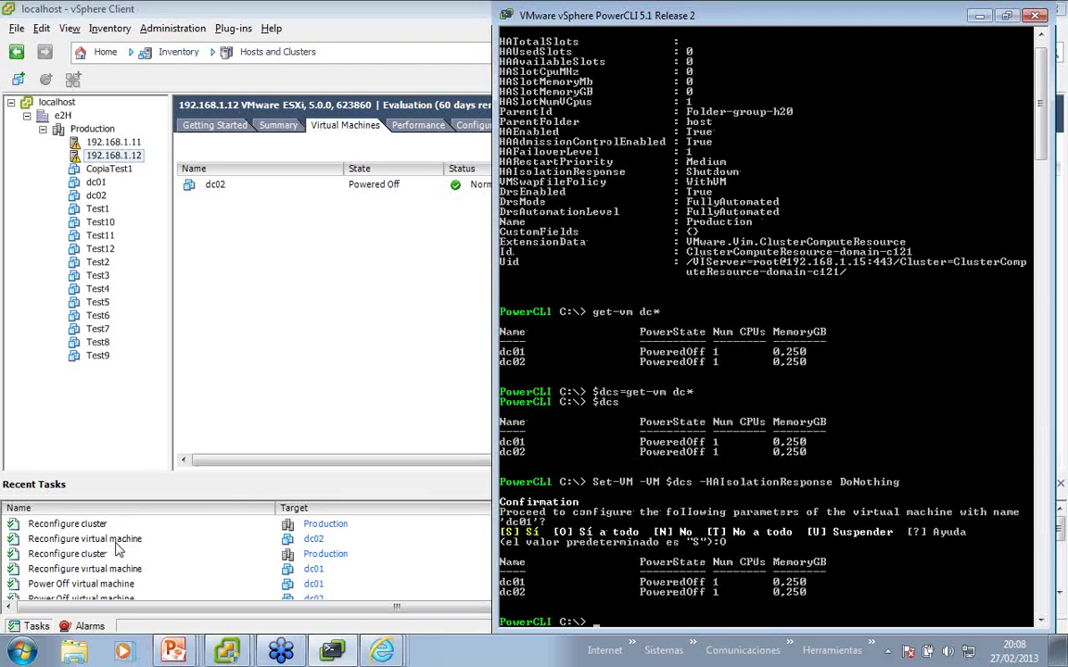
type("O")
List the members of the dc* virtual machine objects with get-vm dc* | get-member.
key("Up")
key("Escape")
type("$dcs")
type("=get-vm dc*")
key("Home")
key("Delete")
key("Delete")
key("Delete")
key("Delete")
key("Delete")
key("End")
type("| FL")
key("BackSpace")
key("BackSpace")
type("select")
key("BackSpace")
key("BackSpace")
key("BackSpace")
key("BackSpace")
key("BackSpace")
key("BackSpace")
type("get-member")
key("Return")
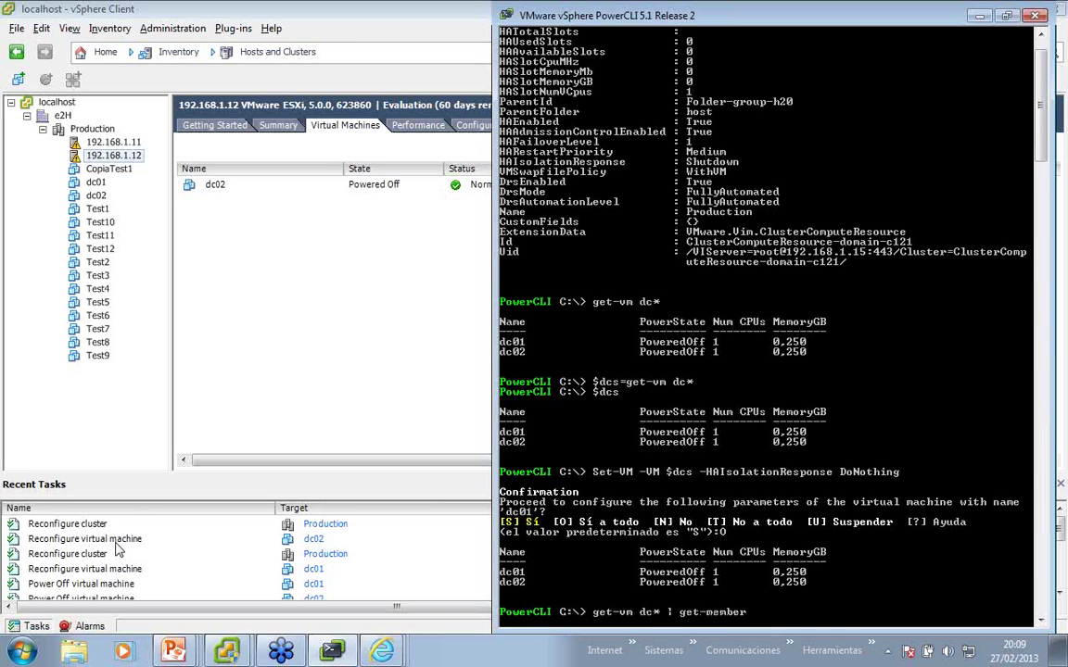
Highlight the HAIsolationResponse property name in the member list, then clear the selection.
right_click(491, 494)
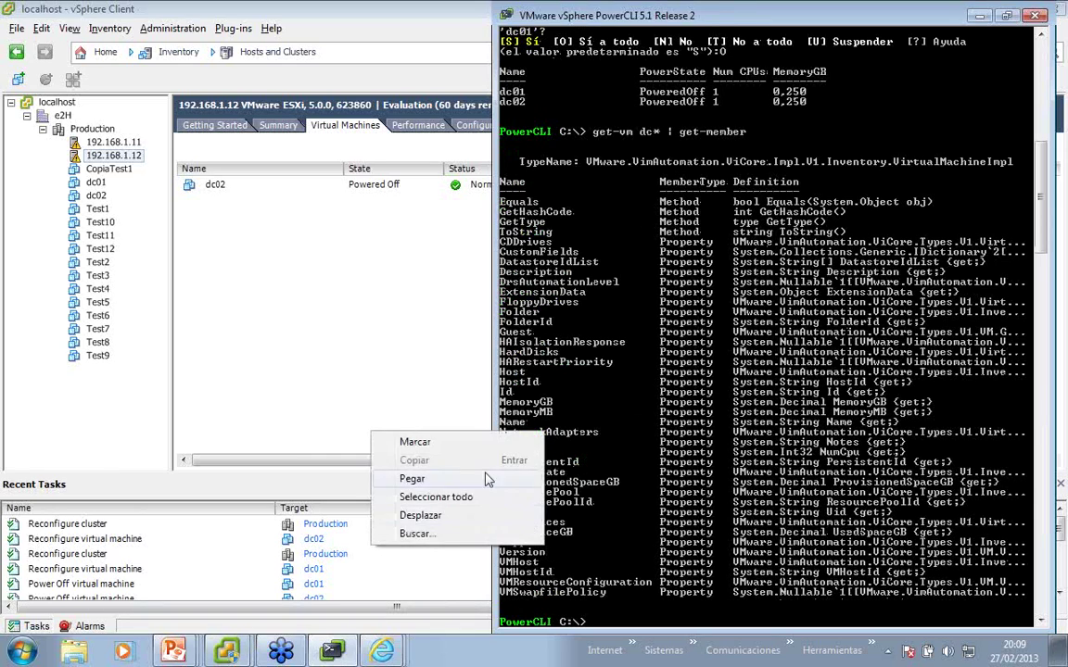
left_click(458, 445)
left_click_drag(500, 342, 627, 344)
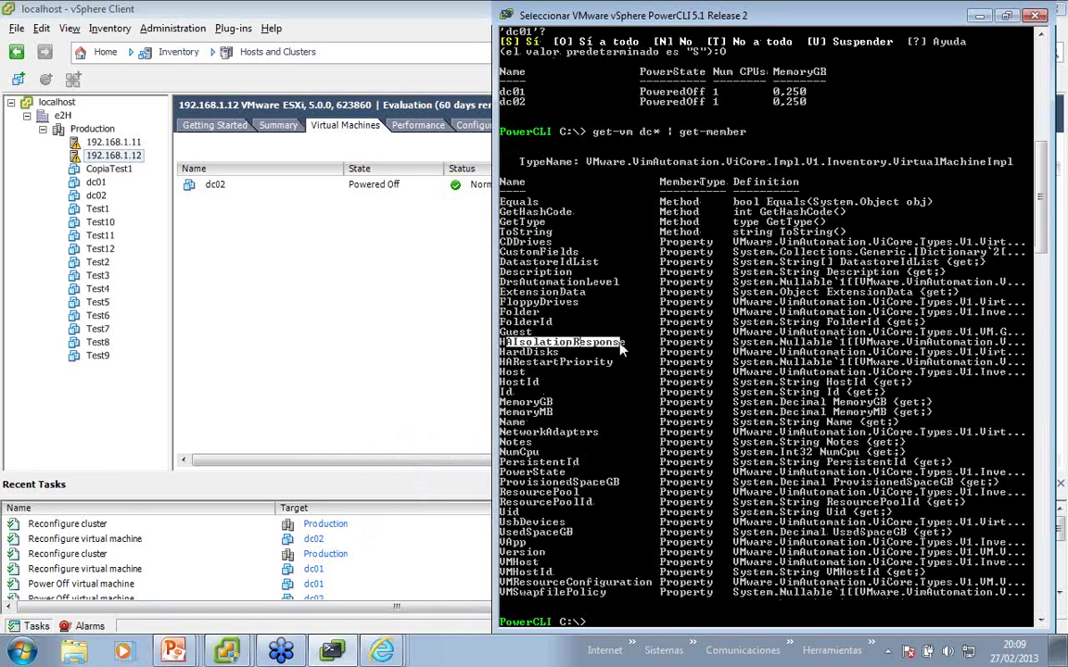
left_click(619, 343)
key("Escape")
Display the name and haisolationresponse properties of the dc* virtual machines using Get-VM and select.
key("Up")
key("Escape")
type("$dcs=get-vm dc*")
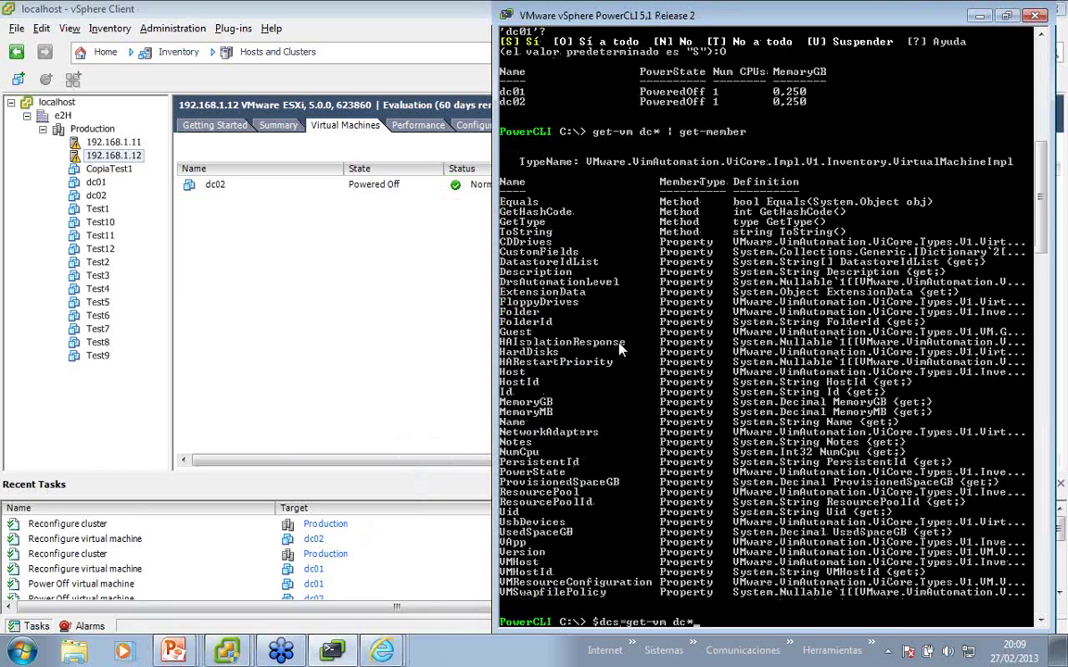
key("Up")
type("select n")
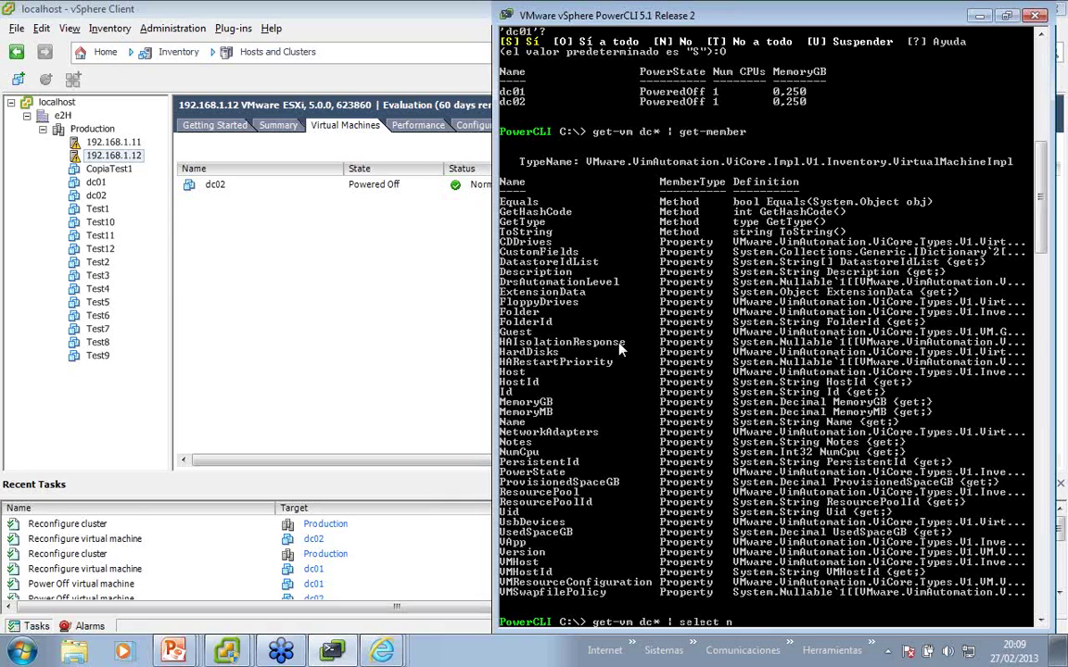
type("ame,haisolationresponse")
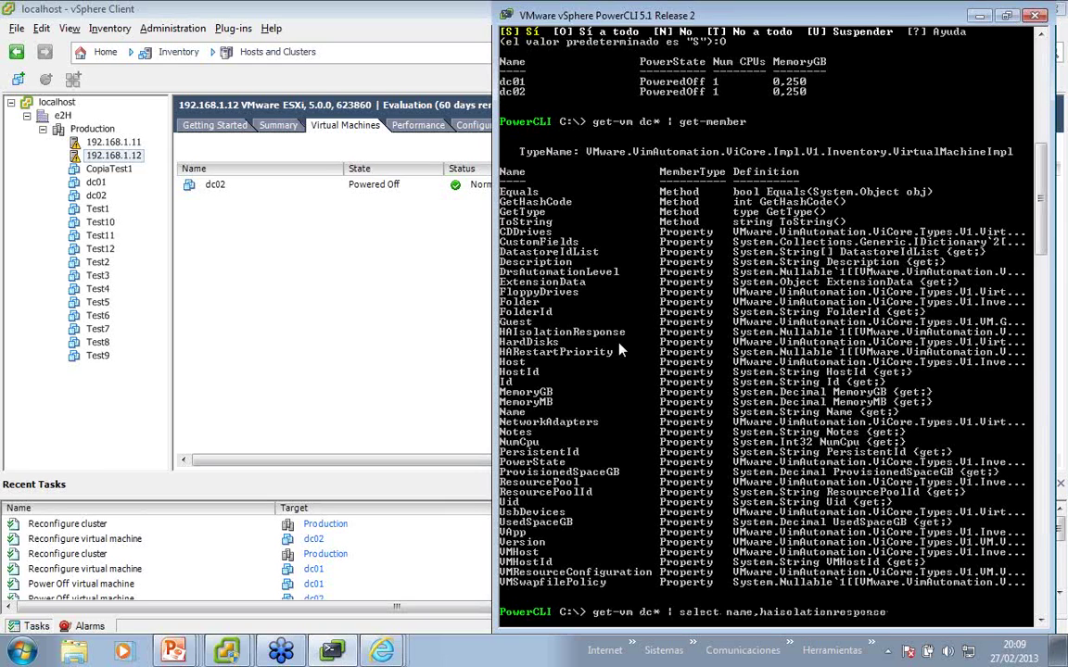
key("Return")
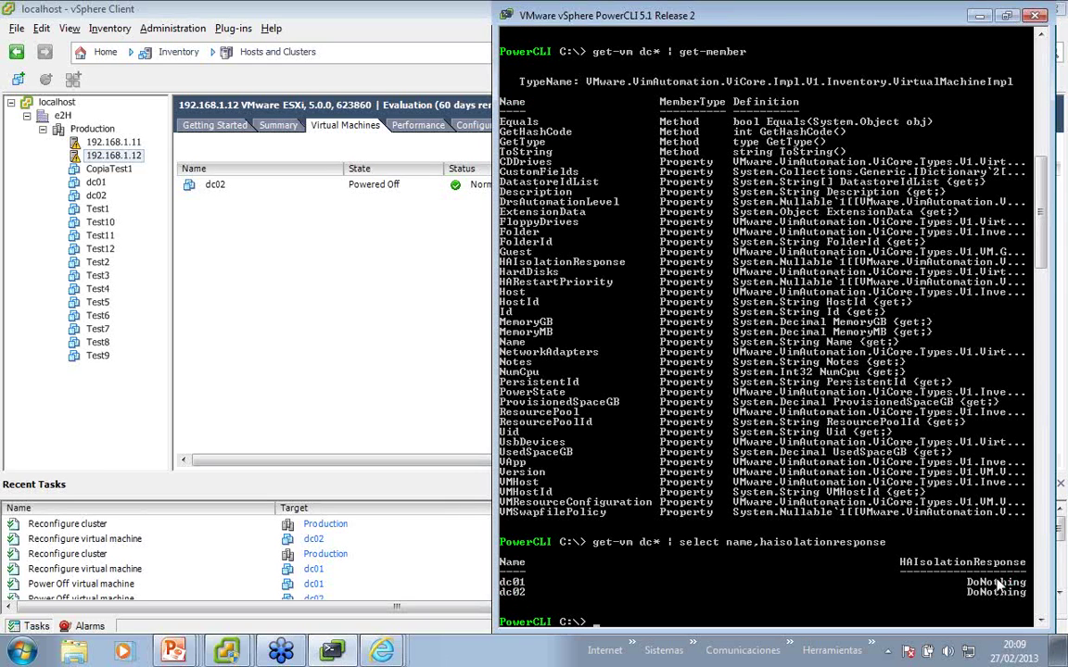
In the vSphere Client, open the Production cluster settings and check the HA host isolation response of dc01 and dc02.
right_click(106, 130)
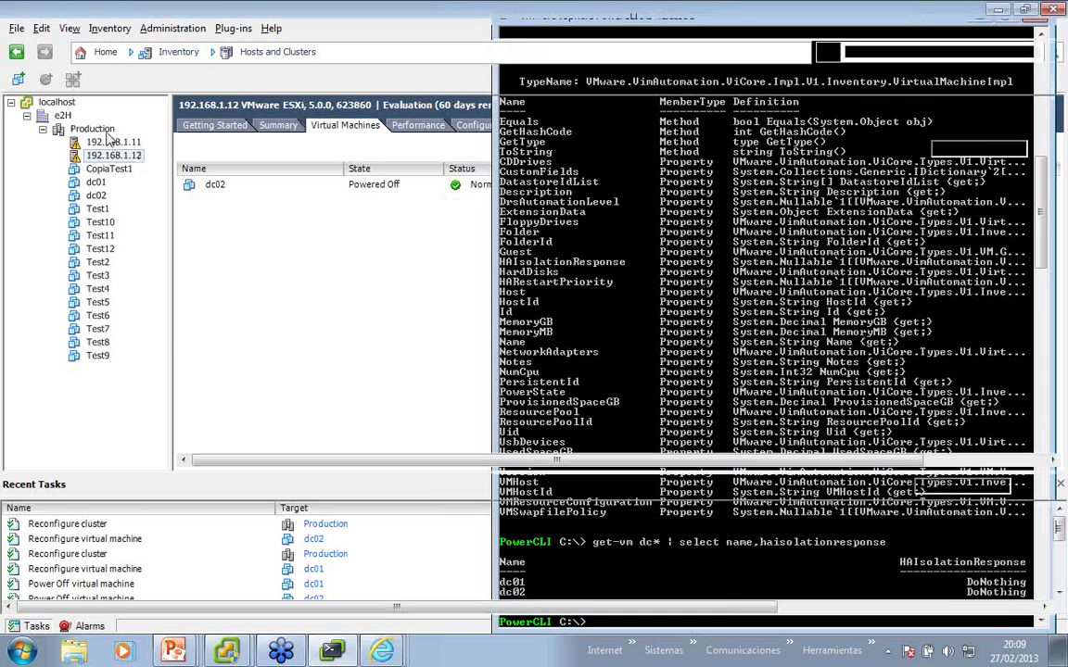
left_click(197, 297)
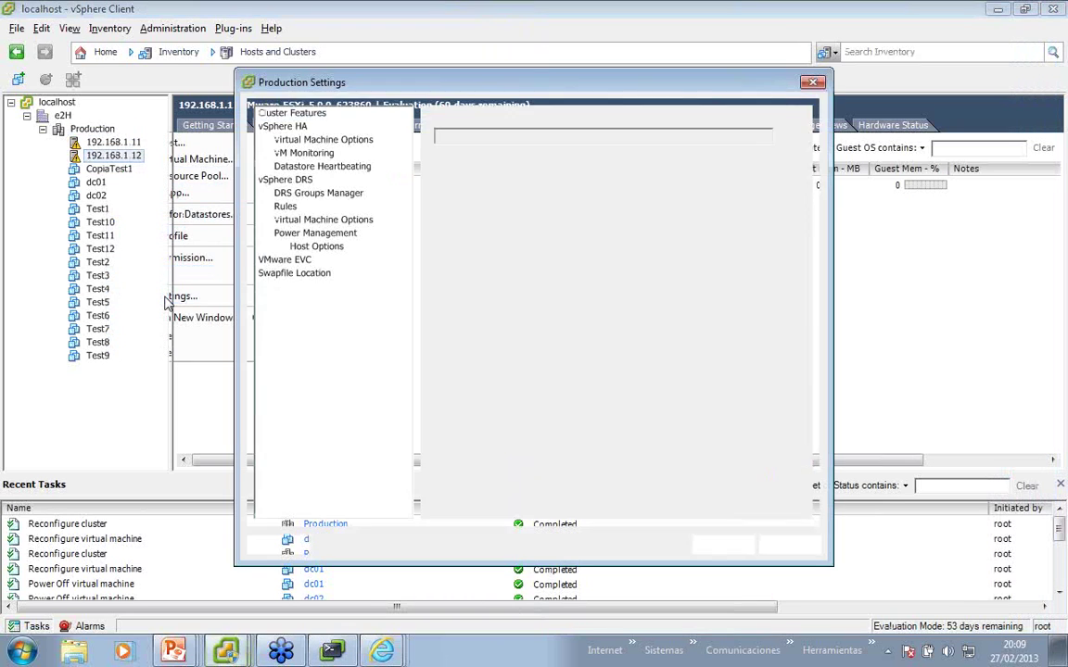
left_click(302, 141)
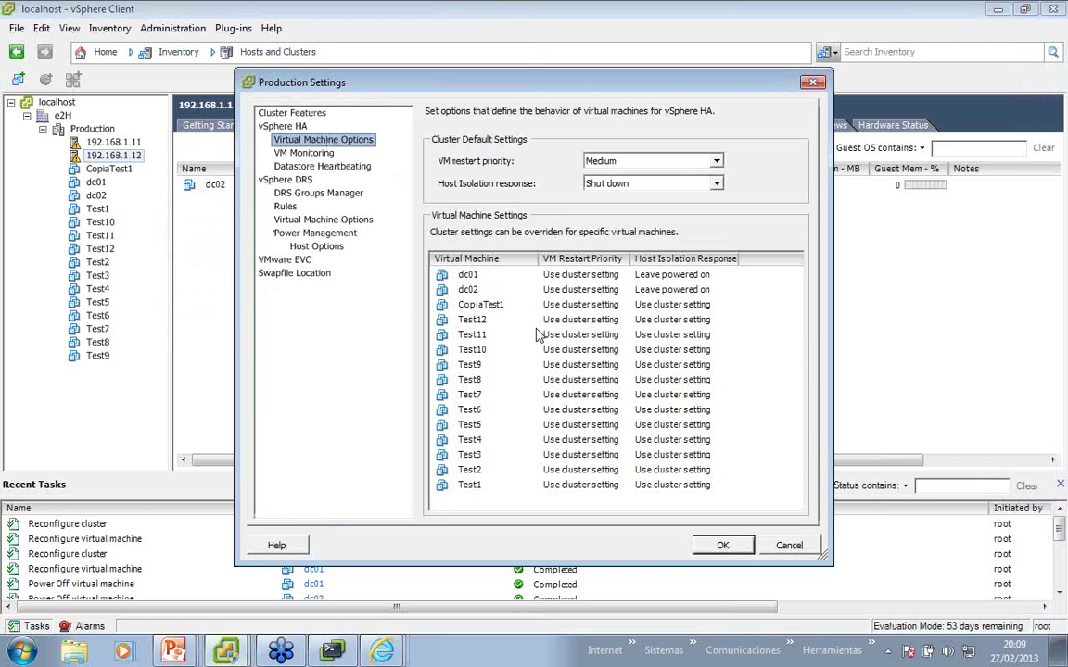
left_click(445, 275)
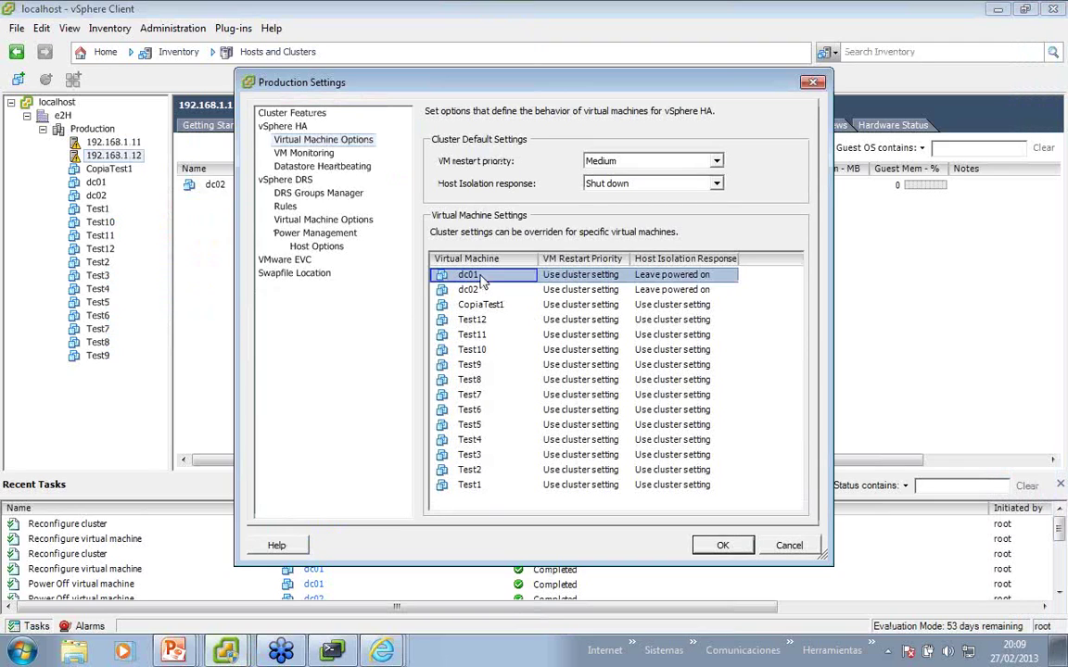
left_click(481, 291)
left_click(665, 275)
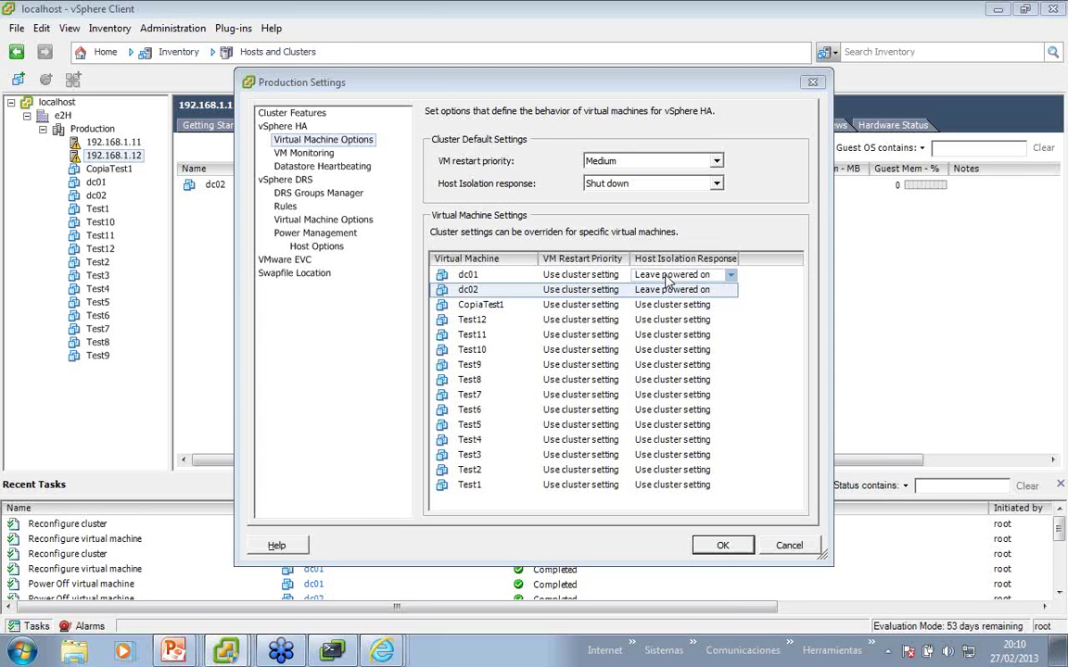
Switch to PowerCLI and list the single-digit Test virtual machines with the patterns Test[1-9] and Test?
key("alt+Tab")
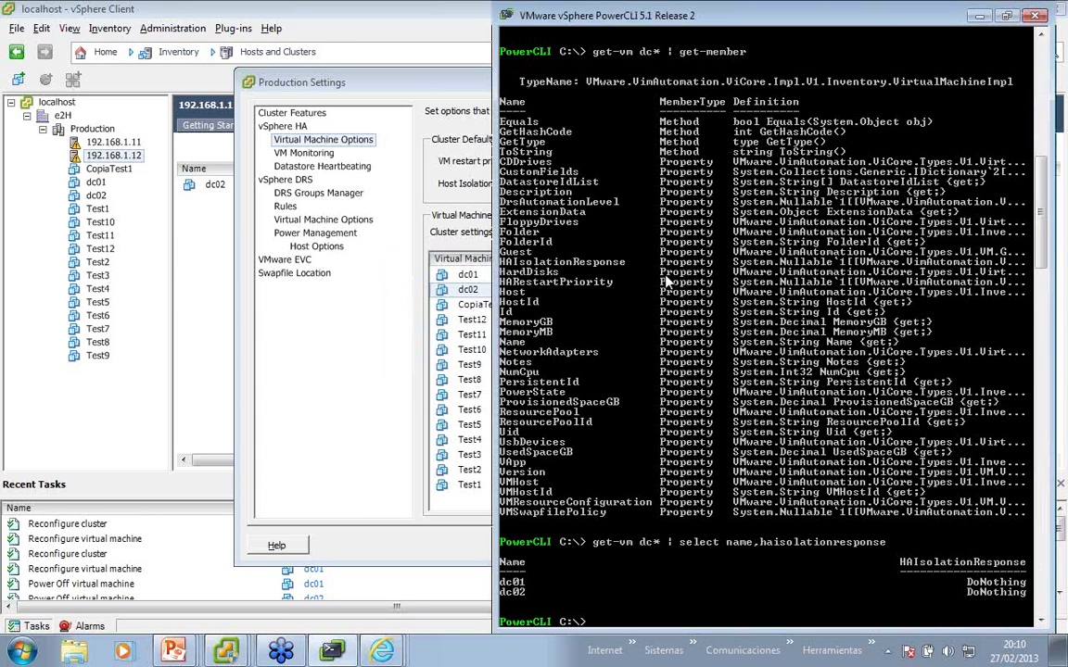
type("get-vm Test[1-9]")
key("Return")
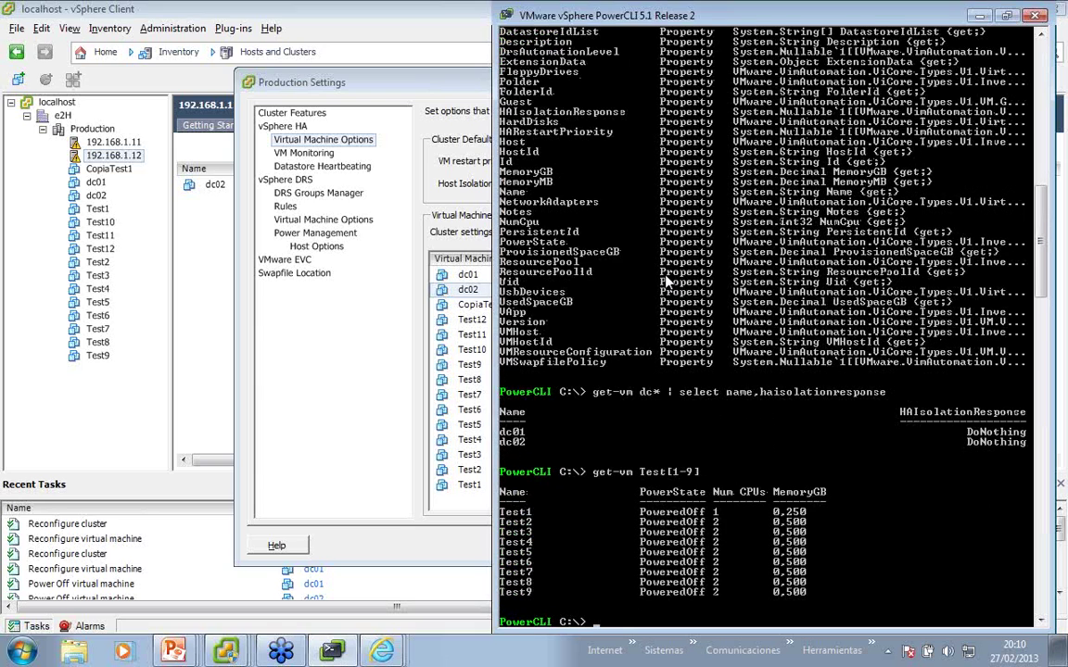
type("get-vm Test?")
key("Return")
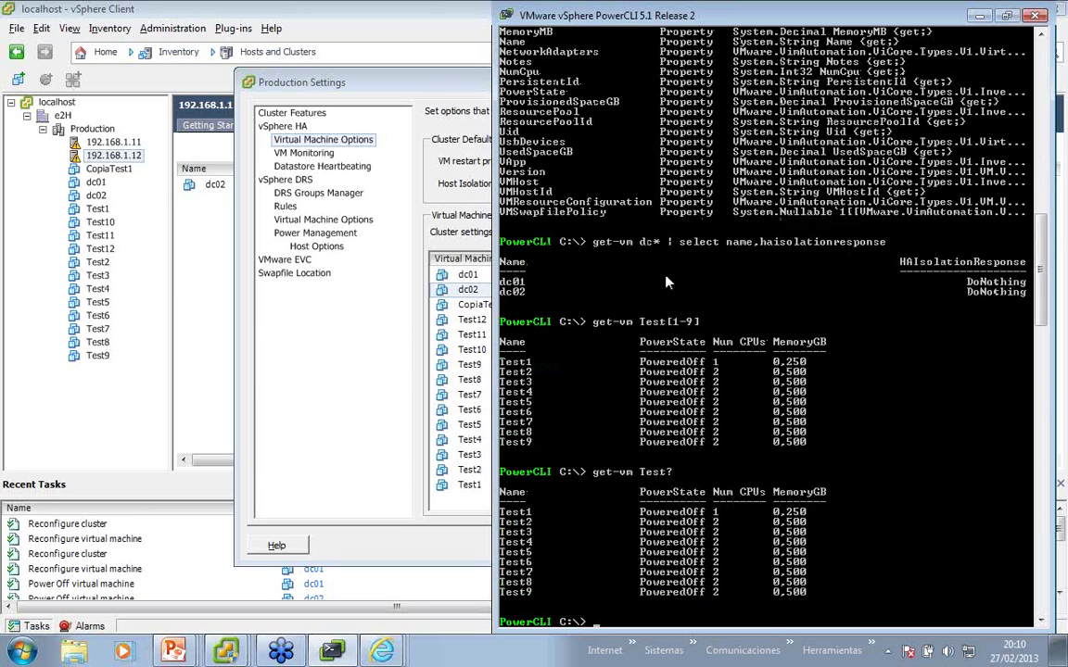
Try to set the HA restart priority to High using set-vm -Name with (get-vm Test[1-9]).
key("Up")
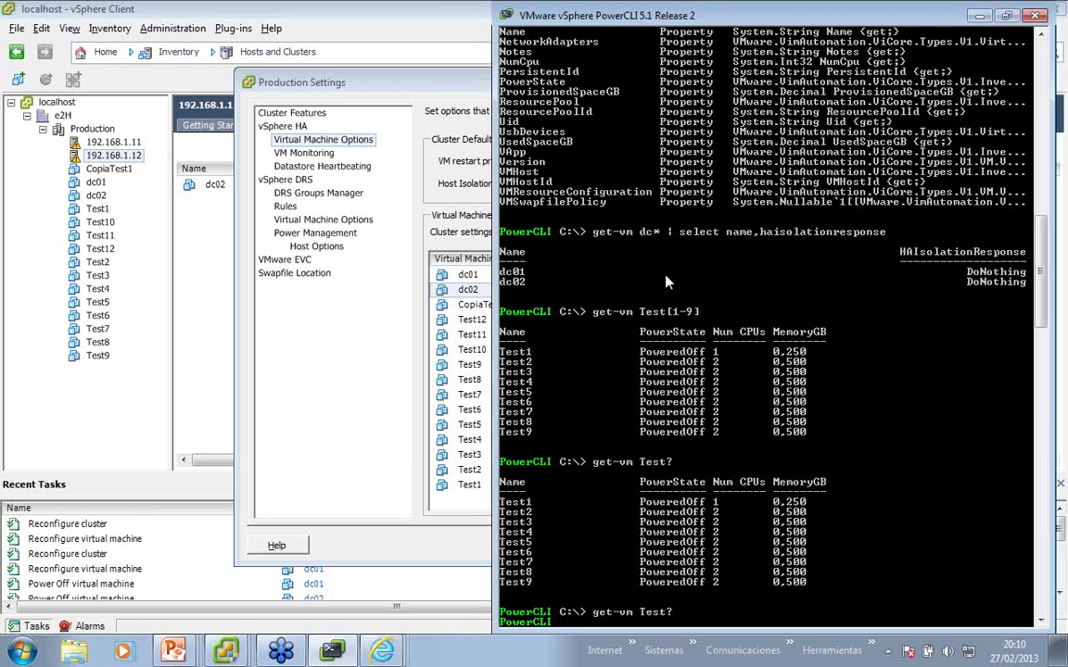
type("set-vm -Name $")
key("BackSpace")
type("(get-v")
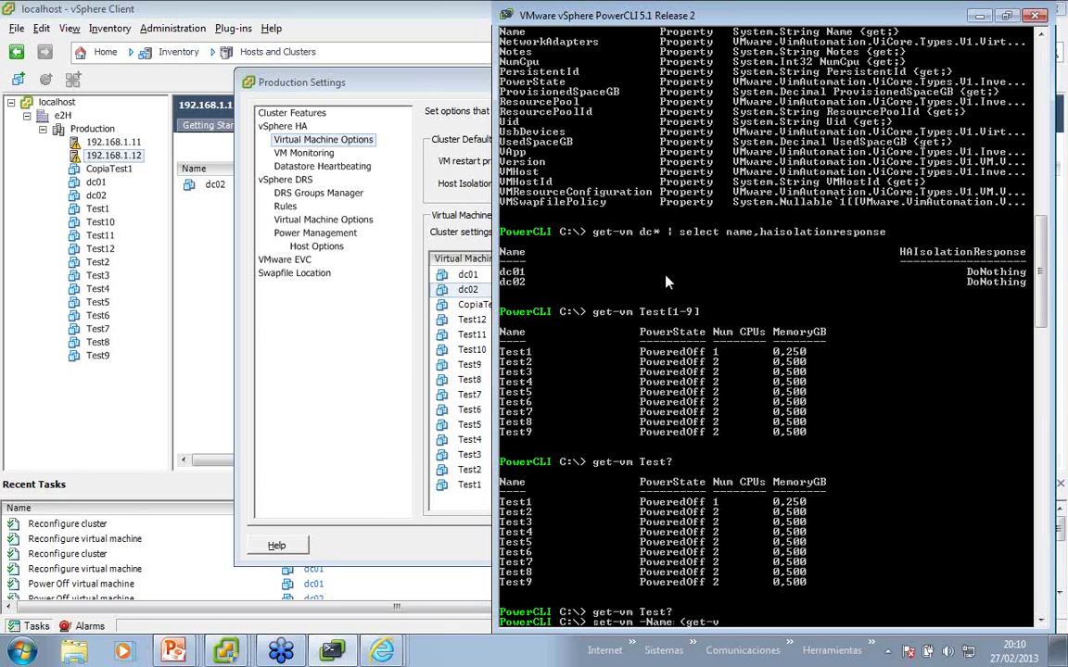
type("m Test[1-9]) -hares")
key("Tab")
type("Disabled")
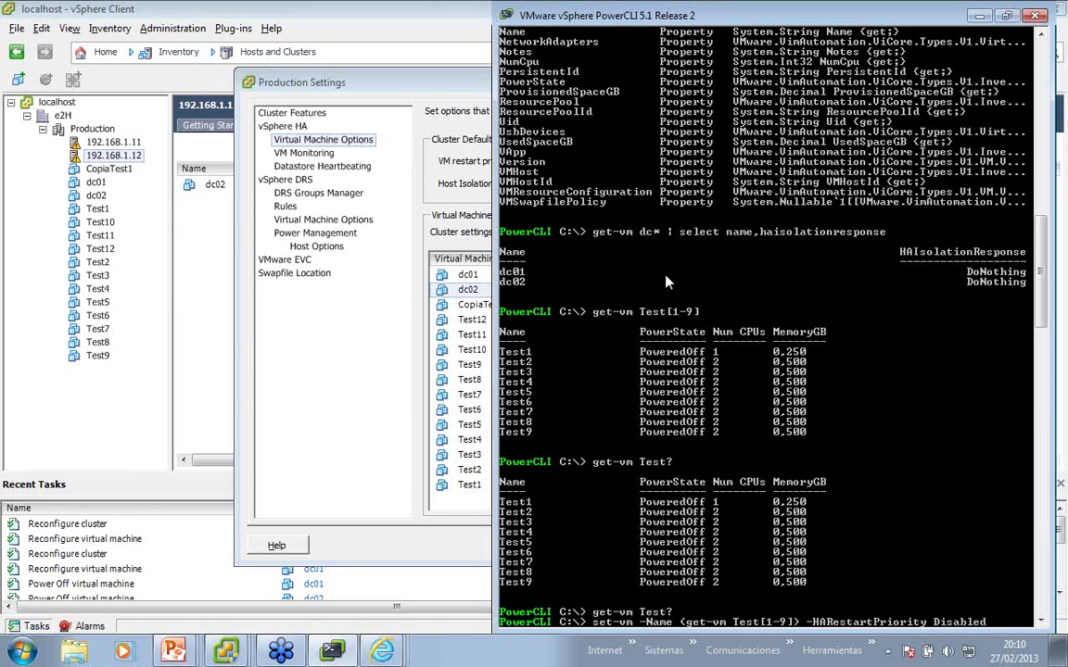
key("Tab")
key("Tab")
key("Tab")
key("Return")
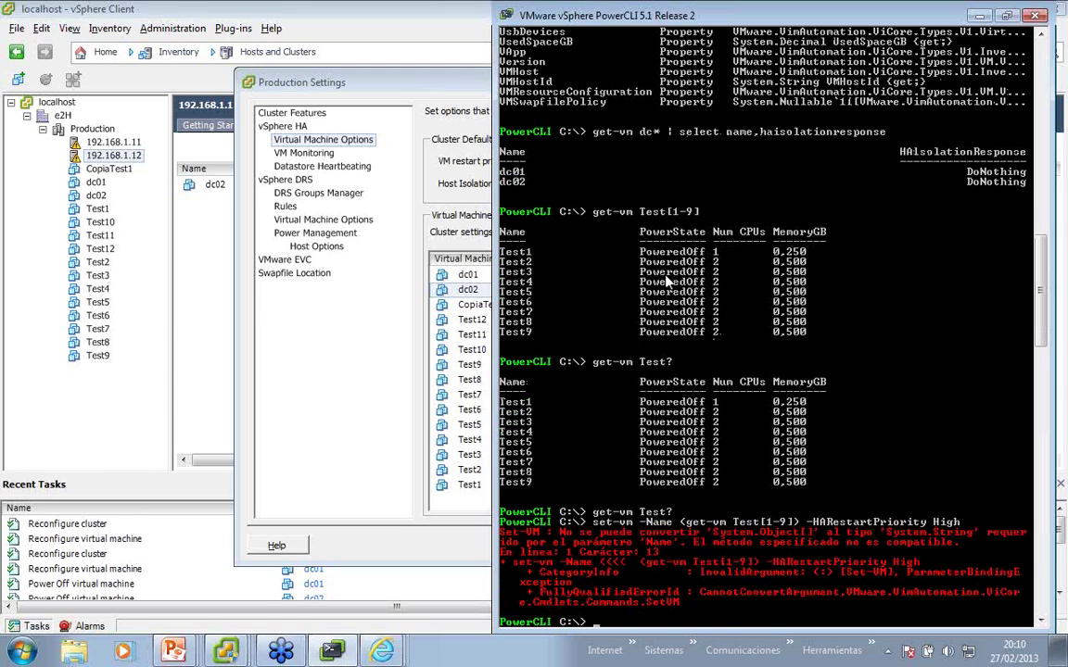
Edit the previous command to pass Test[1-9] directly to -Name and try setting HARestartPriority to High again.
key("Up")
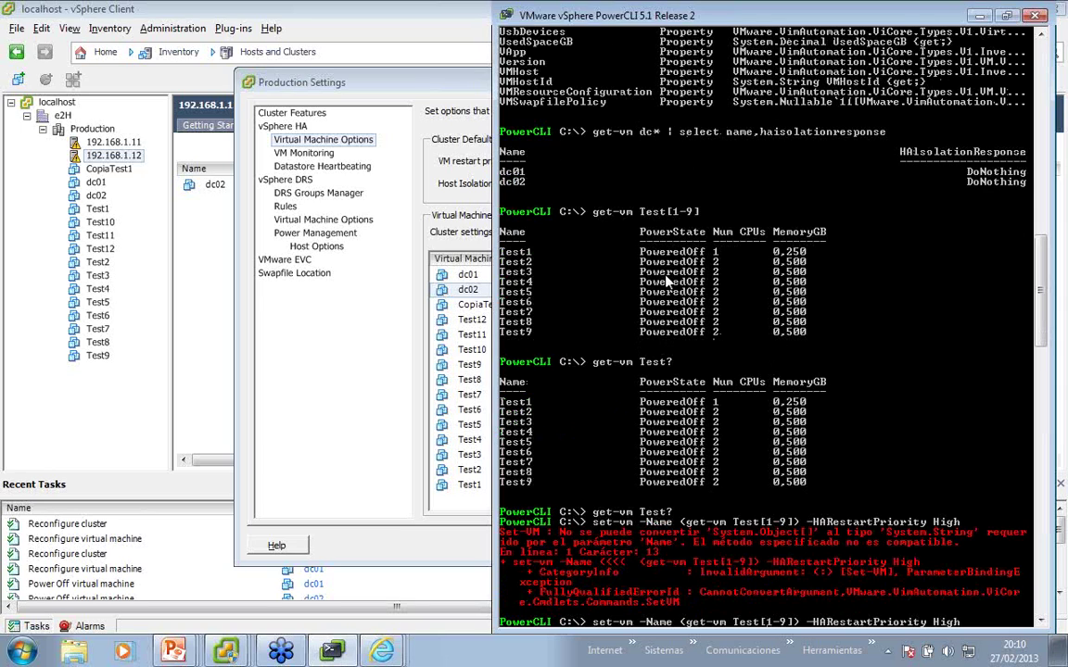
key("Left")
key("Left")
key("Left")
key("Left")
key("Left")
key("Left")
key("Left")
key("Left")
key("Left")
key("Left")
key("Left")
key("Left")
key("Left")
key("Left")
key("Left")
key("BackSpace")
key("BackSpace")
key("BackSpace")
key("BackSpace")
key("BackSpace")
key("BackSpace")
key("BackSpace")
key("BackSpace")
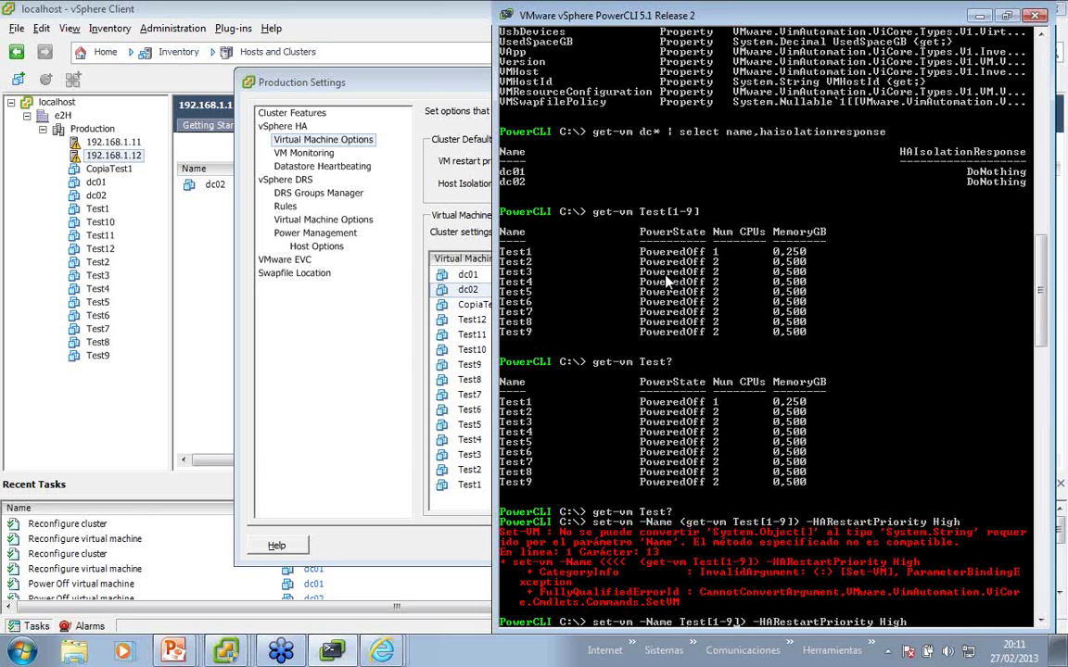
key("Right")
key("Right")
key("Right")
key("Right")
key("Right")
key("Right")
key("Right")
key("Right")
key("Right")
key("Delete")
key("Return")
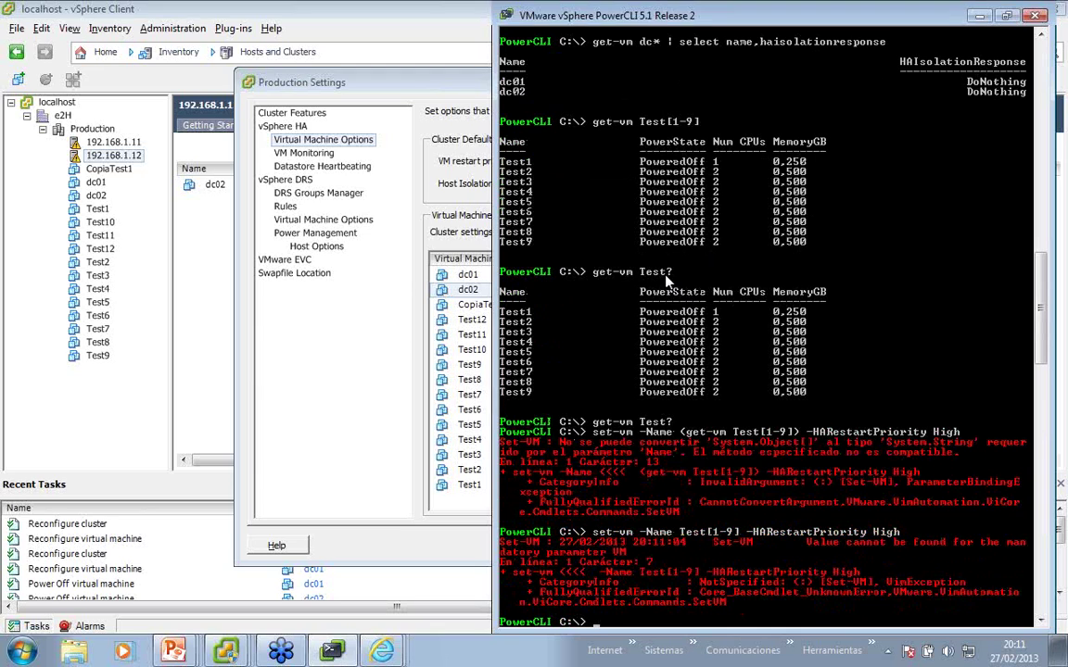
List the virtual machines matching Test[1-9] with Get-VM and store them in the variable $vms.
type("Get-VM -Test[1-9]")
key("Return")
key("Up")
key("Home")
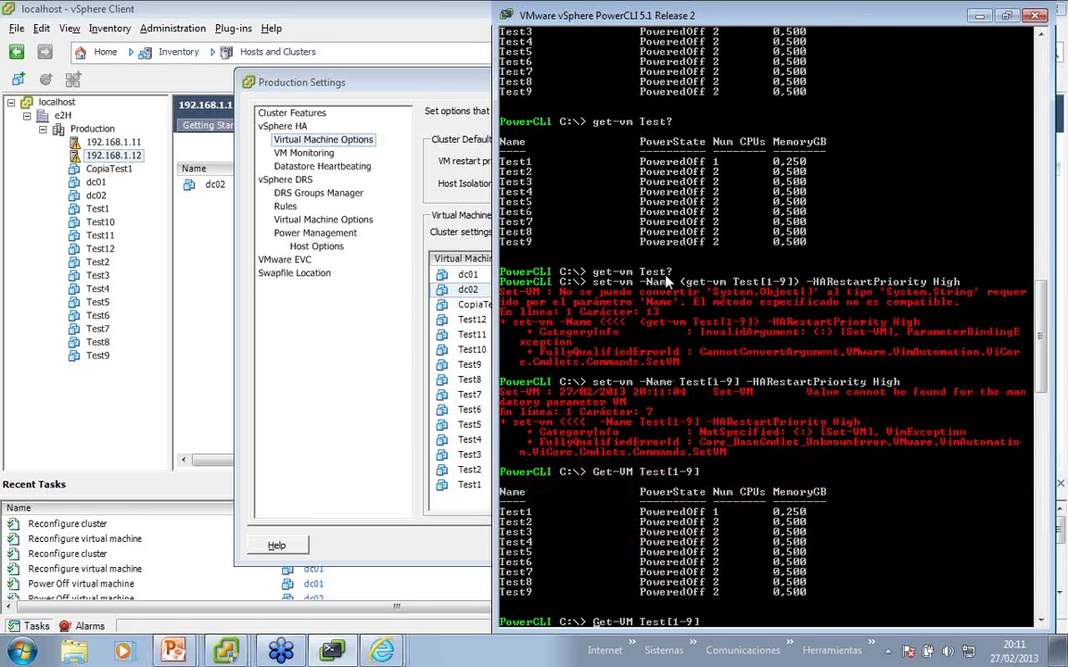
type("$vms =")
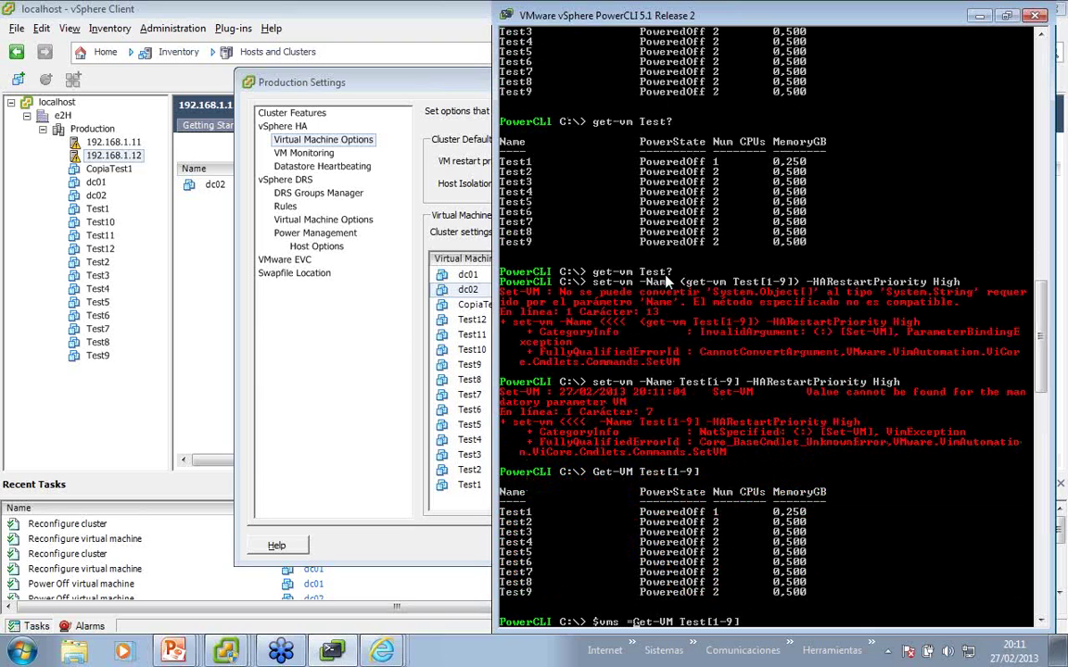
key("Return")
Try to set the HA restart priority to High using set-vm -Name $vms.
key("Up")
key("Up")
key("Up")
key("Down")
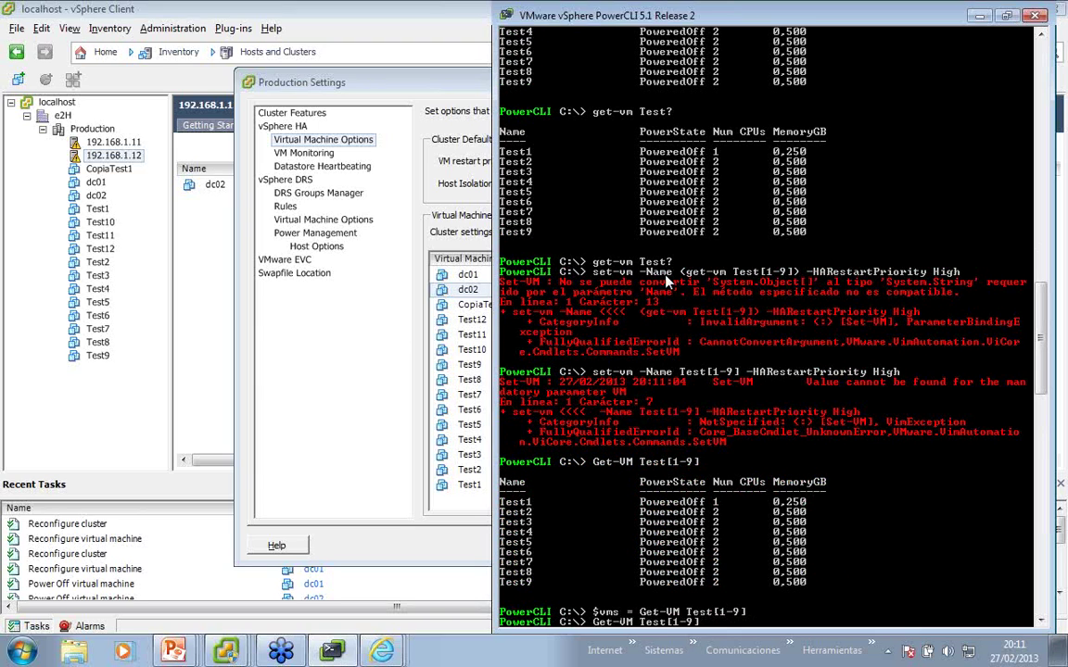
key("ctrl+c")
type("set-vm -n")
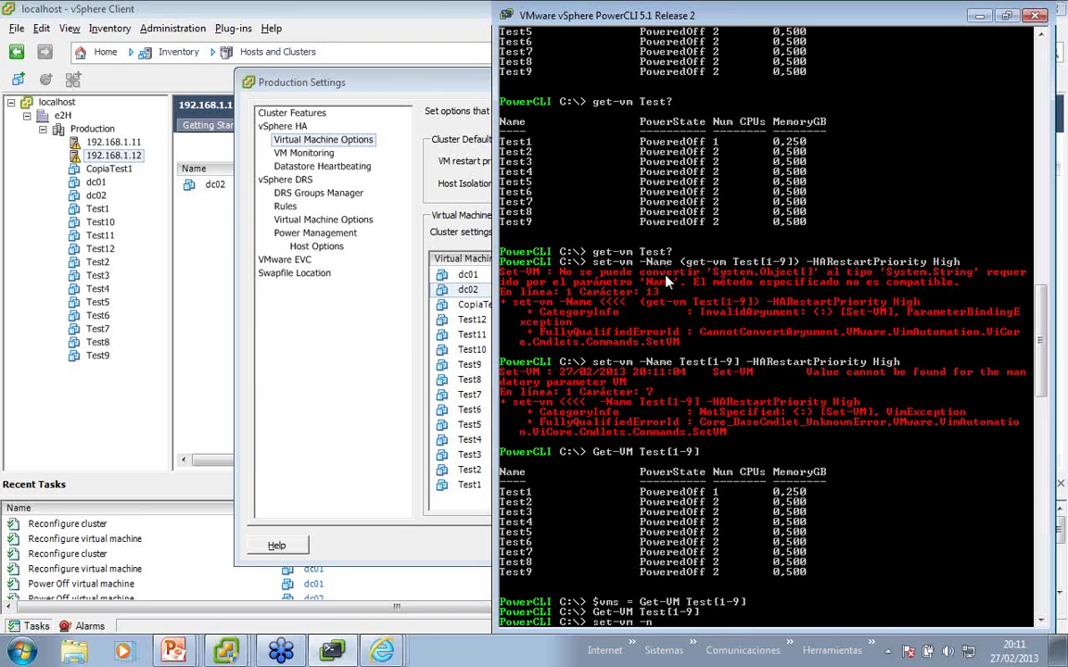
key("Tab")
key("Tab")
key("BackSpace")
key("BackSpace")
key("BackSpace")
key("BackSpace")
key("BackSpace")
key("BackSpace")
type("VM")
key("BackSpace")
key("BackSpace")
key("BackSpace")
type("Name $vms -h")
key("Tab")
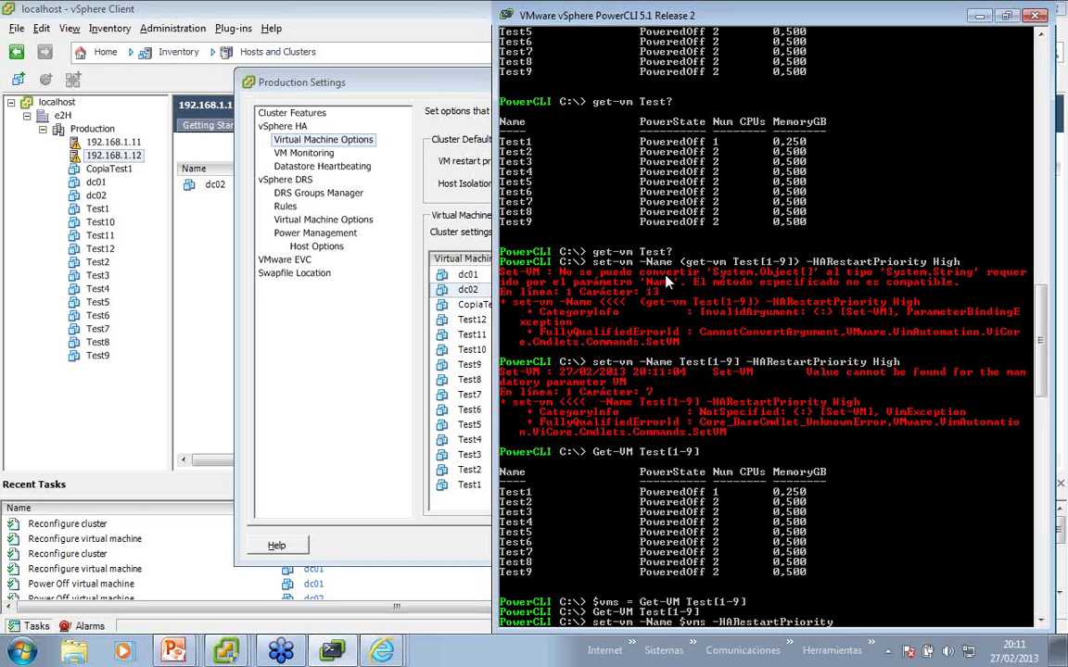
type("h")
key("Tab")
key("Return")
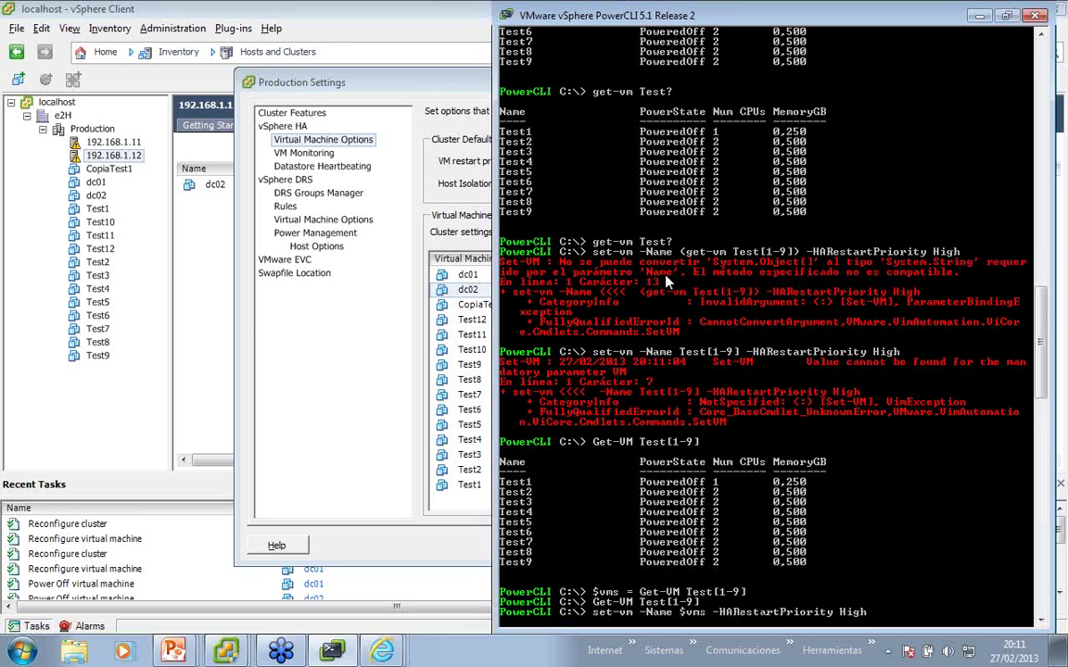
Rerun the previous set-vm command with -VM $vms instead of -Name to set HARestartPriority to High, confirming for all virtual machines.
key("Up")
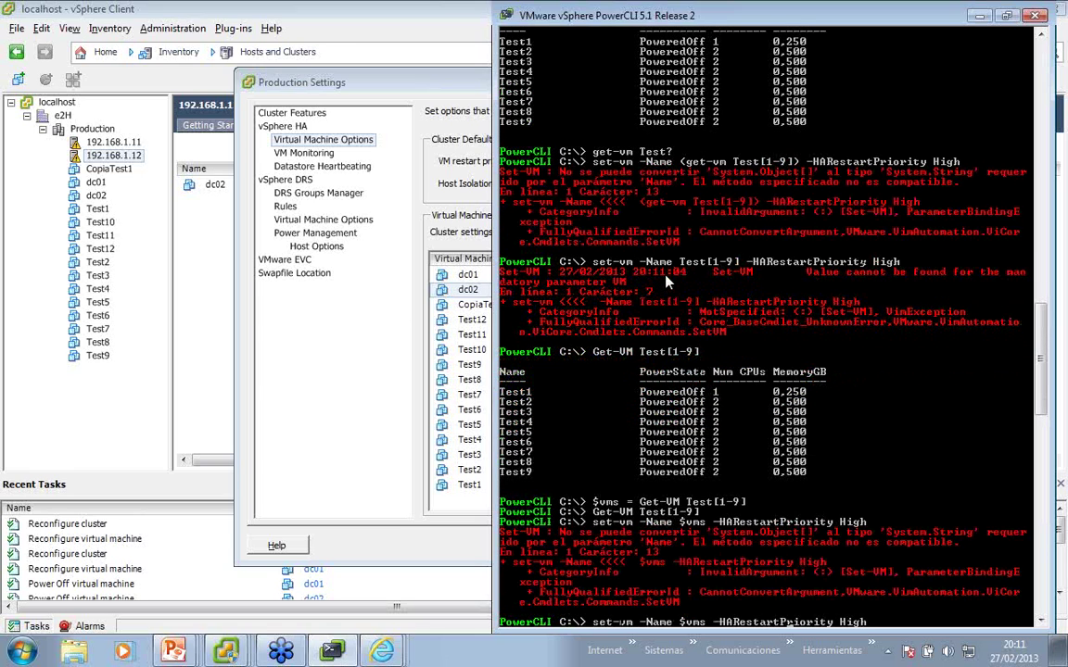
key("ctrl+Left")
key("ctrl+Left")
key("BackSpace")
key("BackSpace")
key("BackSpace")
key("BackSpace")
type("VM")
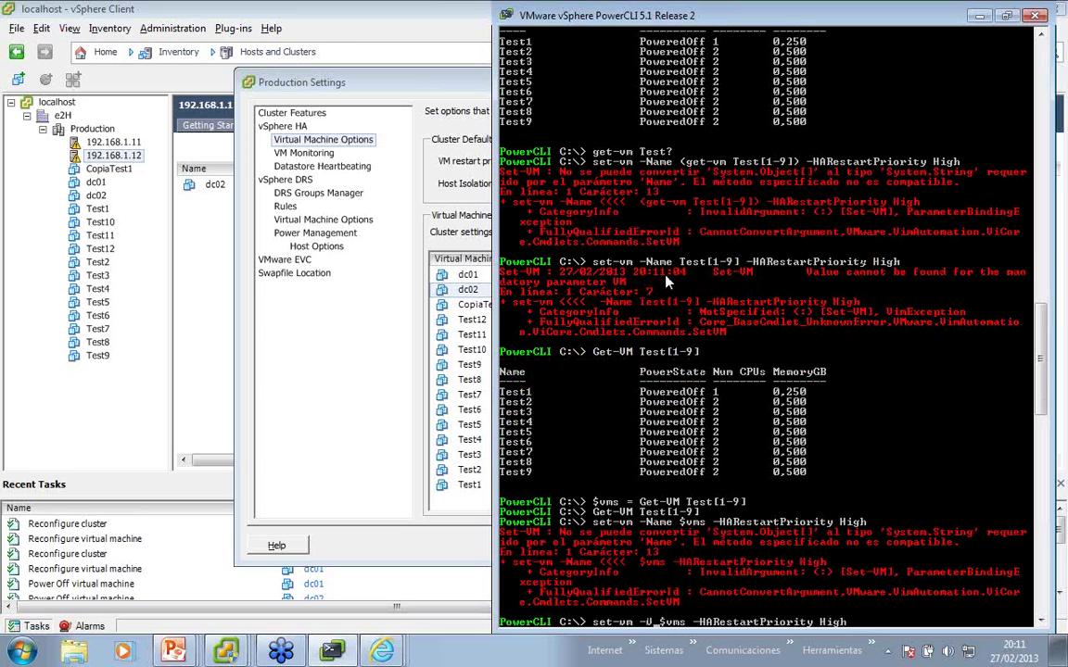
key("Return")
type("O")
key("Return")
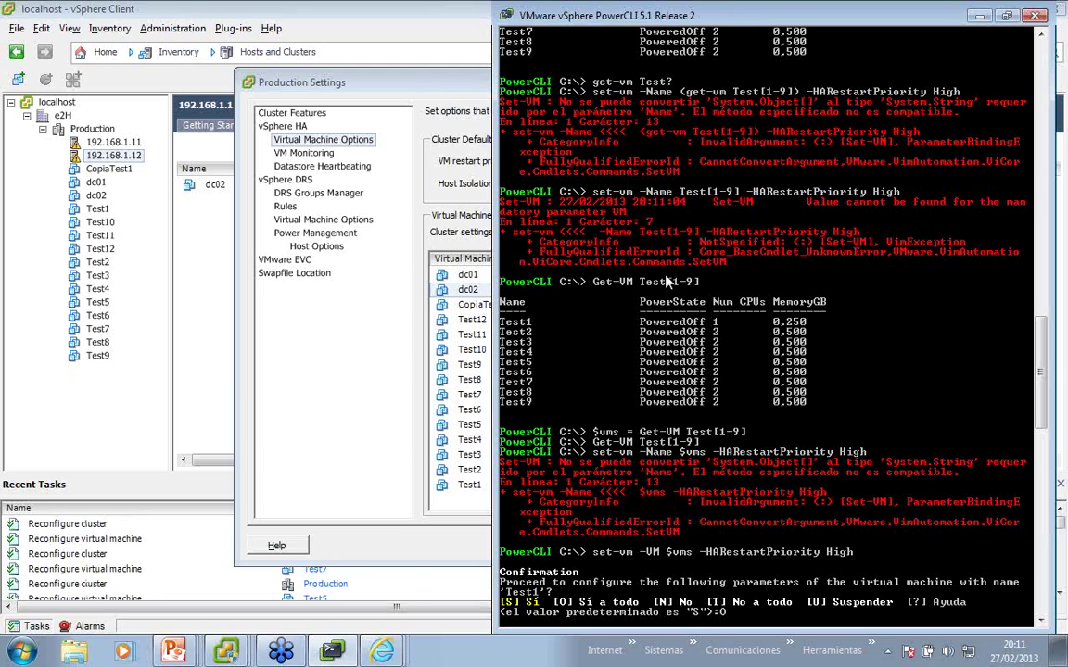
key("Return")
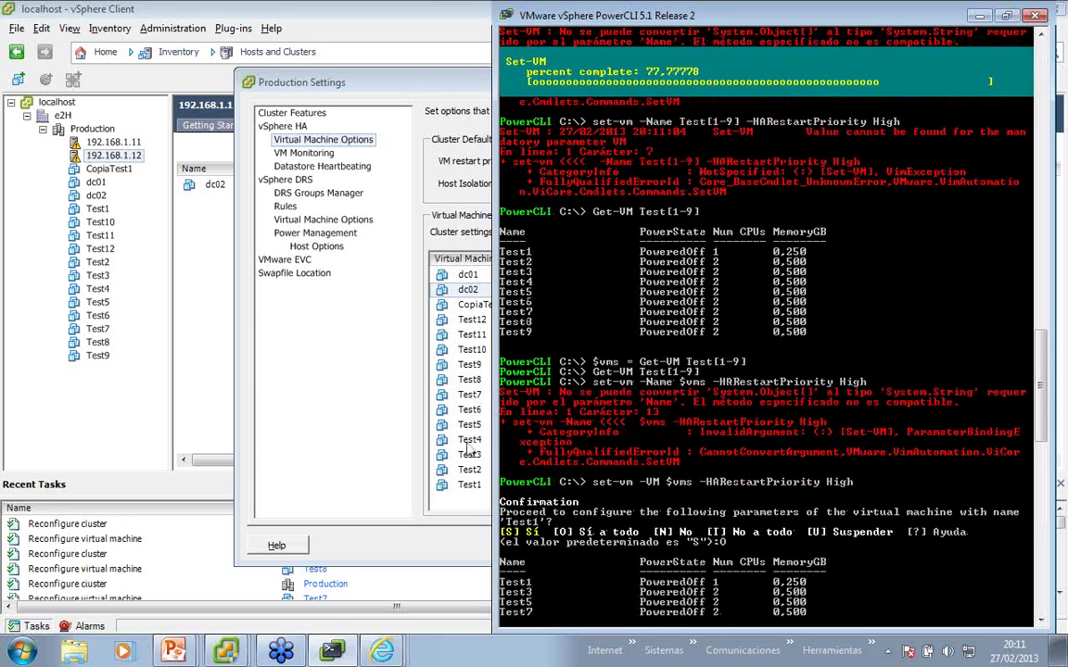
Switch to vSphere Client, cancel and reopen the Production cluster settings, and check the vSphere HA restart priority of each virtual machine.
left_click(413, 553)
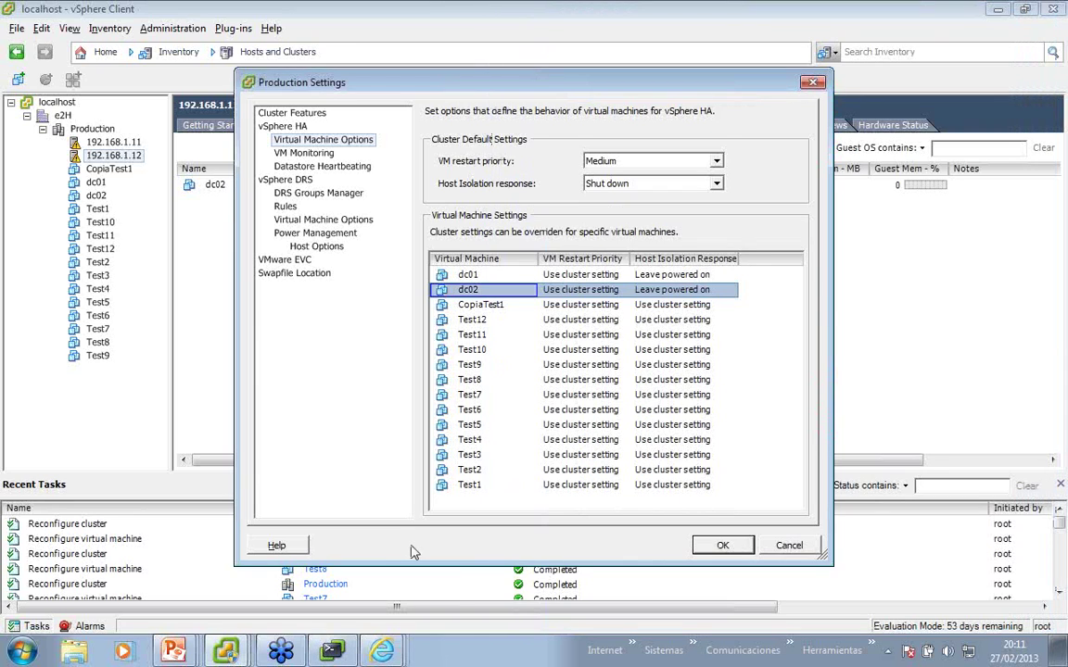
left_click(789, 546)
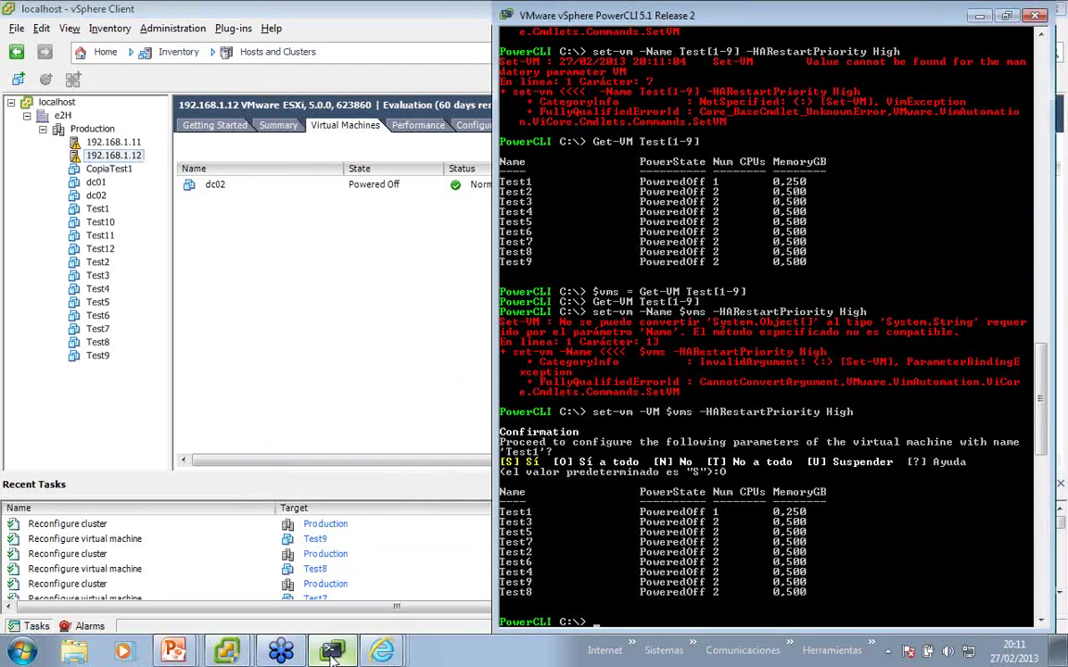
right_click(93, 128)
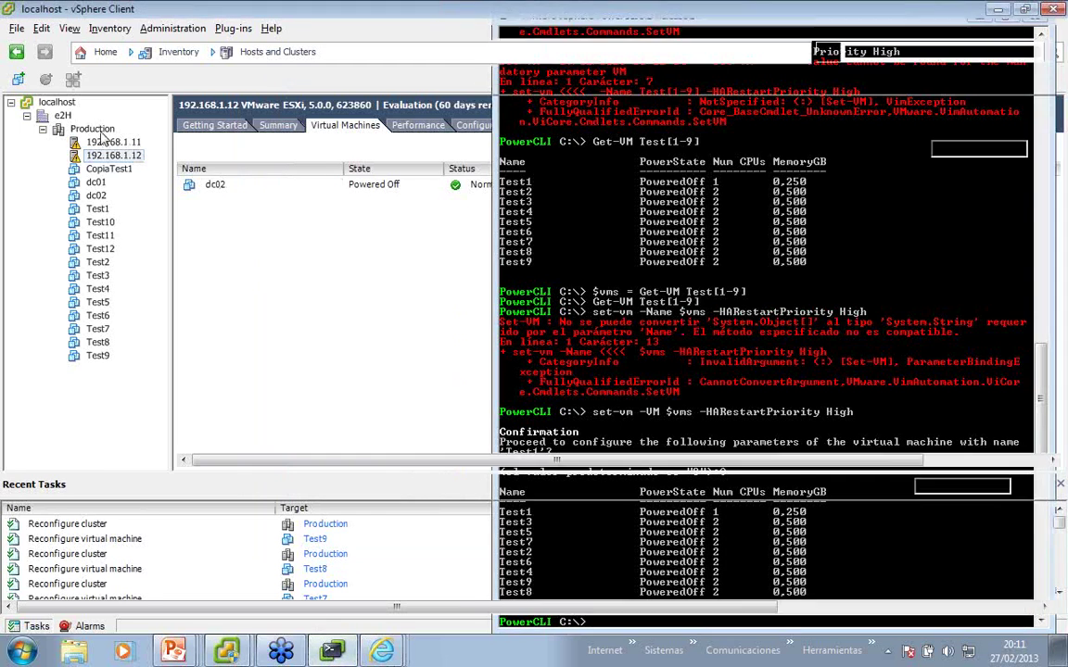
left_click(158, 295)
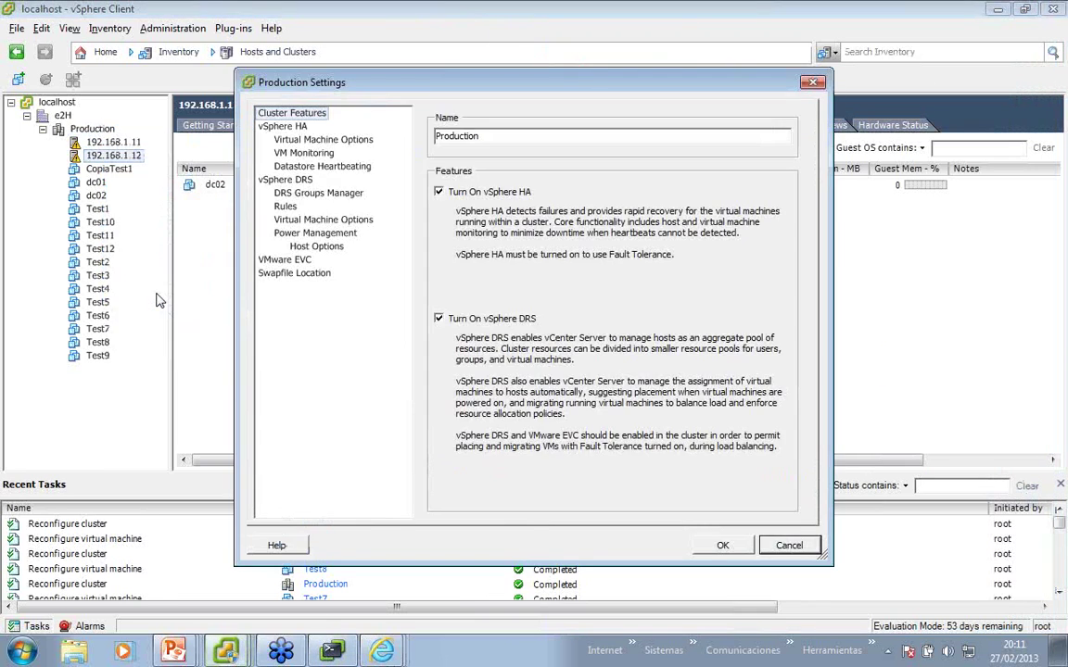
left_click(357, 140)
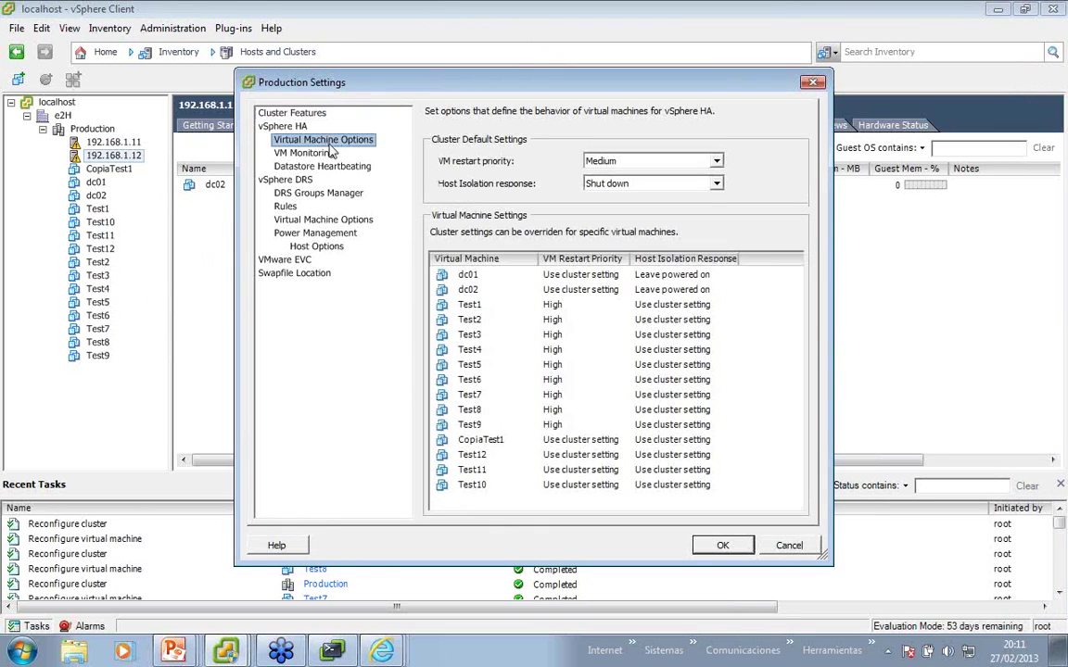
left_click(553, 351)
left_click(554, 320)
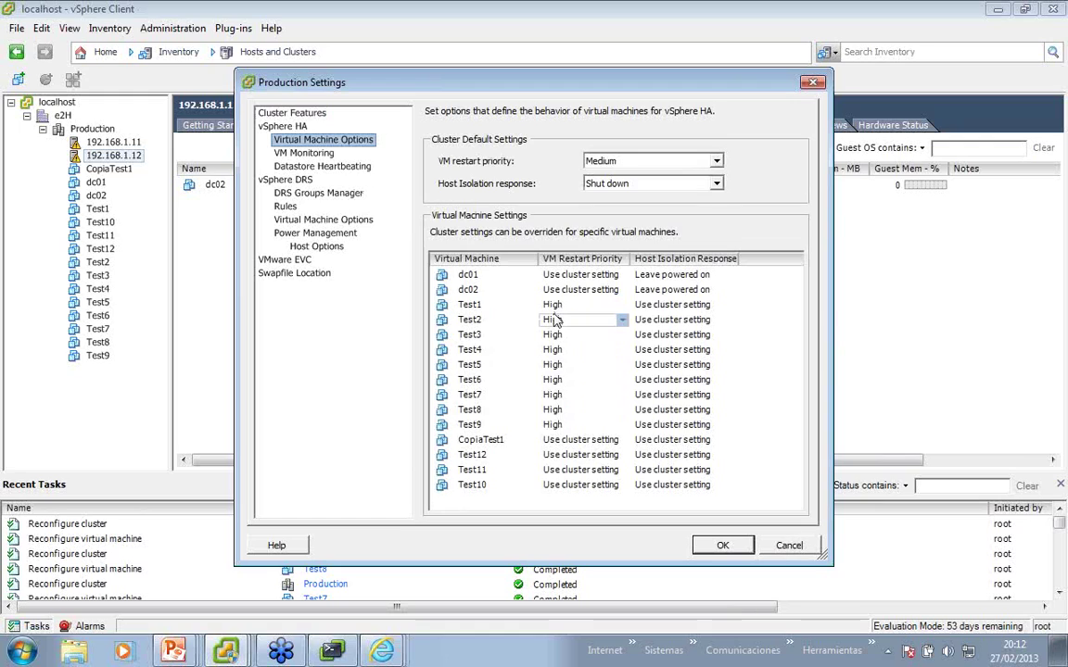
left_click(549, 305)
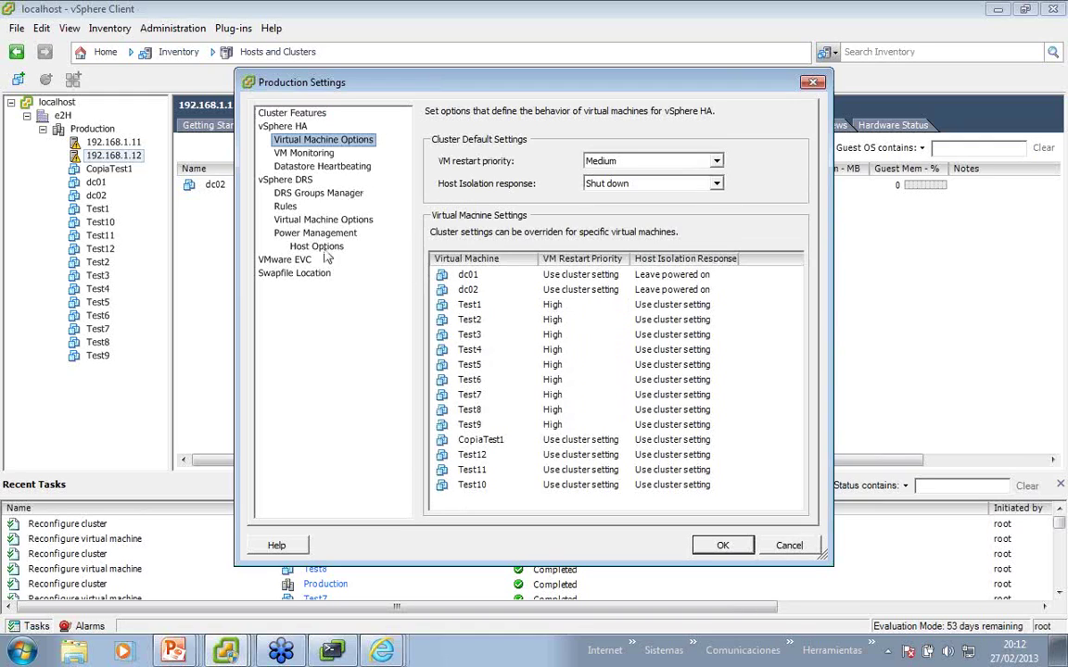
Check the individual vSphere DRS automation levels of the virtual machines, leaving the cluster settings without saving.
left_click(313, 224)
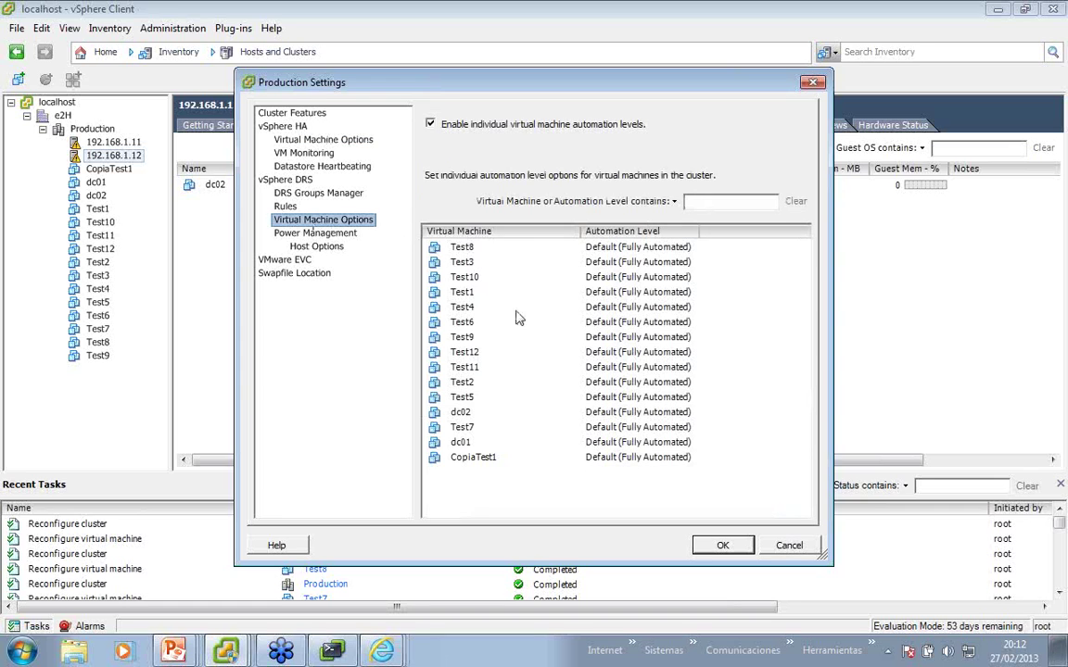
left_click(686, 462)
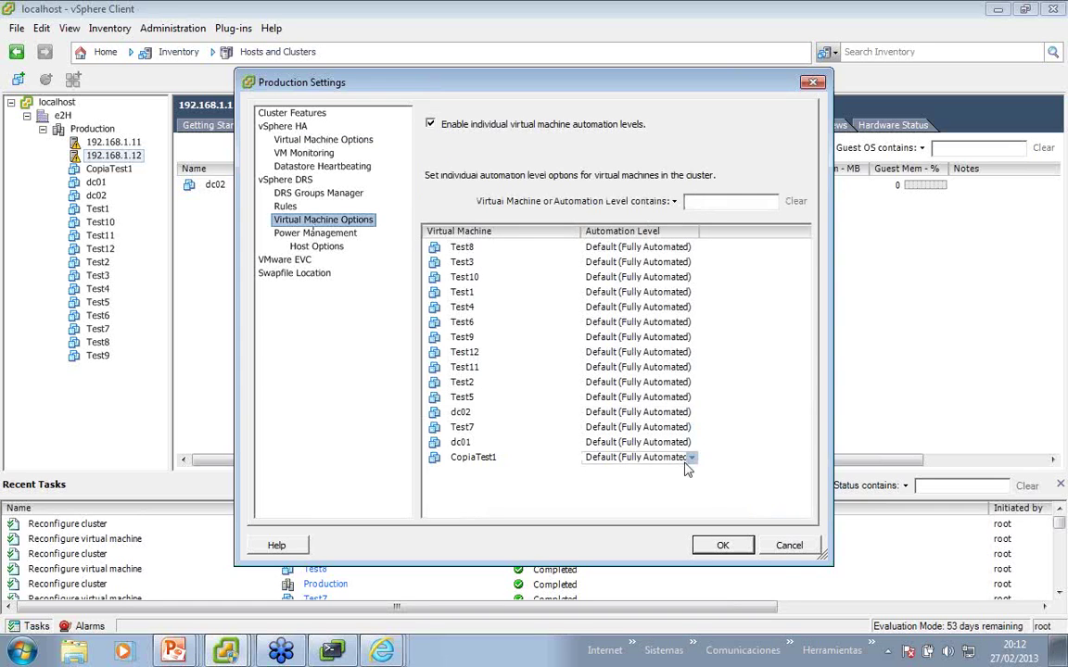
left_click(789, 545)
Switch to PowerCLI and begin a set-vm command that targets the virtual machines matching Test1[12] through -VM.
key("alt+Tab")
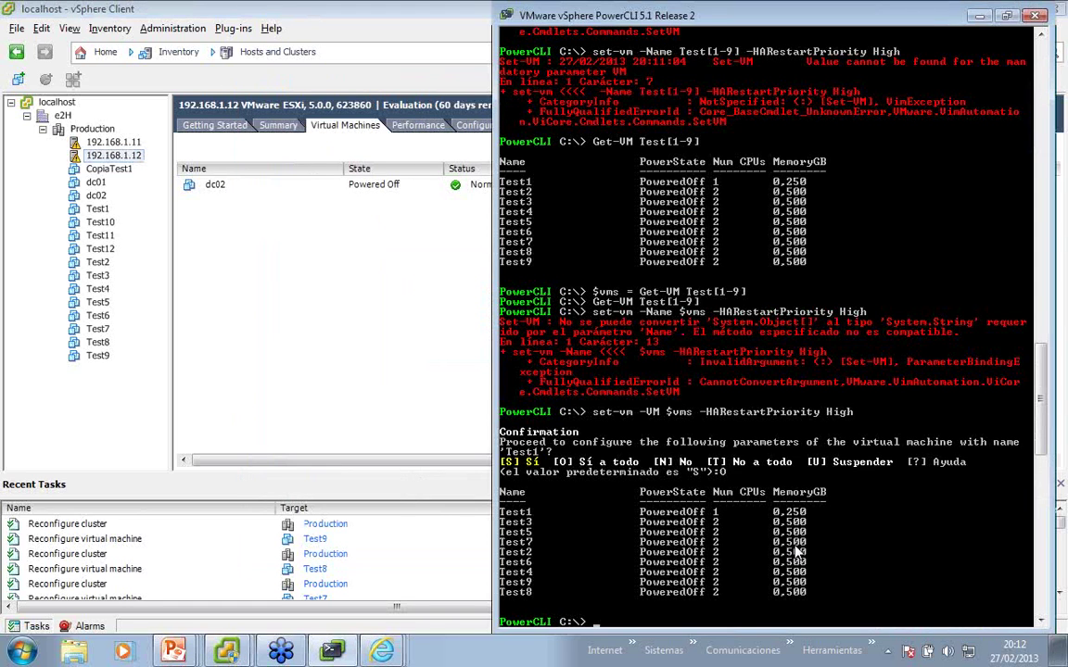
type("set-vm -VM")
type(" T")
type("est[1")
type("]")
key("BackSpace")
key("BackSpace")
type("1-1")
key("BackSpace")
key("BackSpace")
type("[12]")
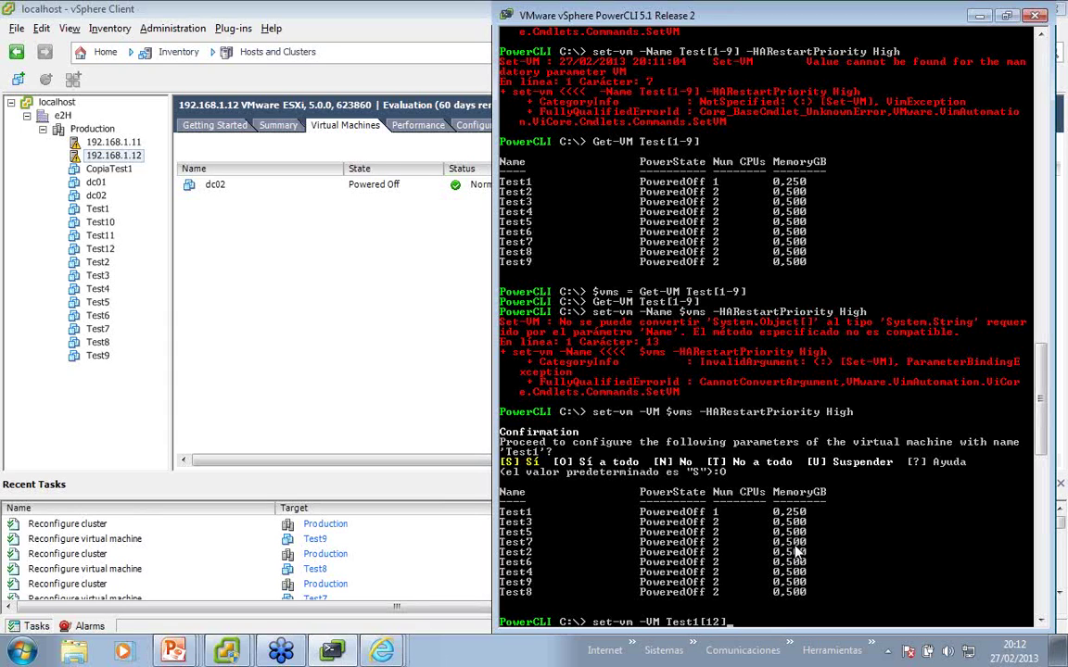
Complete the command with -DrsAutomationLevel PartiallyAutomated and run it, confirming the change for all matching virtual machines.
type(",")
type(" -d")
type("r")
key("Tab")
type("Disabled")
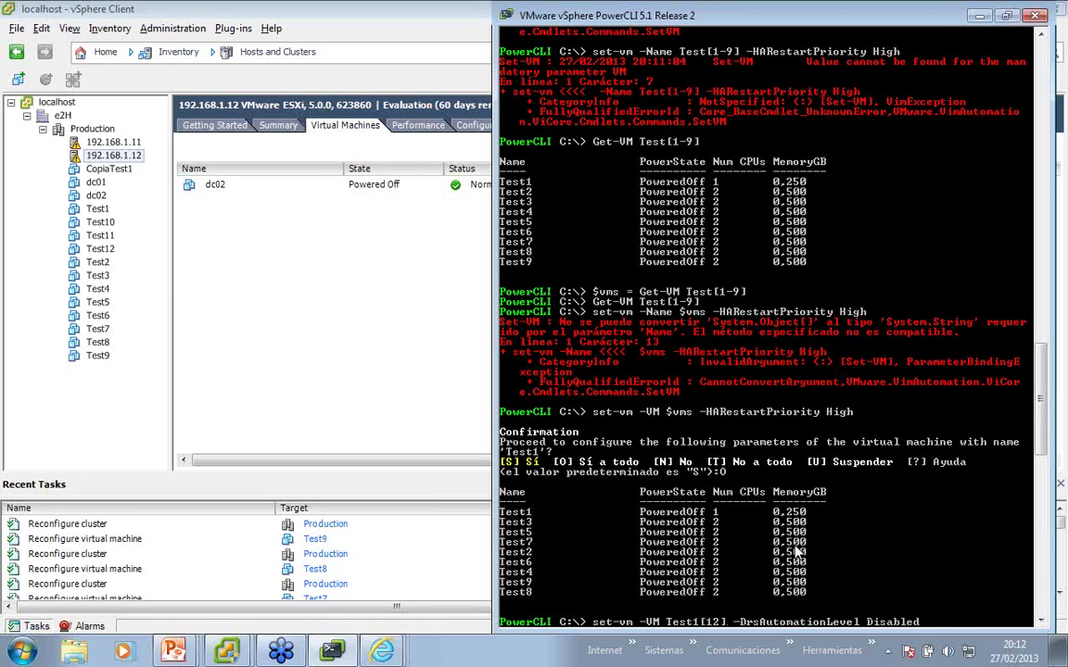
key("Tab")
key("Tab")
key("Tab")
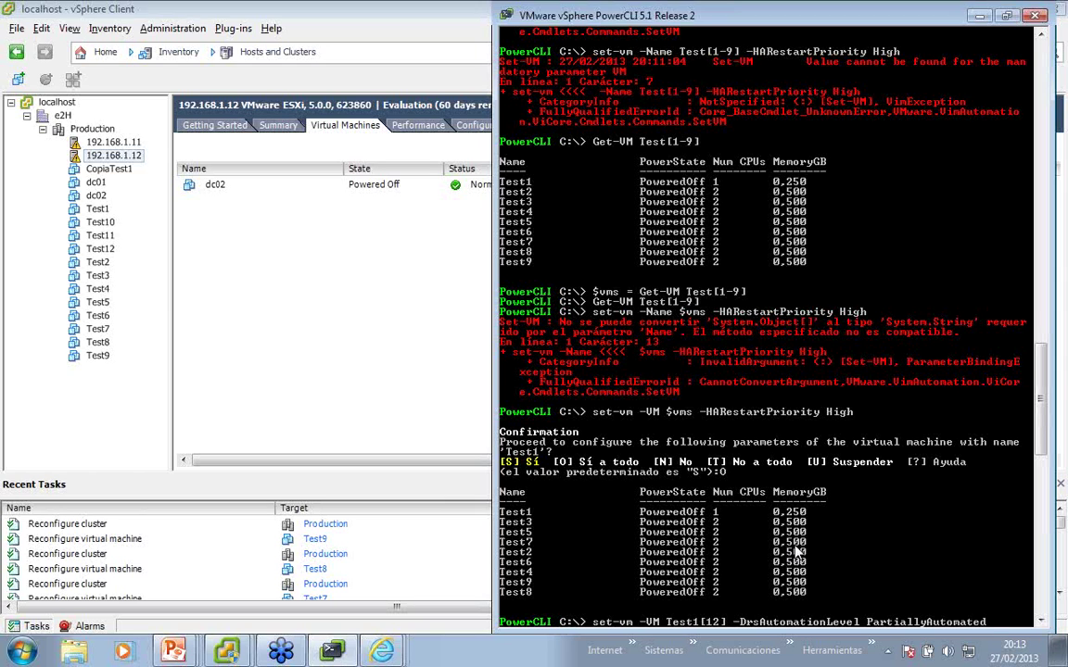
key("Return")
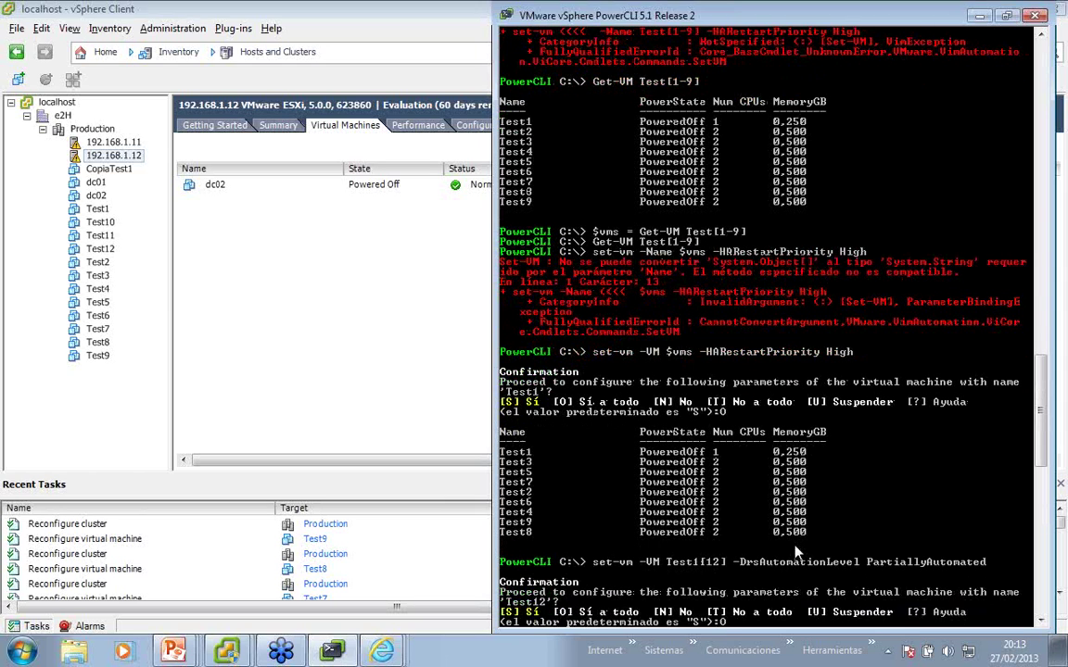
type("O")
key("Return")
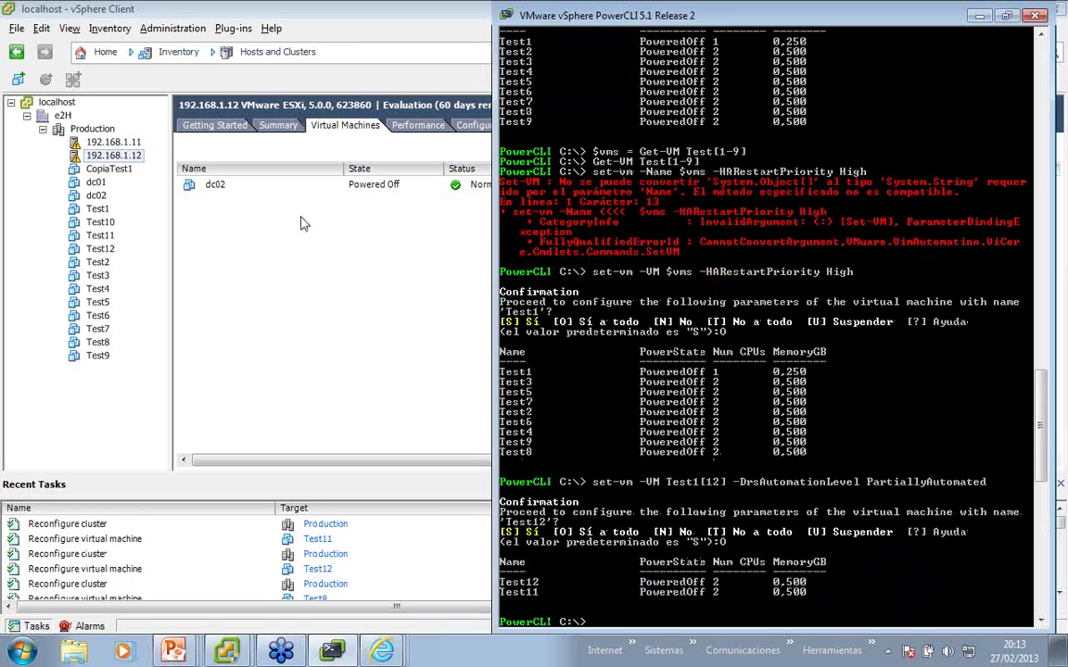
Open the Production cluster settings in vSphere Client and check the DRS automation levels of Test10, Test11 and Test12, sorting by virtual machine name.
right_click(96, 129)
left_click(156, 291)
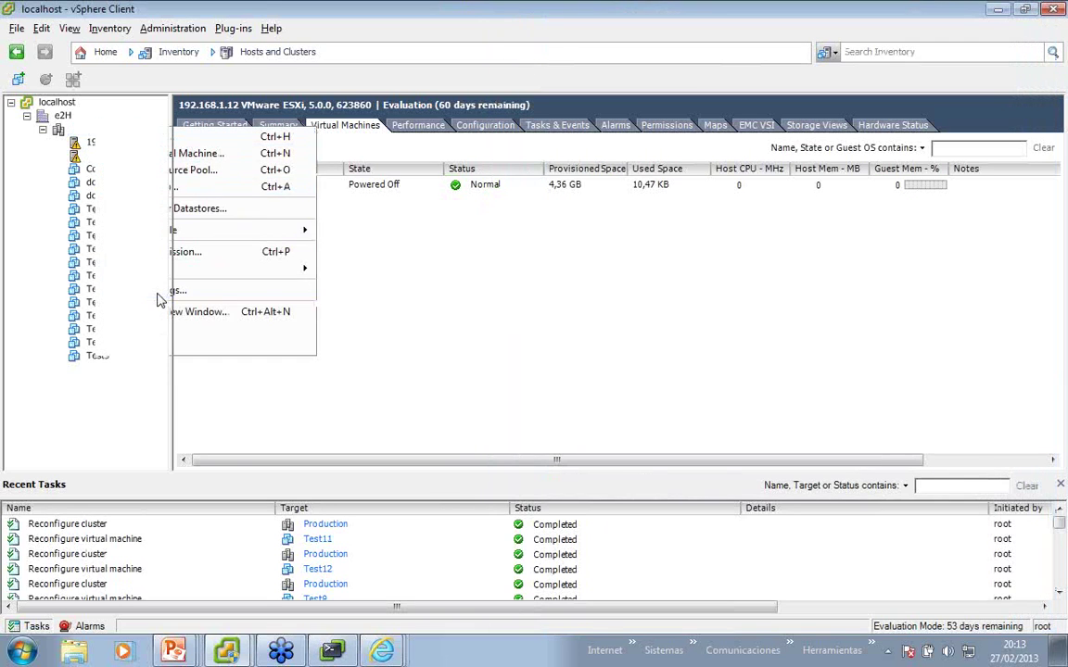
left_click(307, 220)
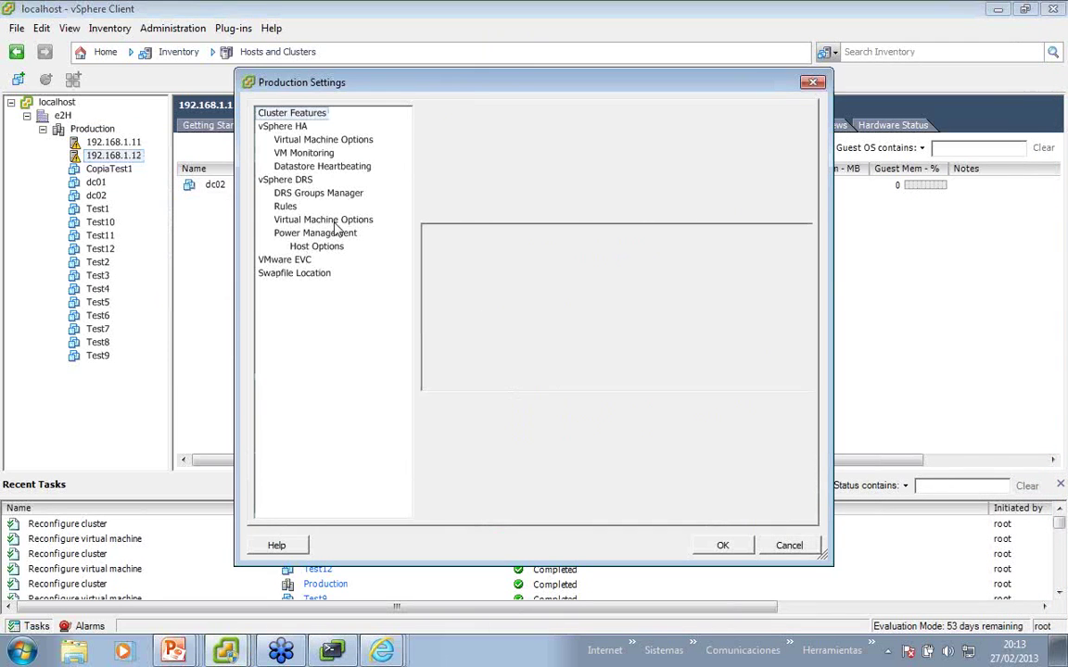
left_click(488, 354)
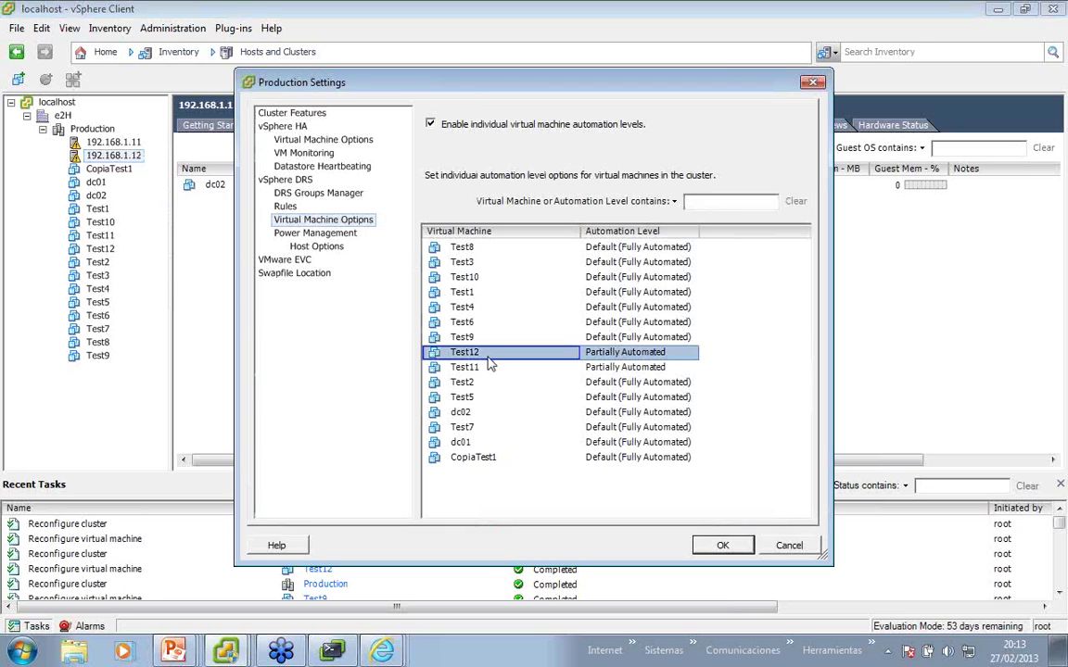
left_click(489, 368)
left_click(493, 353)
left_click(458, 231)
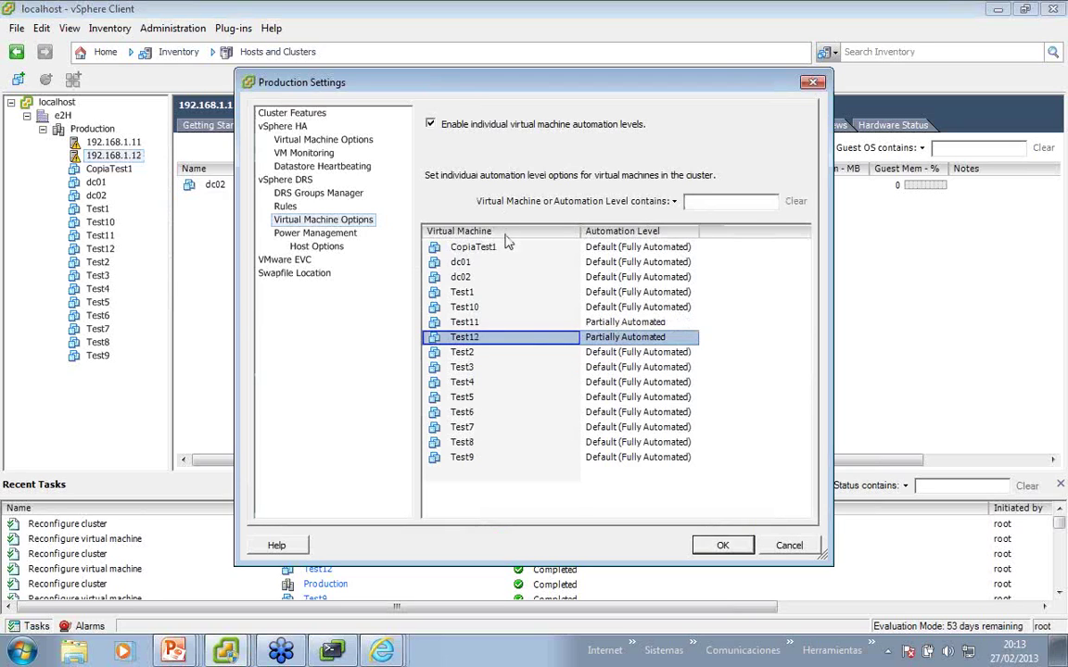
left_click(485, 309)
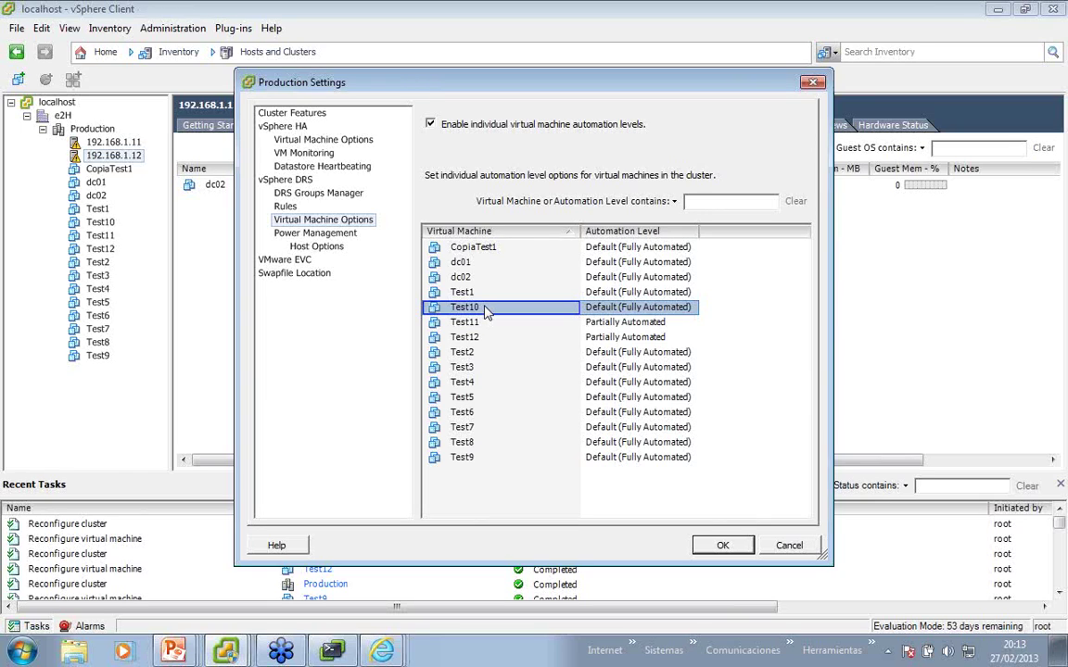
key("alt+Tab")
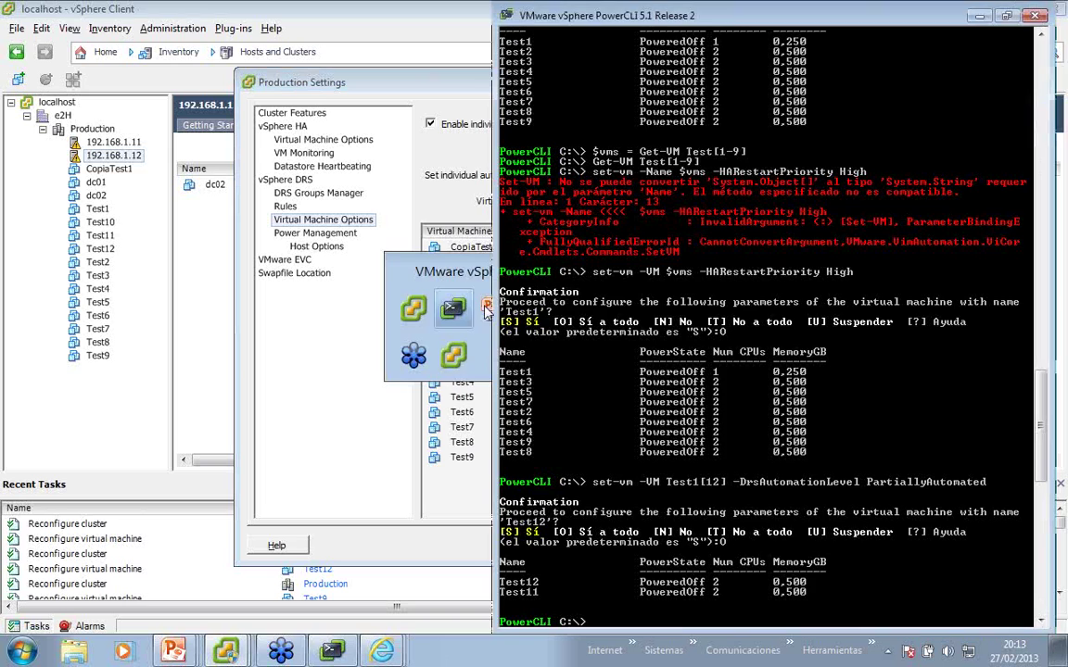
key("alt+Tab")
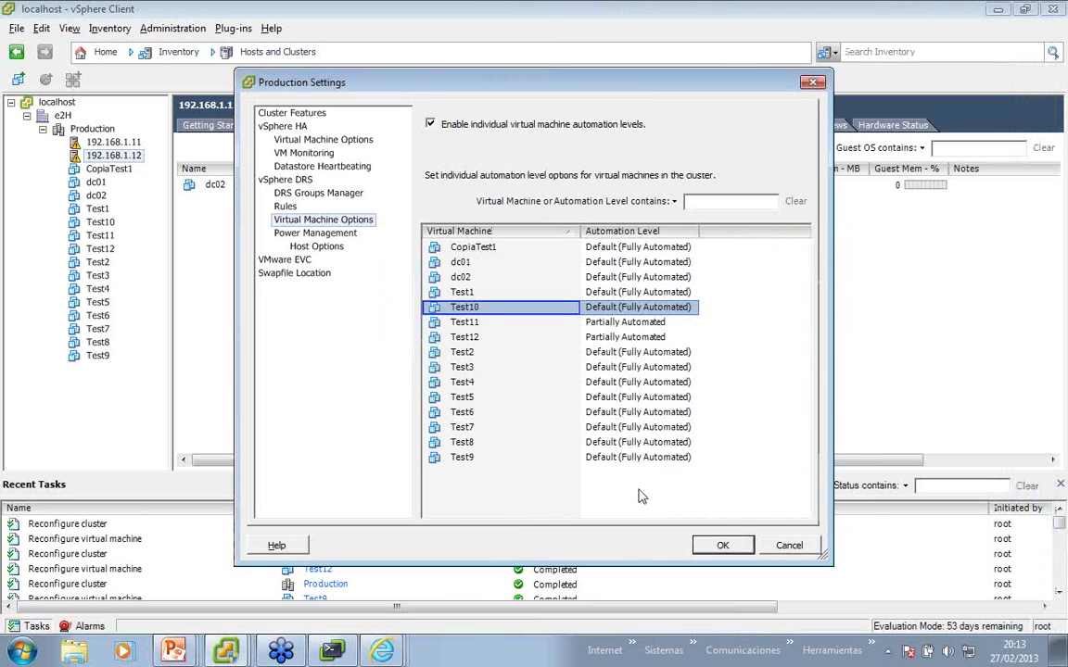
Cancel the Production cluster settings and switch to the PowerPoint slide about creating a DRS affinity rule for two VMs.
left_click(784, 547)
key("alt+Tab")
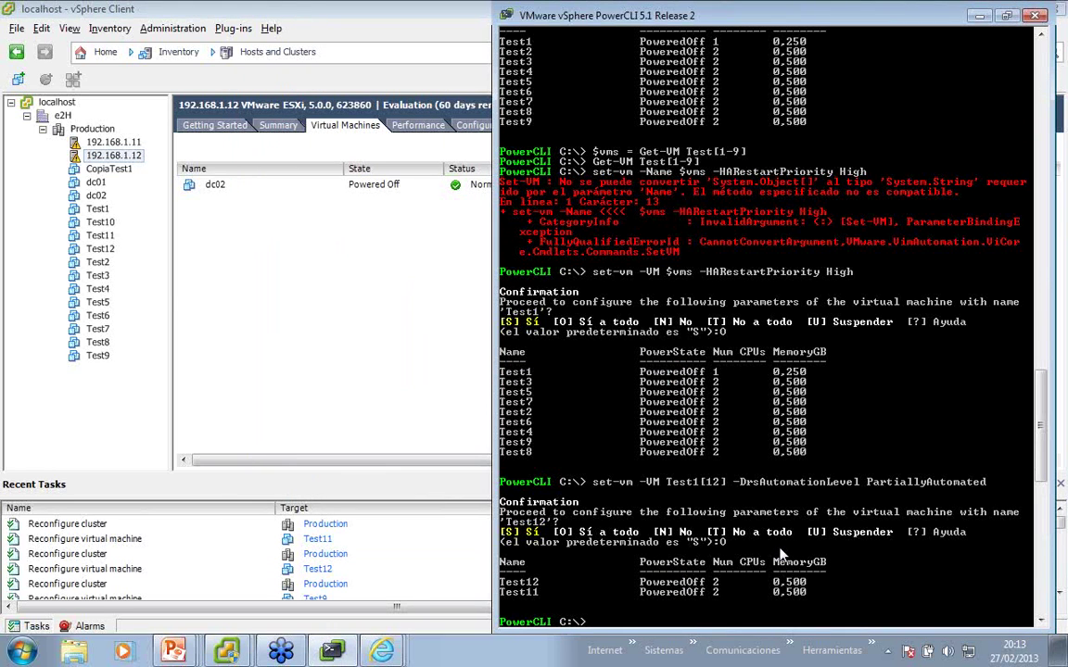
key("alt+Tab")
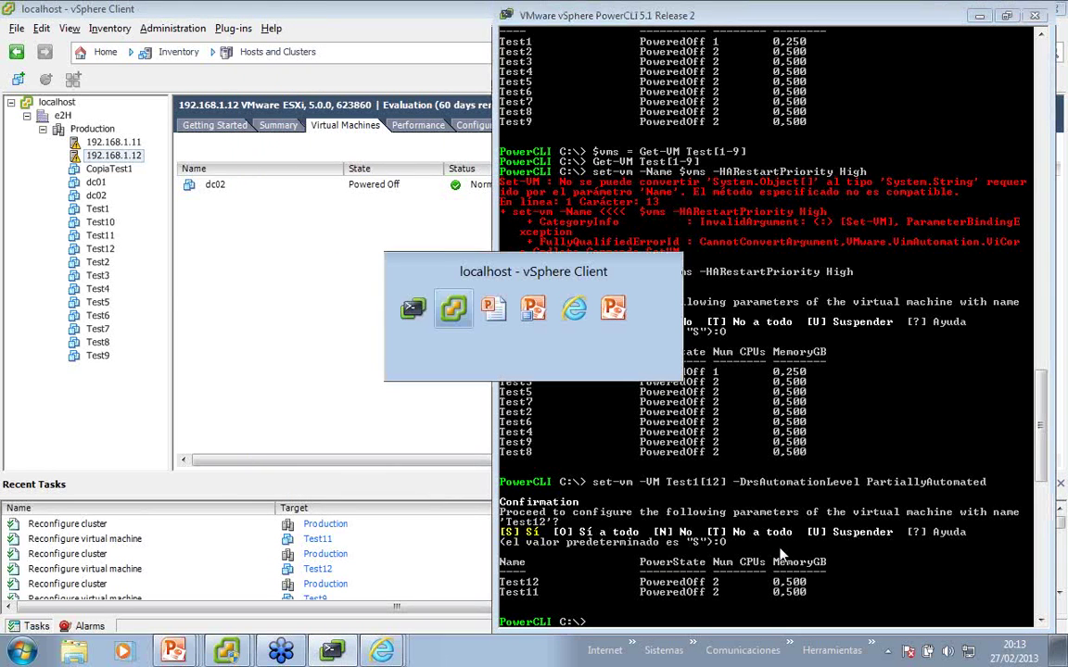
key("alt+Tab")
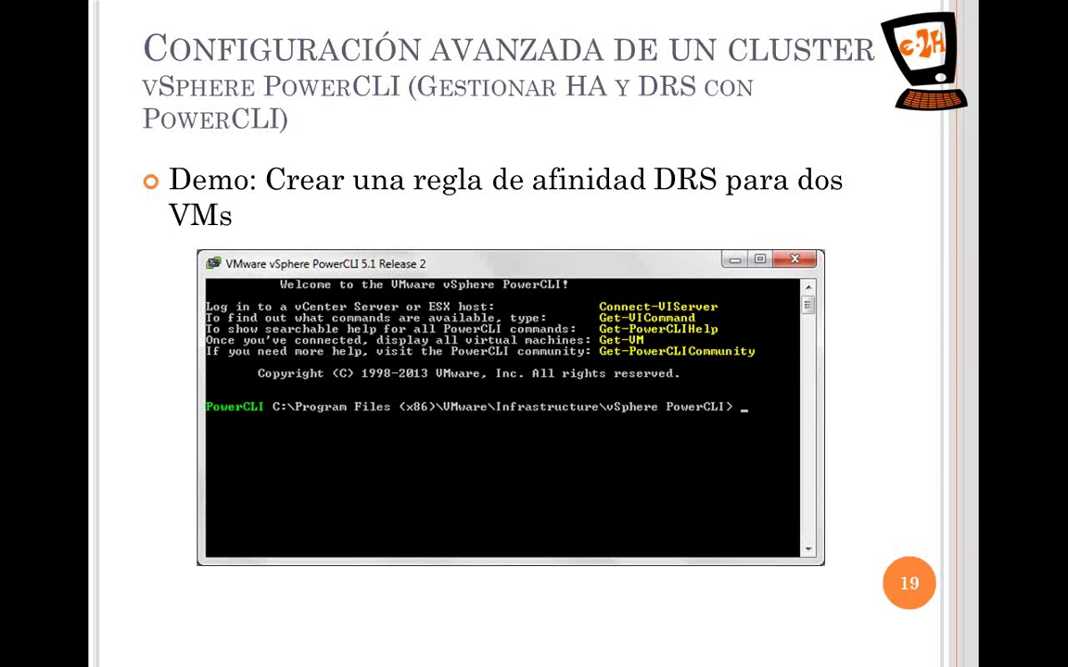